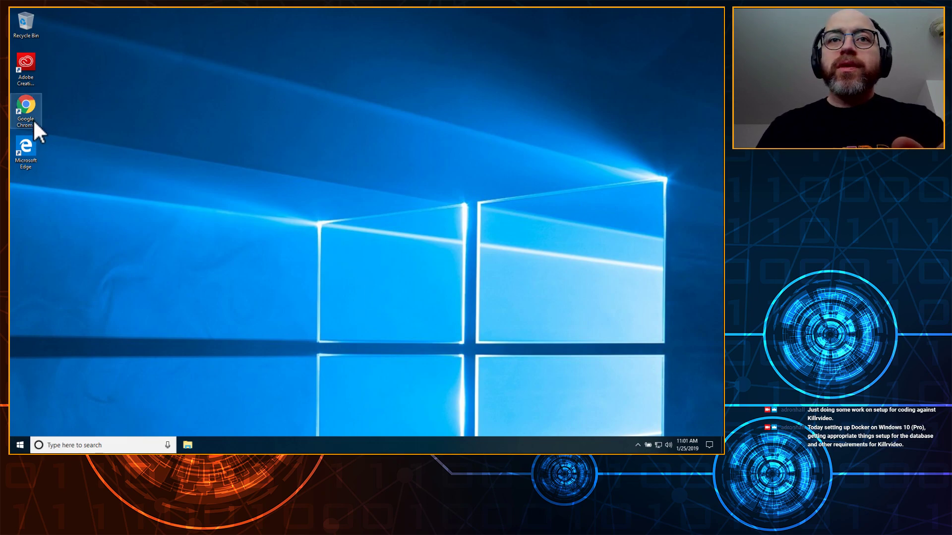
# Step: Delete the Edge, Creative Cloud and Chrome shortcuts from the desktop
pyautogui.rightClick(29, 151)
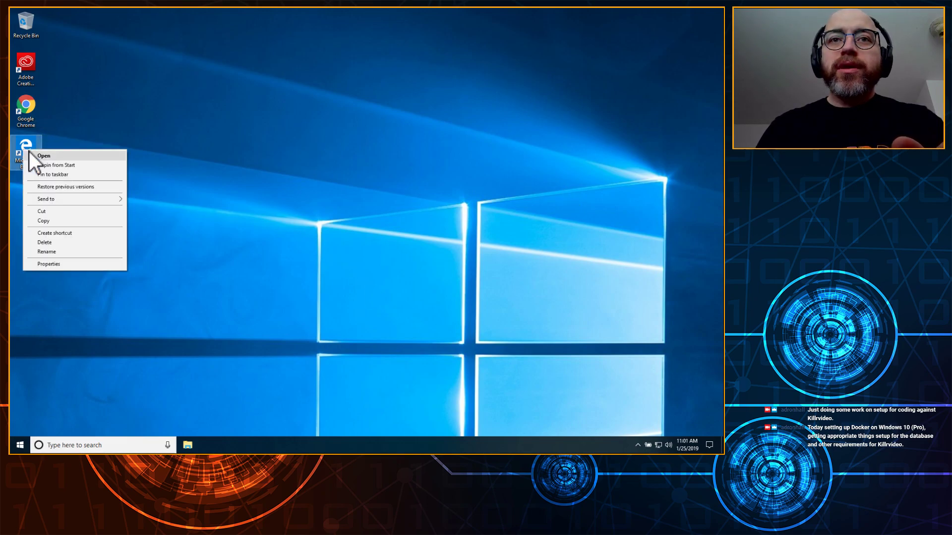
pyautogui.click(69, 242)
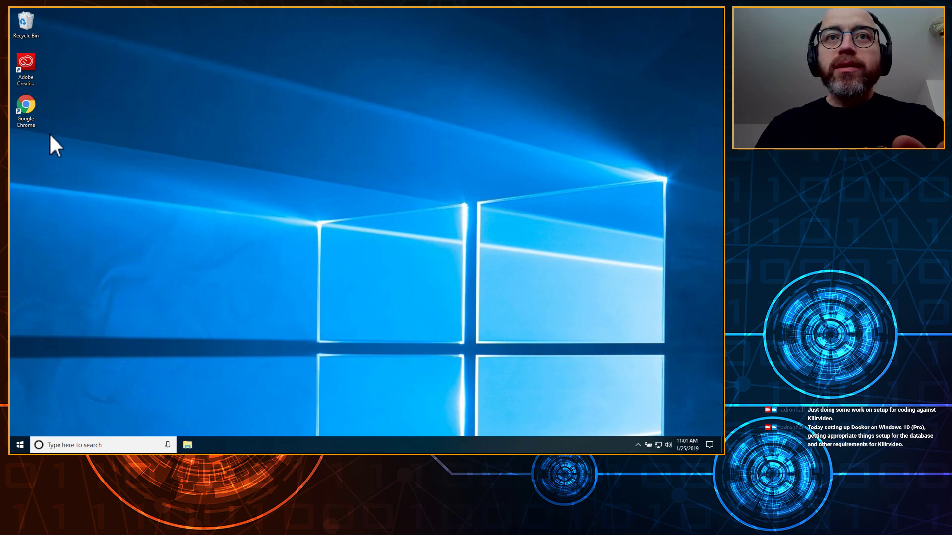
pyautogui.rightClick(26, 63)
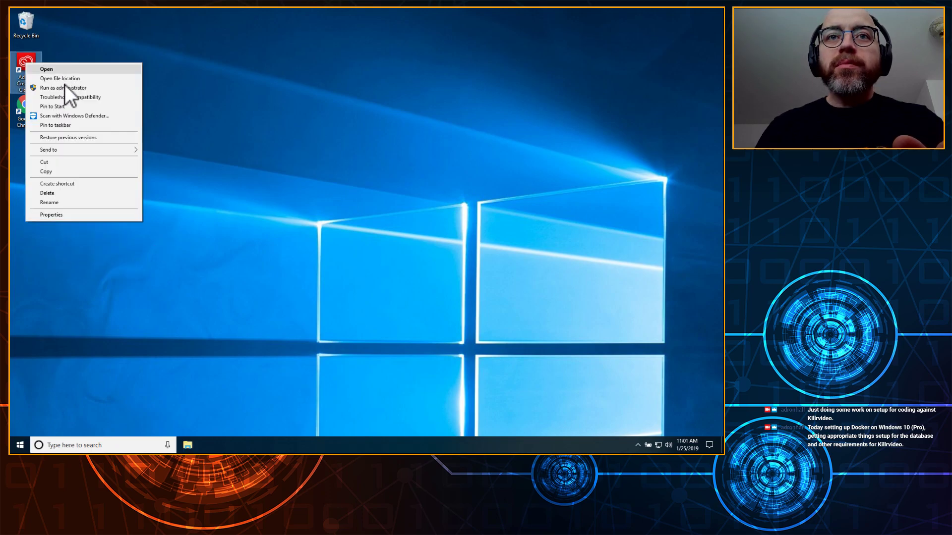
pyautogui.click(67, 192)
pyautogui.moveTo(23, 104); pyautogui.dragTo(29, 45)
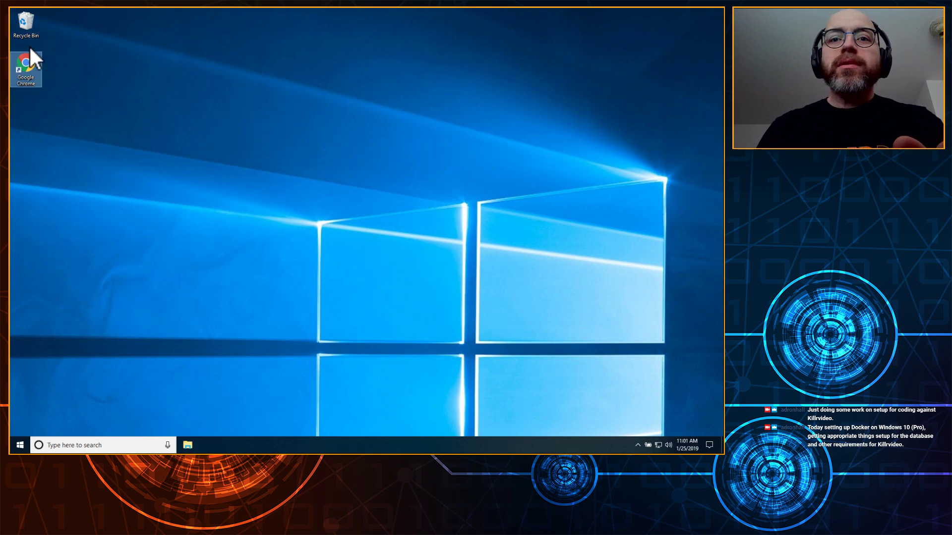
pyautogui.rightClick(32, 49)
pyautogui.click(25, 64)
pyautogui.rightClick(21, 64)
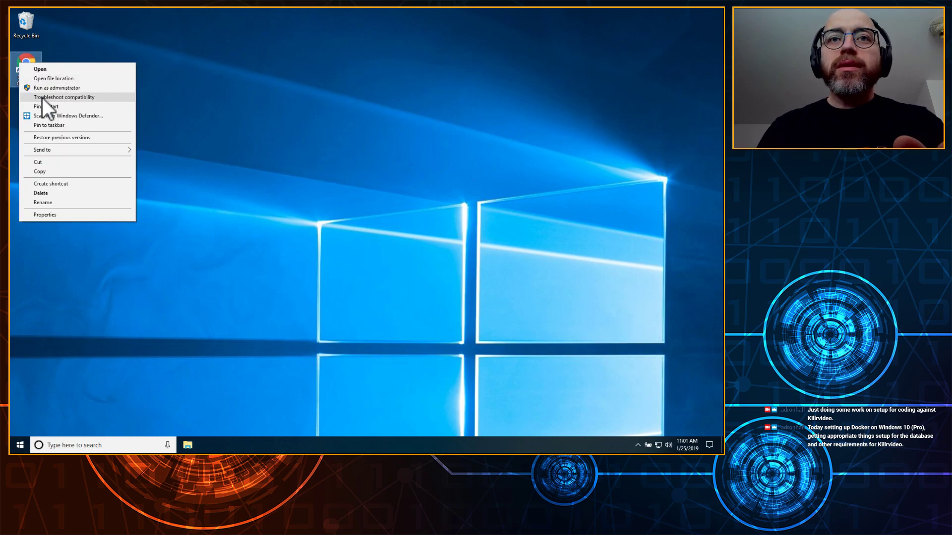
pyautogui.click(52, 193)
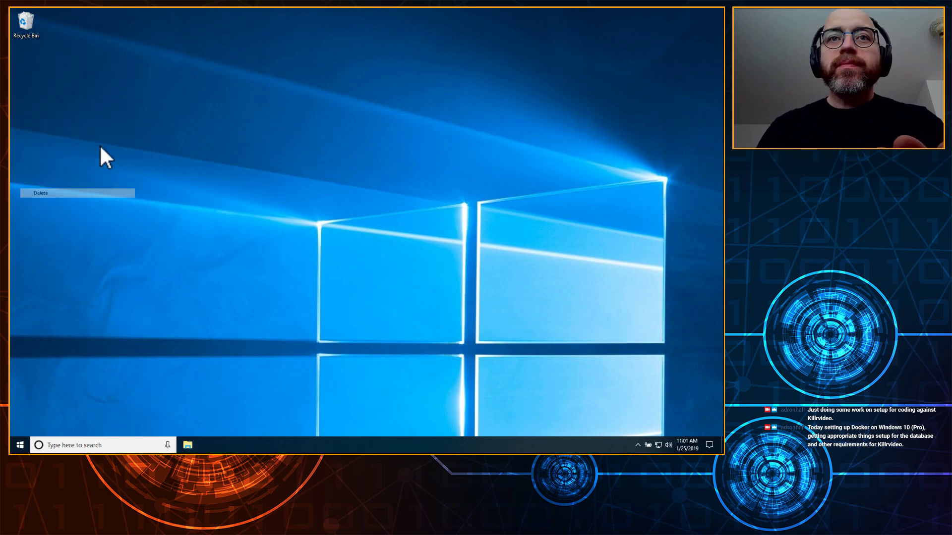
# Step: Empty the Recycle Bin, confirming the permanent deletion
pyautogui.rightClick(30, 24)
pyautogui.click(41, 31)
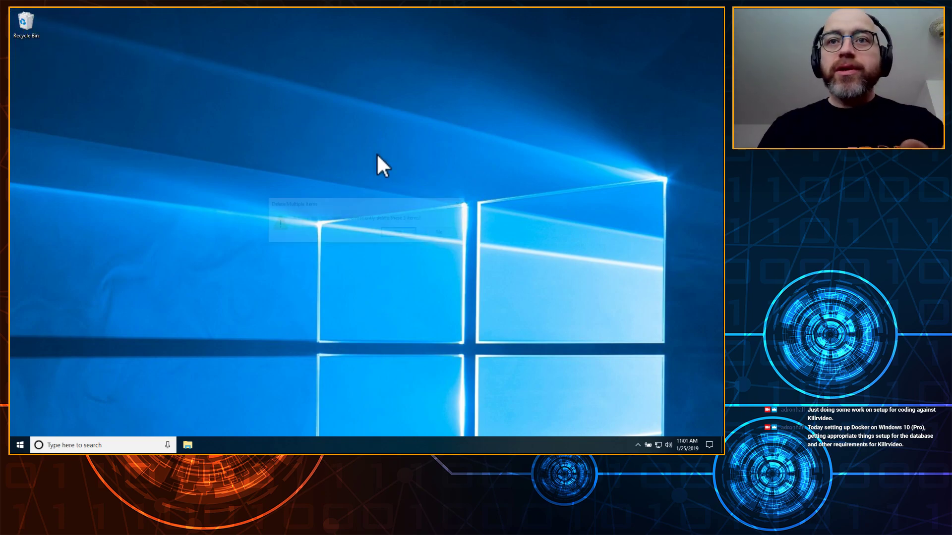
pyautogui.click(393, 232)
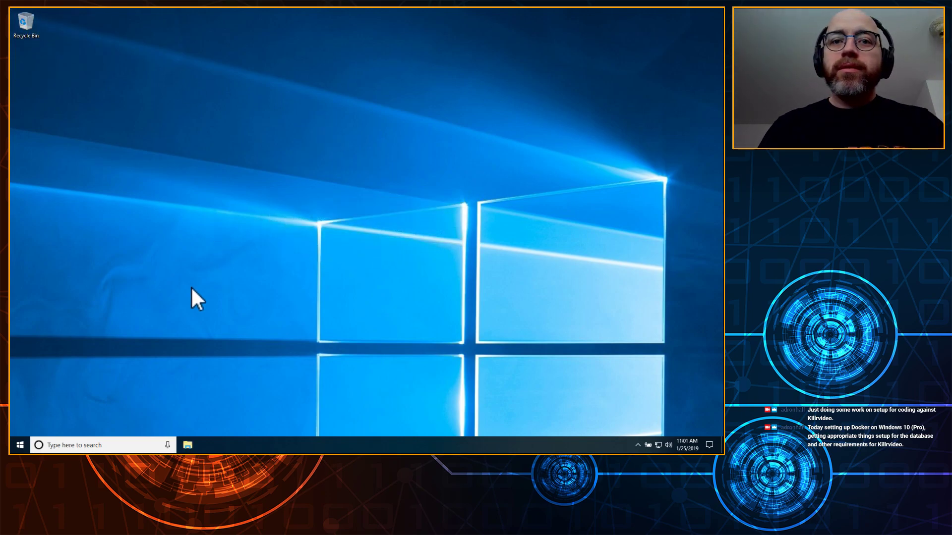
# Step: Launch Google Chrome from the Start menu search
pyautogui.press('super')
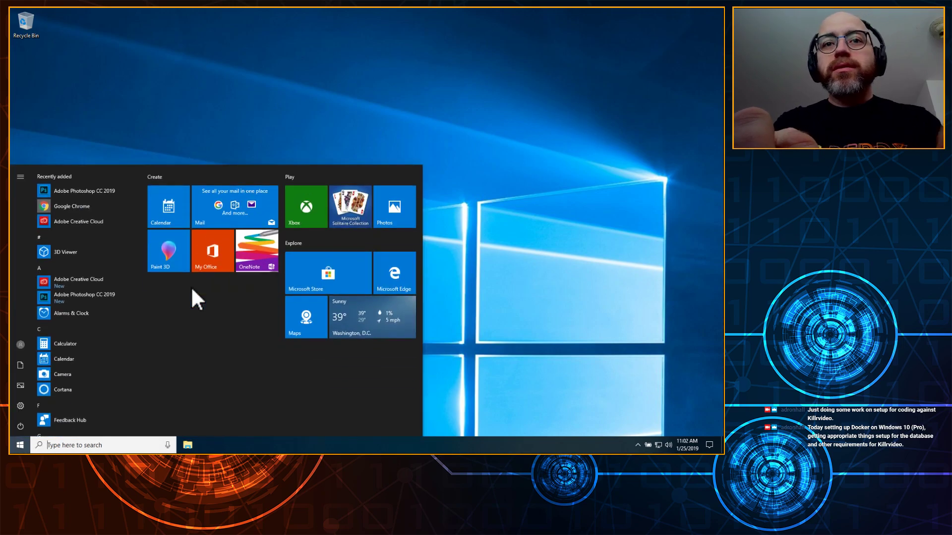
pyautogui.write('chrome')
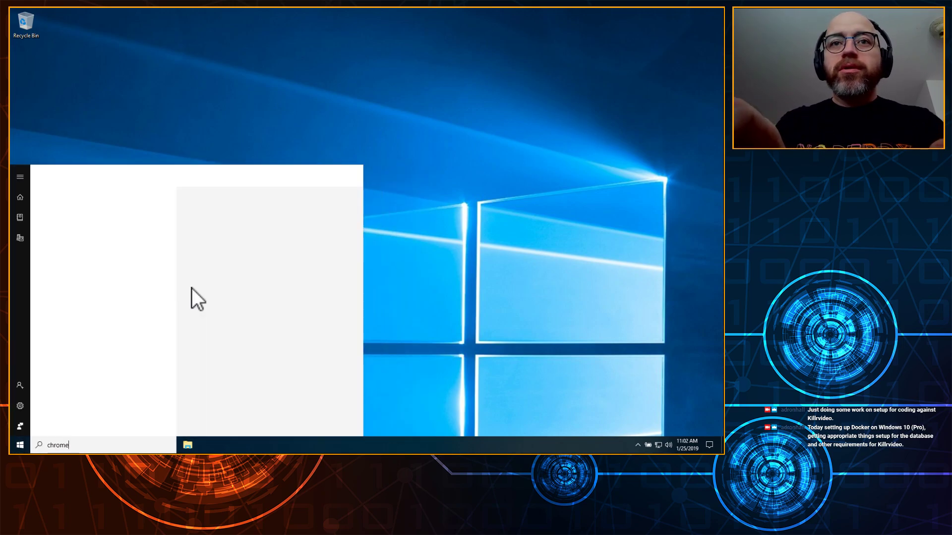
pyautogui.press('Return')
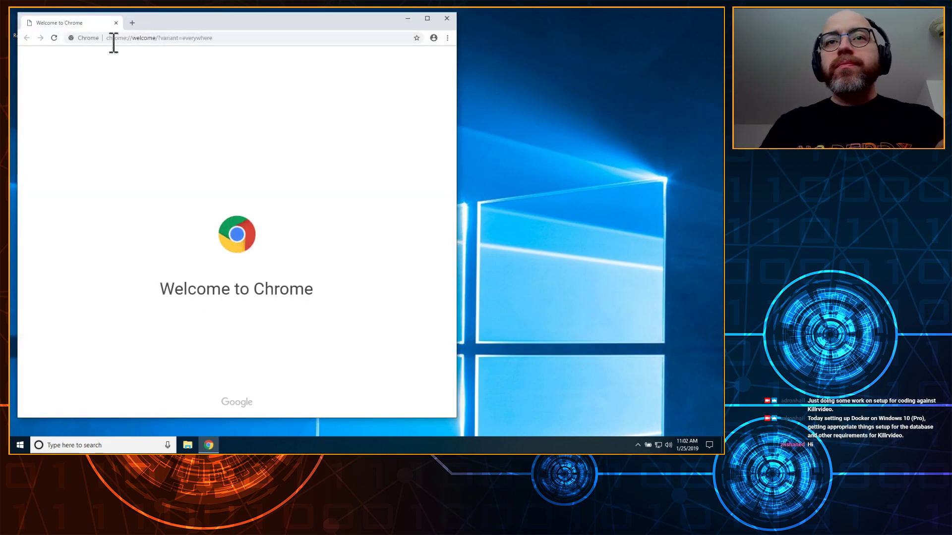
# Step: Search Google for docker, refining the query to 'docker for windows 10'
pyautogui.click(271, 42)
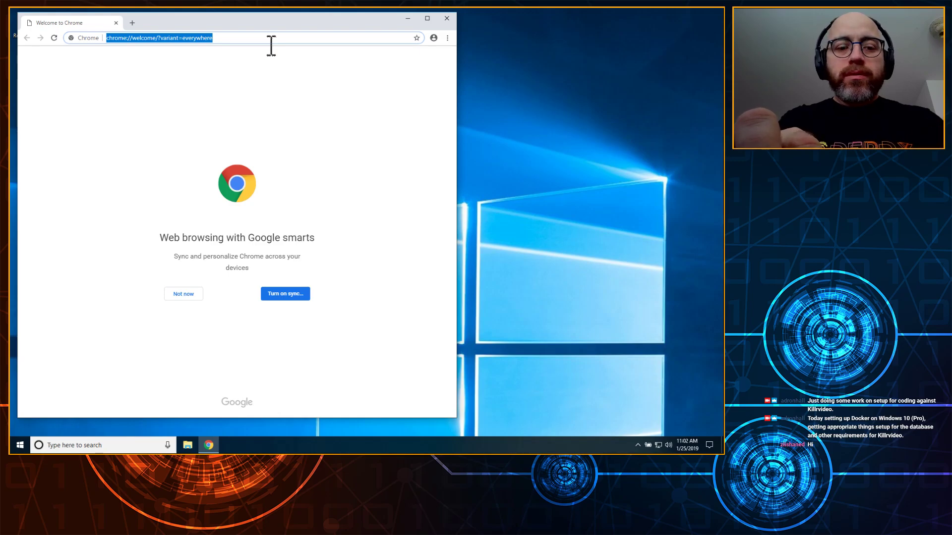
pyautogui.write('docker')
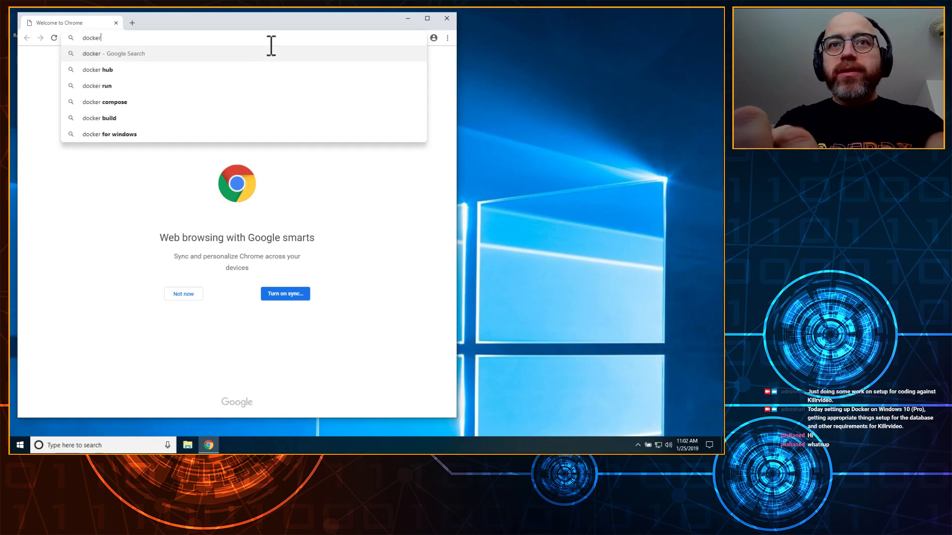
pyautogui.press('Return')
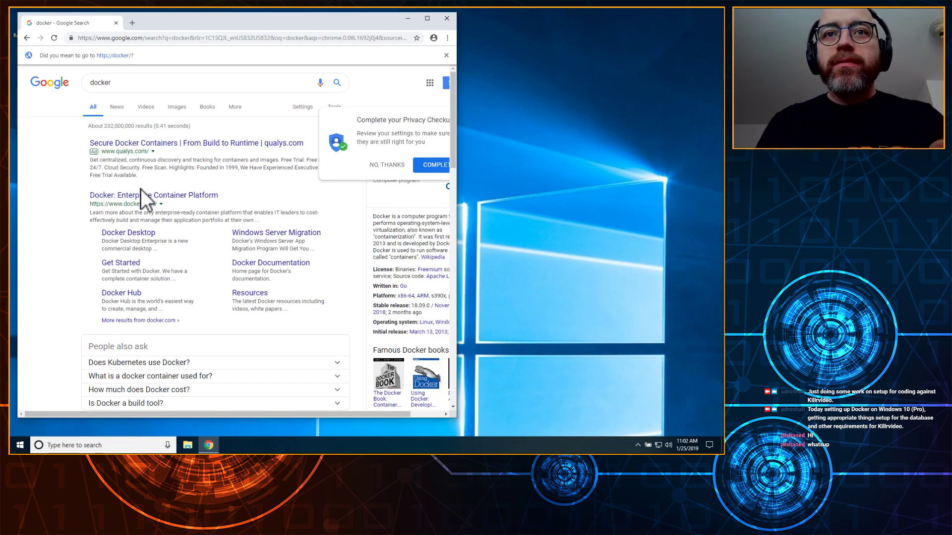
pyautogui.click(147, 85)
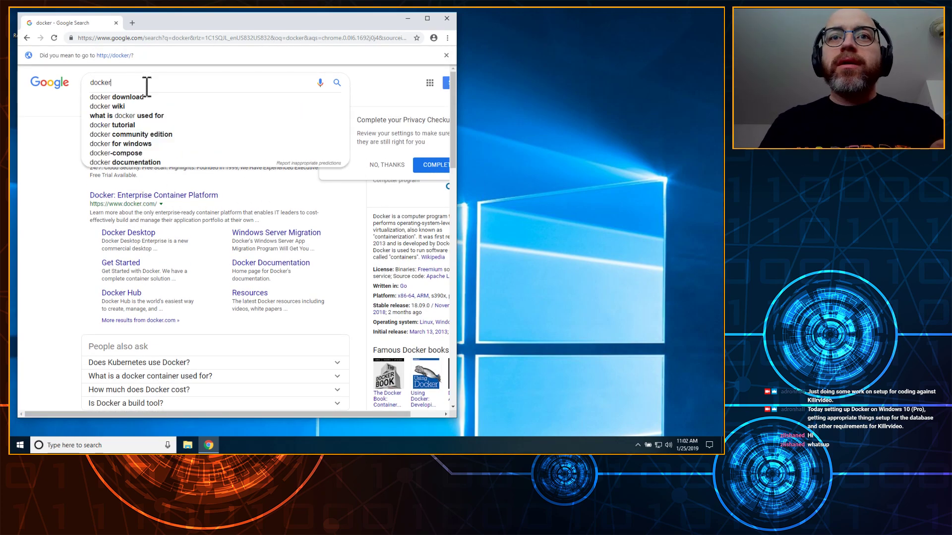
pyautogui.write('for windows')
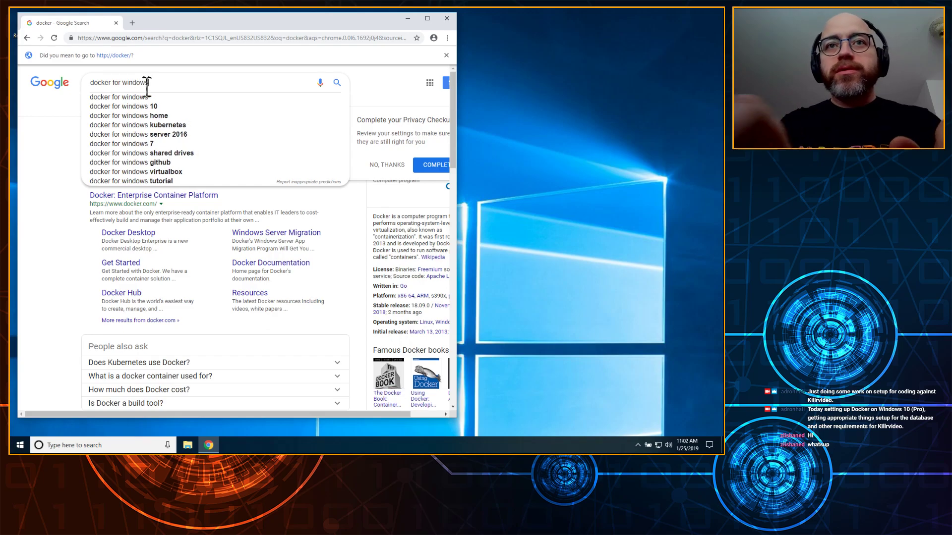
pyautogui.press('Return')
pyautogui.click(194, 66)
pyautogui.write('10')
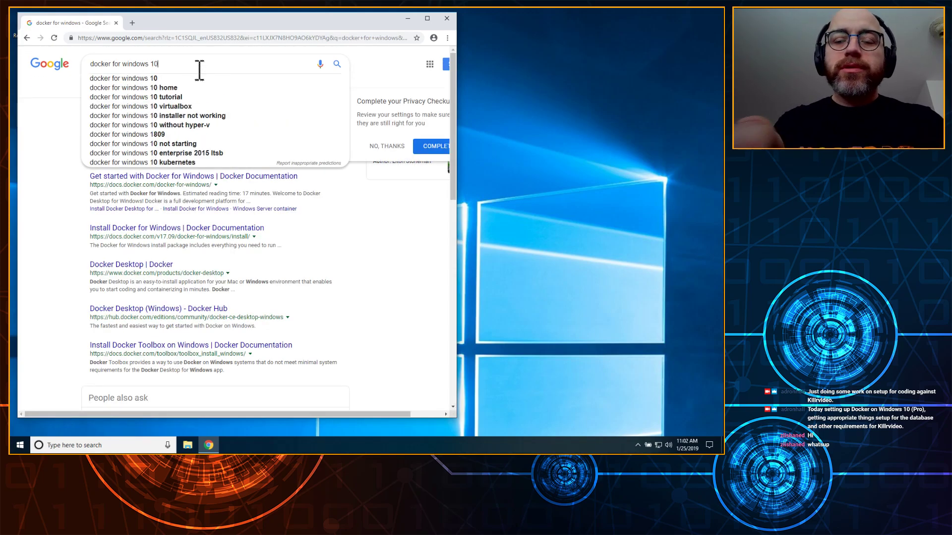
pyautogui.press('Return')
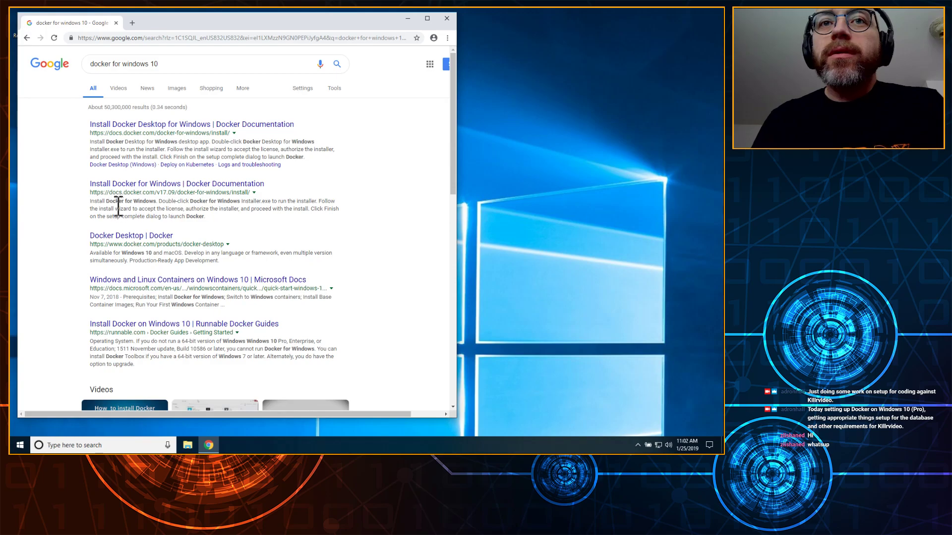
# Step: Open the 'Install Docker Desktop for Windows' docs page maximized and read through its requirements and install steps
pyautogui.click(149, 127)
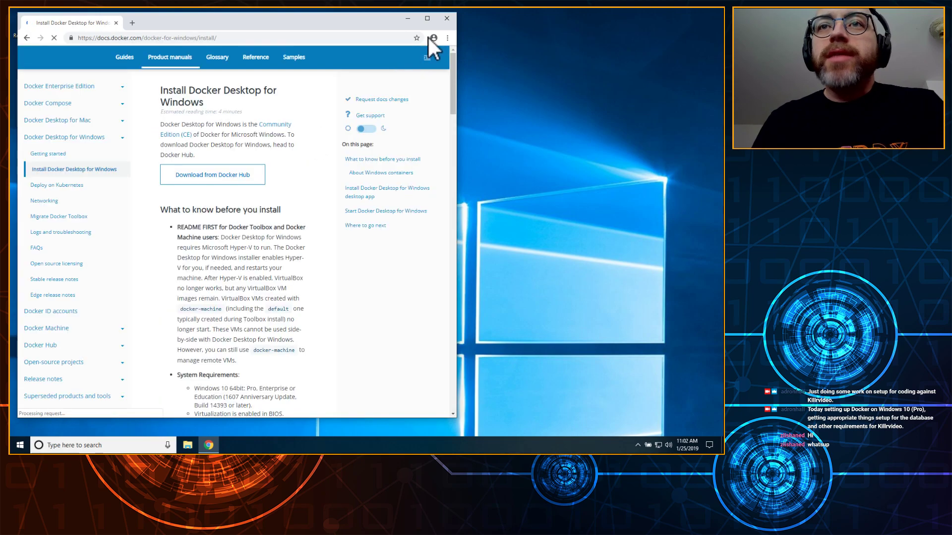
pyautogui.click(427, 18)
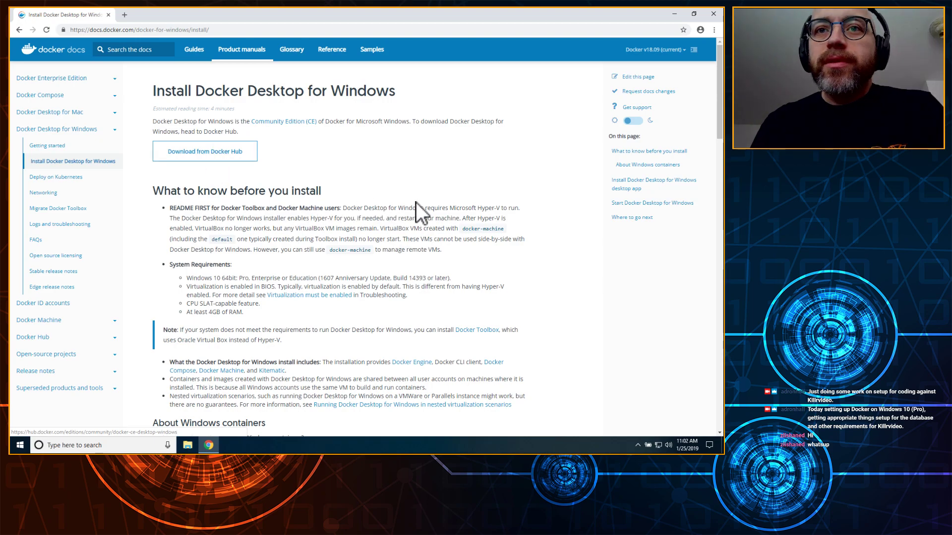
pyautogui.scroll(-1, 422, 211)
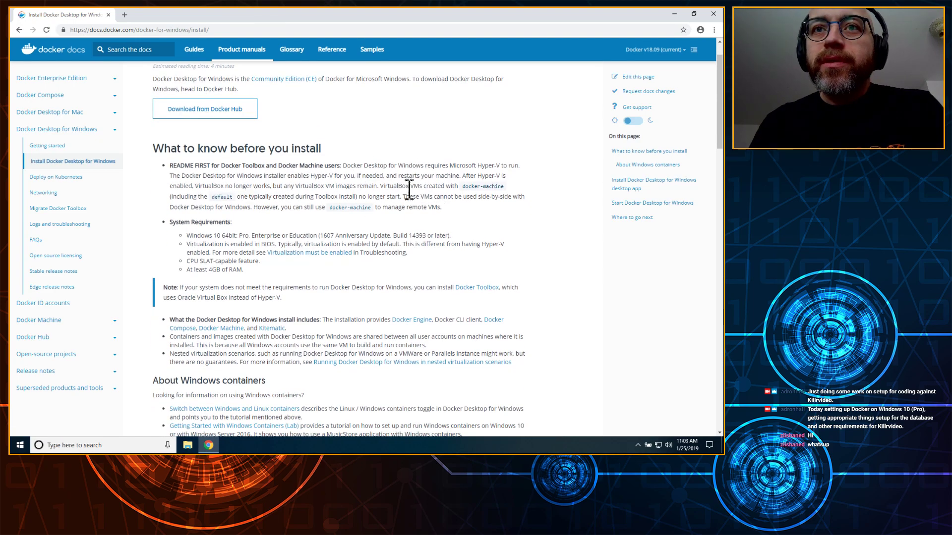
pyautogui.scroll(-3, 419, 198)
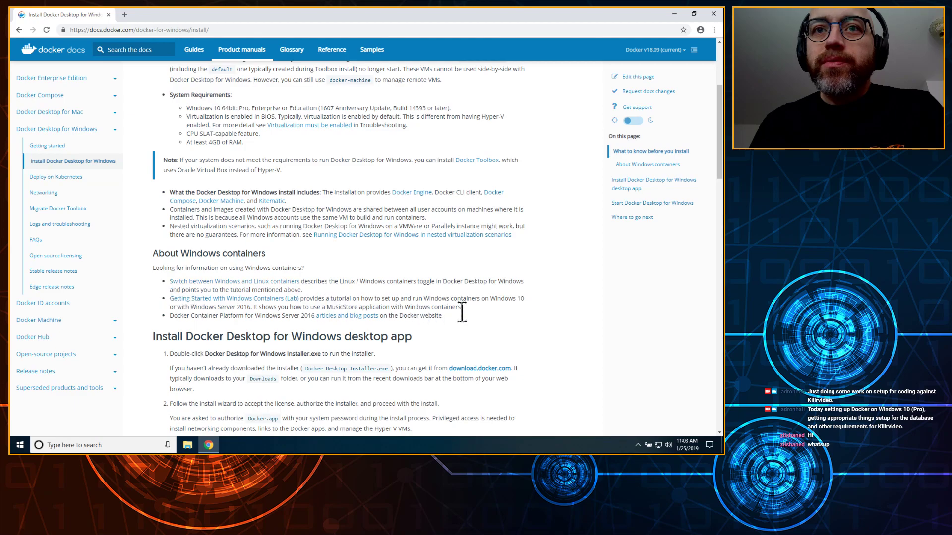
pyautogui.scroll(-2, 533, 307)
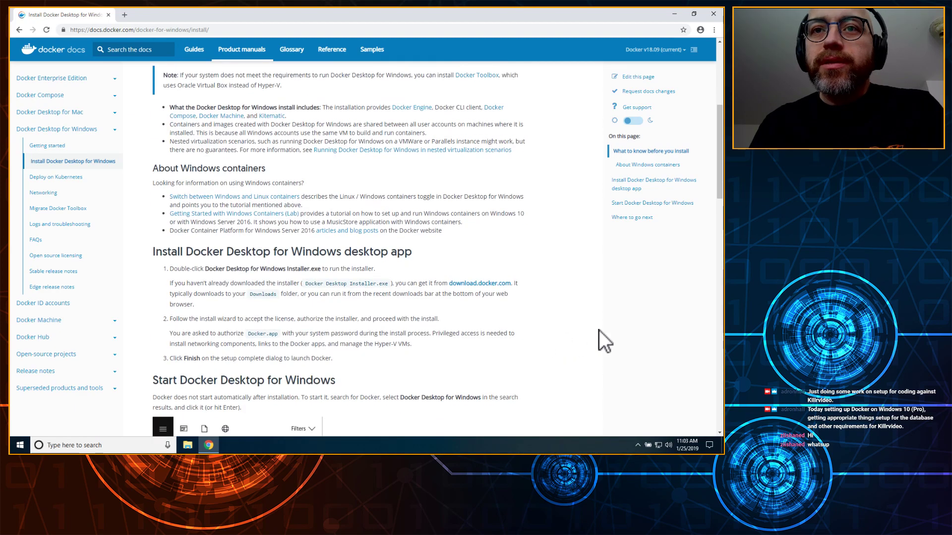
pyautogui.scroll(-4, 599, 331)
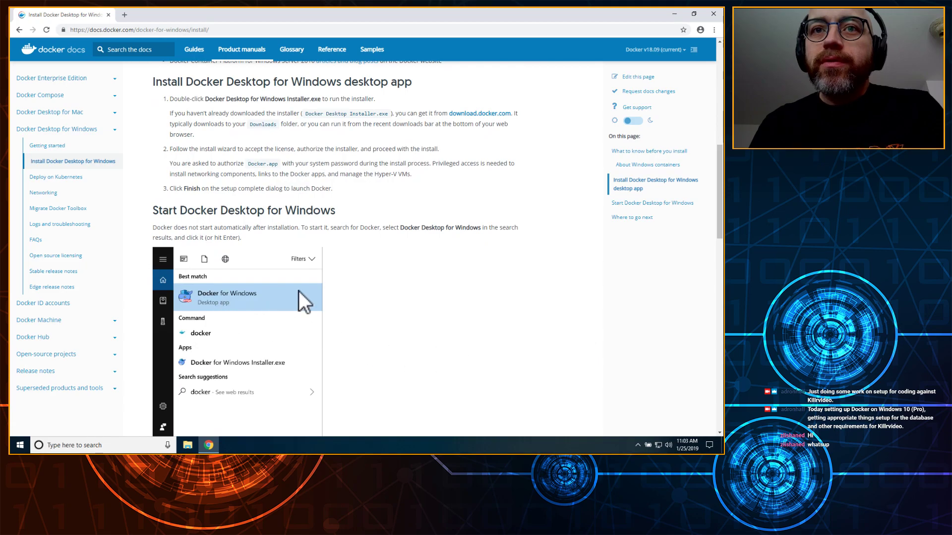
pyautogui.scroll(-7, 411, 312)
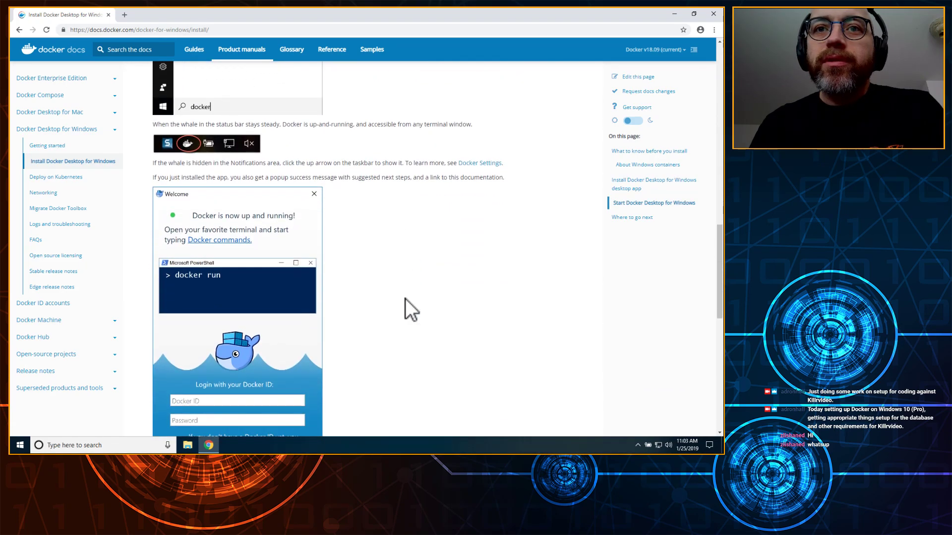
pyautogui.scroll(-5, 406, 298)
pyautogui.scroll(14, 405, 289)
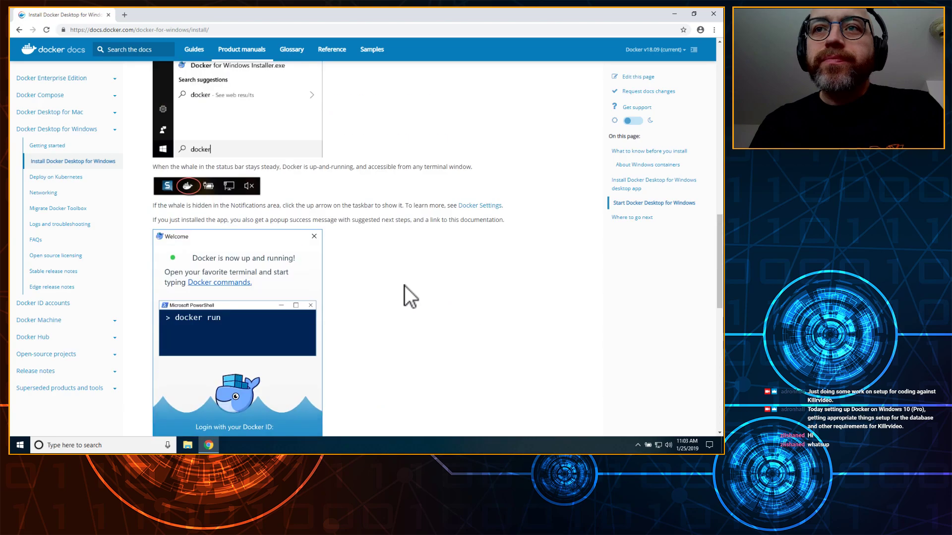
pyautogui.scroll(10, 402, 253)
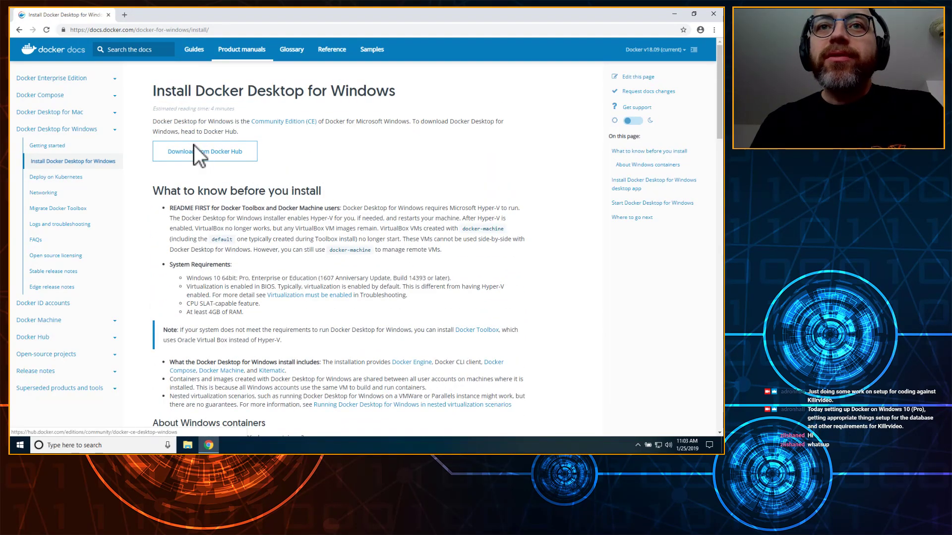
# Step: Go to the Docker Desktop download on Docker Hub and log in with a Docker ID and password
pyautogui.click(196, 146)
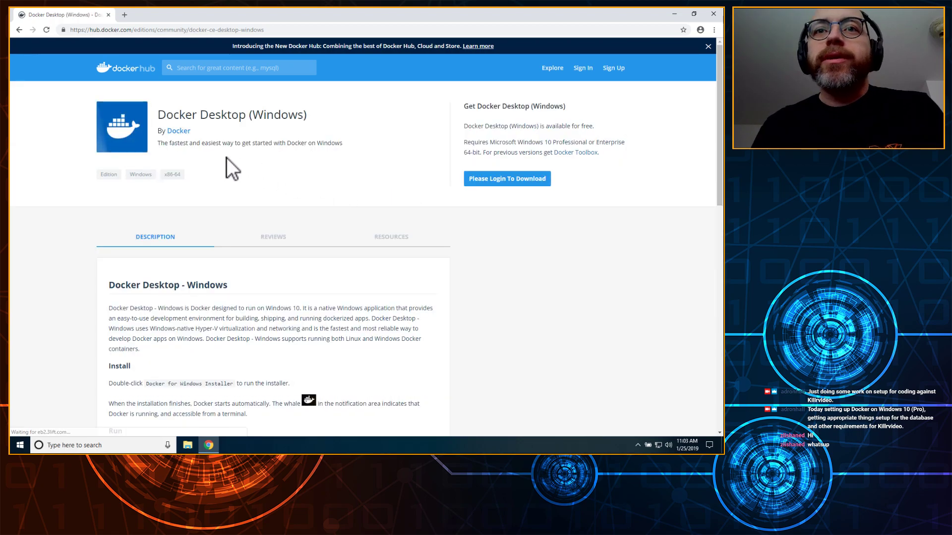
pyautogui.click(496, 176)
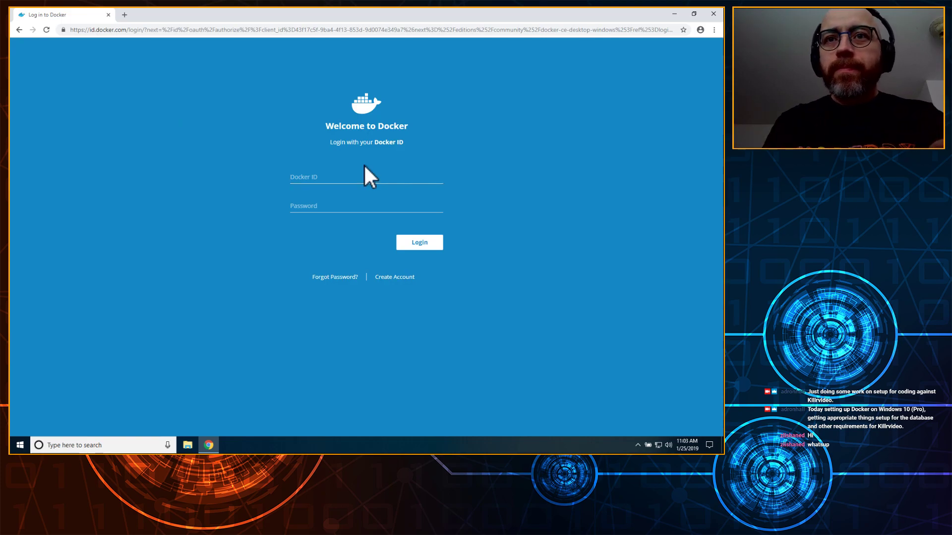
pyautogui.click(325, 181)
pyautogui.press('Tab')
pyautogui.write('••')
pyautogui.press('Return')
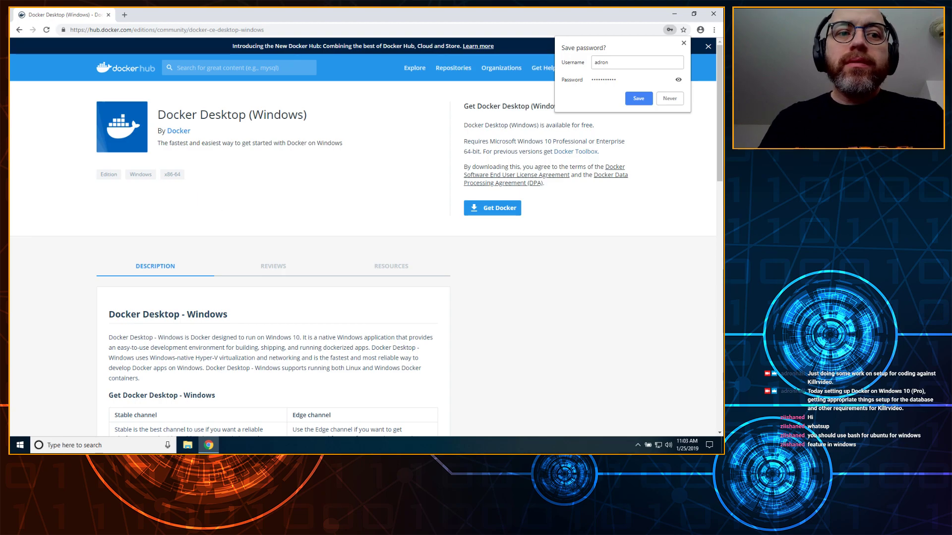
# Step: Dismiss the save-password prompt and a stray Windows search for 'spot'
pyautogui.press('super')
pyautogui.write('spot')
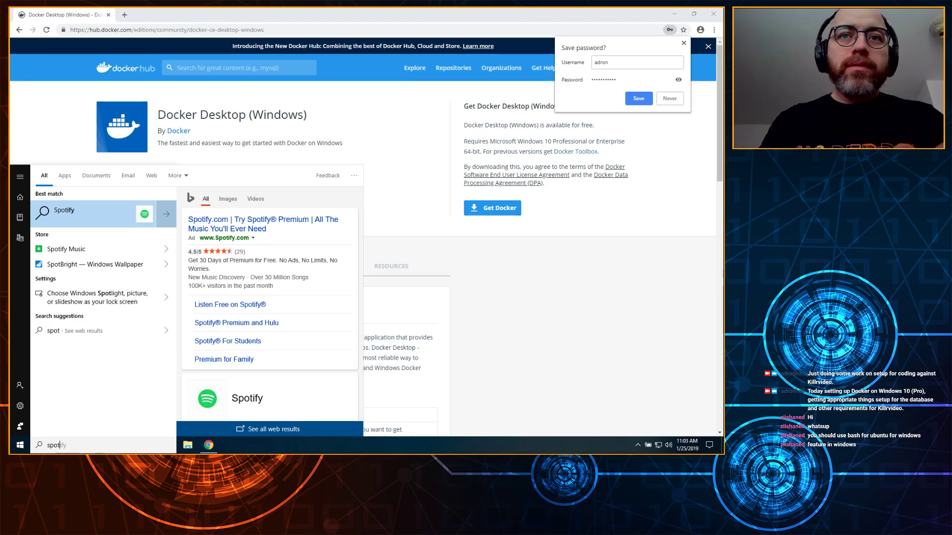
pyautogui.click(547, 308)
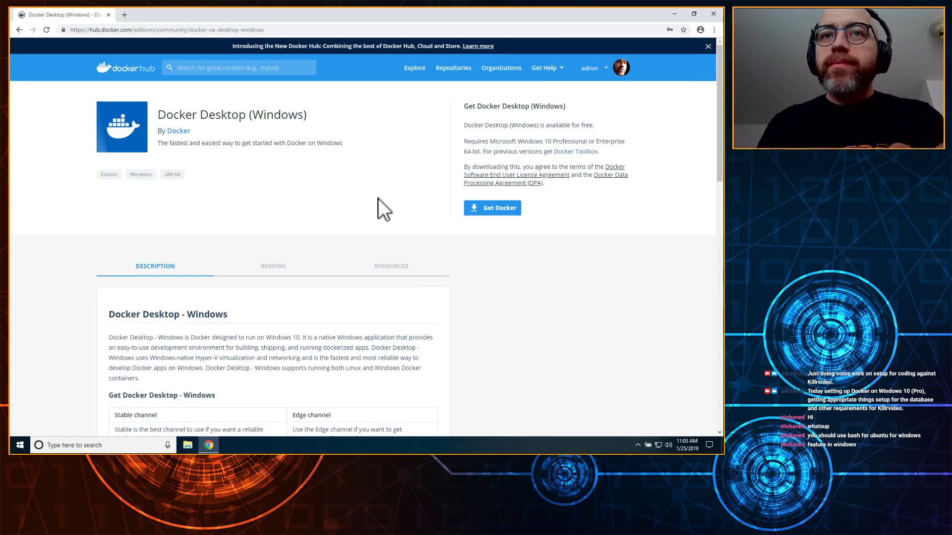
# Step: Download the Docker for Windows installer via Get Docker and run the downloaded .exe
pyautogui.click(483, 208)
pyautogui.scroll(-3, 463, 286)
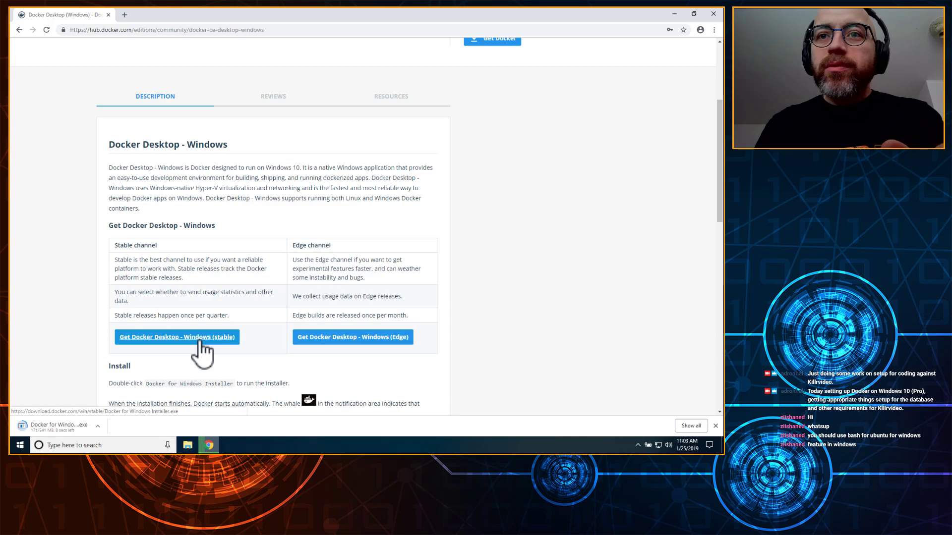
pyautogui.scroll(2, 401, 181)
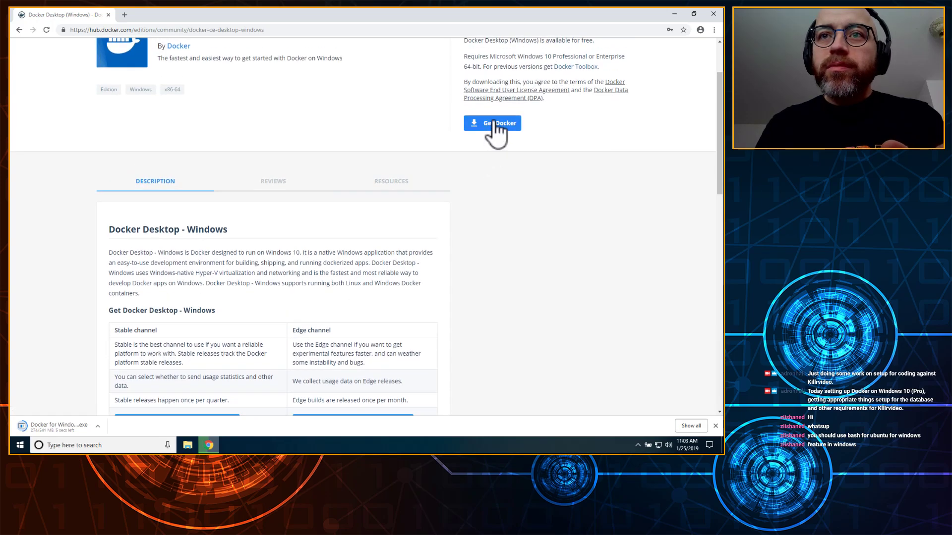
pyautogui.scroll(-3, 276, 196)
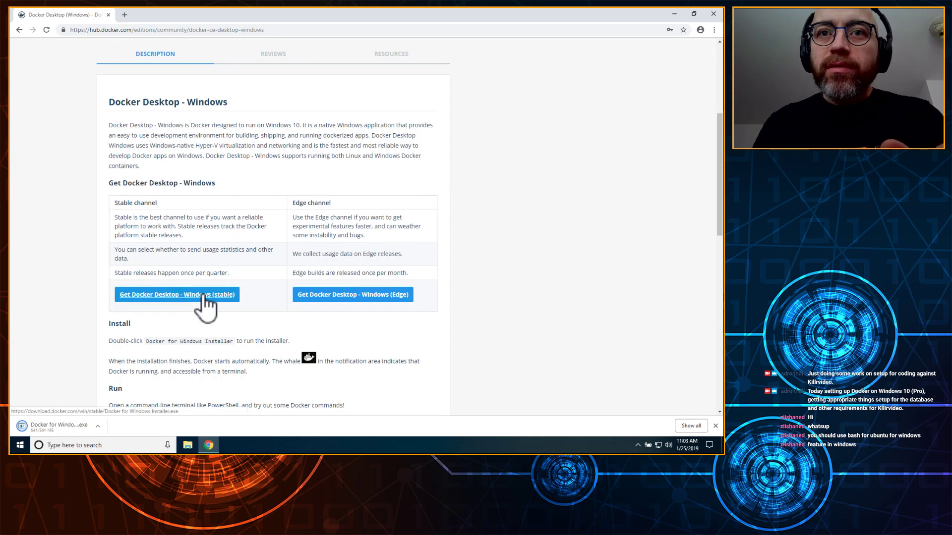
pyautogui.scroll(-5, 77, 307)
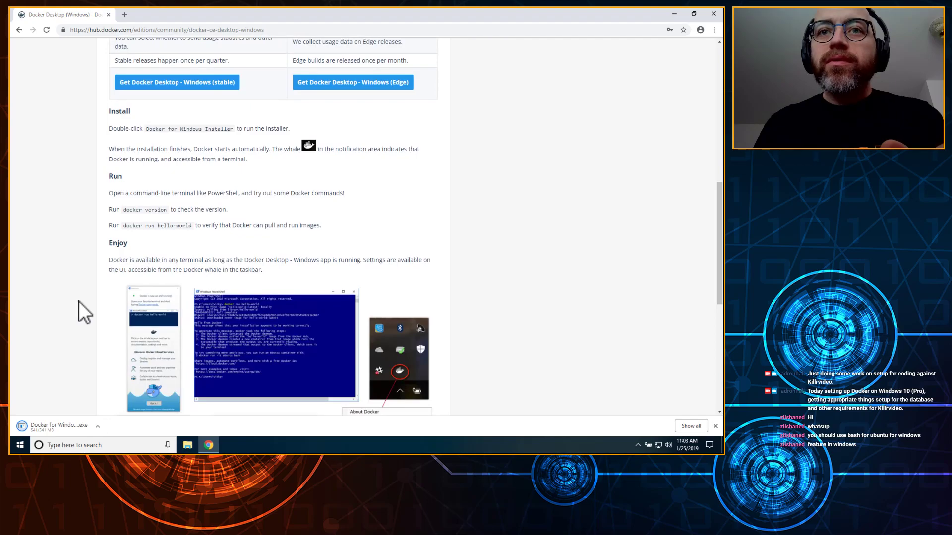
pyautogui.click(57, 427)
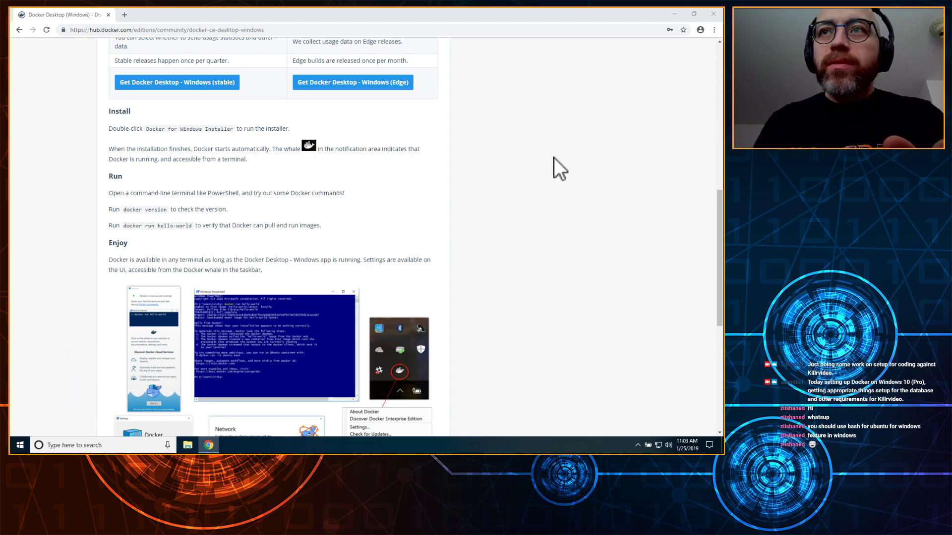
pyautogui.click(630, 96)
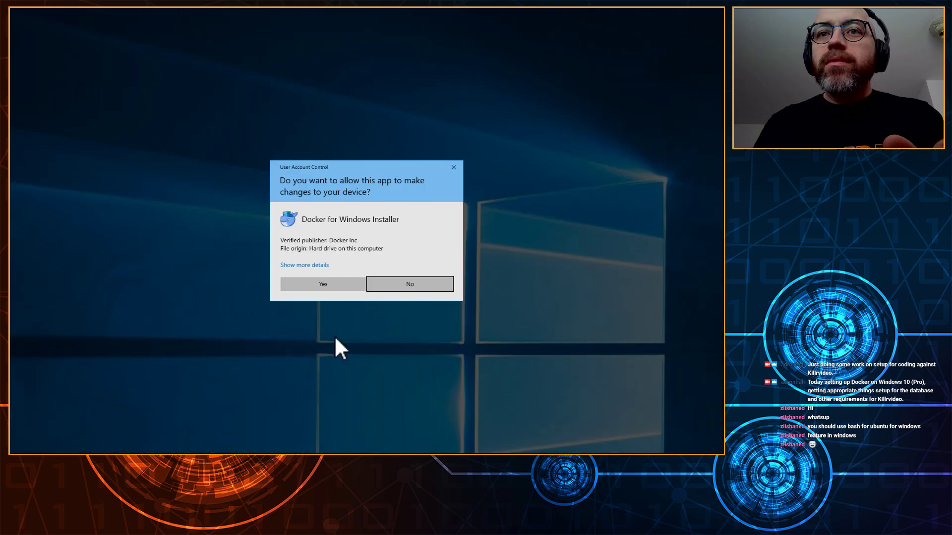
# Step: Approve the UAC prompt and start installing with both configuration options left checked
pyautogui.click(323, 283)
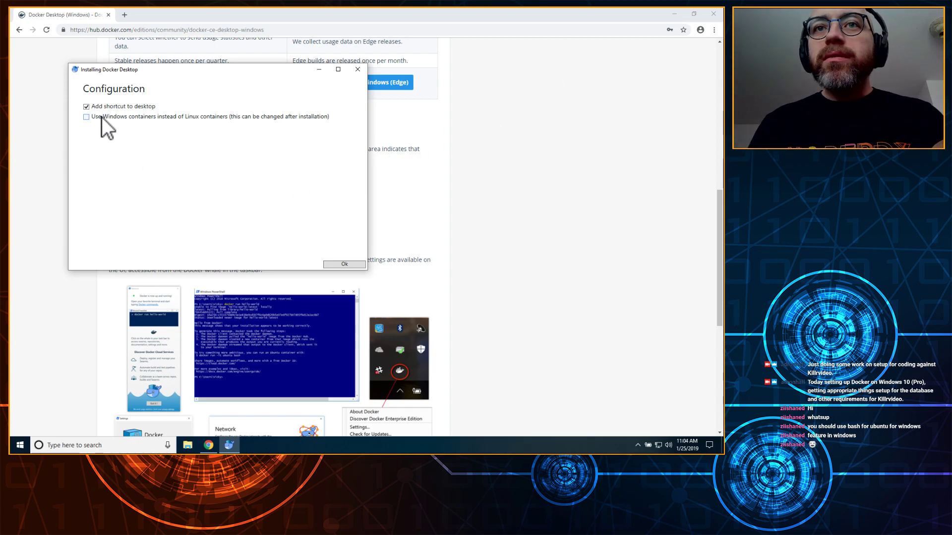
pyautogui.click(338, 265)
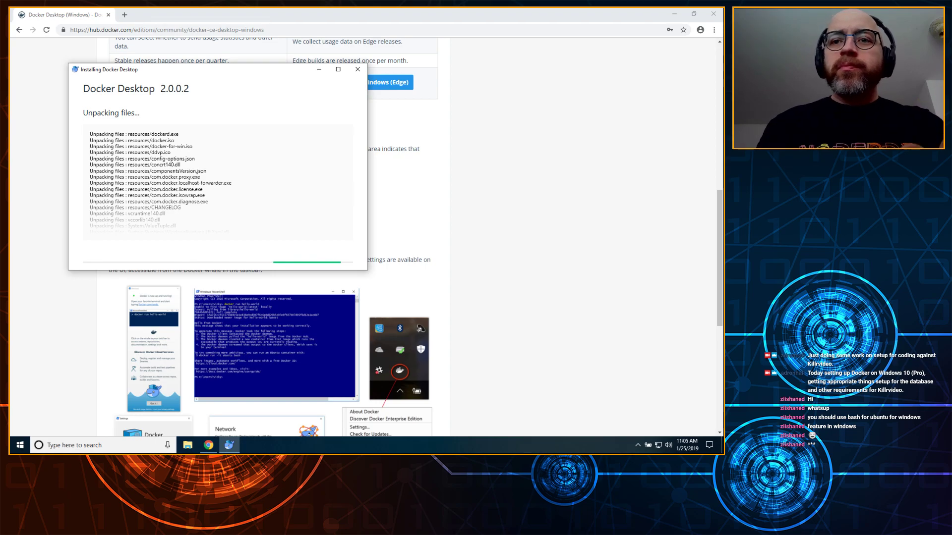
# Step: Glance at the Docker page, then return to the installer until it reports installation succeeded
pyautogui.click(638, 322)
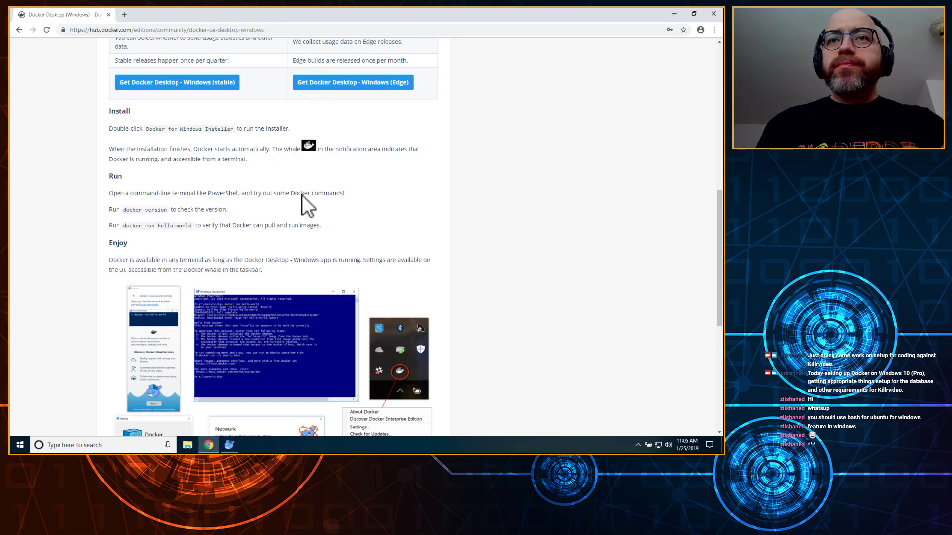
pyautogui.scroll(-3, 349, 275)
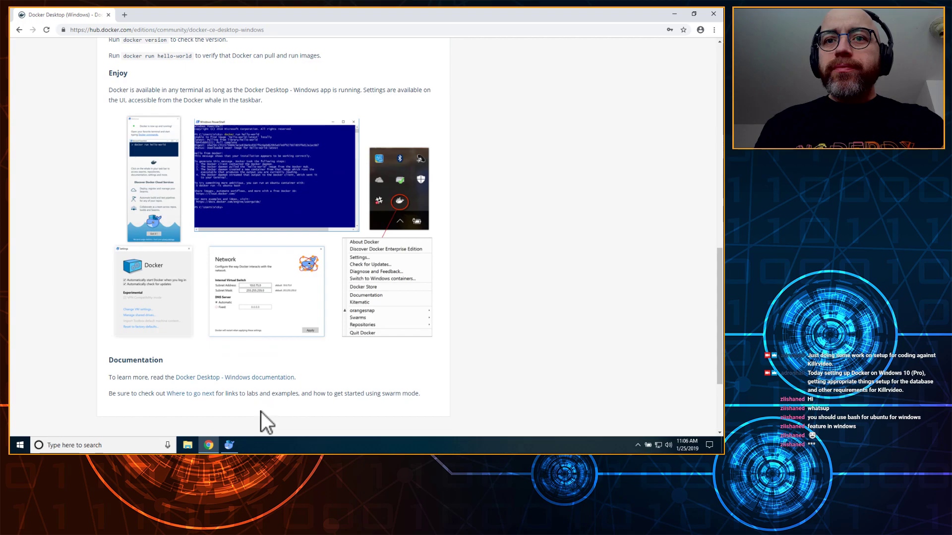
pyautogui.click(227, 446)
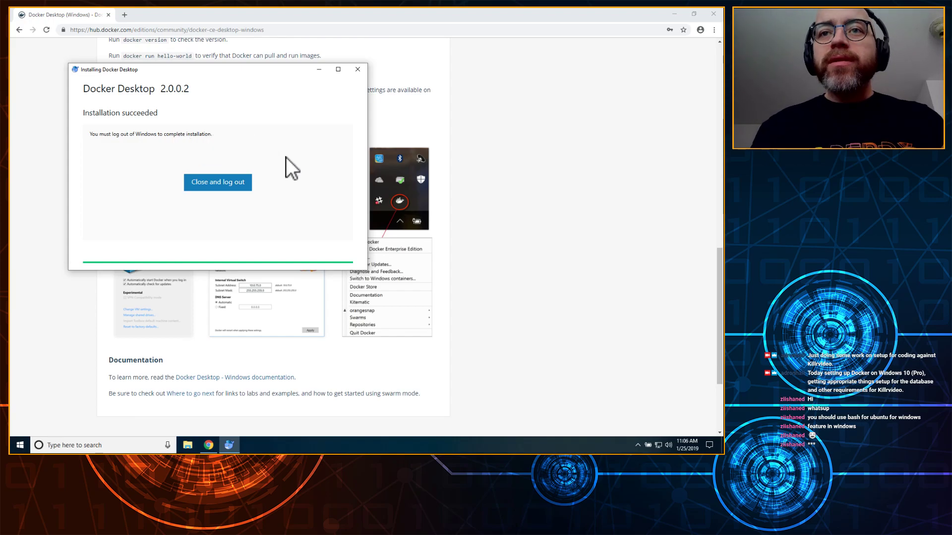
# Step: Close the installer, log out of Windows, and dismiss the lock screen to sign back in
pyautogui.click(208, 186)
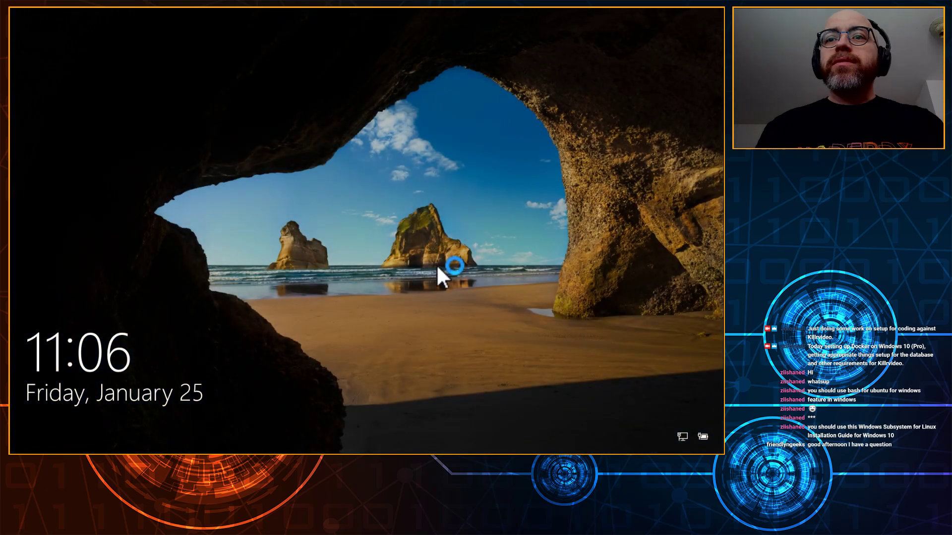
pyautogui.click(437, 268)
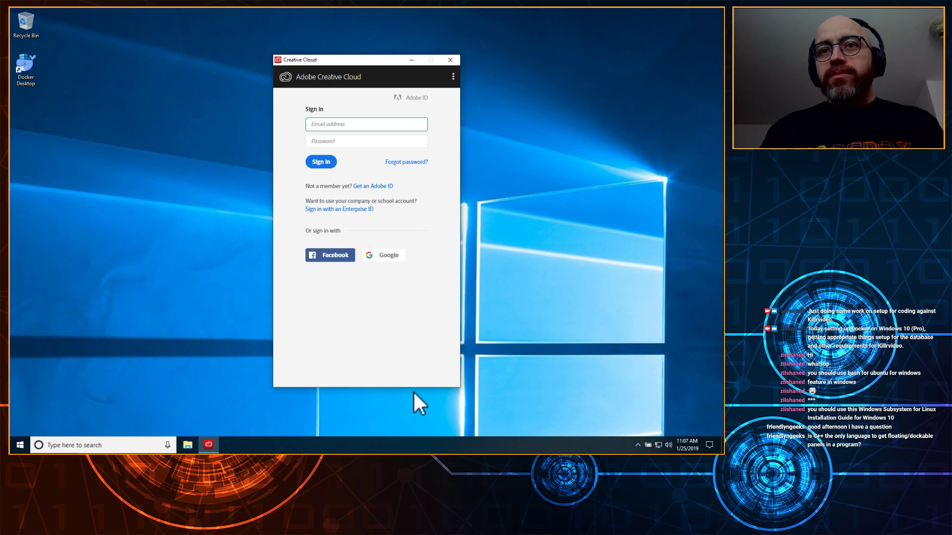
# Step: Move aside and close the Creative Cloud sign-in, then accept enabling Hyper-V and Containers
pyautogui.moveTo(373, 65); pyautogui.dragTo(626, 25)
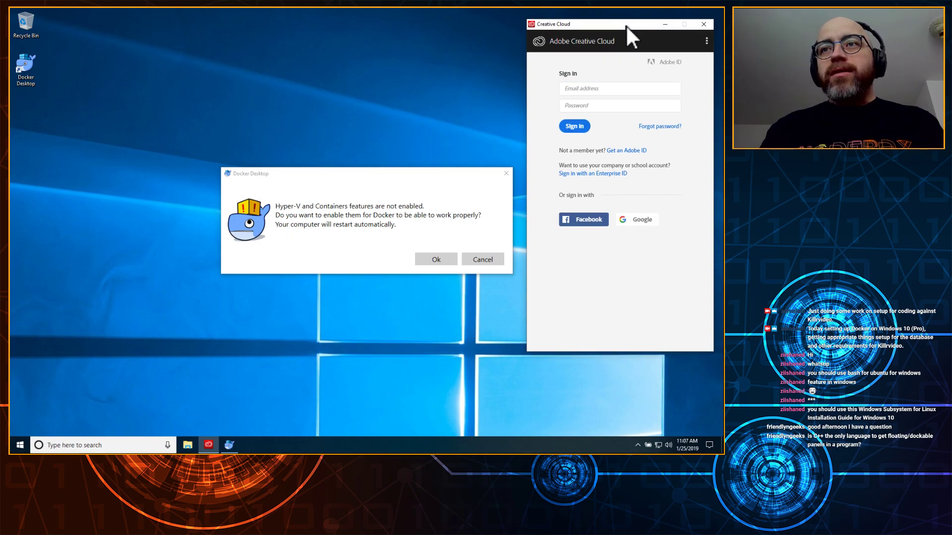
pyautogui.click(704, 23)
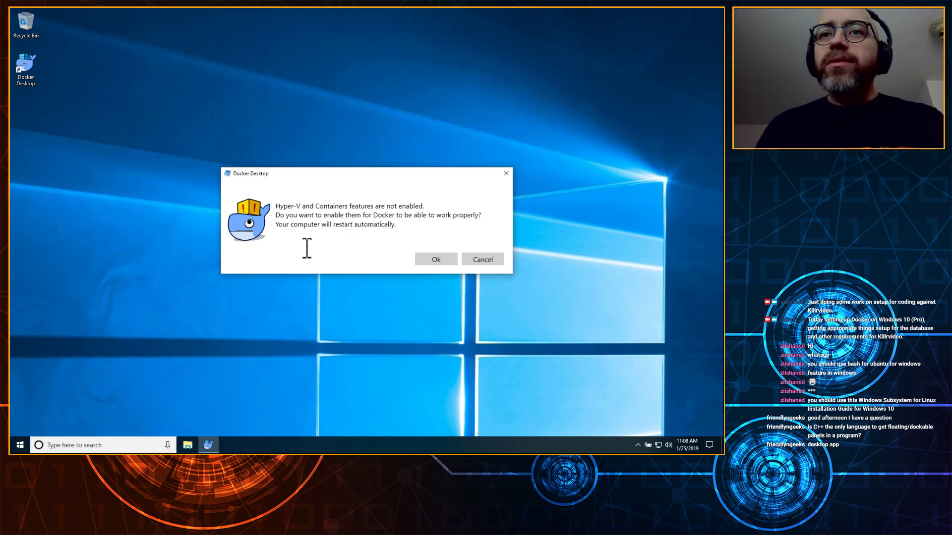
pyautogui.click(429, 258)
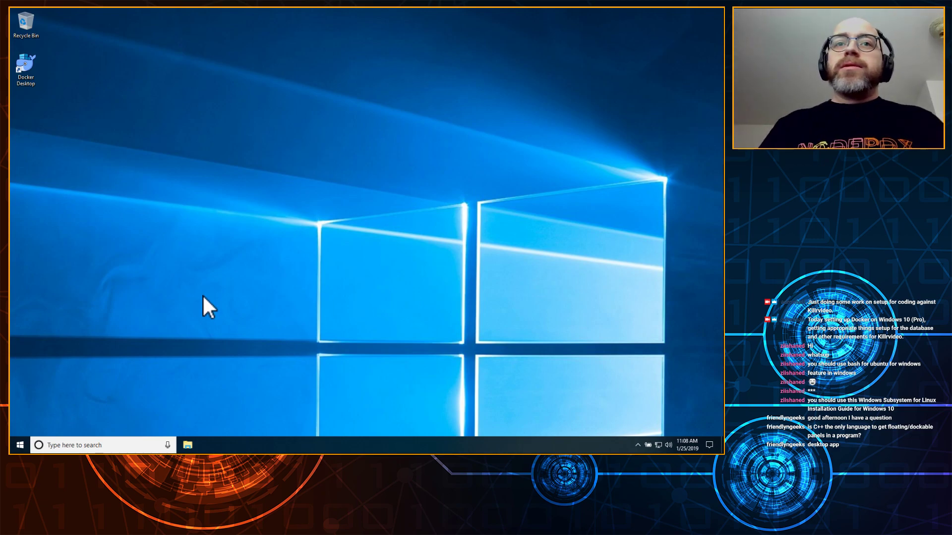
# Step: Open and close the app list, then launch Docker Desktop from its desktop icon
pyautogui.click(20, 445)
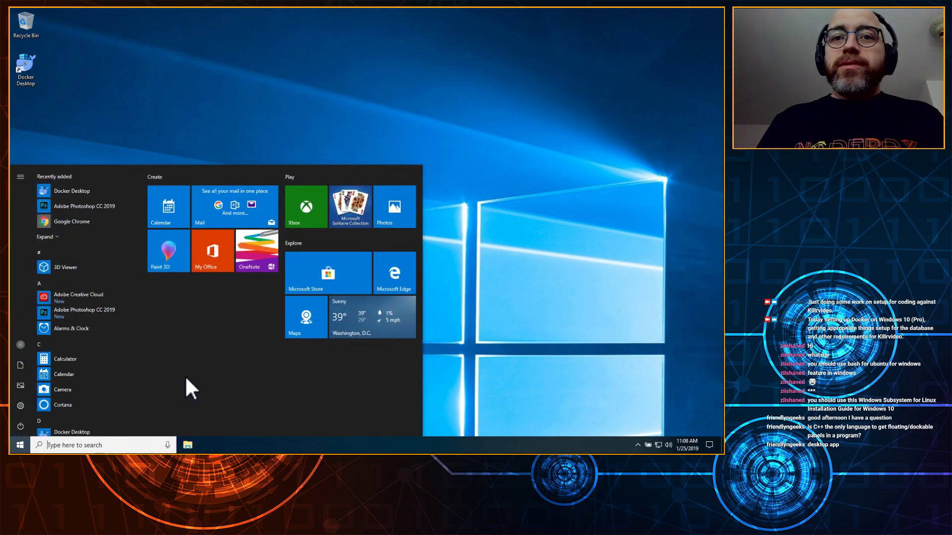
pyautogui.click(454, 372)
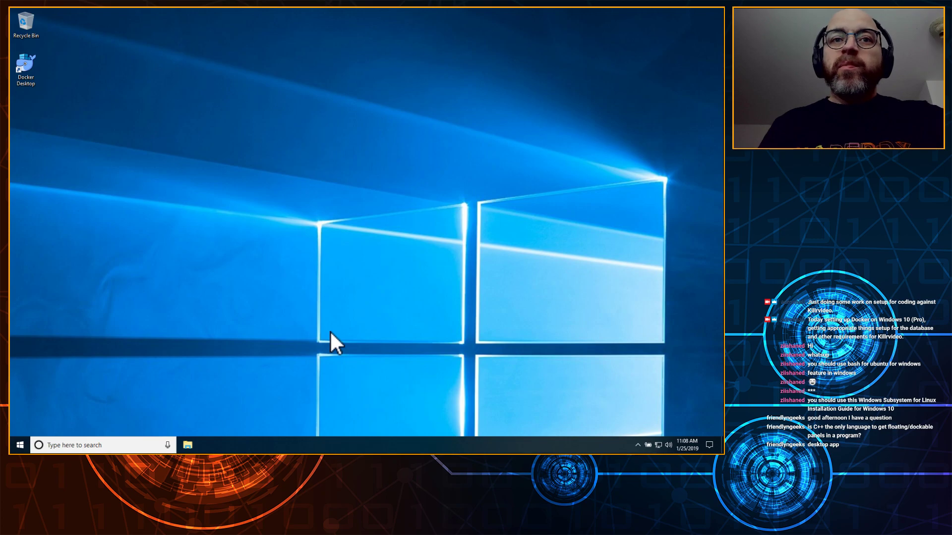
pyautogui.doubleClick(24, 62)
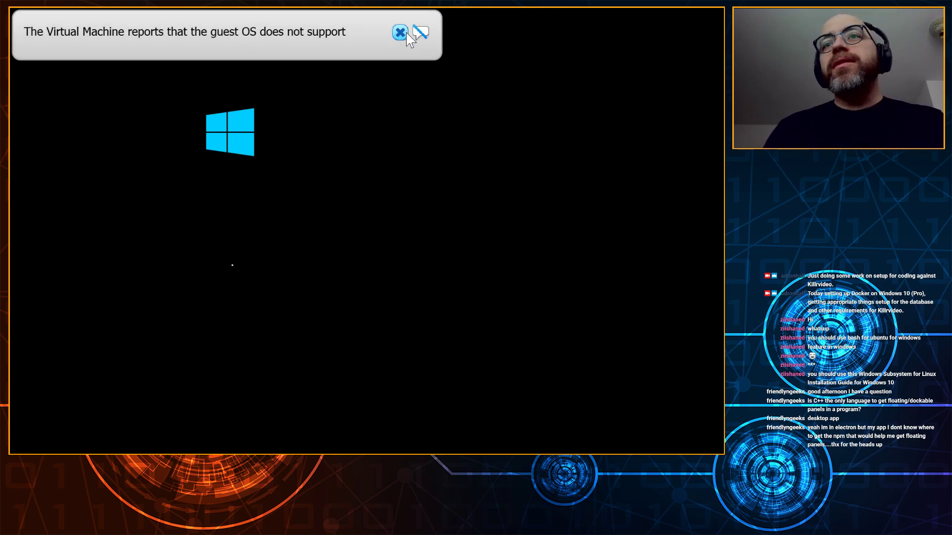
# Step: Dismiss the guest OS, mouse support and pointer integration notices while Windows 10 boots
pyautogui.click(400, 33)
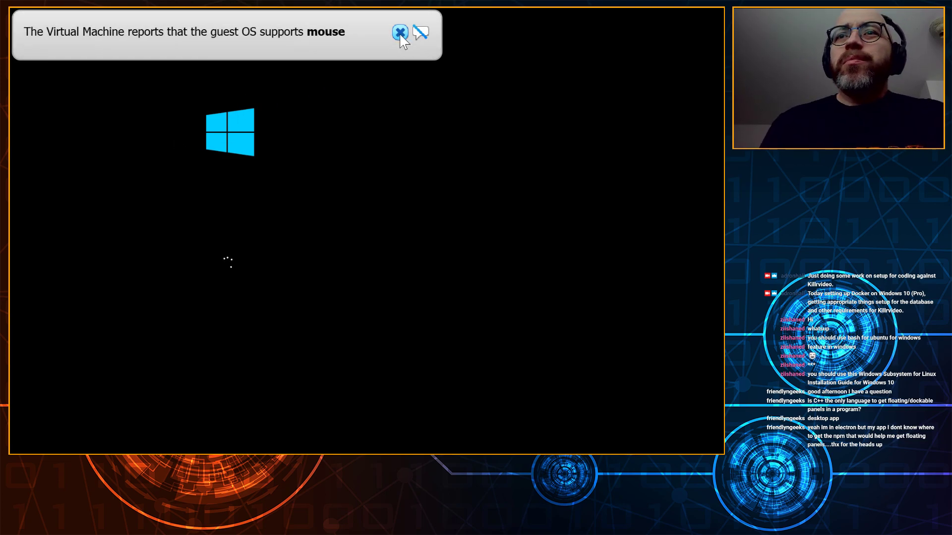
pyautogui.click(400, 32)
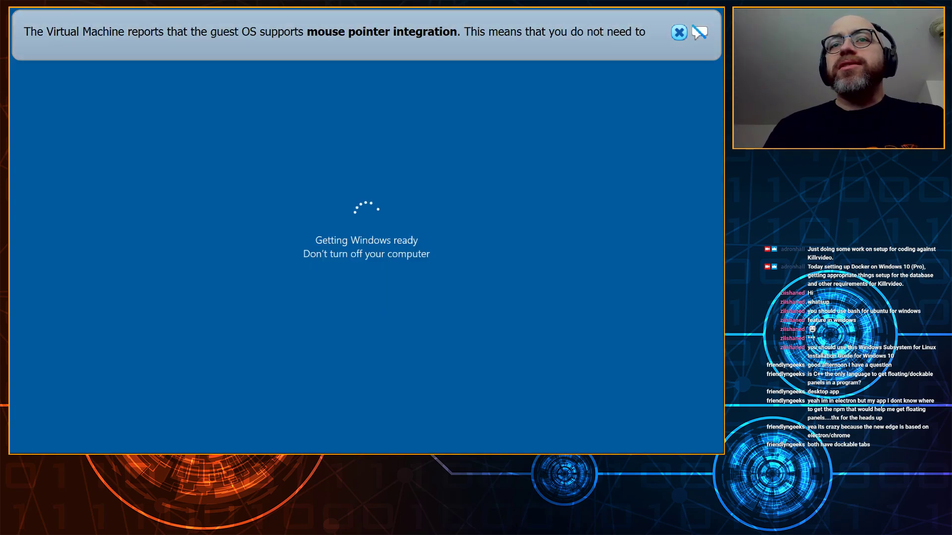
pyautogui.click(680, 33)
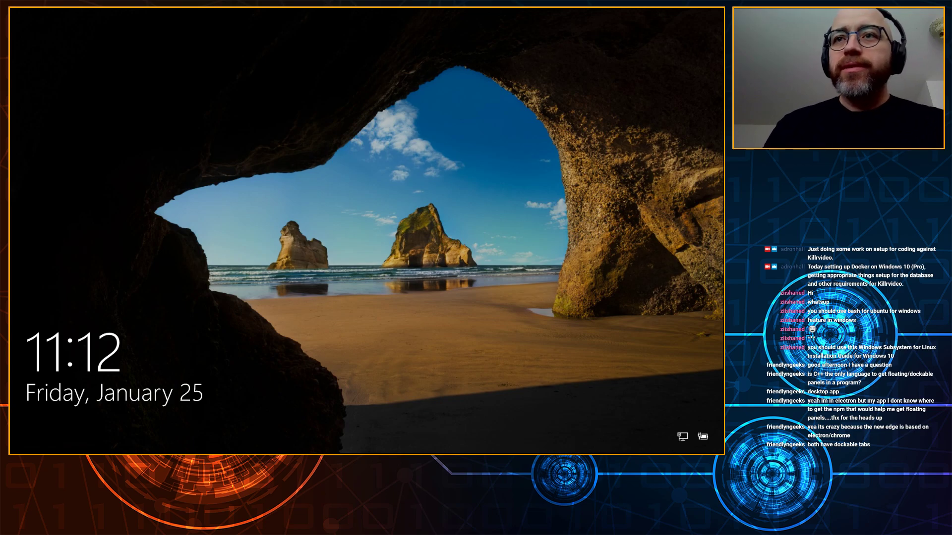
# Step: Wake the Windows 10 lock screen and enter the account PIN
pyautogui.click(539, 125)
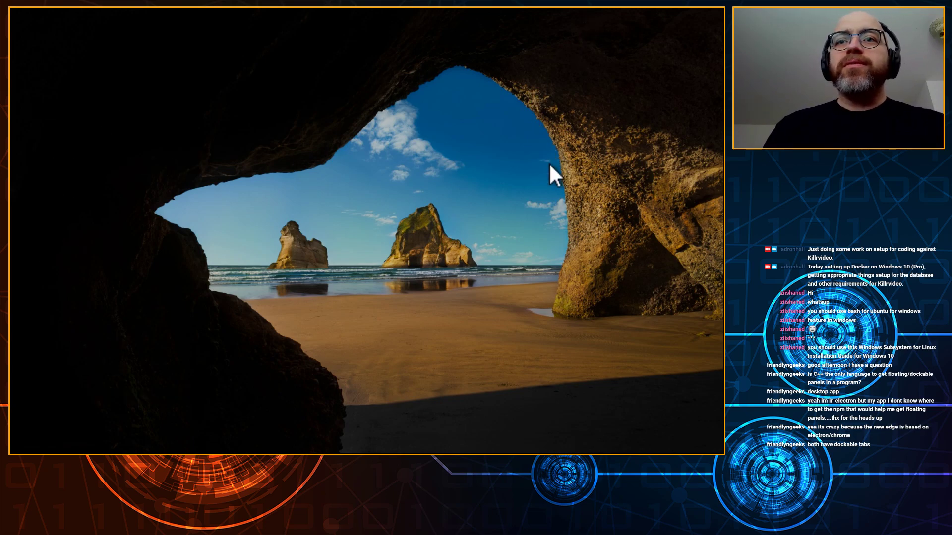
pyautogui.write('1111')
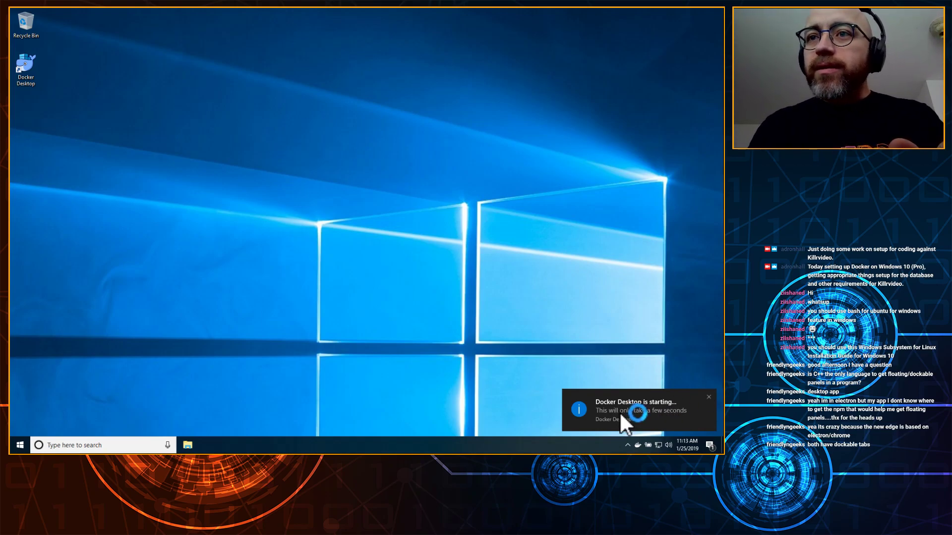
# Step: Dismiss the 'Docker Desktop is starting' toast in the bottom-right corner
pyautogui.click(622, 414)
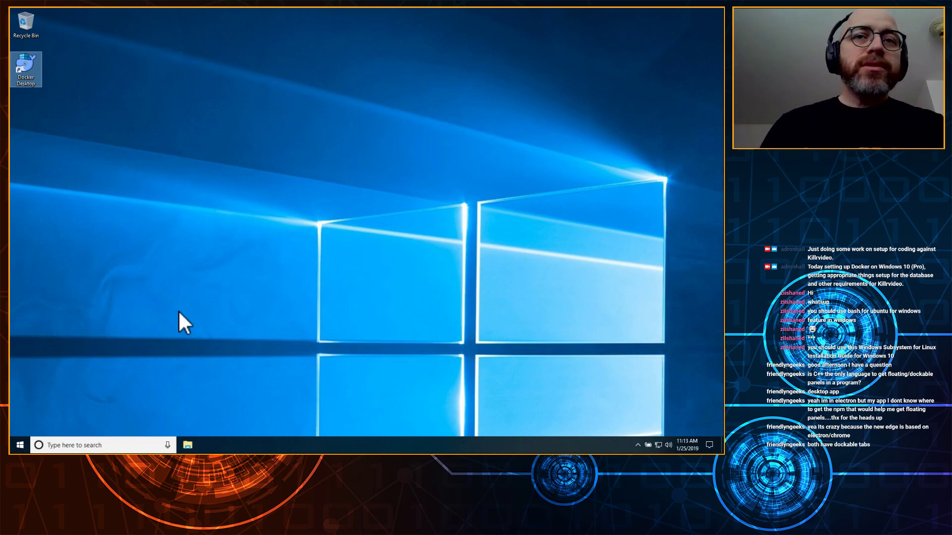
# Step: Relaunch Docker Desktop from its desktop icon and check its status among the hidden tray icons
pyautogui.doubleClick(20, 62)
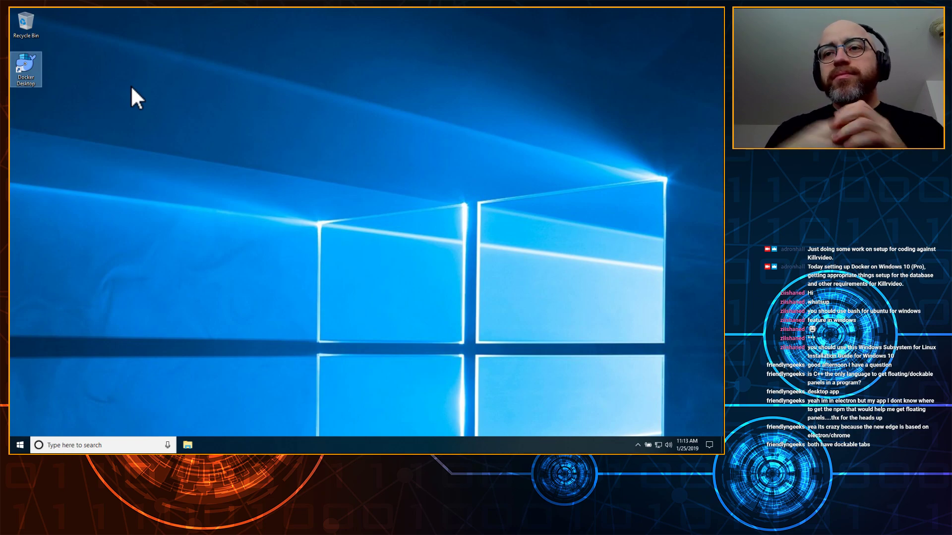
pyautogui.click(638, 446)
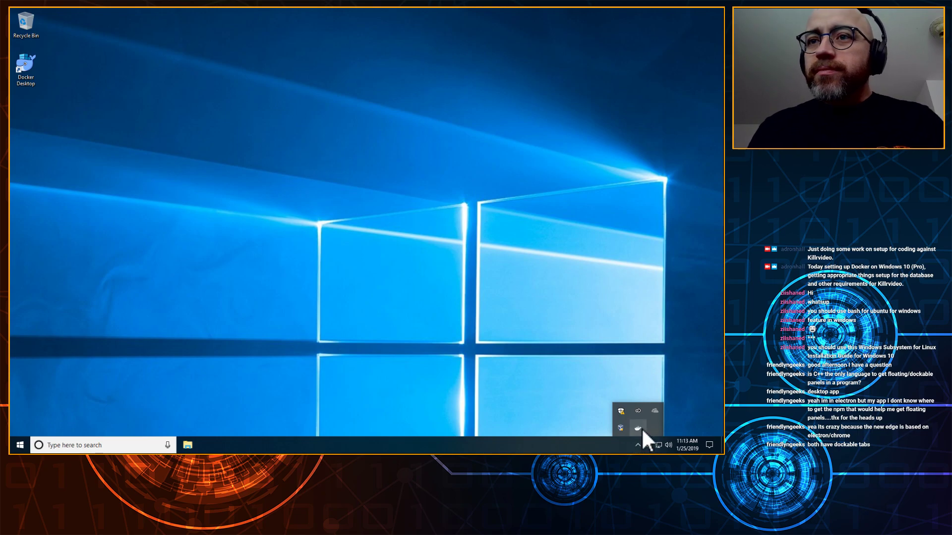
pyautogui.moveTo(641, 427)
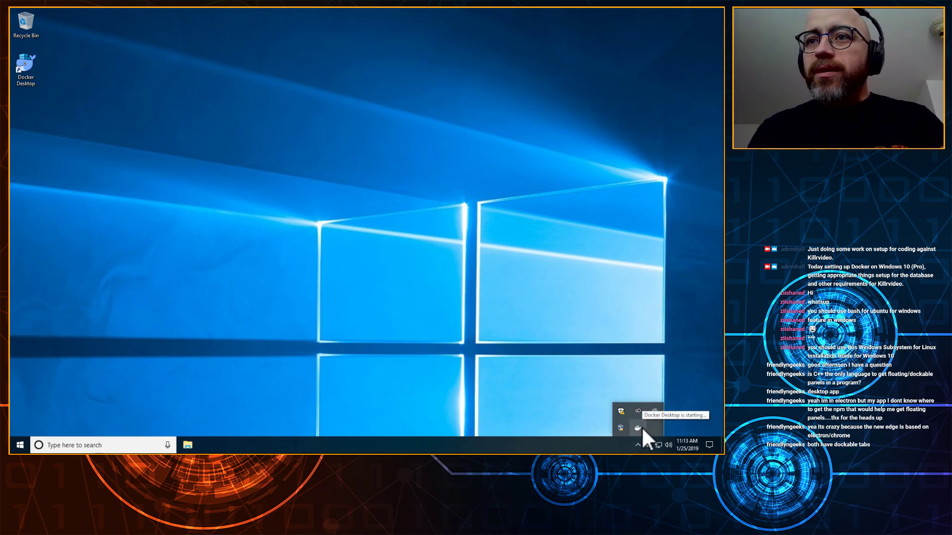
pyautogui.click(578, 392)
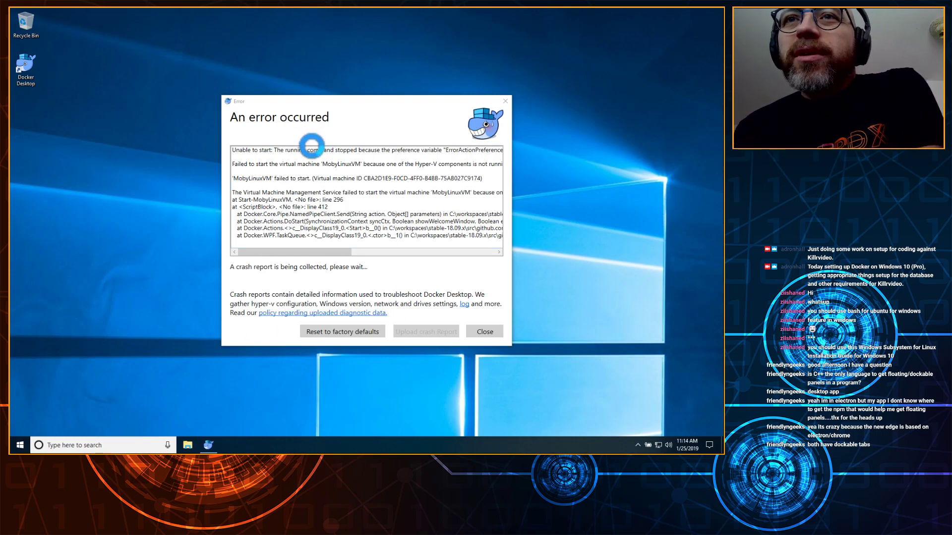
# Step: Highlight the Hyper-V error lines, then reset Docker to factory defaults and confirm
pyautogui.click(239, 144)
pyautogui.moveTo(258, 148); pyautogui.dragTo(378, 154)
pyautogui.hotkey('shift', 'End')
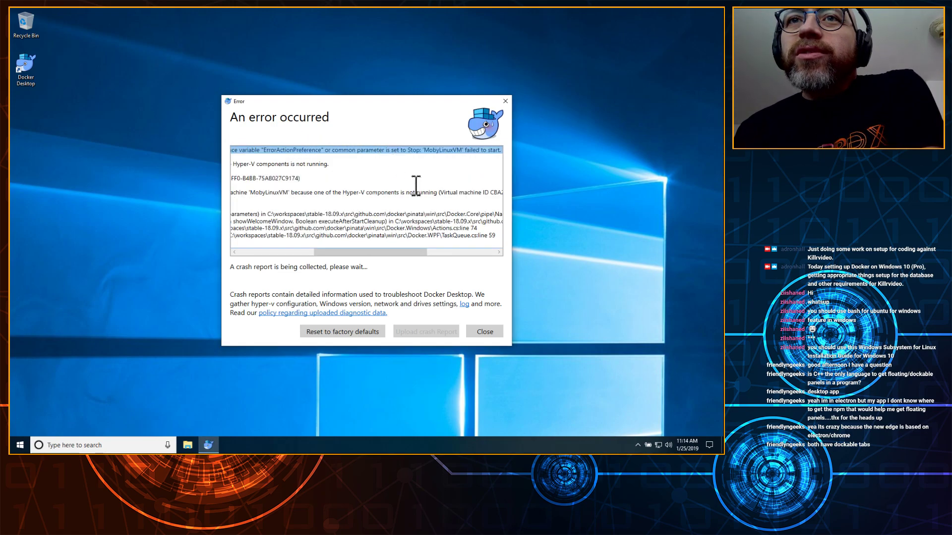
pyautogui.click(275, 251)
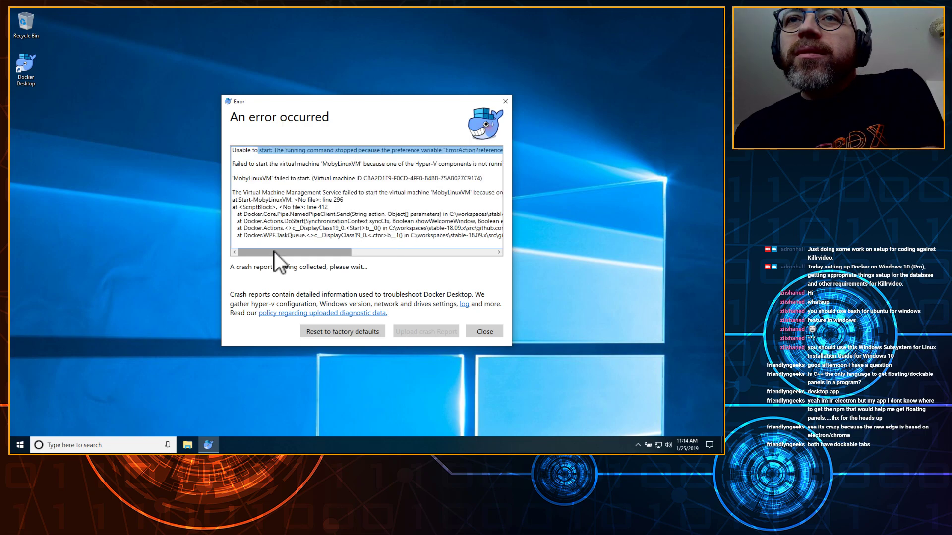
pyautogui.moveTo(275, 252)
pyautogui.mouseDown()
pyautogui.moveTo(326, 243)
pyautogui.moveTo(260, 252)
pyautogui.mouseUp()
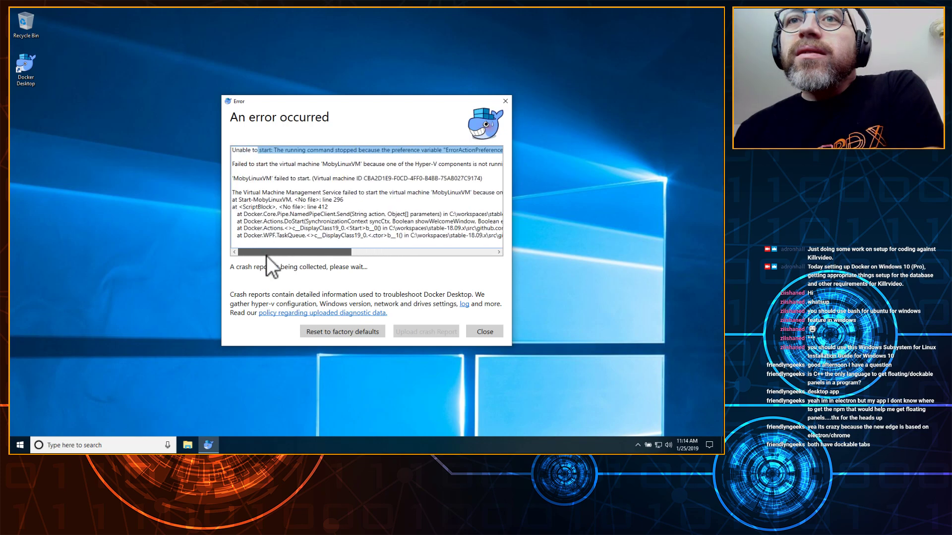
pyautogui.click(365, 333)
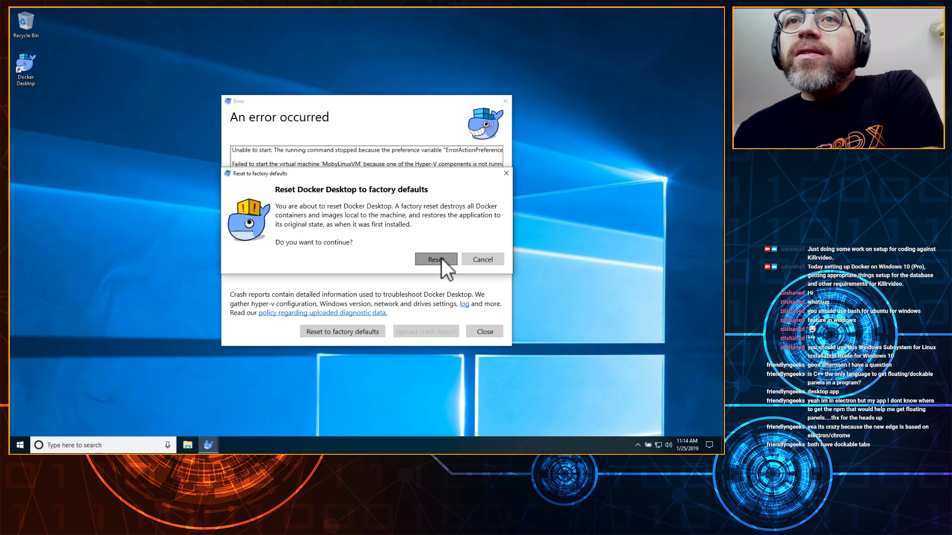
pyautogui.click(436, 260)
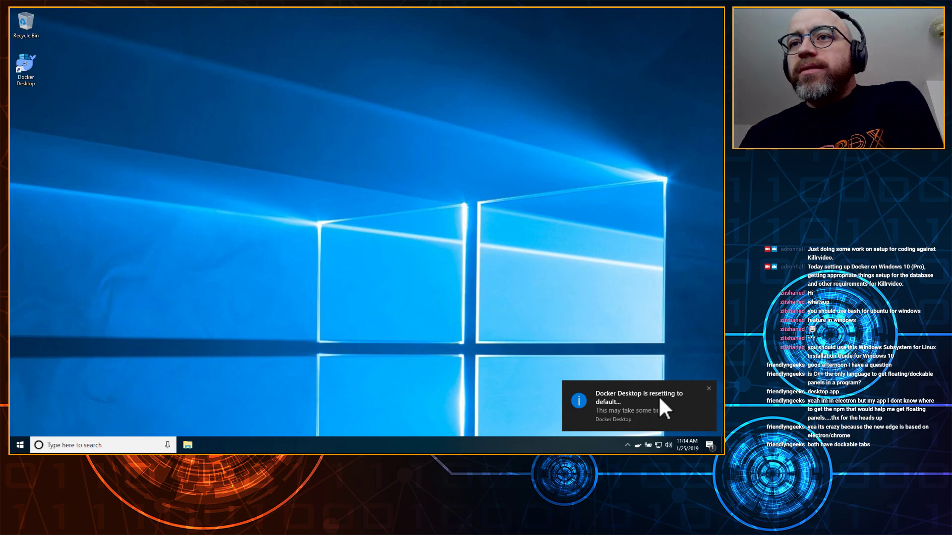
# Step: Check Docker's icon among the hidden tray icons after the reset, then close the panel
pyautogui.click(639, 445)
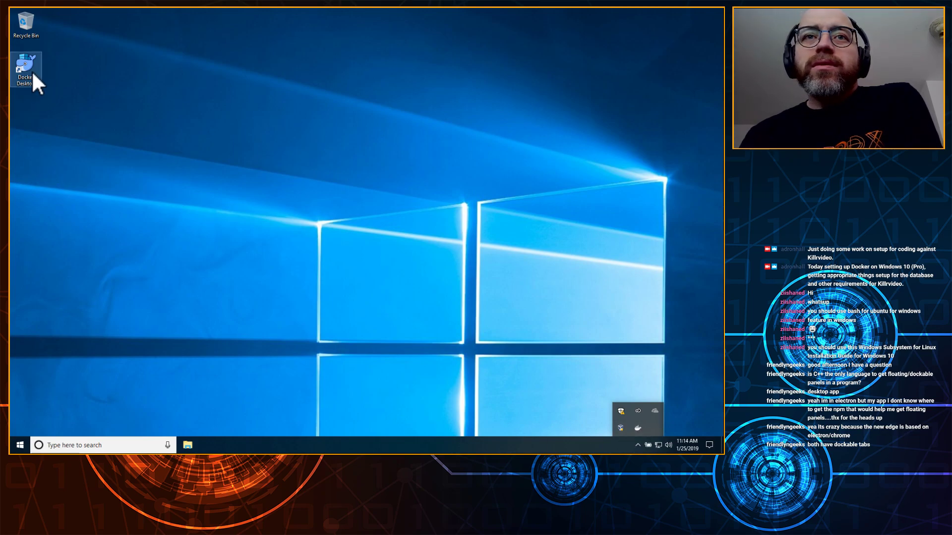
pyautogui.click(225, 276)
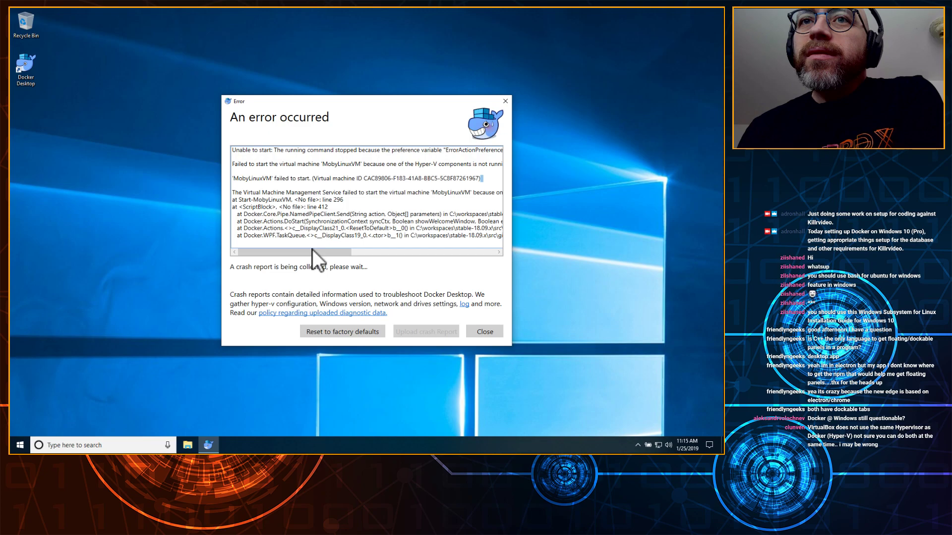
# Step: Highlight the virtual machine ID in Docker's error text, then open the Start menu
pyautogui.moveTo(312, 251); pyautogui.dragTo(413, 248)
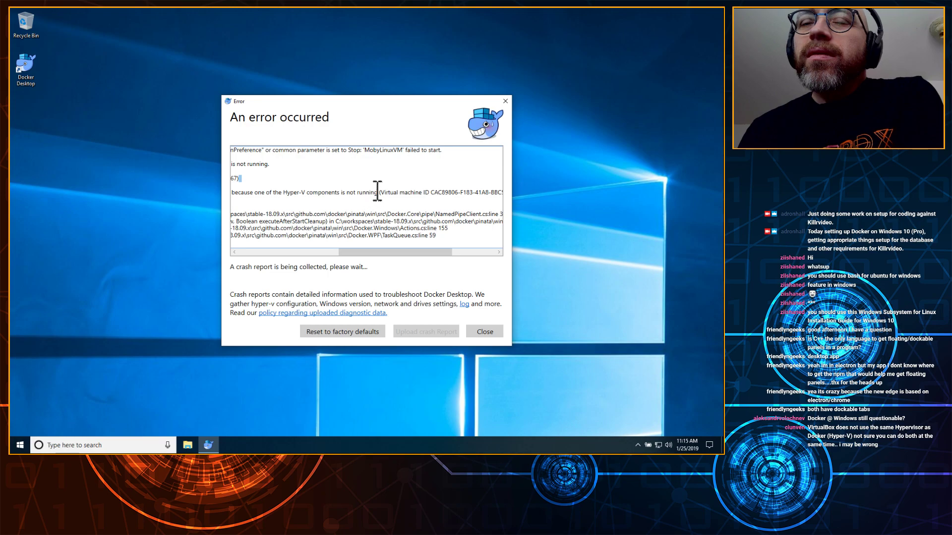
pyautogui.moveTo(305, 188); pyautogui.dragTo(296, 180)
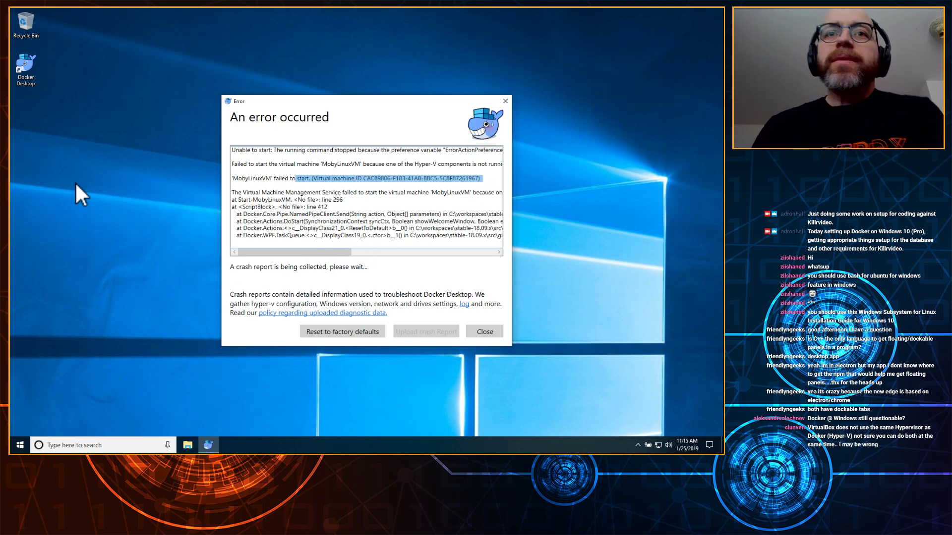
pyautogui.click(86, 419)
pyautogui.press('super')
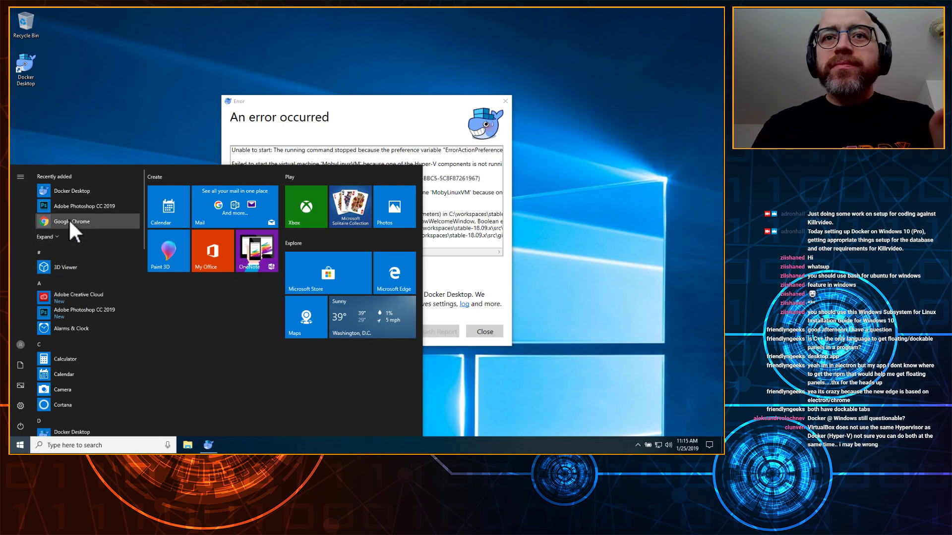
# Step: Search Google for Docker failing to start on Windows 10 because the Hyper-V service isn't starting
pyautogui.press('Escape')
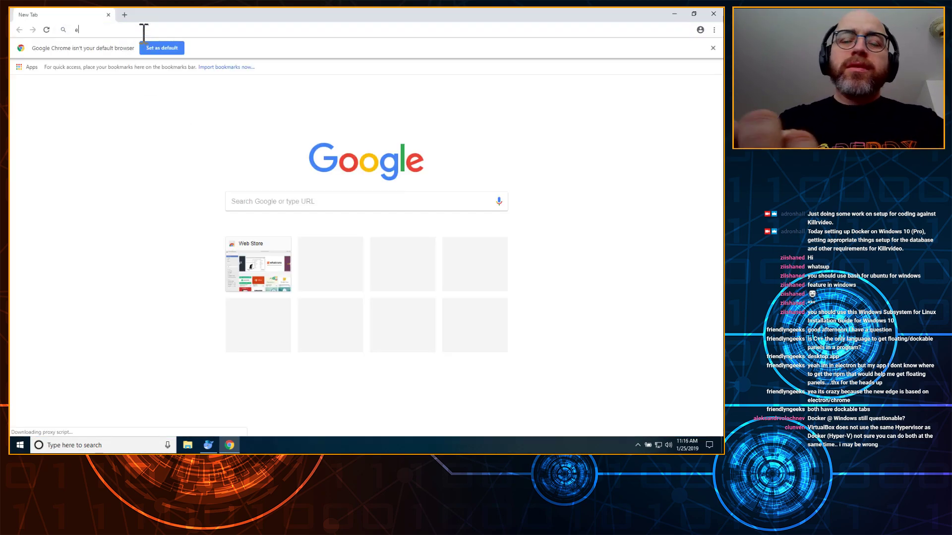
pyautogui.write('eror')
pyautogui.press('BackSpace')
pyautogui.press('BackSpace')
pyautogui.press('BackSpace')
pyautogui.write('rror ')
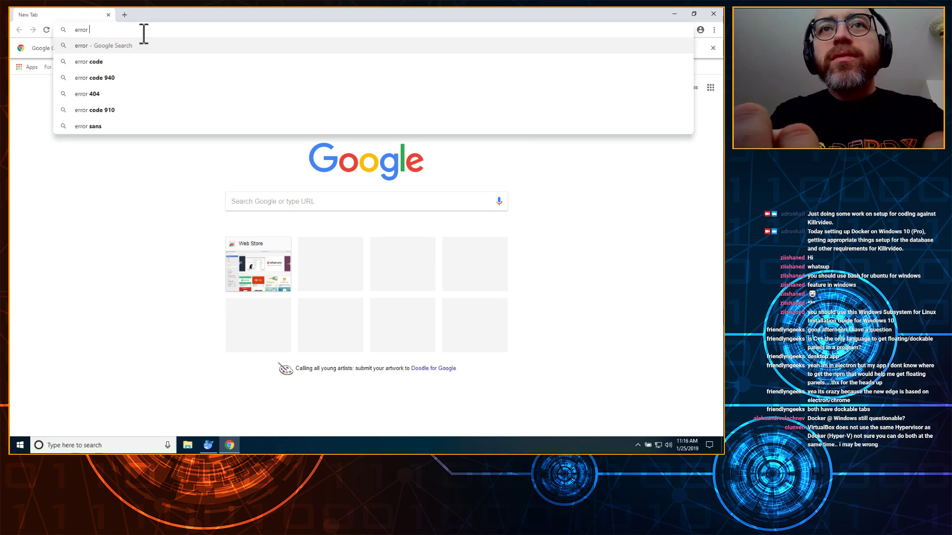
pyautogui.write('starting d')
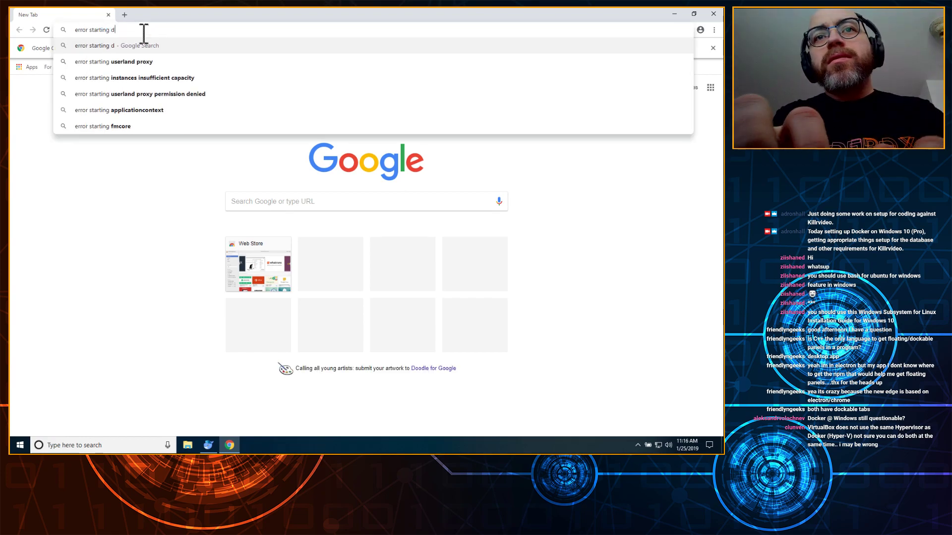
pyautogui.write('ocker on windows 10 ')
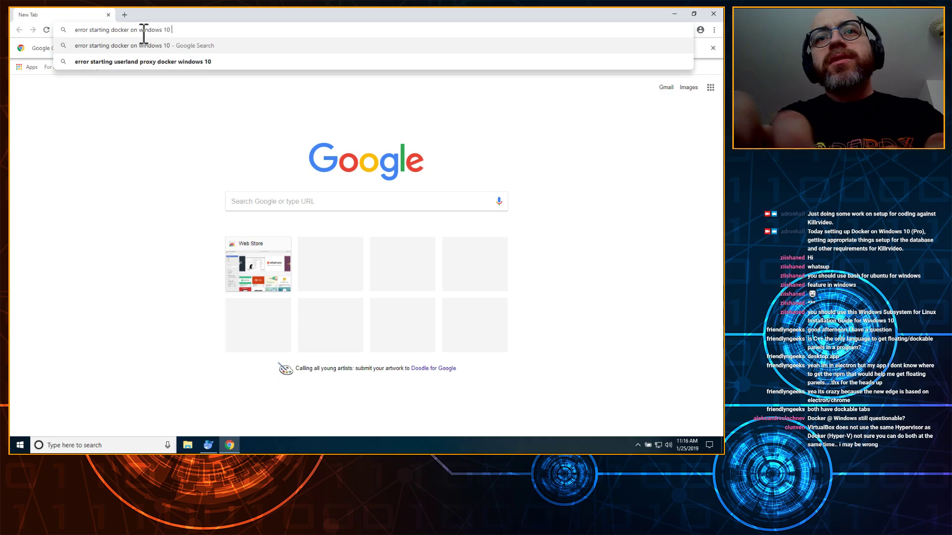
pyautogui.write('be')
pyautogui.write('c')
pyautogui.press('BackSpace')
pyautogui.write('hyper-v service not starting')
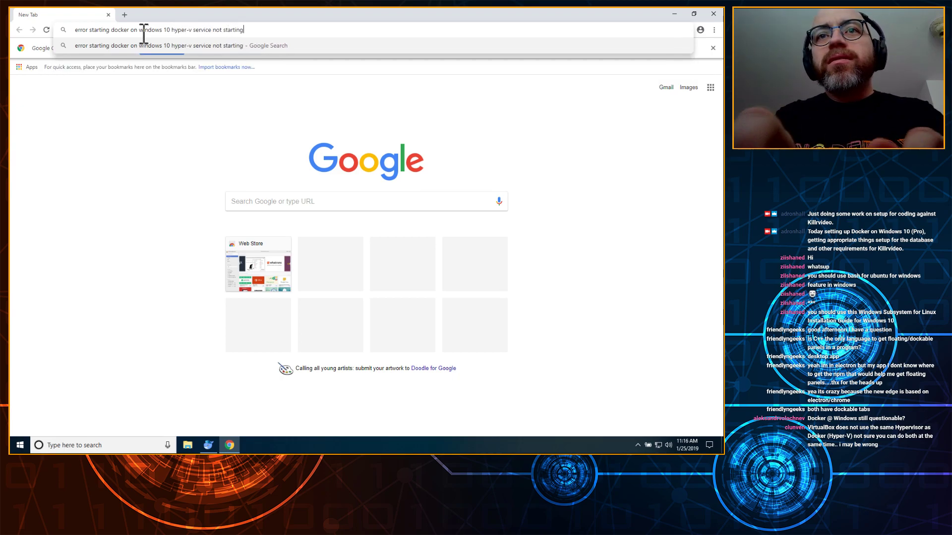
pyautogui.press('Return')
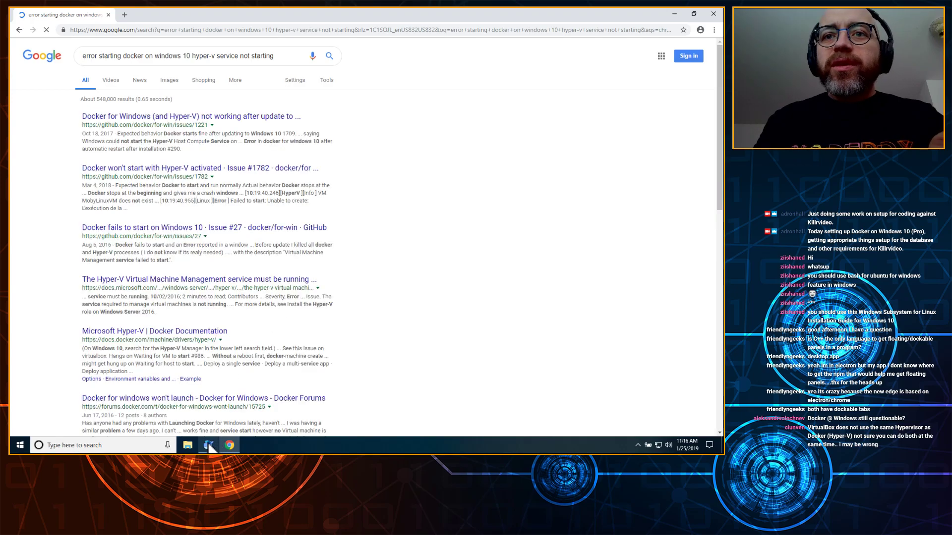
# Step: Bring the Docker error report forward and highlight part of its message
pyautogui.click(208, 445)
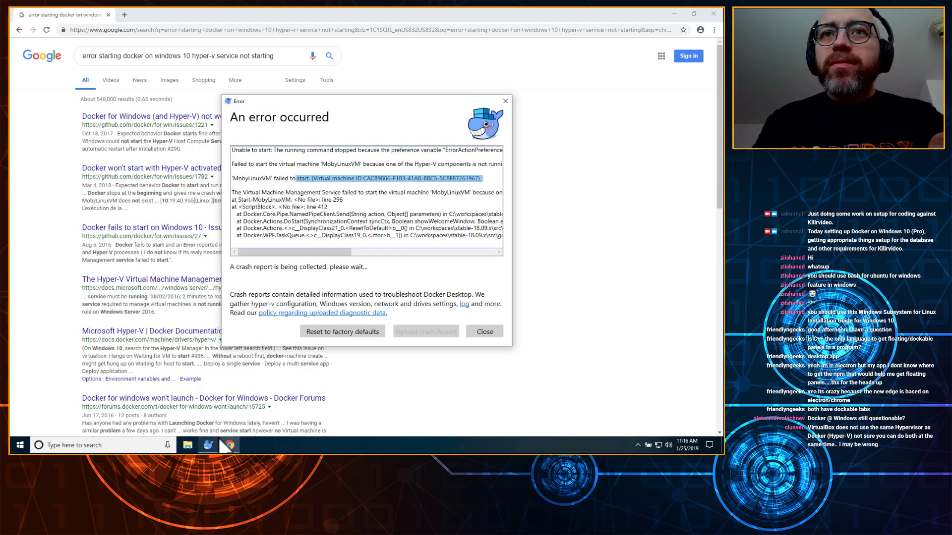
pyautogui.click(370, 254)
pyautogui.moveTo(370, 254); pyautogui.dragTo(336, 255)
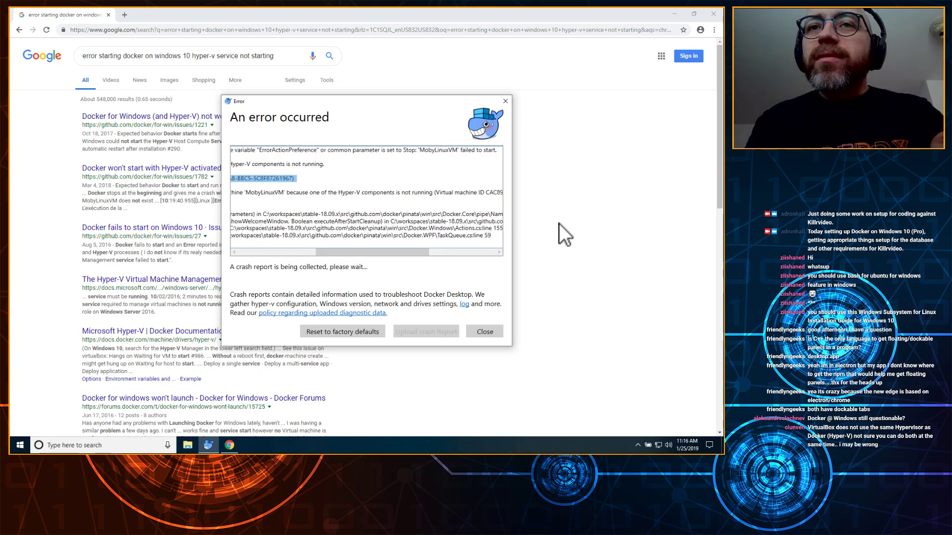
# Step: Open the first two GitHub issue search results in new tabs
pyautogui.click(596, 209)
pyautogui.rightClick(160, 122)
pyautogui.click(177, 118)
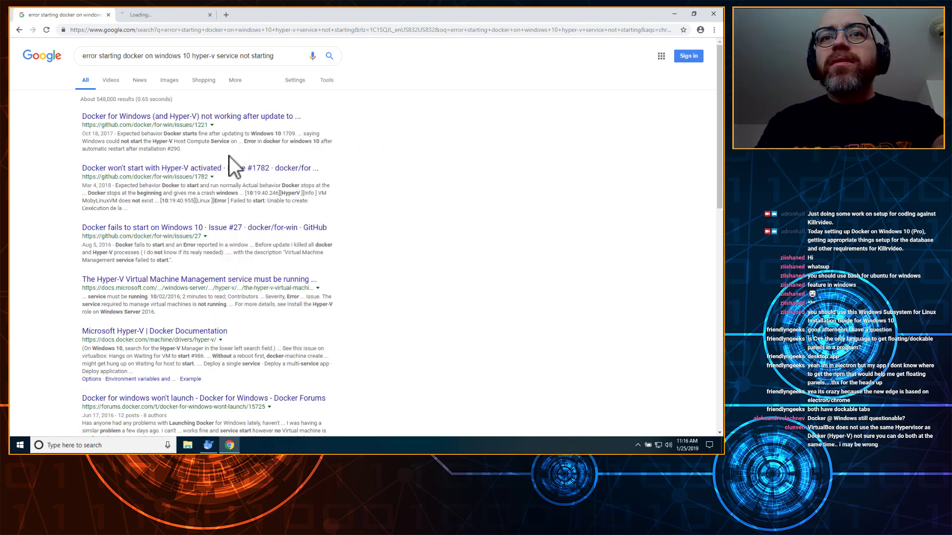
pyautogui.rightClick(148, 170)
pyautogui.click(154, 176)
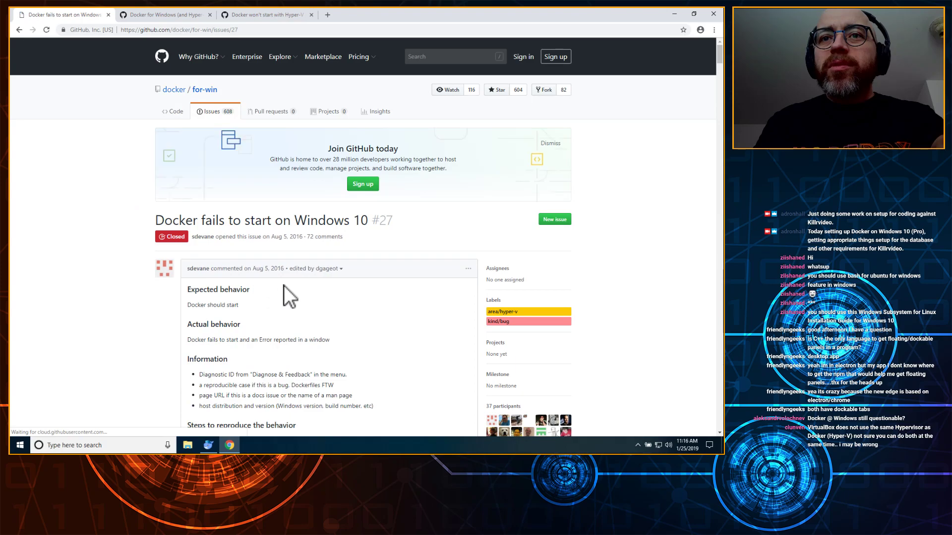
# Step: Scroll issue #27, highlighting the Expected behavior, Actual behavior error and docker version output
pyautogui.scroll(-3, 313, 302)
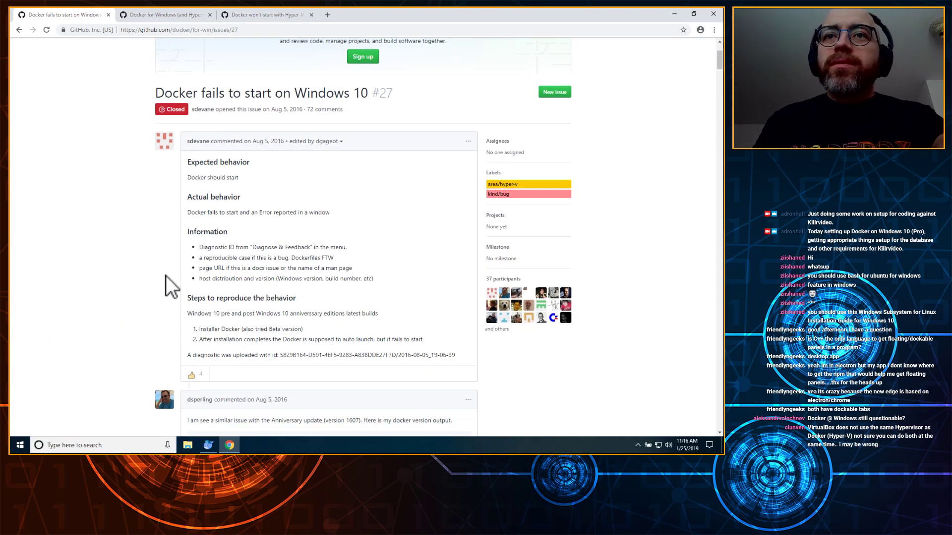
pyautogui.moveTo(194, 162); pyautogui.dragTo(248, 184)
pyautogui.moveTo(195, 212); pyautogui.dragTo(300, 212)
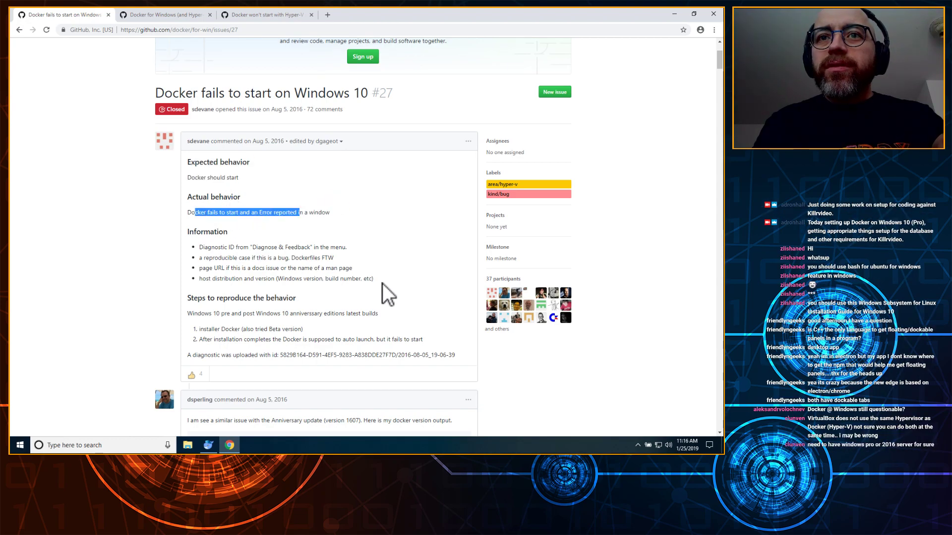
pyautogui.scroll(-1, 382, 283)
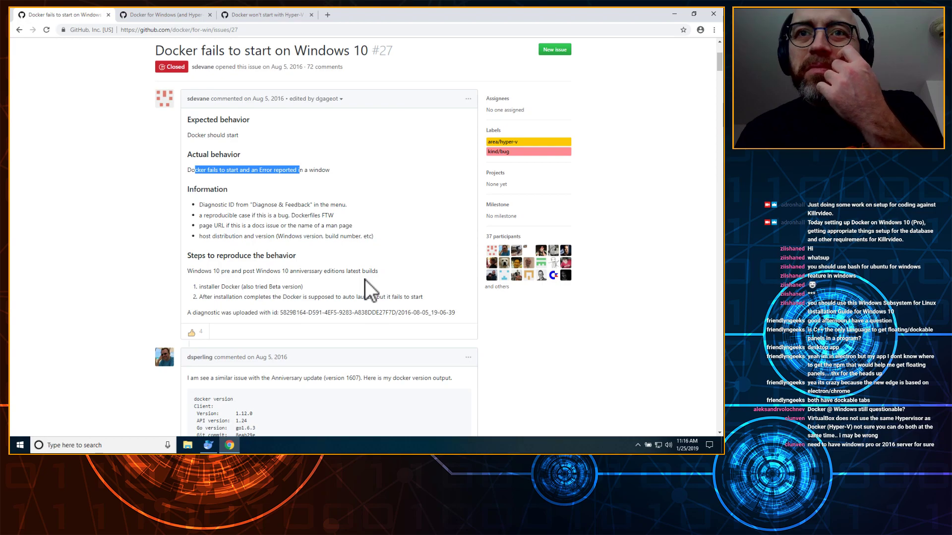
pyautogui.scroll(-3, 365, 280)
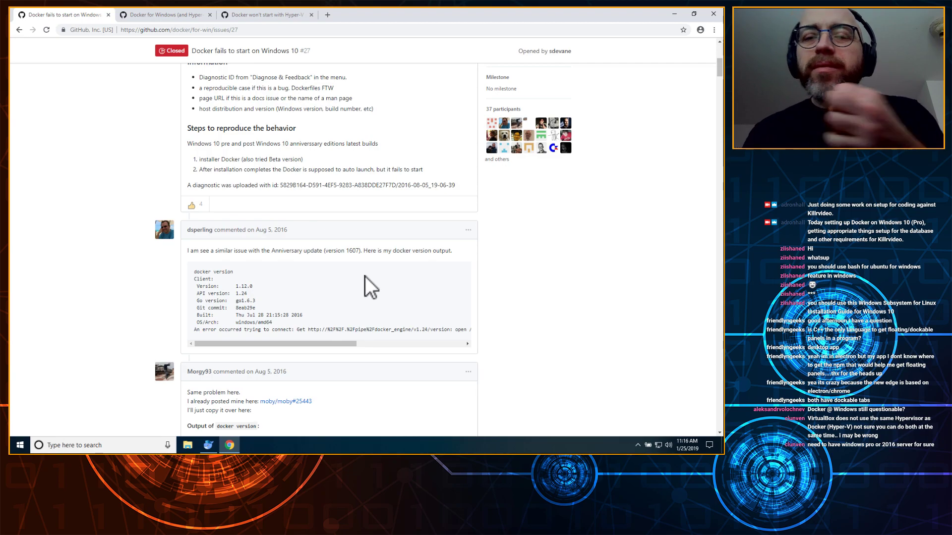
pyautogui.scroll(-1, 365, 273)
pyautogui.scroll(-4, 365, 273)
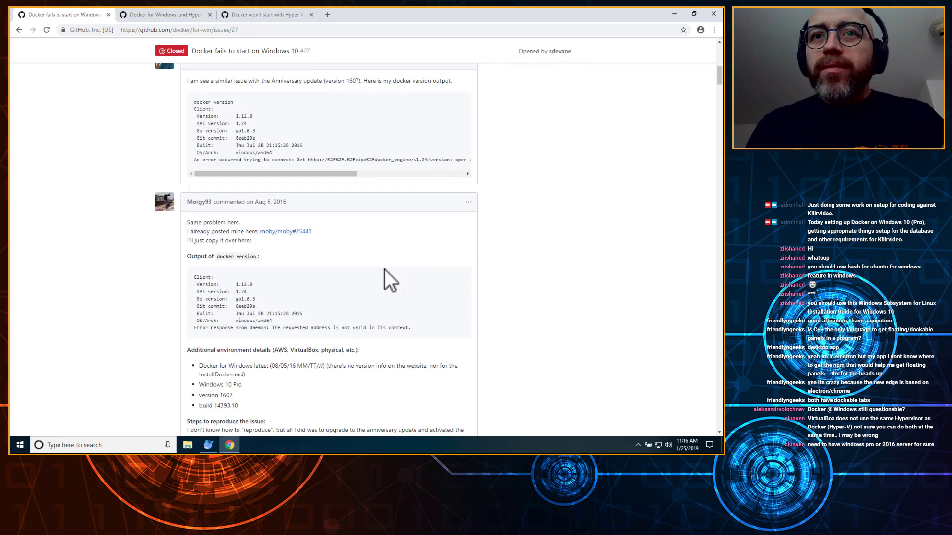
pyautogui.moveTo(450, 326); pyautogui.dragTo(183, 275)
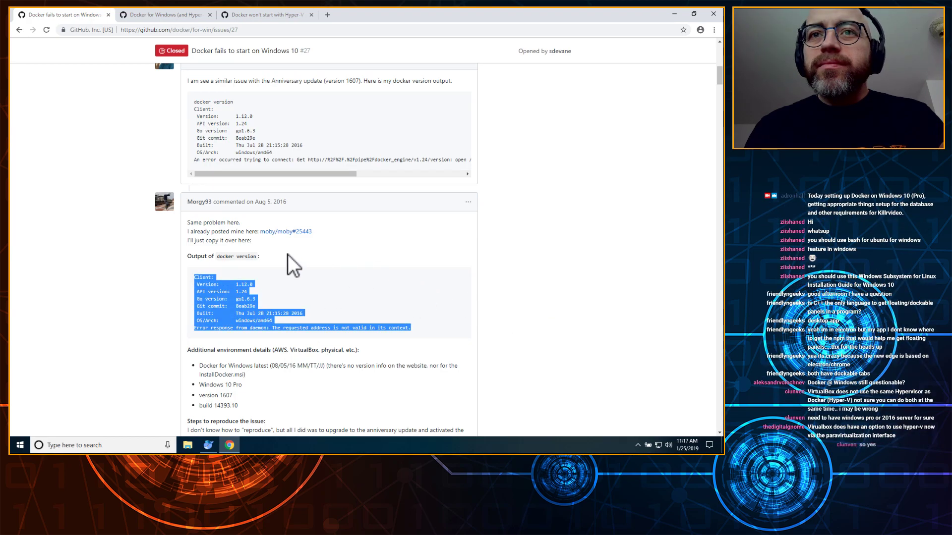
# Step: Highlight the comment about updating MobyLinuxVM to the newest version in the Hyper-V console
pyautogui.scroll(-4, 639, 317)
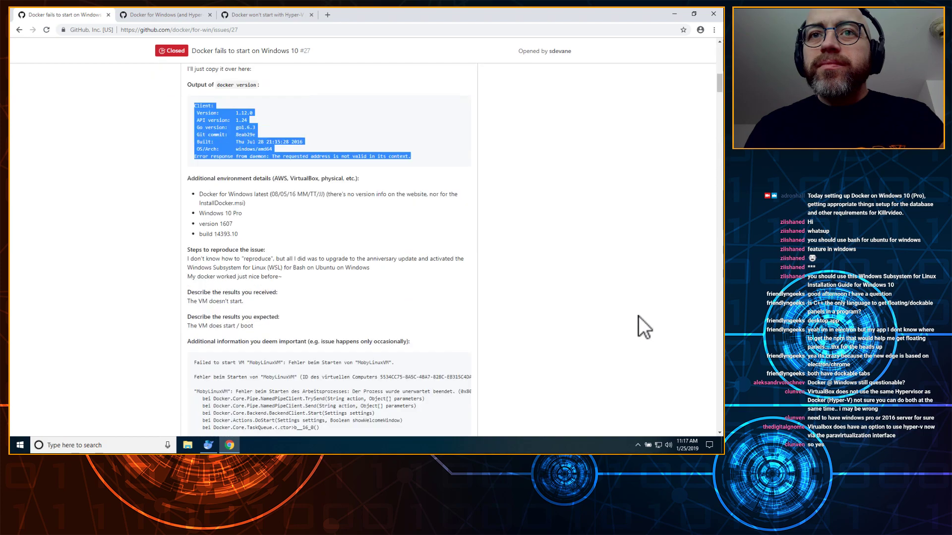
pyautogui.scroll(10, 638, 316)
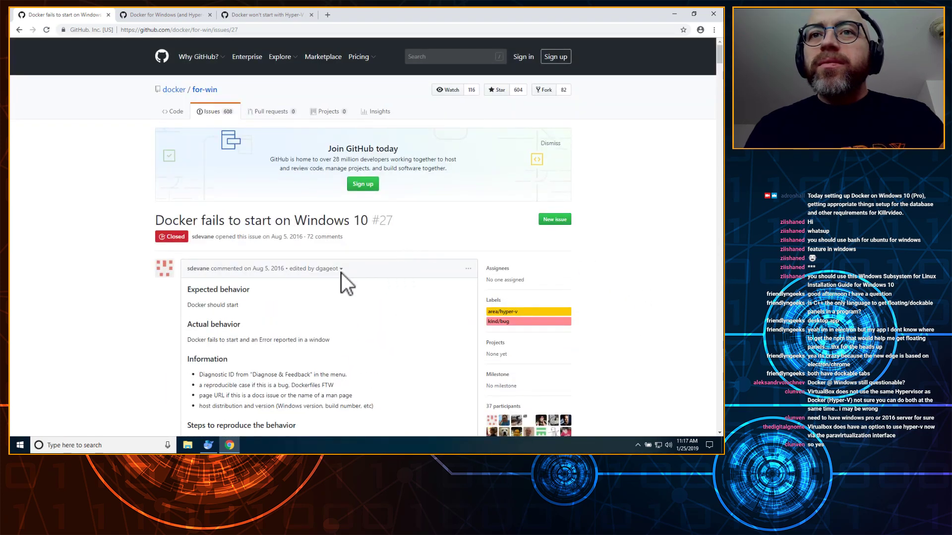
pyautogui.scroll(-15, 305, 261)
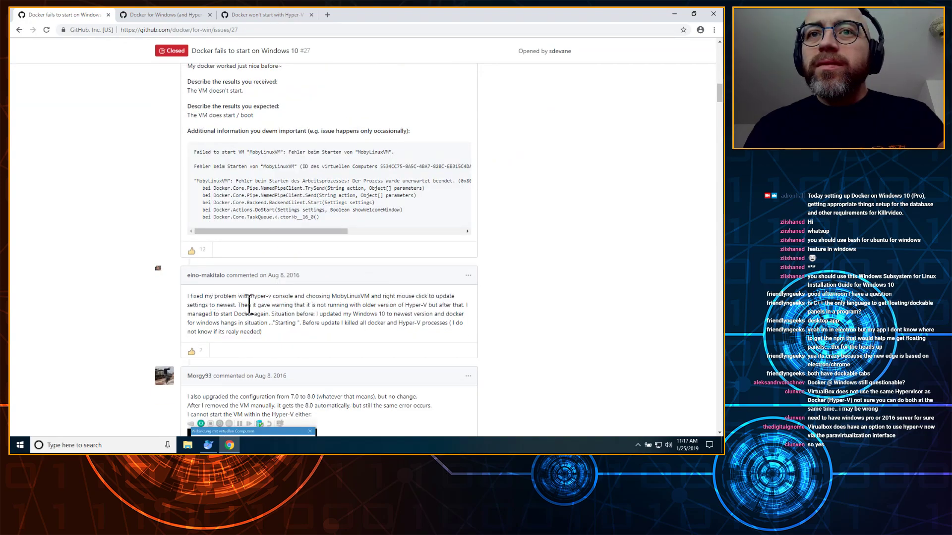
pyautogui.moveTo(190, 297); pyautogui.dragTo(283, 323)
pyautogui.moveTo(200, 297); pyautogui.dragTo(511, 332)
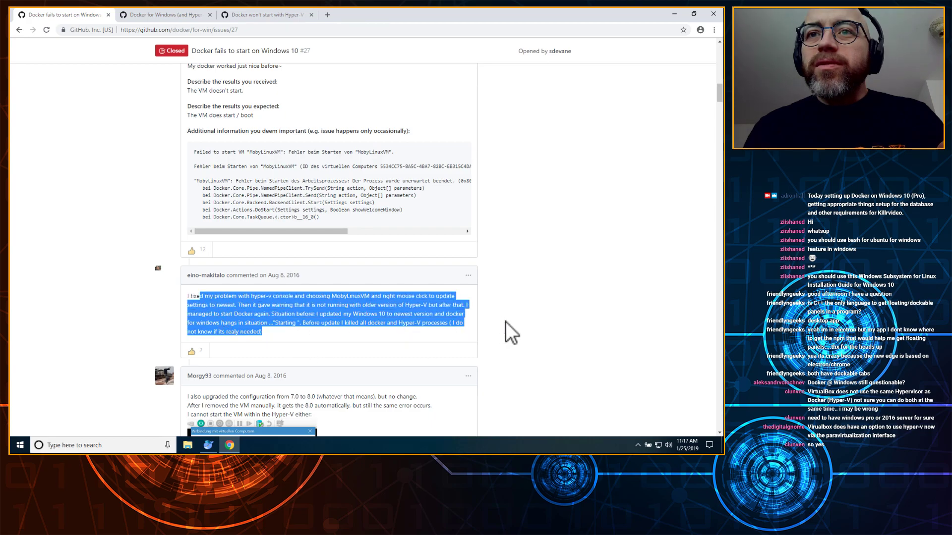
pyautogui.scroll(-1, 508, 329)
pyautogui.click(495, 272)
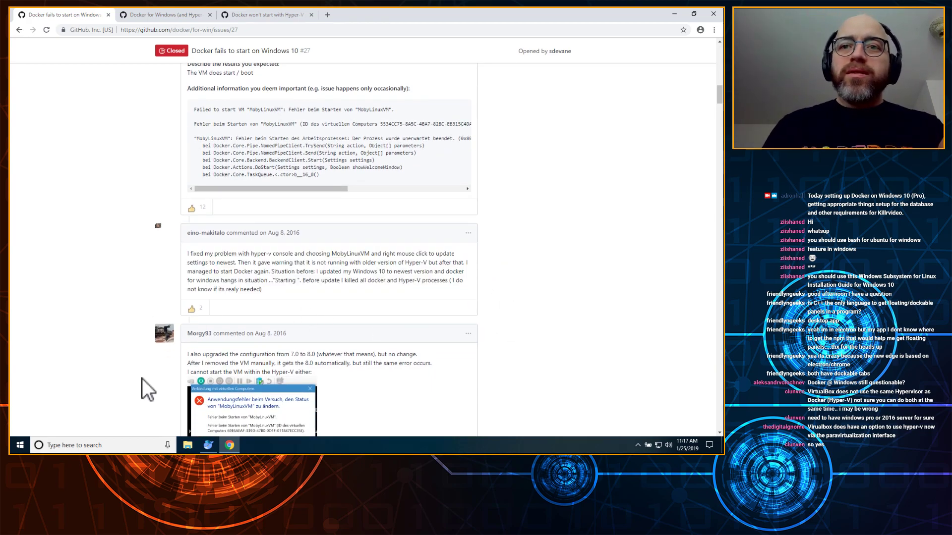
pyautogui.click(96, 445)
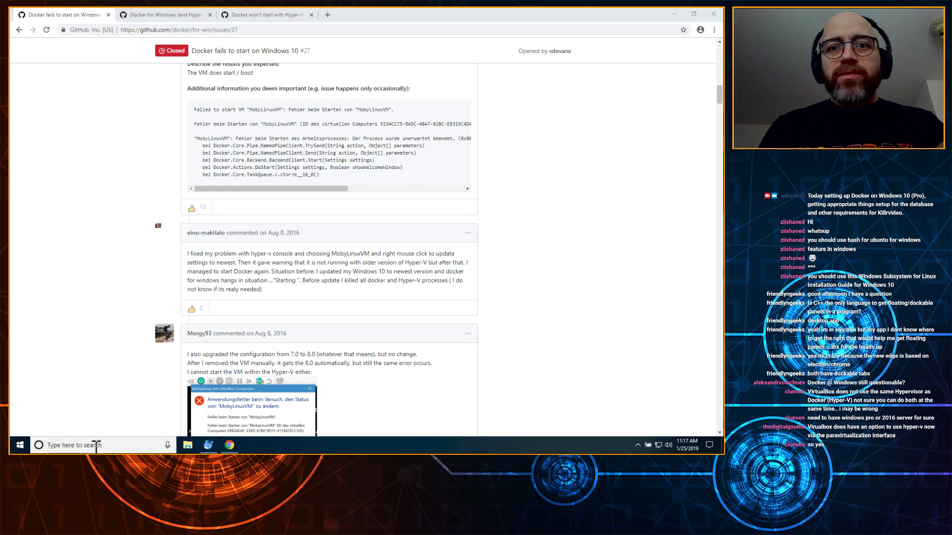
pyautogui.write('hyper-v')
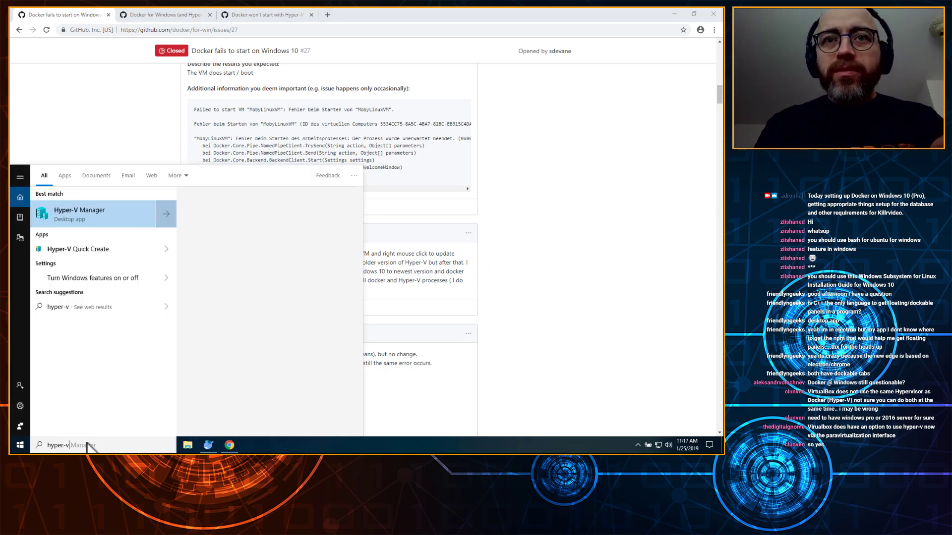
pyautogui.click(100, 213)
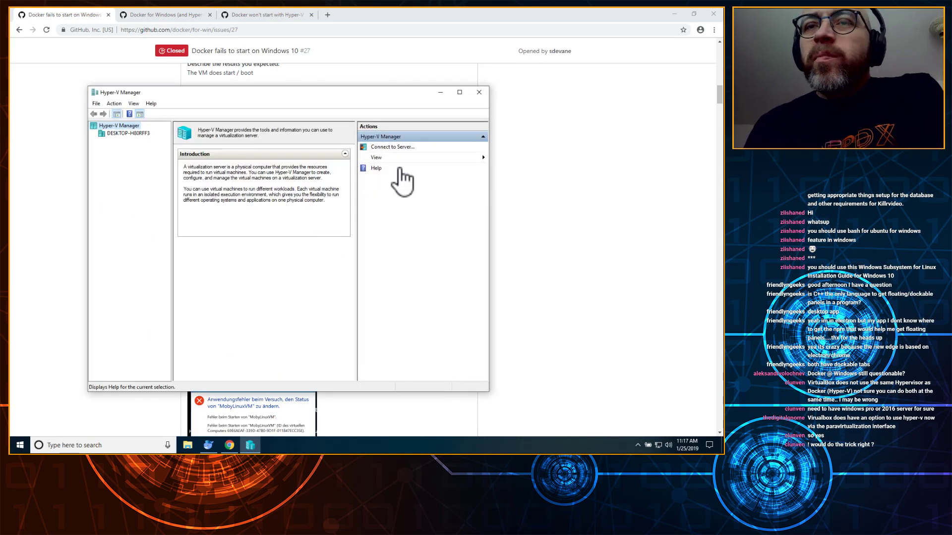
pyautogui.click(129, 133)
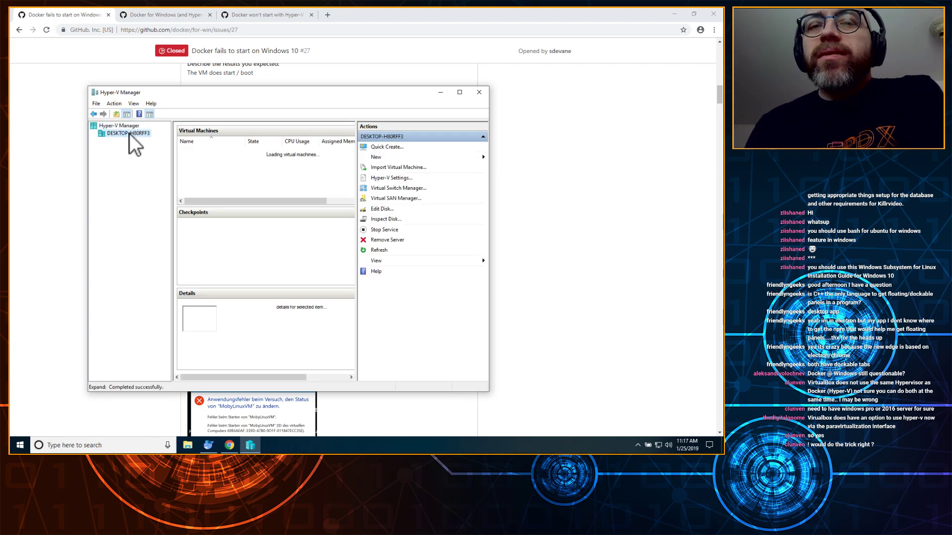
pyautogui.rightClick(130, 134)
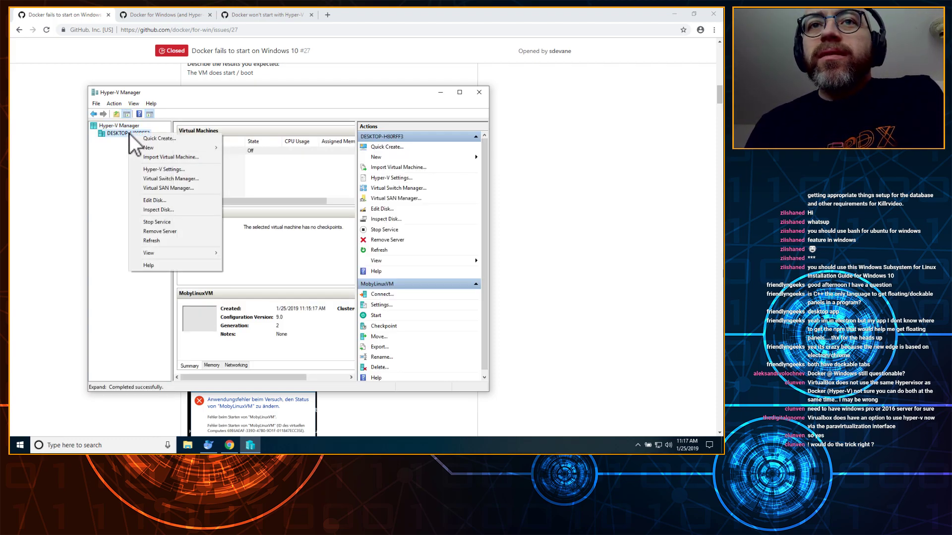
pyautogui.click(197, 171)
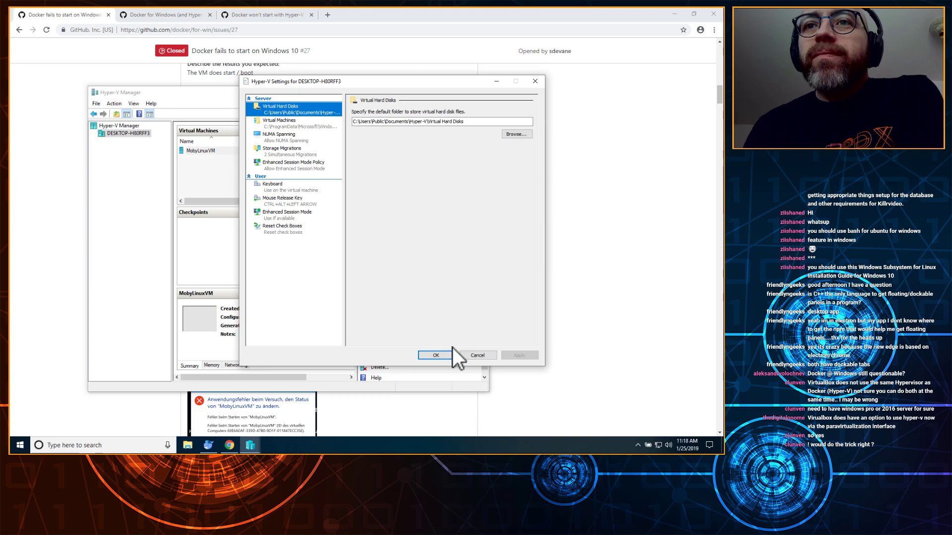
pyautogui.click(439, 355)
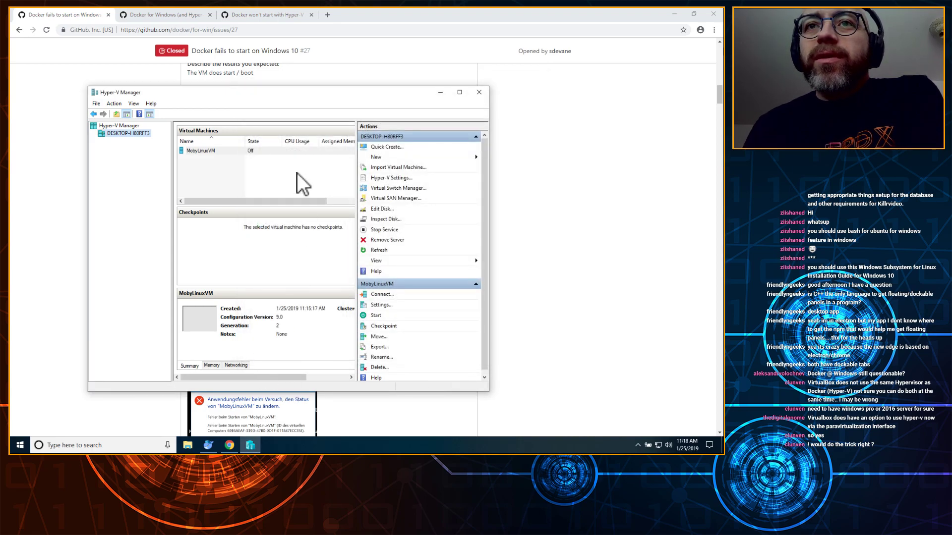
pyautogui.moveTo(263, 92); pyautogui.dragTo(223, 45)
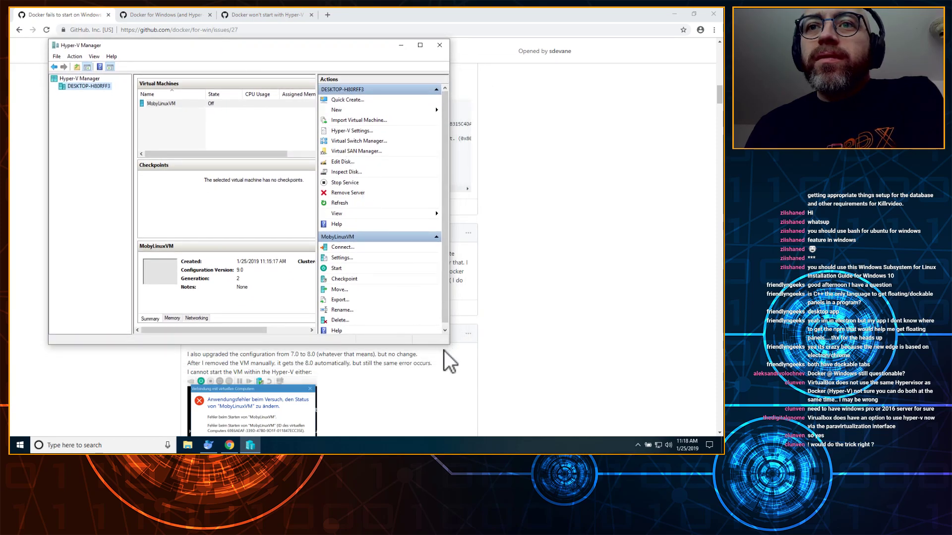
pyautogui.moveTo(445, 343); pyautogui.dragTo(563, 388)
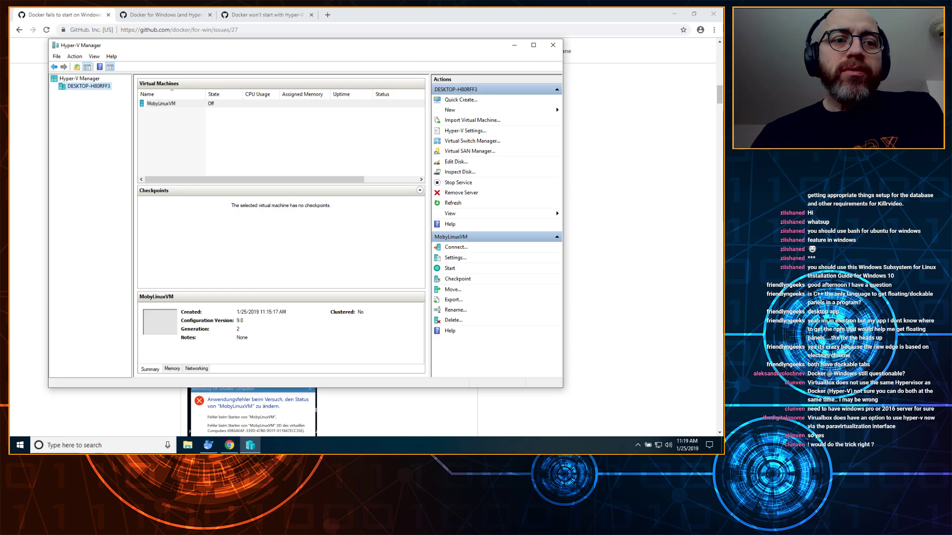
pyautogui.click(553, 46)
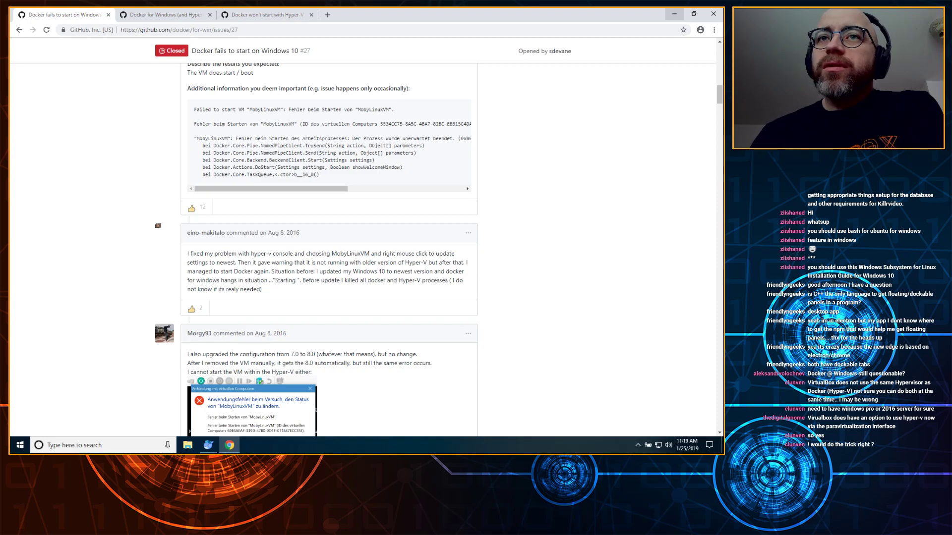
# Step: Close all three Chrome tabs and the Docker error report
pyautogui.click(107, 15)
pyautogui.click(107, 15)
pyautogui.click(107, 15)
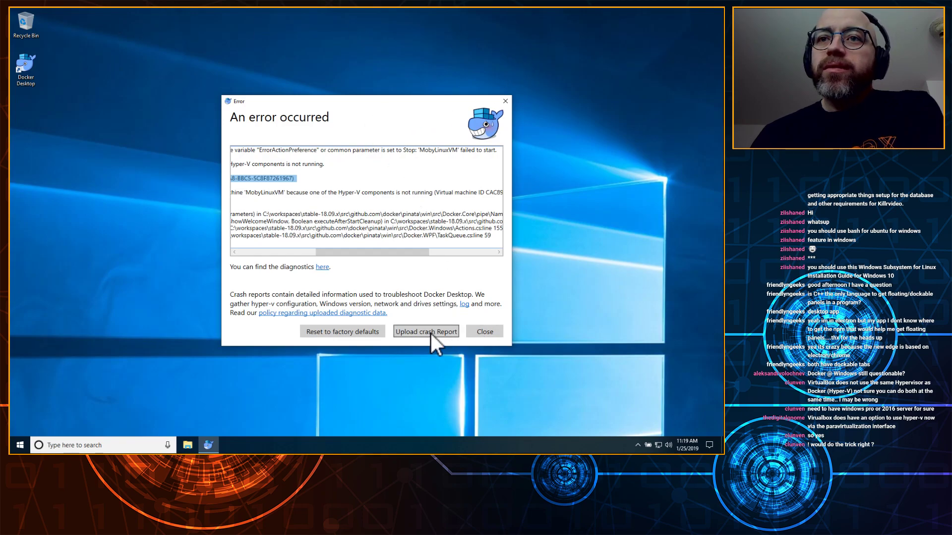
pyautogui.click(485, 332)
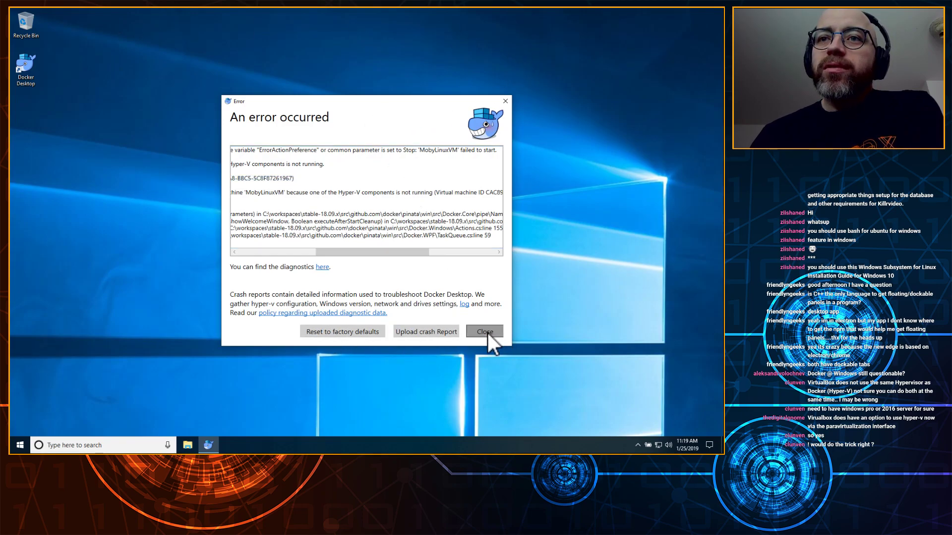
# Step: Restart Windows, dismiss the mouse integration notice, and bring up the sign-in screen
pyautogui.click(20, 446)
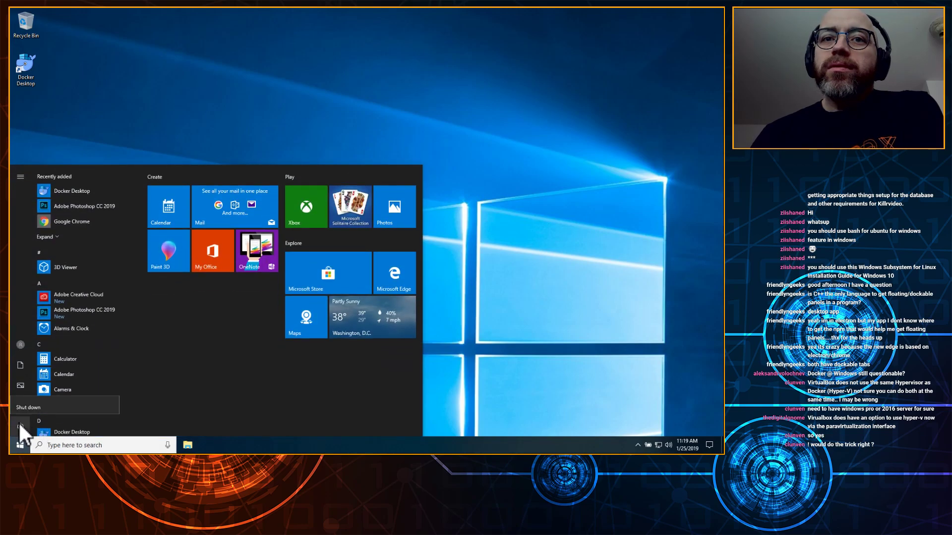
pyautogui.click(19, 424)
pyautogui.click(25, 403)
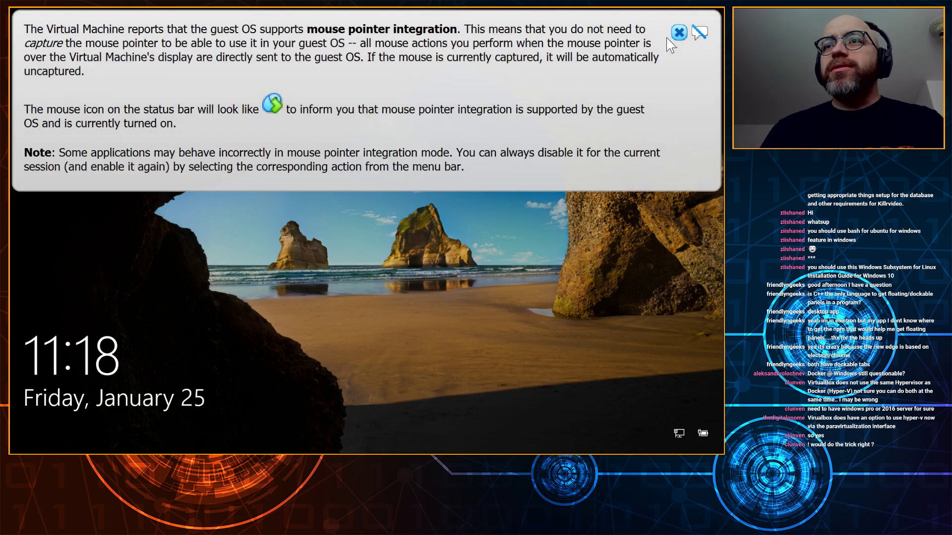
pyautogui.click(680, 33)
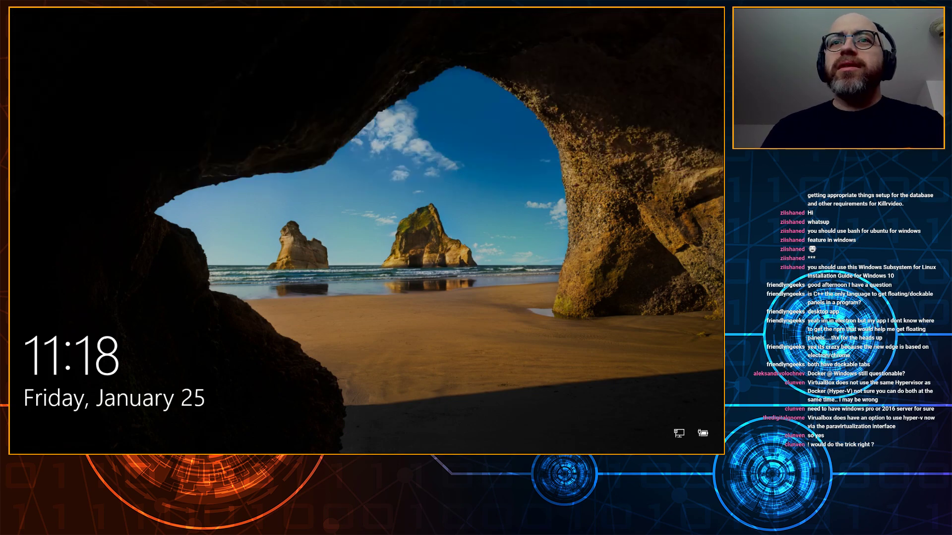
pyautogui.click(385, 75)
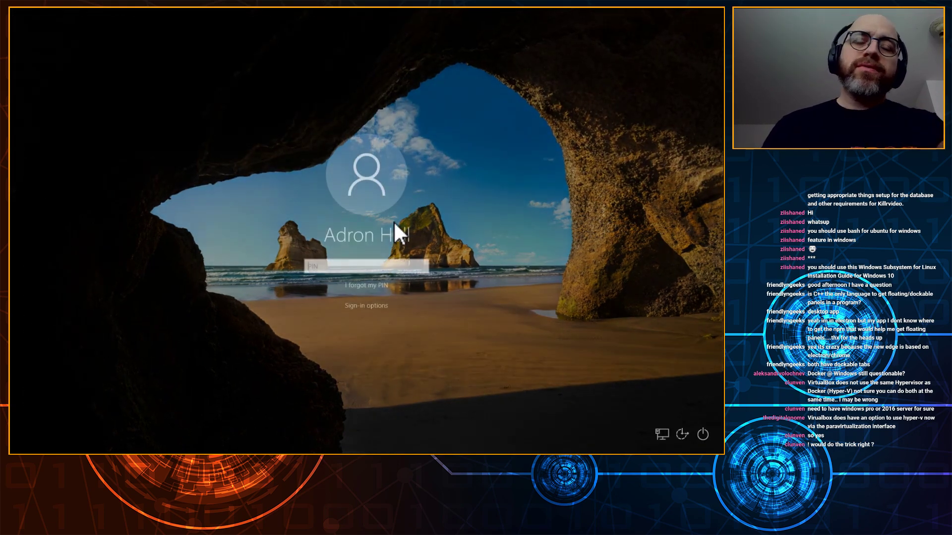
# Step: Unlock Windows with the PIN and launch Docker Desktop from its desktop shortcut
pyautogui.write('****')
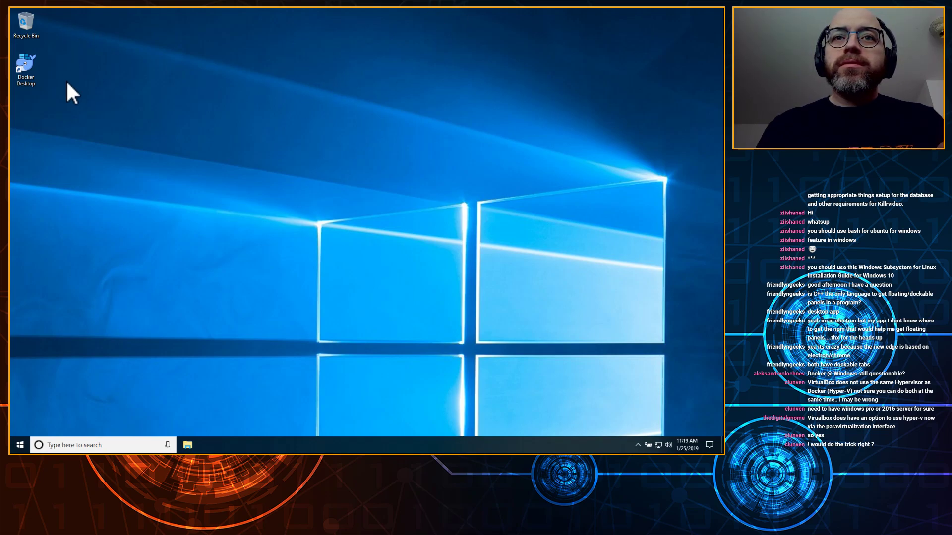
pyautogui.doubleClick(27, 61)
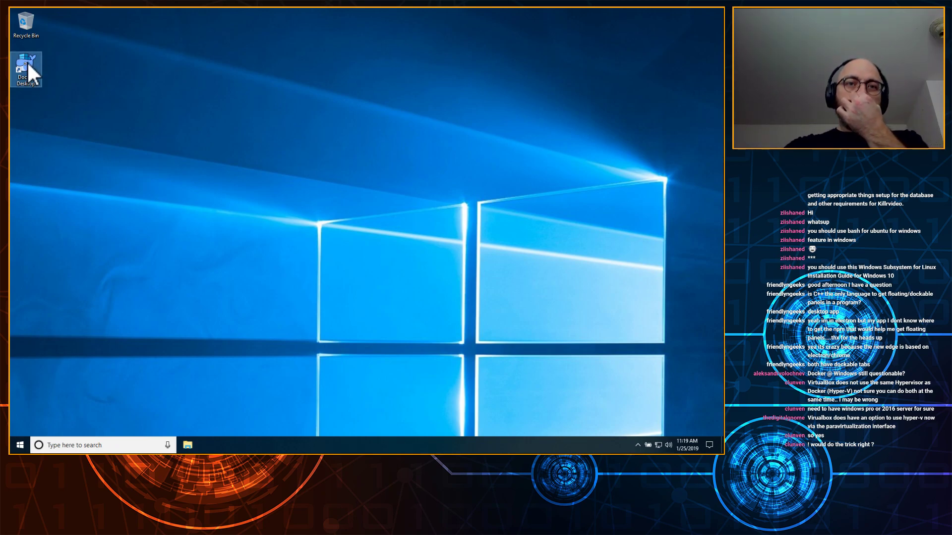
pyautogui.click(222, 230)
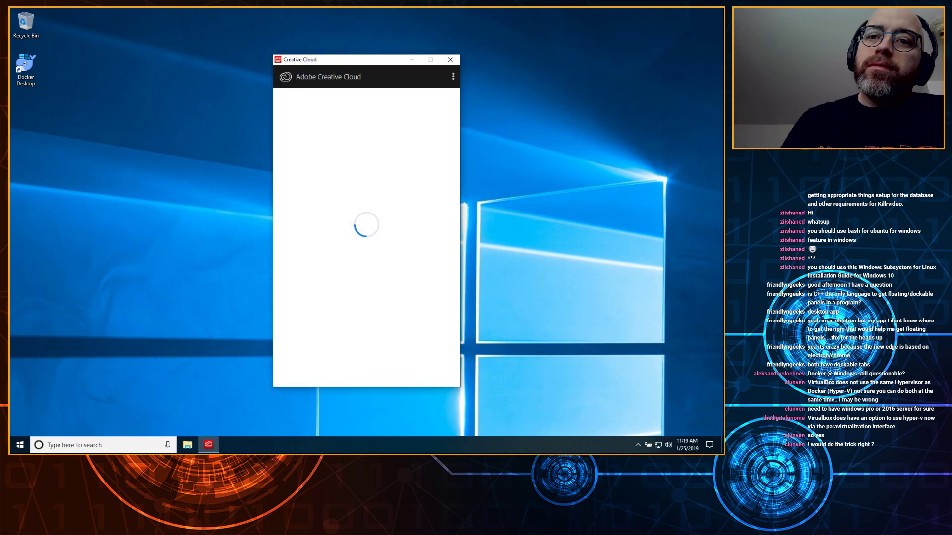
# Step: Close the Creative Cloud window and quit a background app from the notification area
pyautogui.click(450, 60)
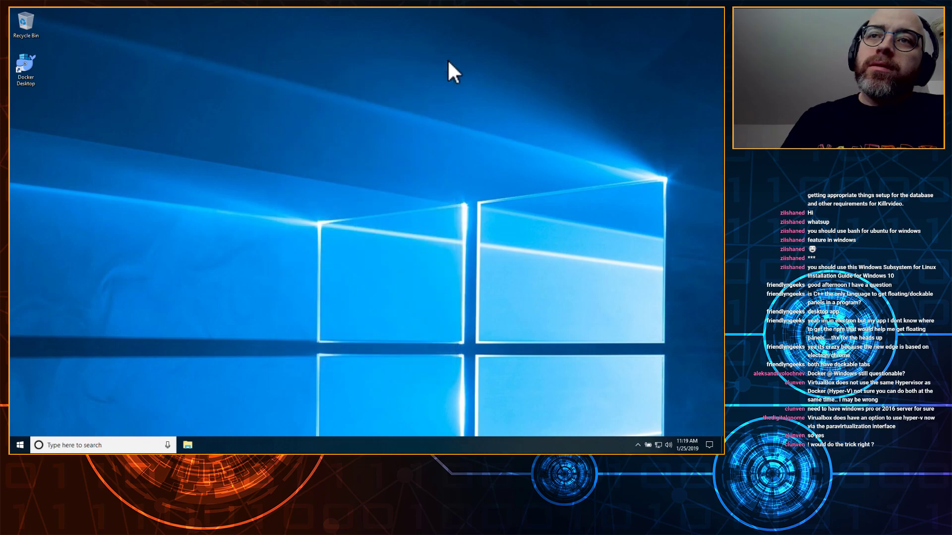
pyautogui.click(638, 446)
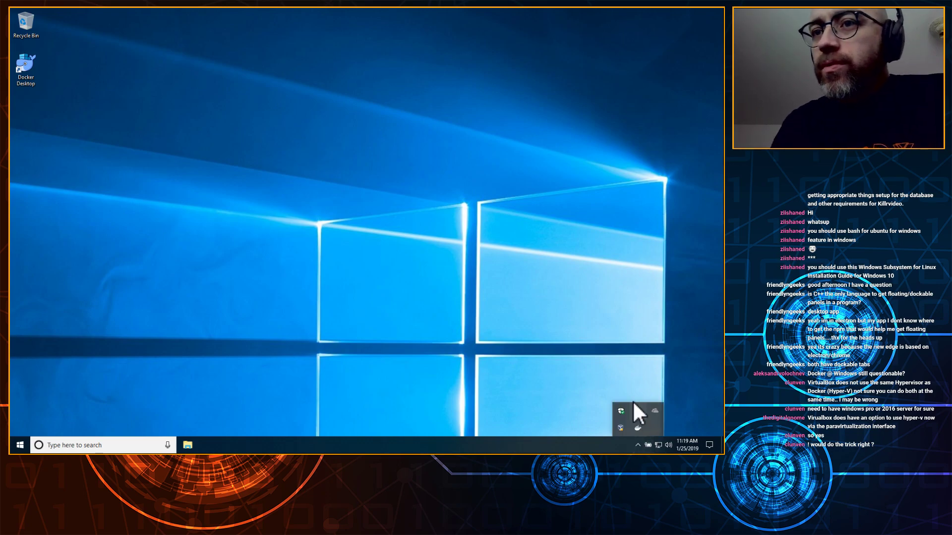
pyautogui.rightClick(635, 410)
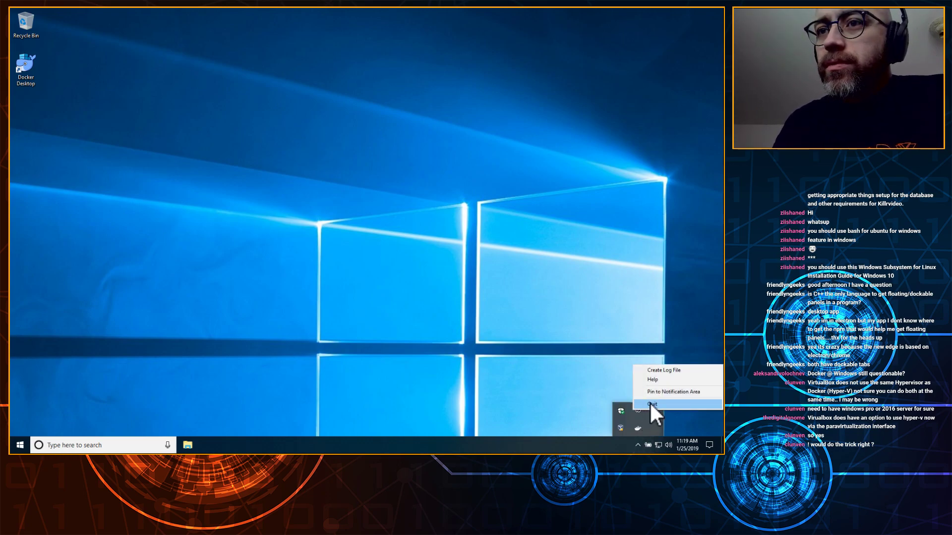
pyautogui.click(651, 404)
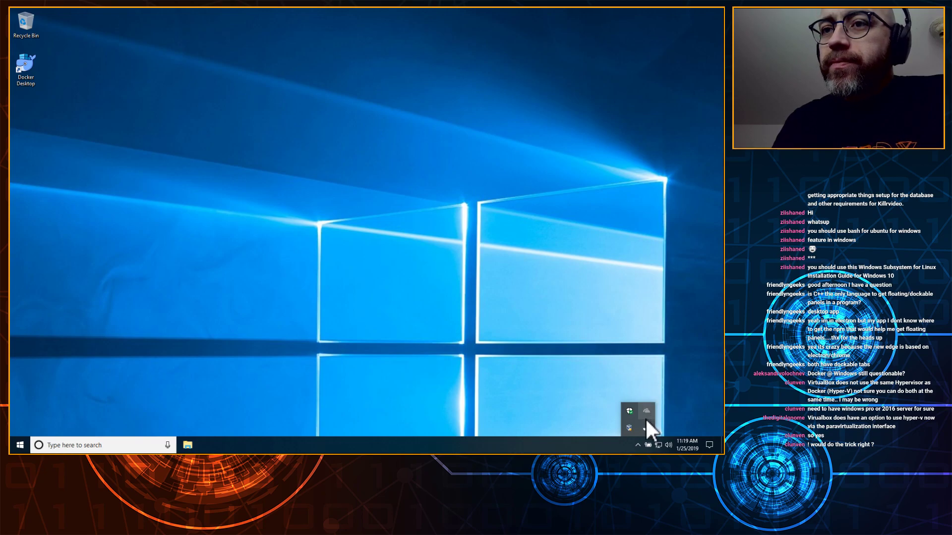
# Step: Quit OneDrive from its tray options and confirm Close OneDrive
pyautogui.rightClick(647, 411)
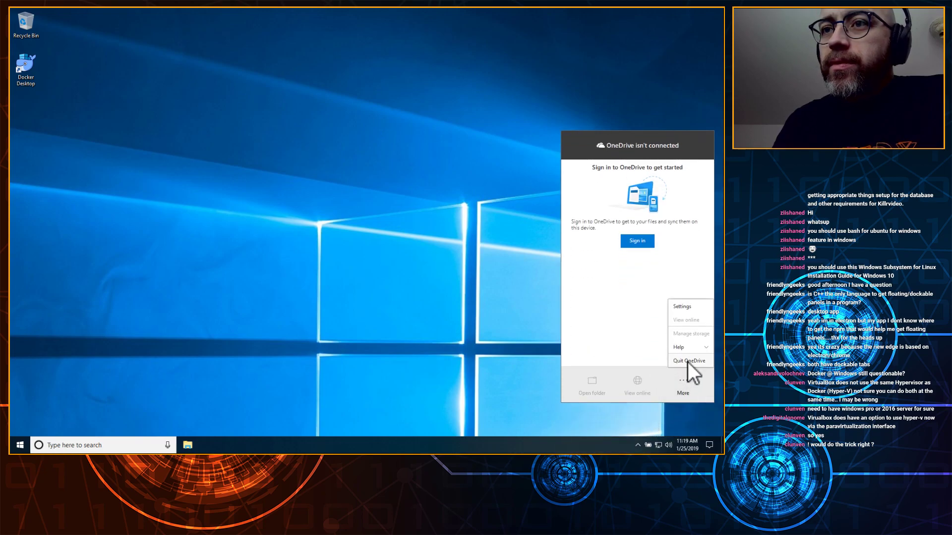
pyautogui.click(689, 362)
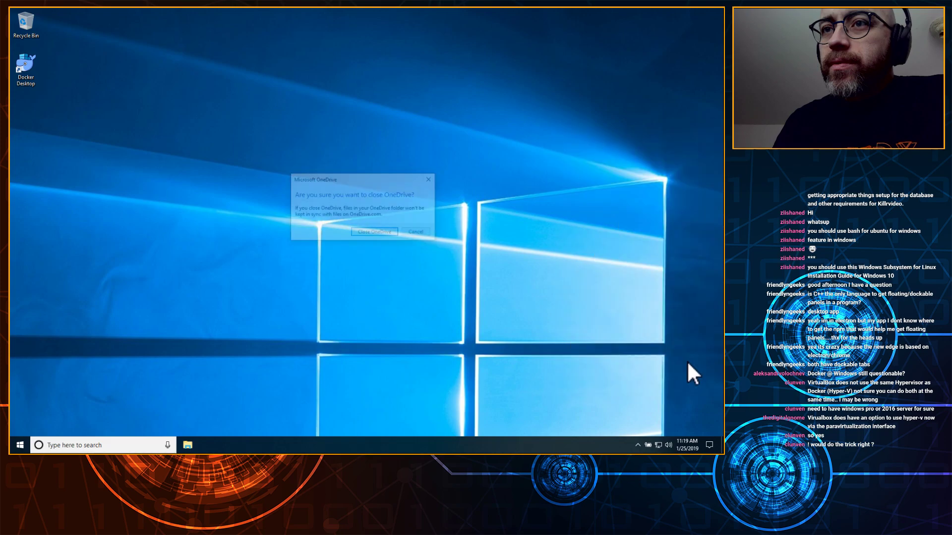
pyautogui.click(365, 233)
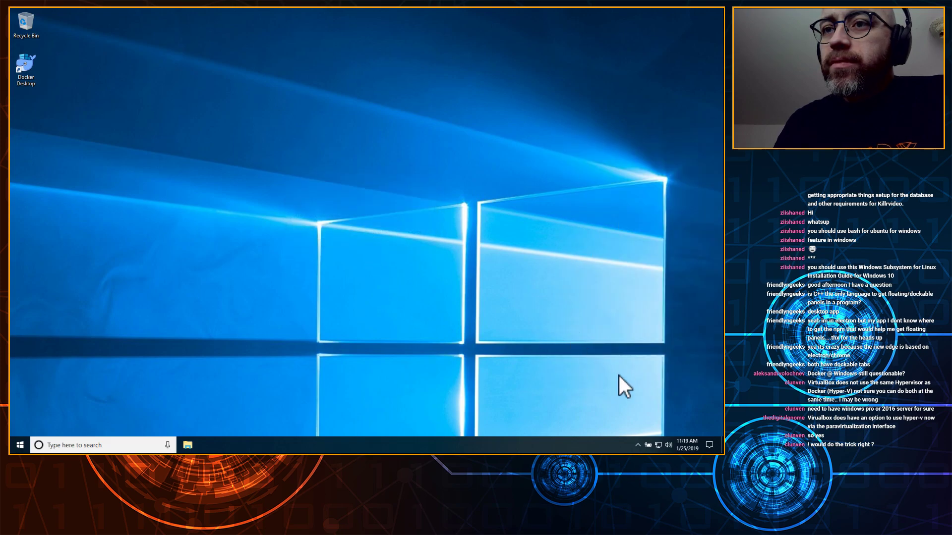
pyautogui.click(638, 445)
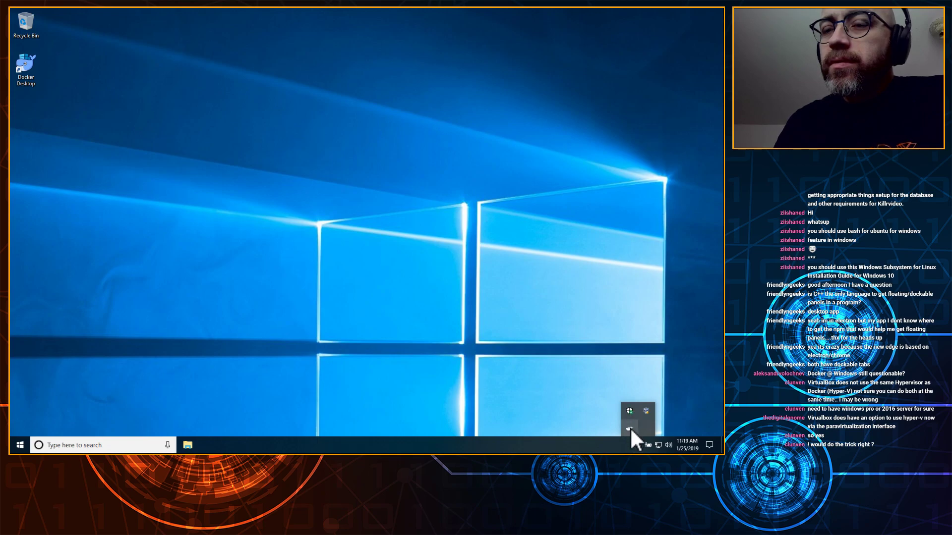
# Step: Sign in to Docker Hub via Sign in / Create Docker ID with the Docker ID and retyped password
pyautogui.rightClick(630, 427)
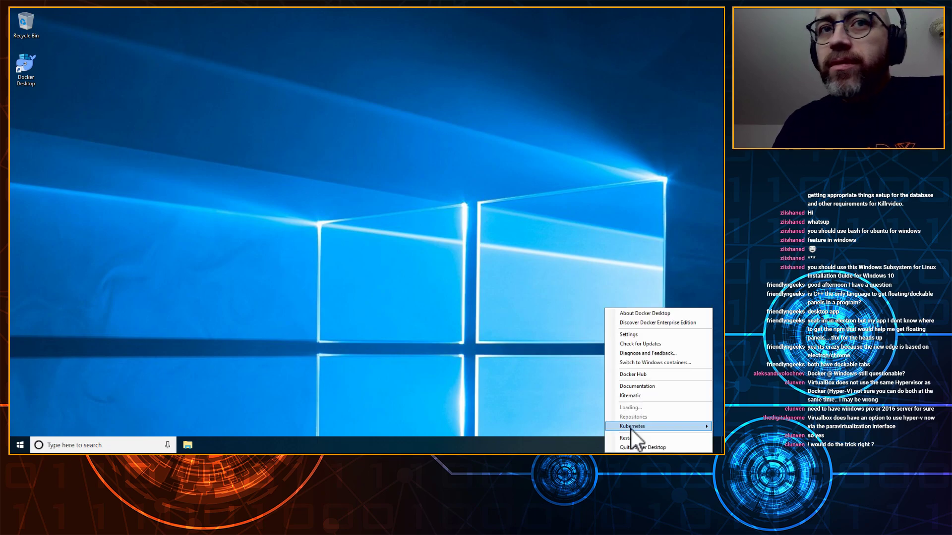
pyautogui.moveTo(694, 425)
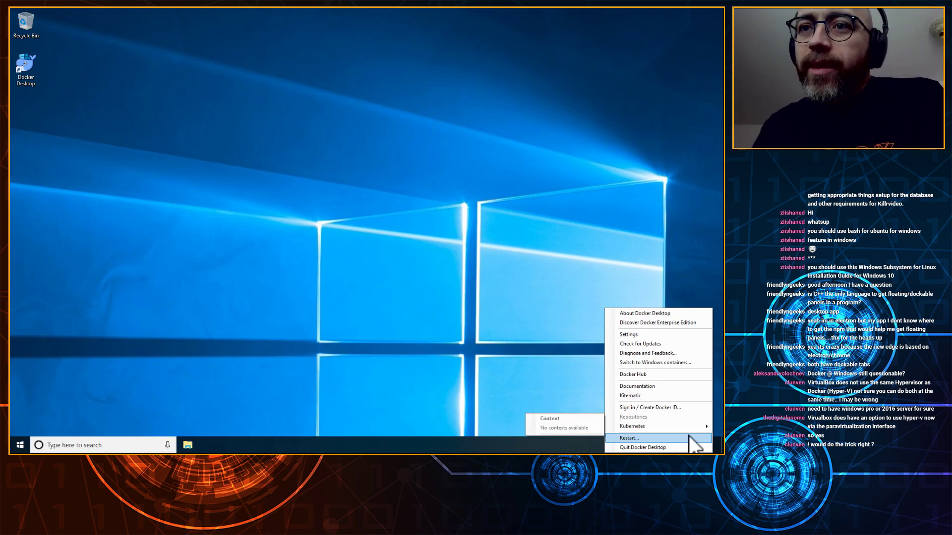
pyautogui.click(671, 408)
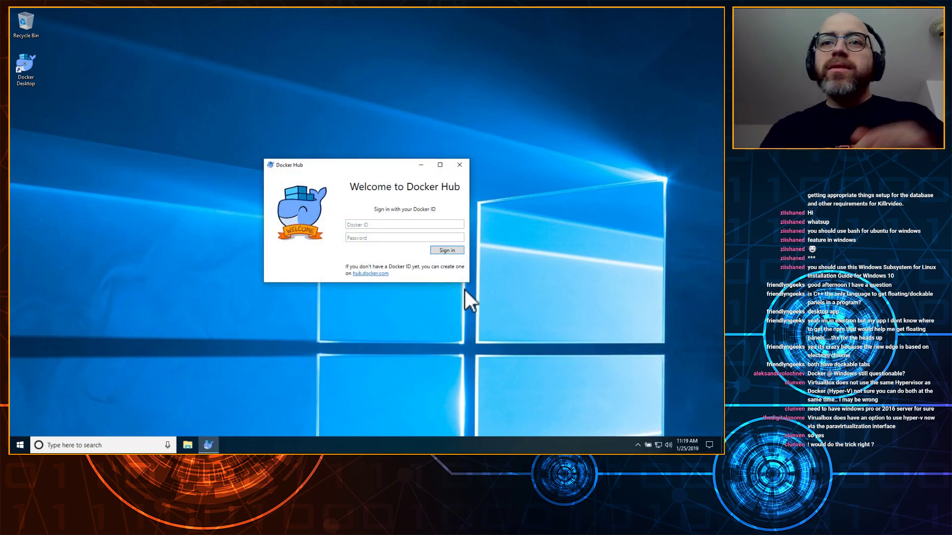
pyautogui.click(372, 226)
pyautogui.write('adron')
pyautogui.press('Tab')
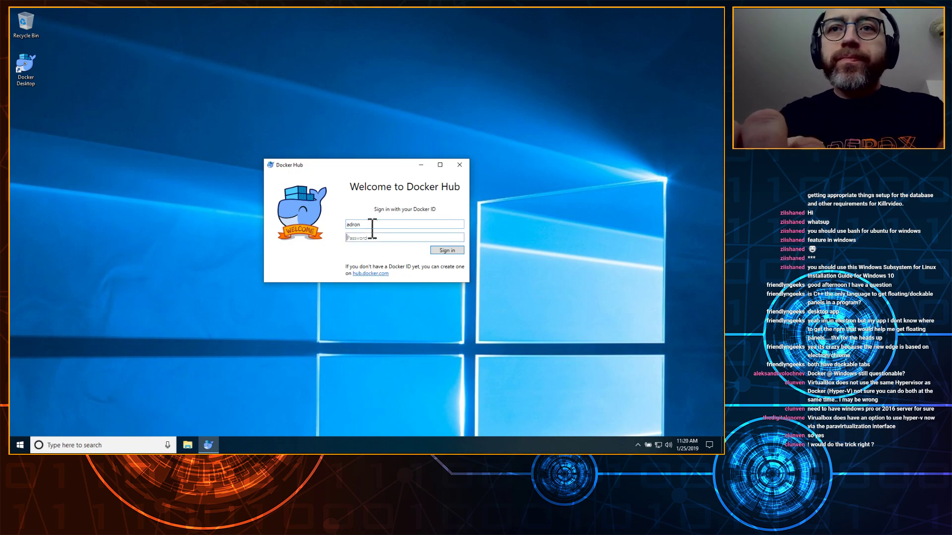
pyautogui.write('*********')
pyautogui.hotkey('ctrl', 'a')
pyautogui.write('**********')
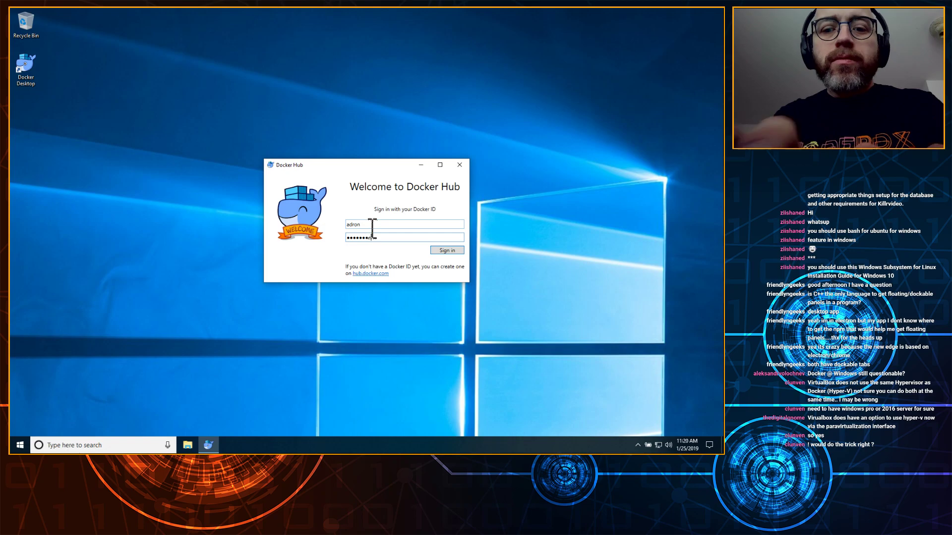
pyautogui.press('Return')
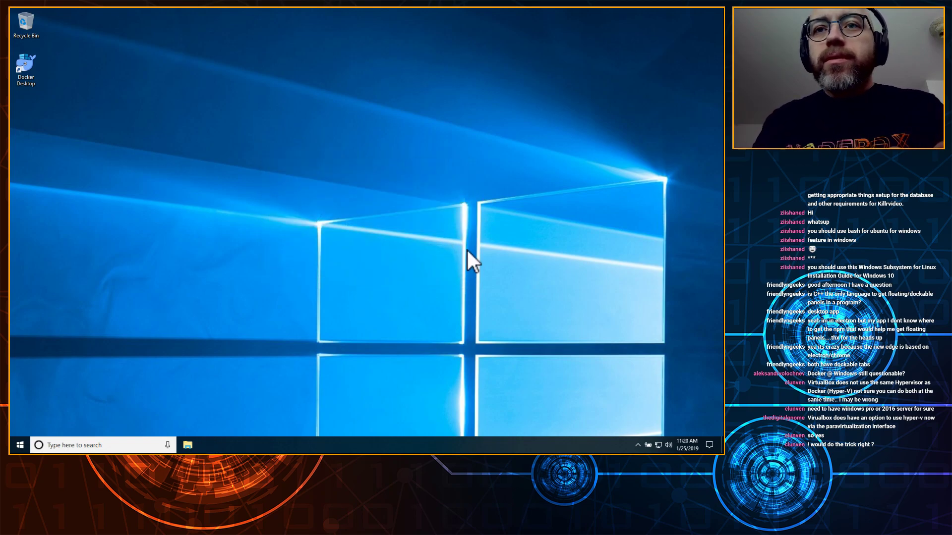
# Step: Open the log file behind Docker's MobyLinuxVM startup error
pyautogui.click(638, 445)
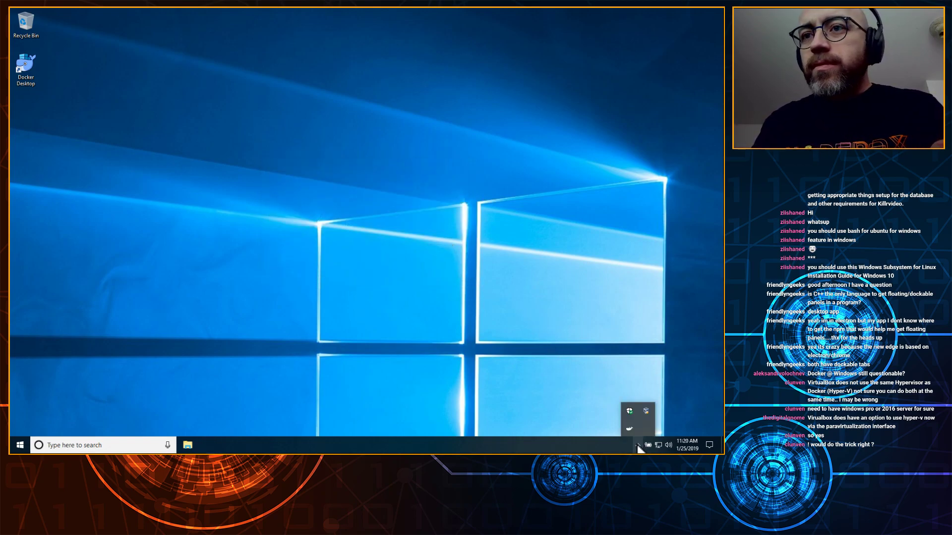
pyautogui.rightClick(627, 427)
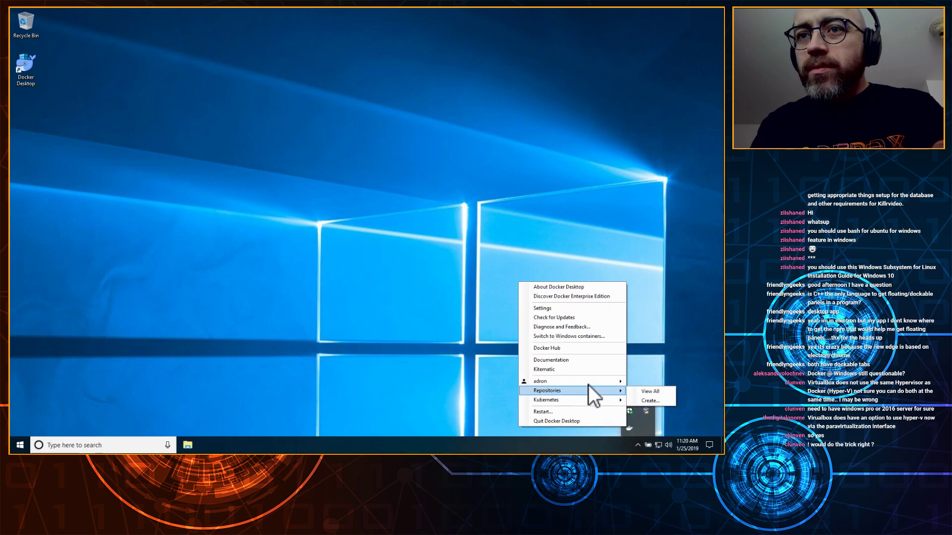
pyautogui.moveTo(588, 385)
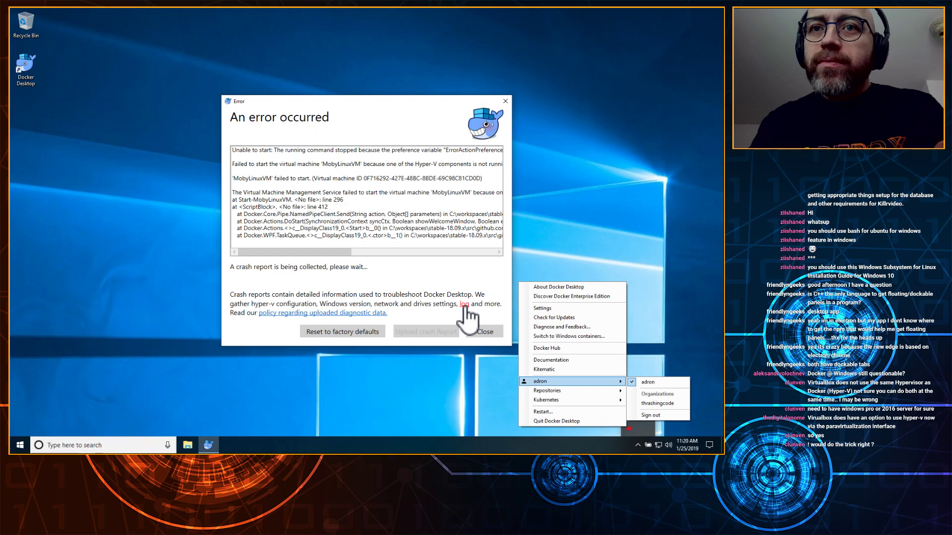
pyautogui.click(464, 305)
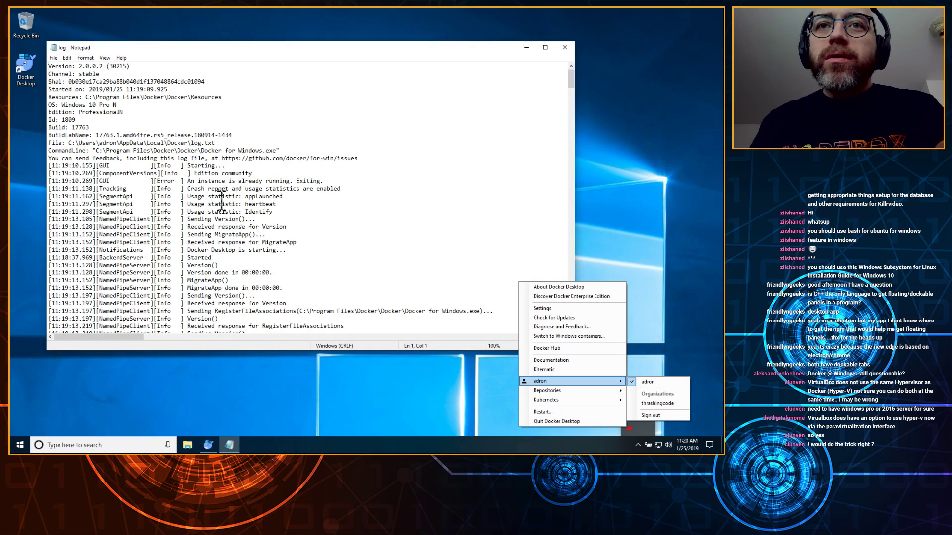
# Step: Read through log.txt in Notepad, close it, and dismiss the startup error
pyautogui.moveTo(146, 164); pyautogui.dragTo(381, 174)
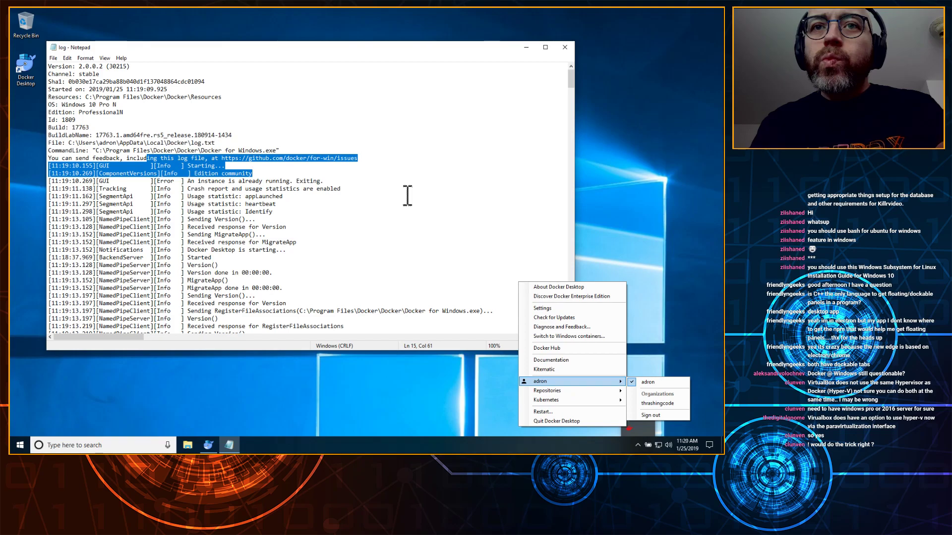
pyautogui.scroll(-2, 408, 196)
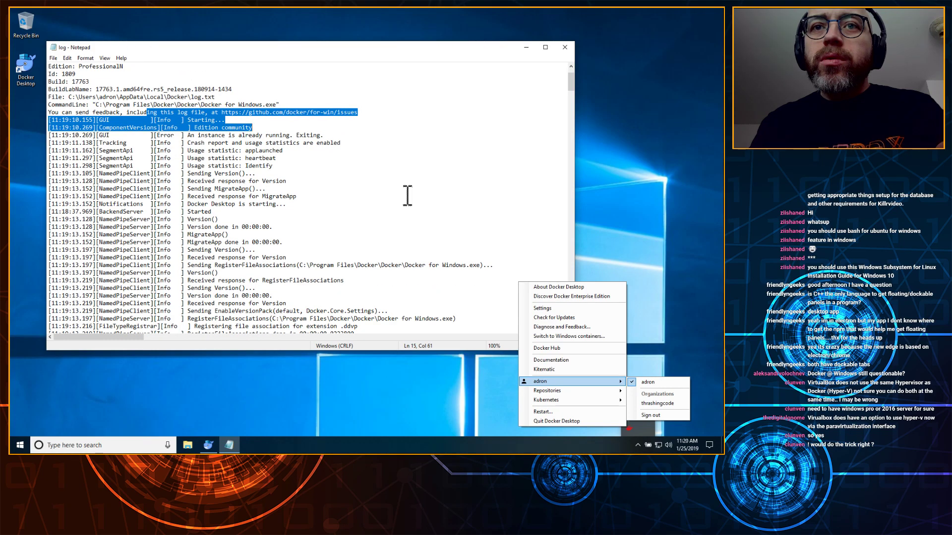
pyautogui.scroll(-20, 407, 196)
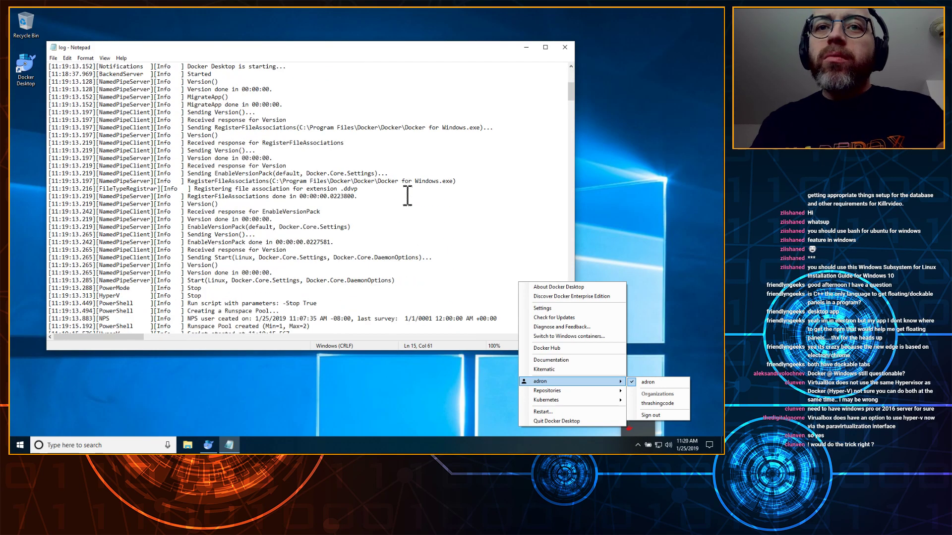
pyautogui.scroll(-10, 408, 196)
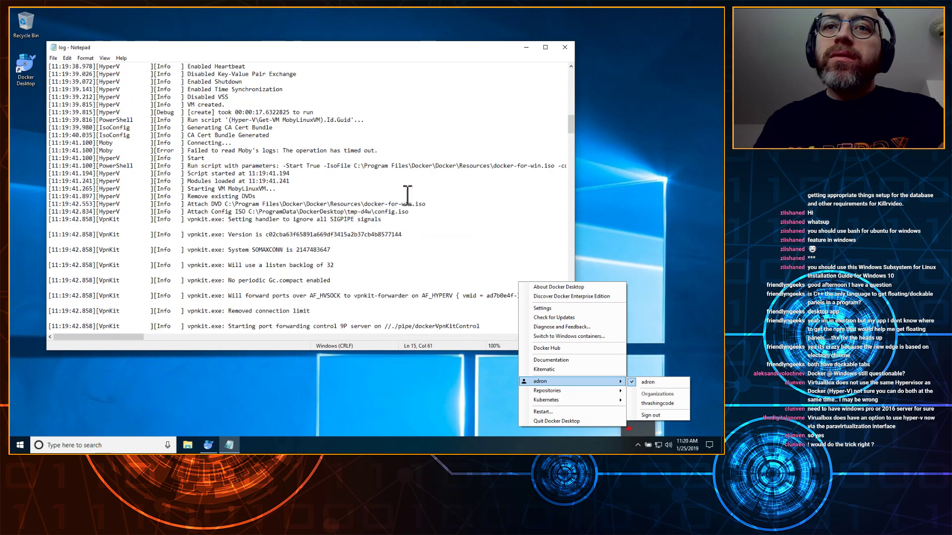
pyautogui.click(564, 48)
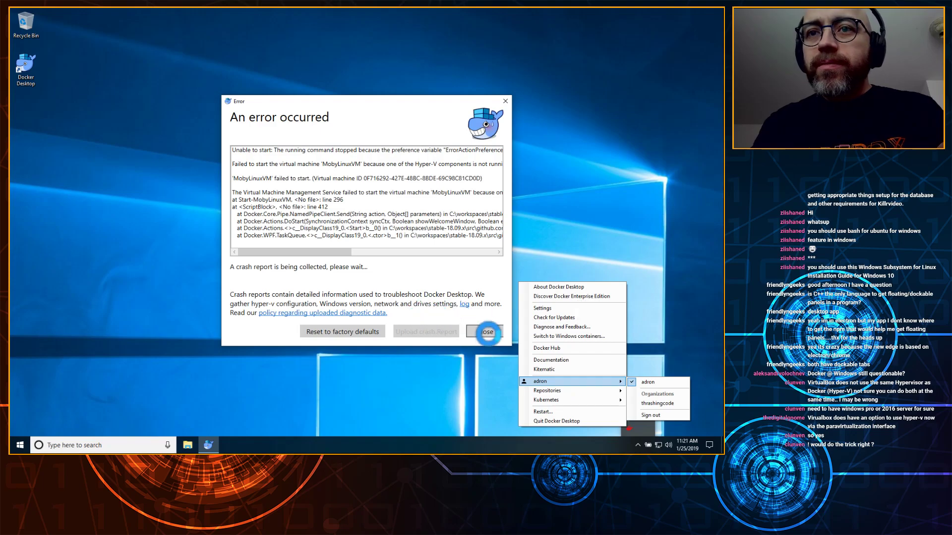
pyautogui.click(491, 333)
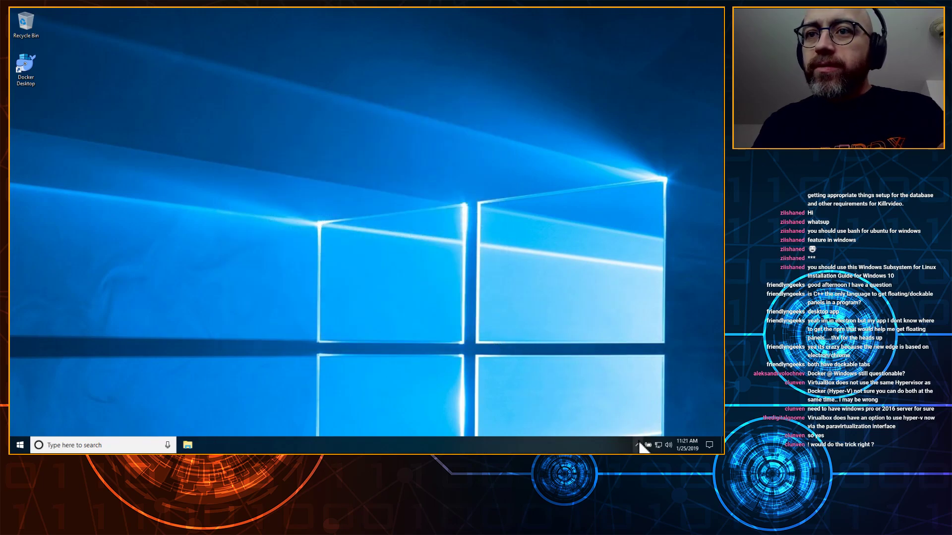
pyautogui.click(637, 445)
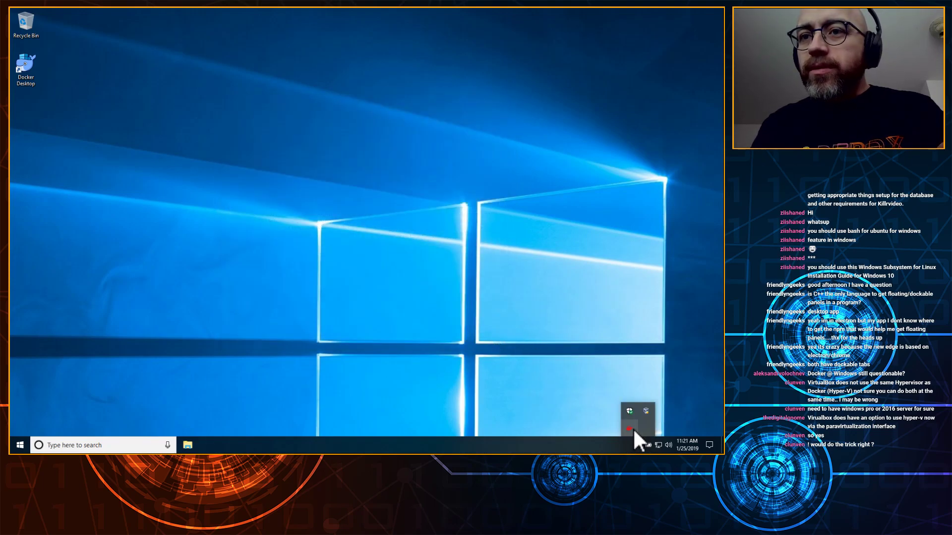
pyautogui.rightClick(629, 429)
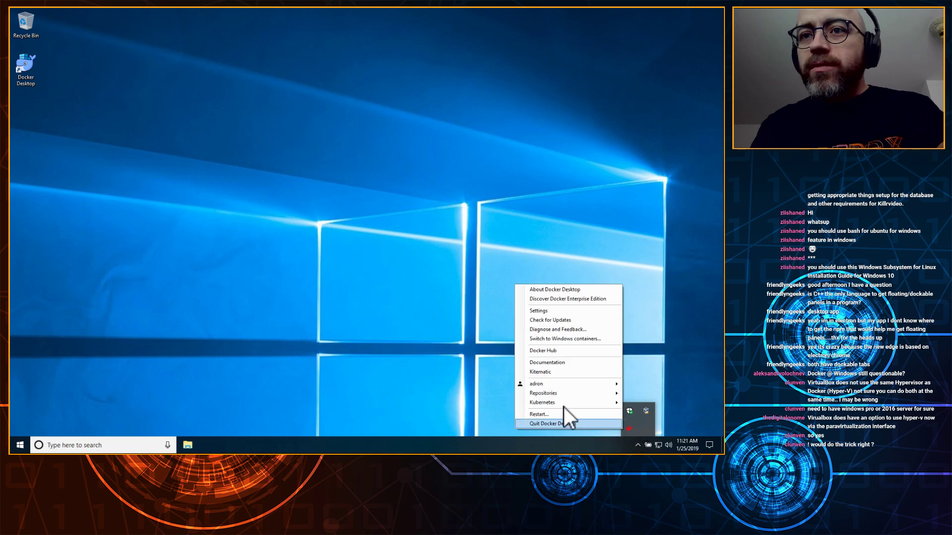
pyautogui.moveTo(560, 383)
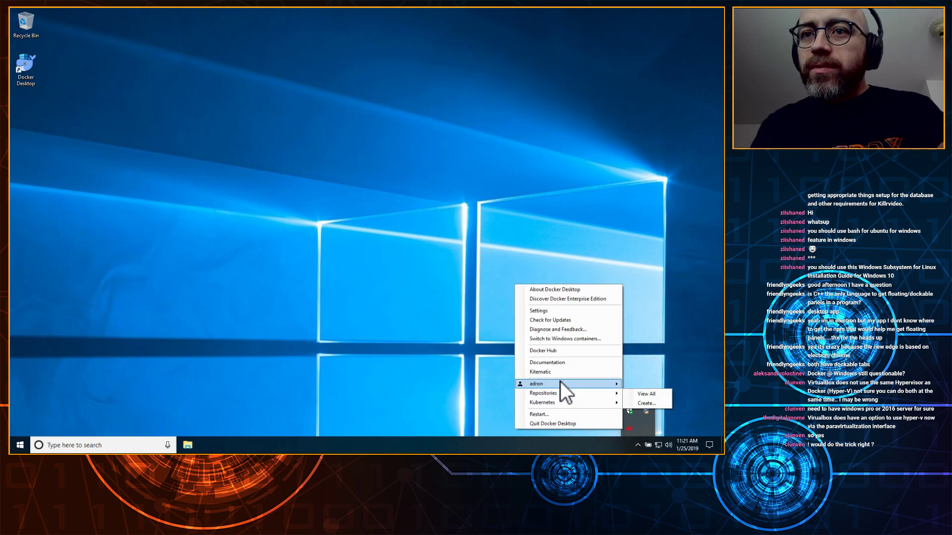
pyautogui.click(558, 338)
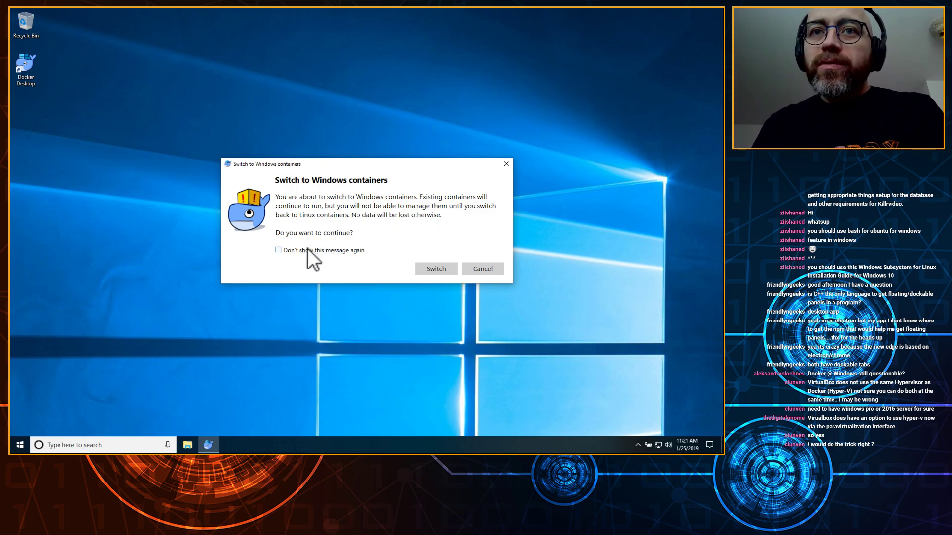
pyautogui.click(490, 267)
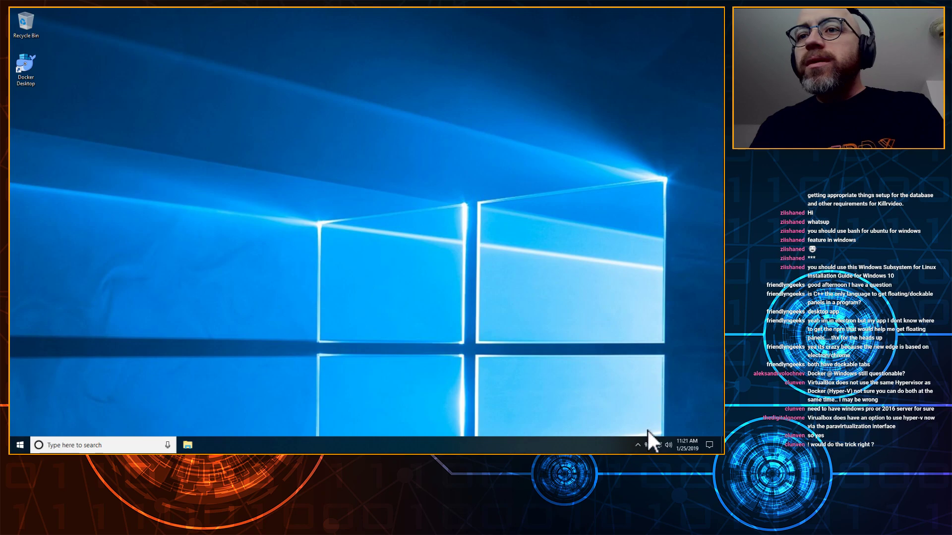
# Step: Run Check for Updates from Docker's tray menu and dismiss the already up-to-date notice
pyautogui.click(637, 444)
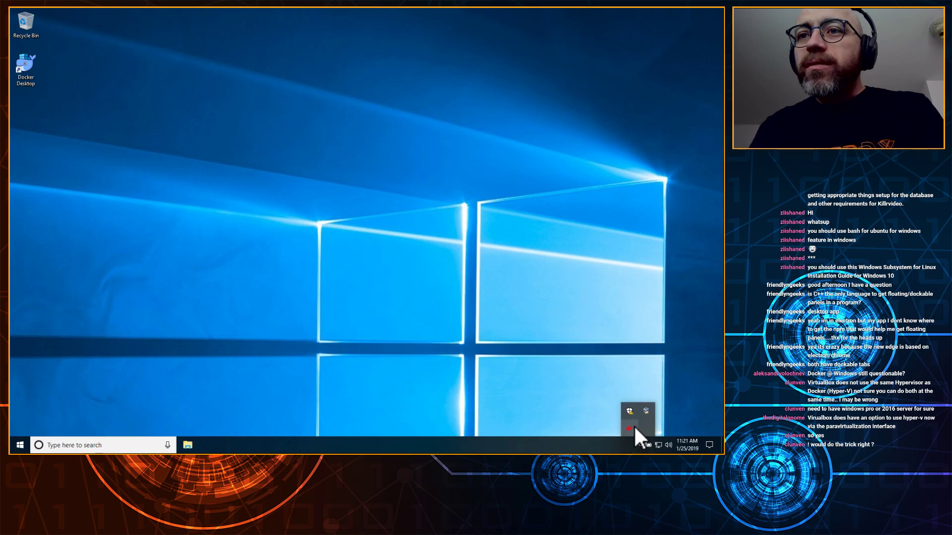
pyautogui.rightClick(634, 425)
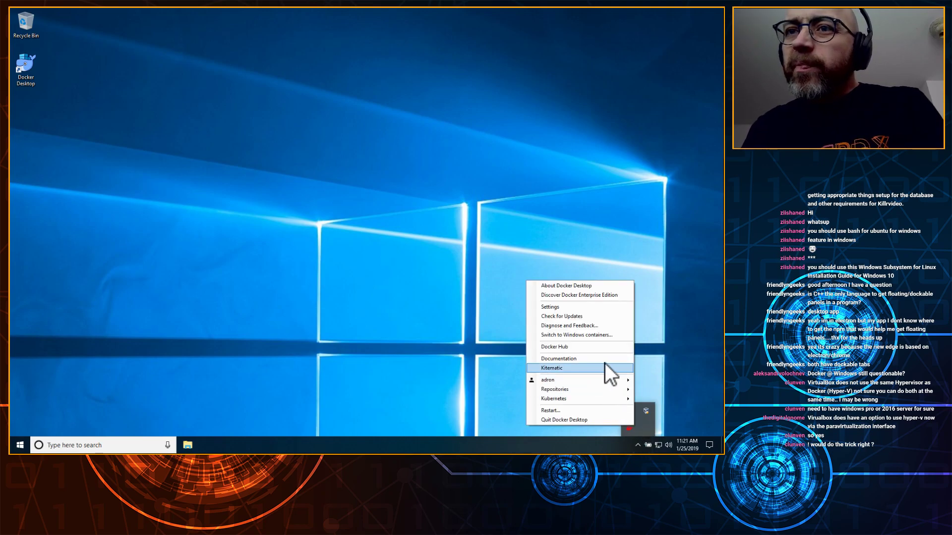
pyautogui.click(573, 316)
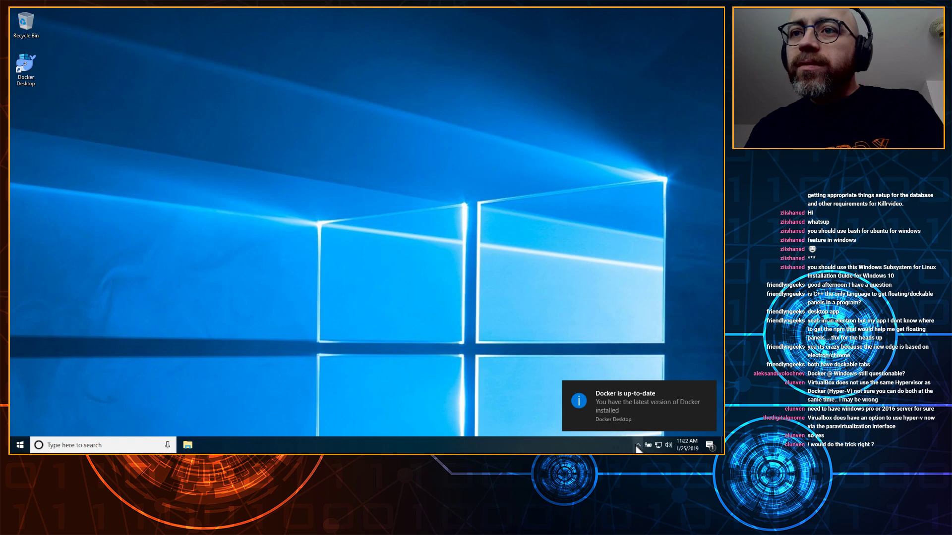
pyautogui.click(709, 389)
pyautogui.click(638, 445)
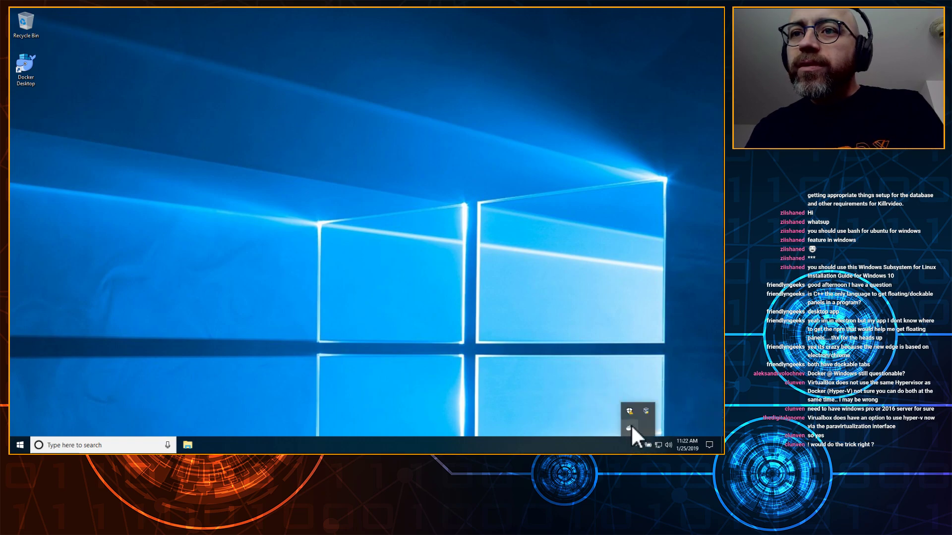
pyautogui.rightClick(631, 424)
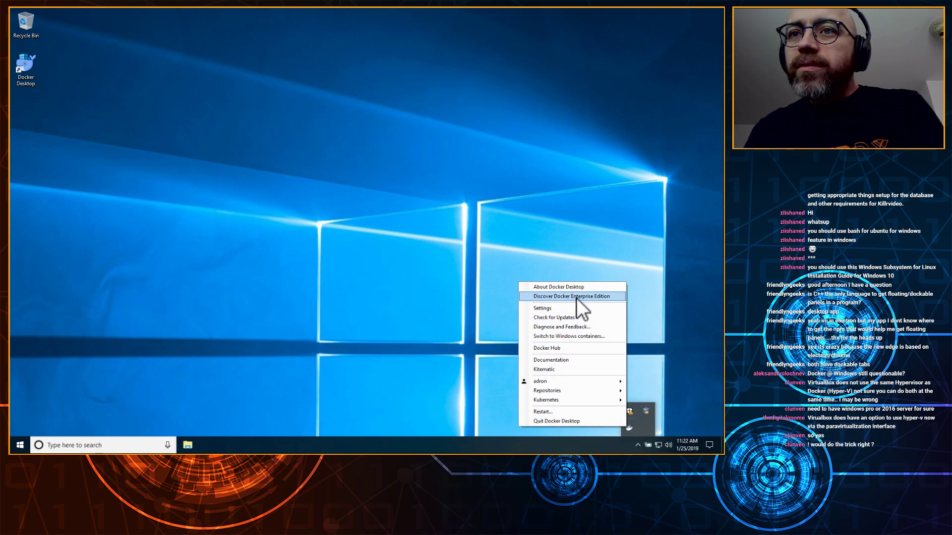
# Step: Launch Diagnose and Feedback and move its diagnostics window to the upper left
pyautogui.click(570, 326)
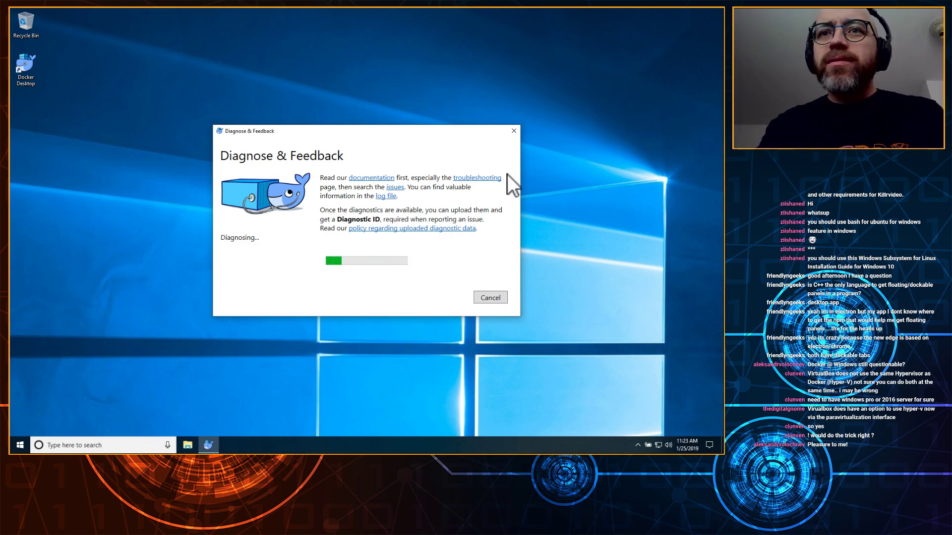
pyautogui.moveTo(415, 130); pyautogui.dragTo(301, 58)
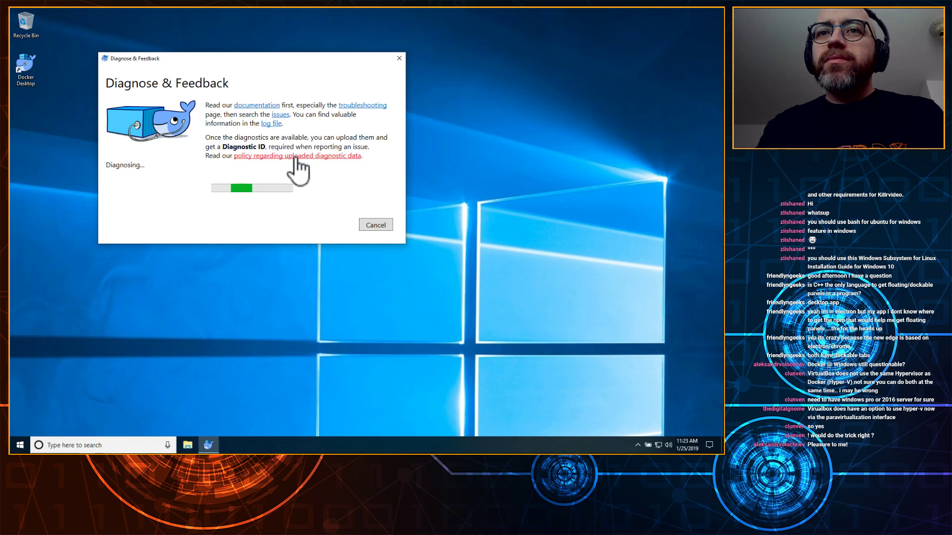
# Step: Open the docker/for-win GitHub issues link from Diagnose & Feedback in Google Chrome
pyautogui.click(284, 117)
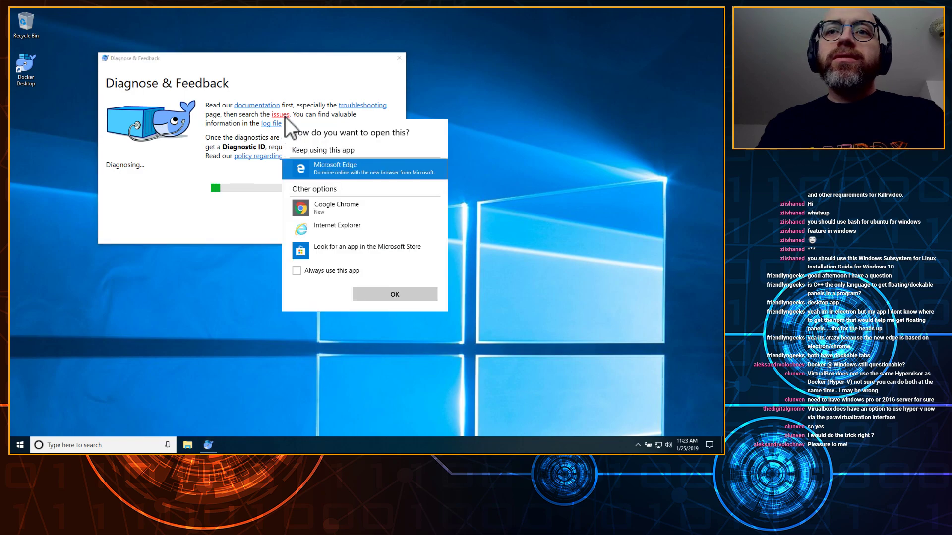
pyautogui.click(358, 205)
pyautogui.click(297, 271)
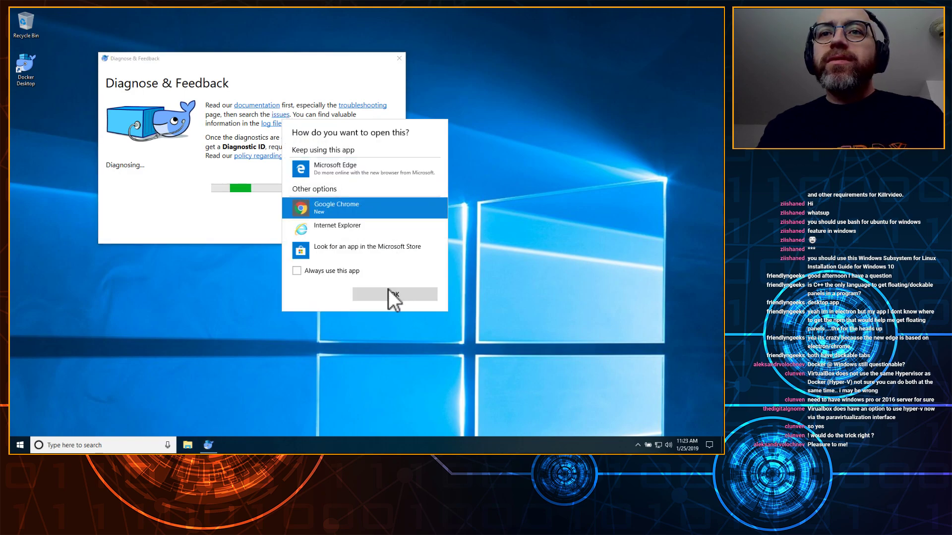
pyautogui.click(364, 294)
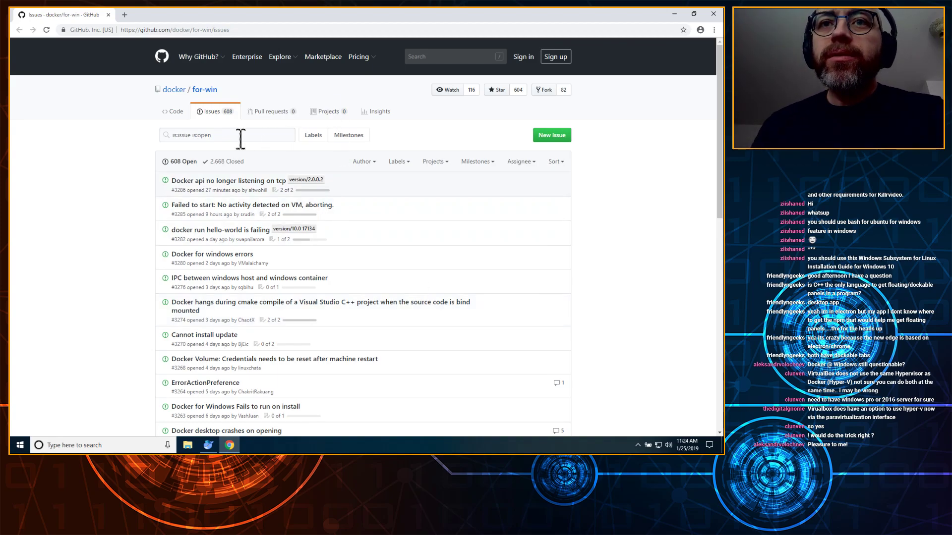
pyautogui.scroll(-5, 127, 214)
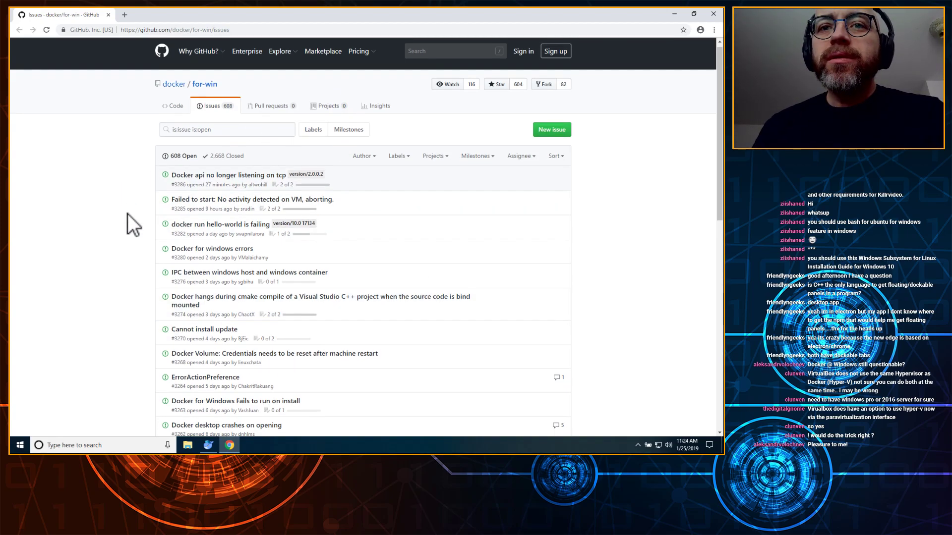
pyautogui.scroll(-4, 127, 213)
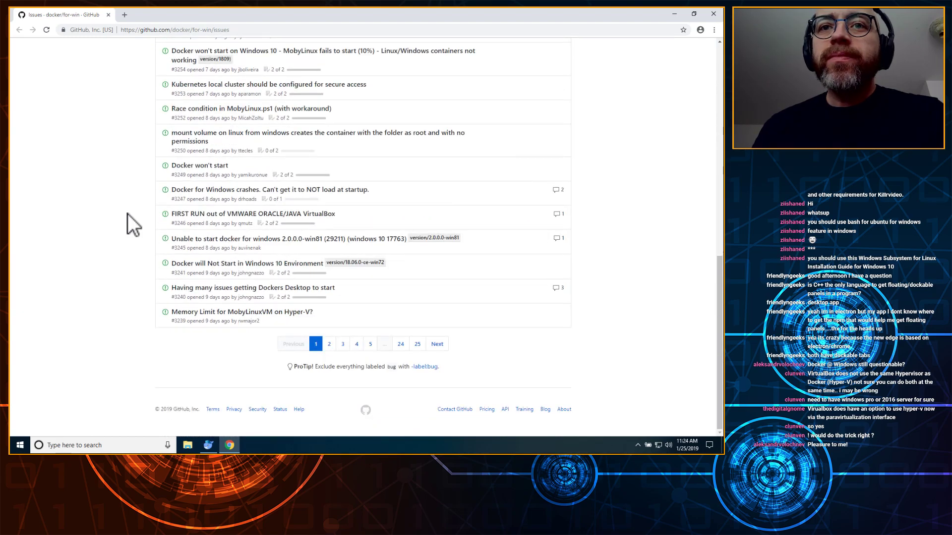
pyautogui.scroll(5, 127, 213)
pyautogui.scroll(5, 127, 214)
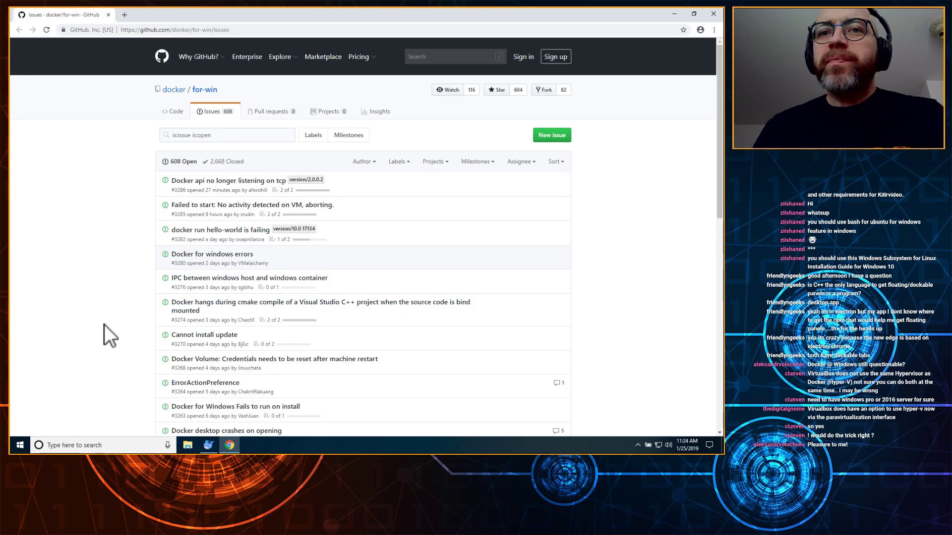
pyautogui.click(209, 445)
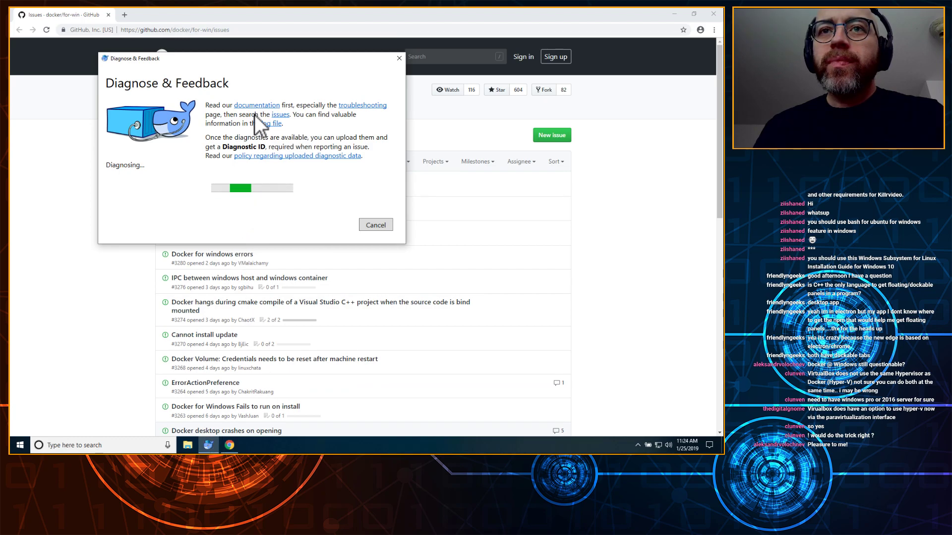
pyautogui.moveTo(278, 57); pyautogui.dragTo(210, 231)
pyautogui.click(638, 202)
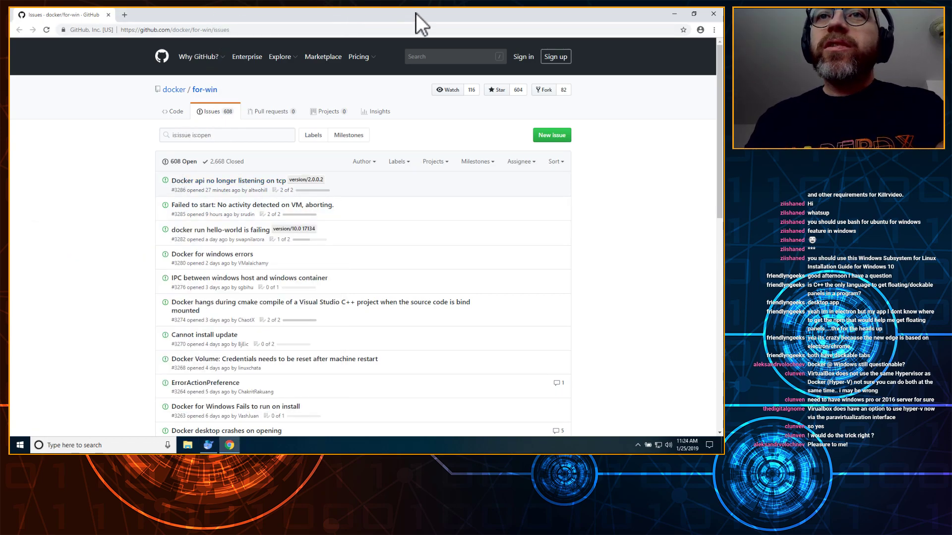
# Step: Search Google for 'windows 10 hyper-v component not starting docker fails' from the address bar
pyautogui.click(257, 30)
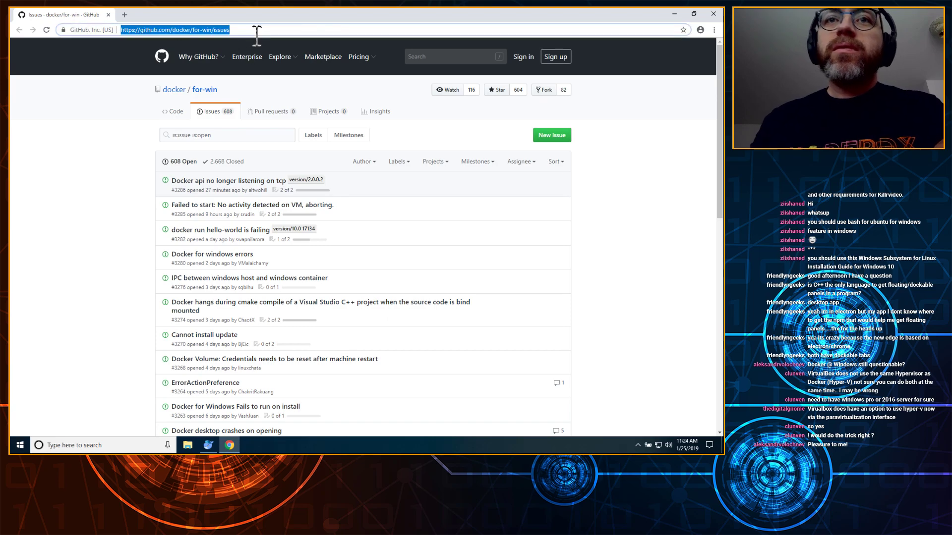
pyautogui.write('windows 10')
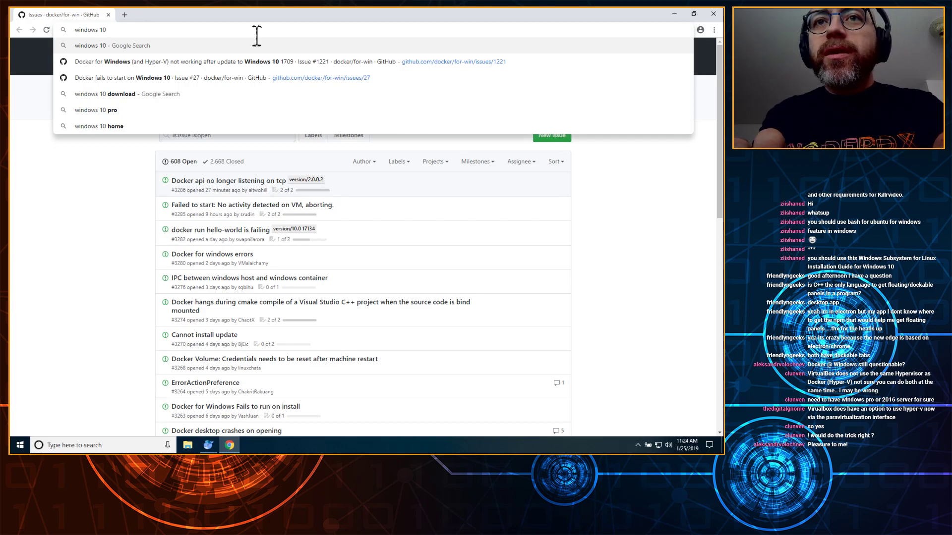
pyautogui.press('Down')
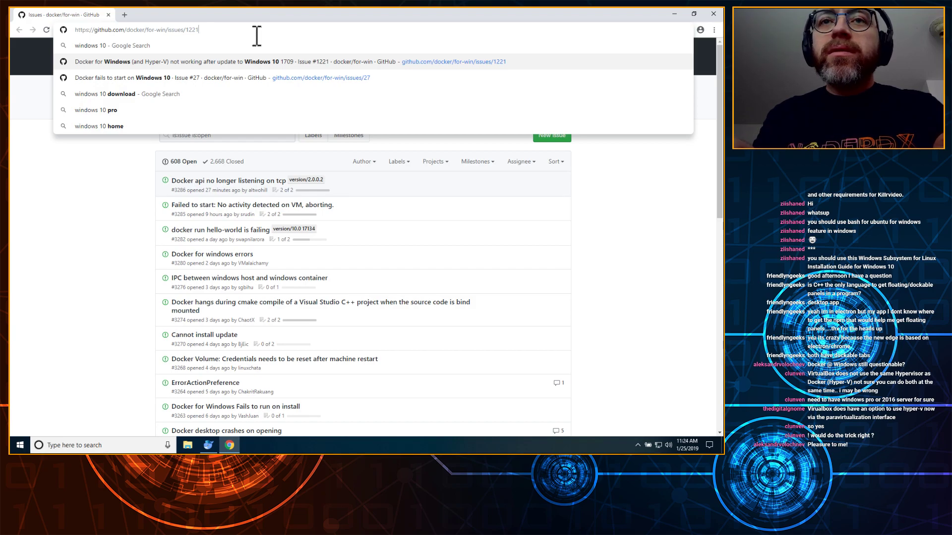
pyautogui.hotkey('ctrl', 'shift', 'Left')
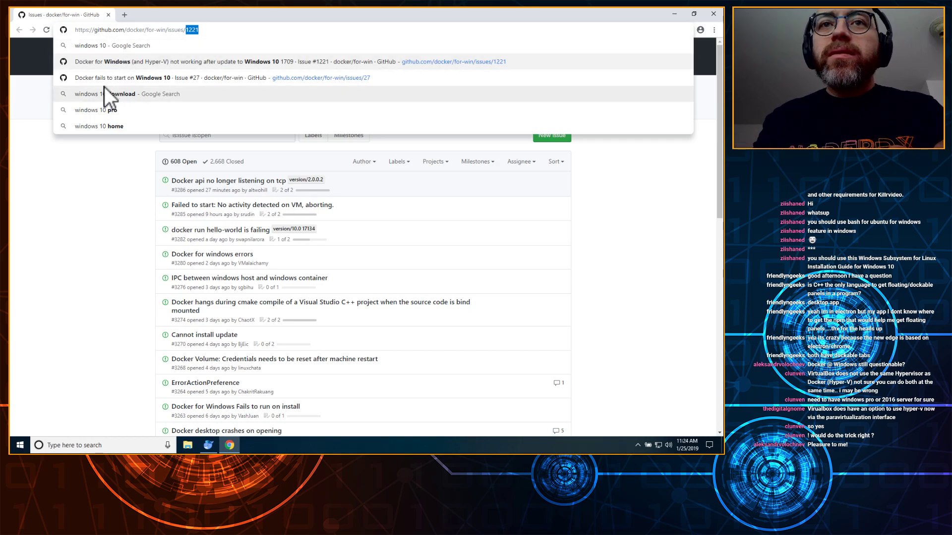
pyautogui.hotkey('shift', 'Left')
pyautogui.hotkey('shift', 'Left')
pyautogui.hotkey('shift', 'Left')
pyautogui.hotkey('shift', 'Left')
pyautogui.hotkey('shift', 'Left')
pyautogui.hotkey('shift', 'Left')
pyautogui.hotkey('shift', 'Left')
pyautogui.hotkey('shift', 'Left')
pyautogui.hotkey('shift', 'Left')
pyautogui.hotkey('shift', 'Left')
pyautogui.hotkey('shift', 'Left')
pyautogui.hotkey('shift', 'Left')
pyautogui.hotkey('shift', 'Left')
pyautogui.hotkey('shift', 'Left')
pyautogui.hotkey('shift', 'Left')
pyautogui.hotkey('shift', 'Left')
pyautogui.hotkey('shift', 'Left')
pyautogui.hotkey('shift', 'Left')
pyautogui.hotkey('shift', 'Left')
pyautogui.hotkey('shift', 'Left')
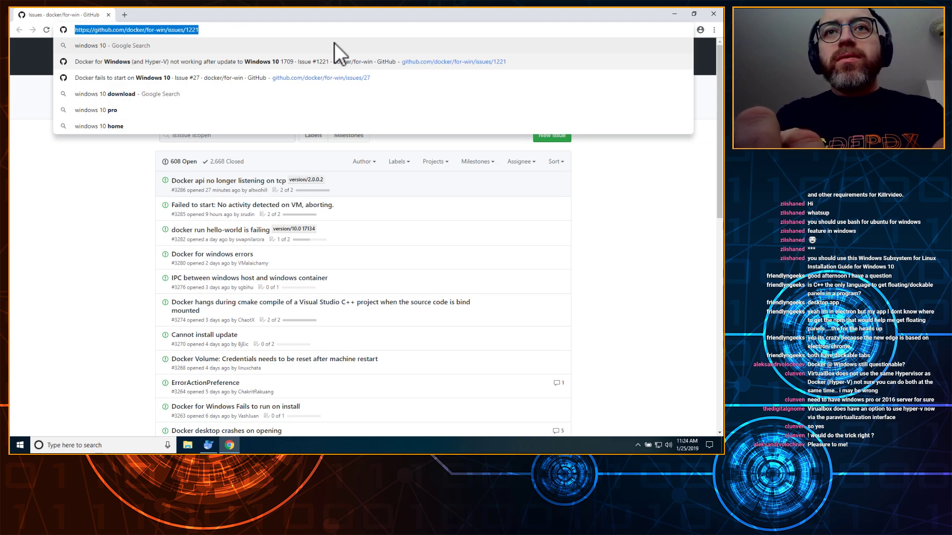
pyautogui.write('windows 10 hy')
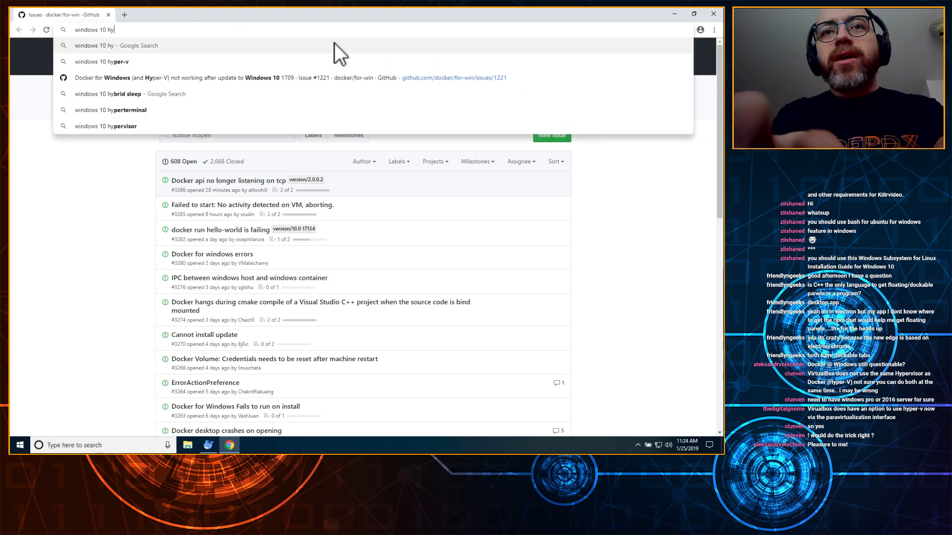
pyautogui.write('per-v component')
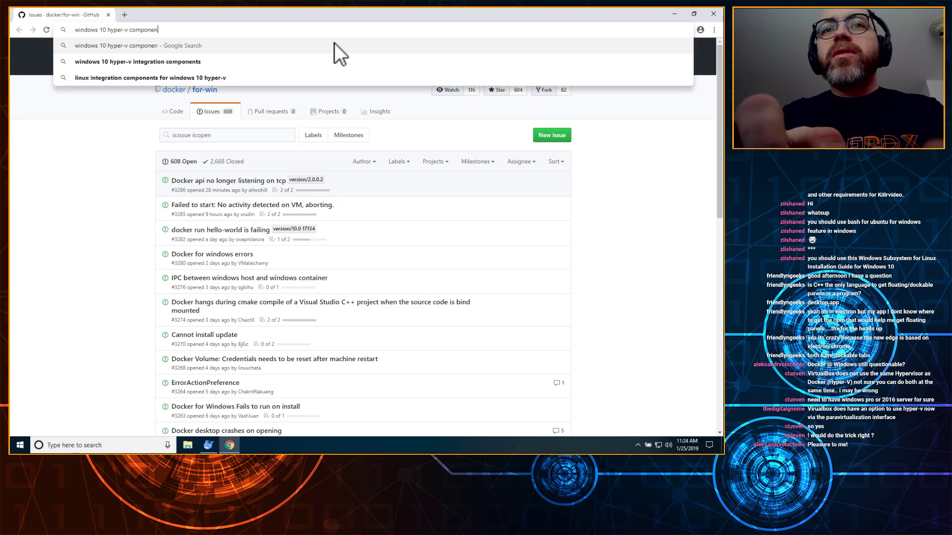
pyautogui.write('starting docker fails')
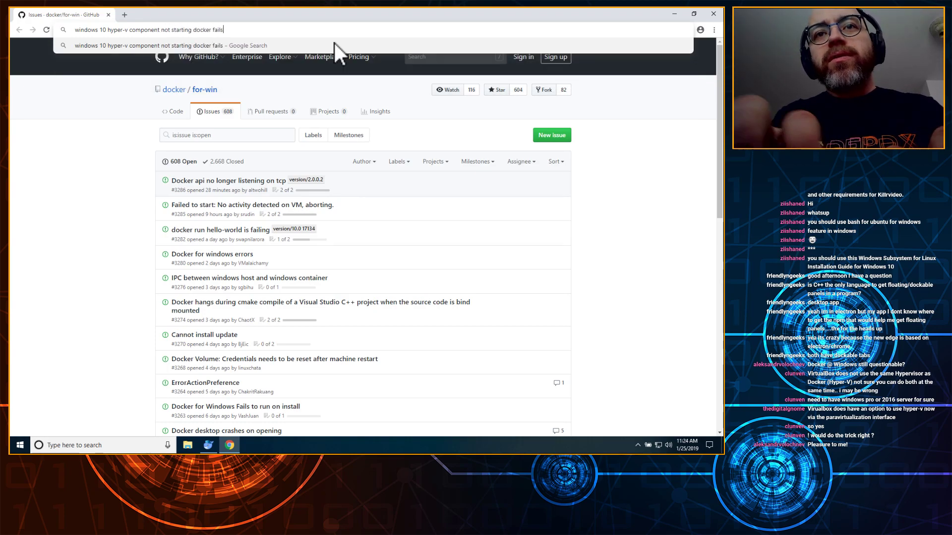
pyautogui.press('Return')
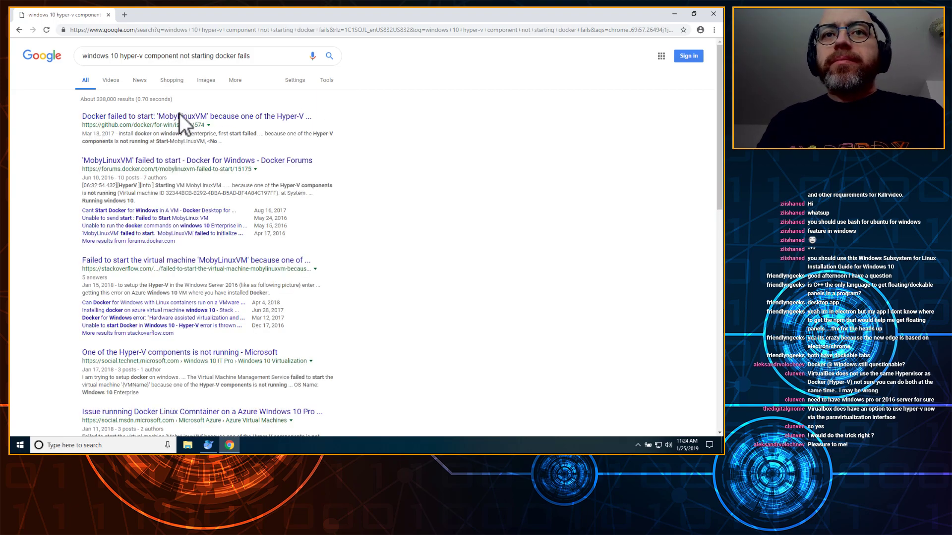
# Step: Open the GitHub MobyLinuxVM result in a new tab and the Docker forums result, then view issue #574
pyautogui.rightClick(152, 118)
pyautogui.click(174, 125)
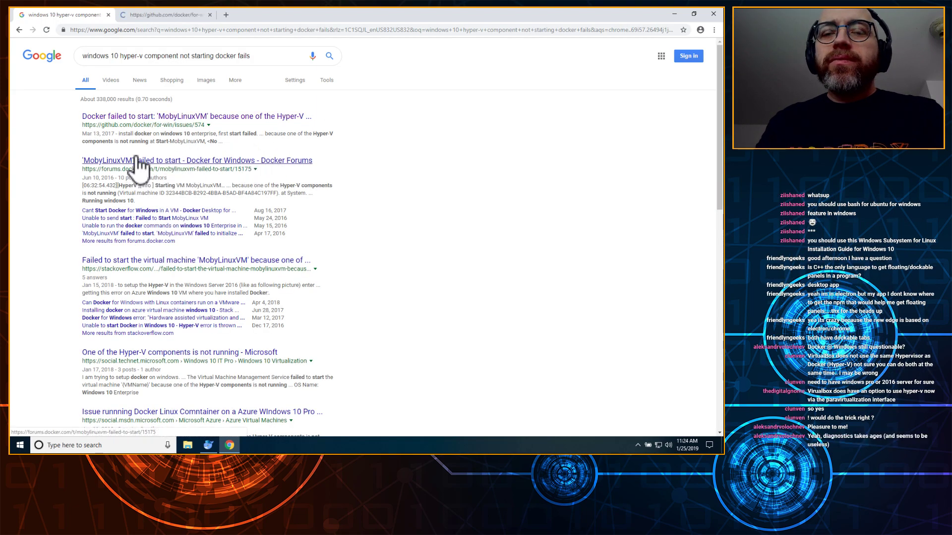
pyautogui.click(178, 160)
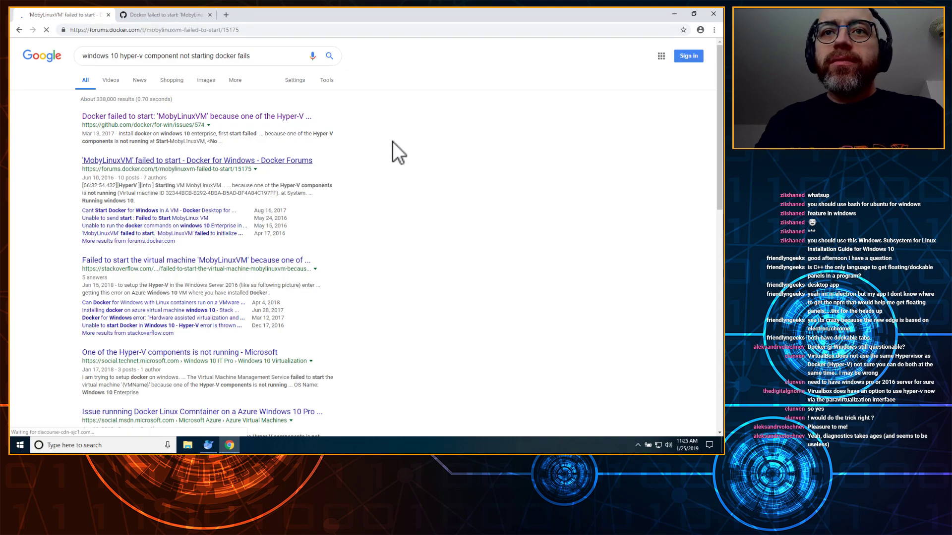
pyautogui.click(168, 17)
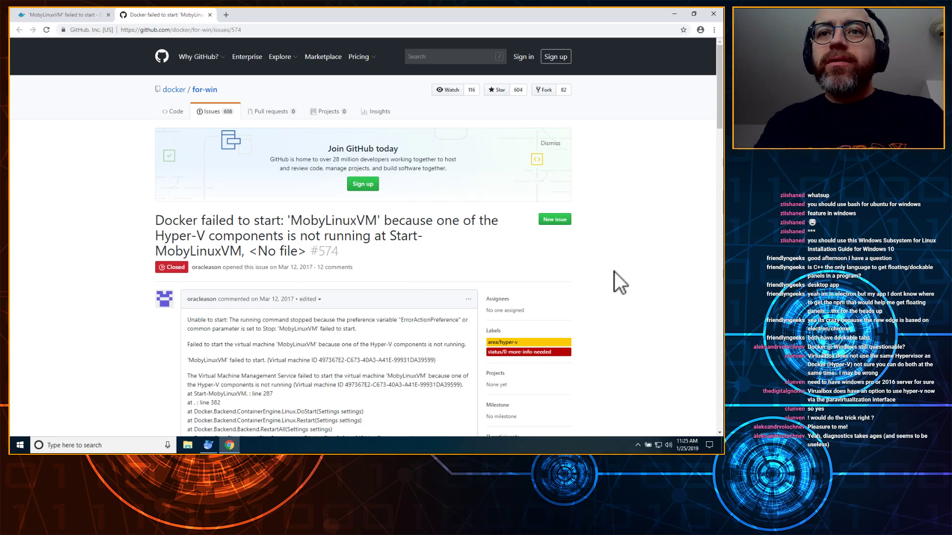
# Step: Scroll to issue #574's comments about a Hyper-V Manager test VM, then open the Start menu
pyautogui.scroll(-3, 614, 272)
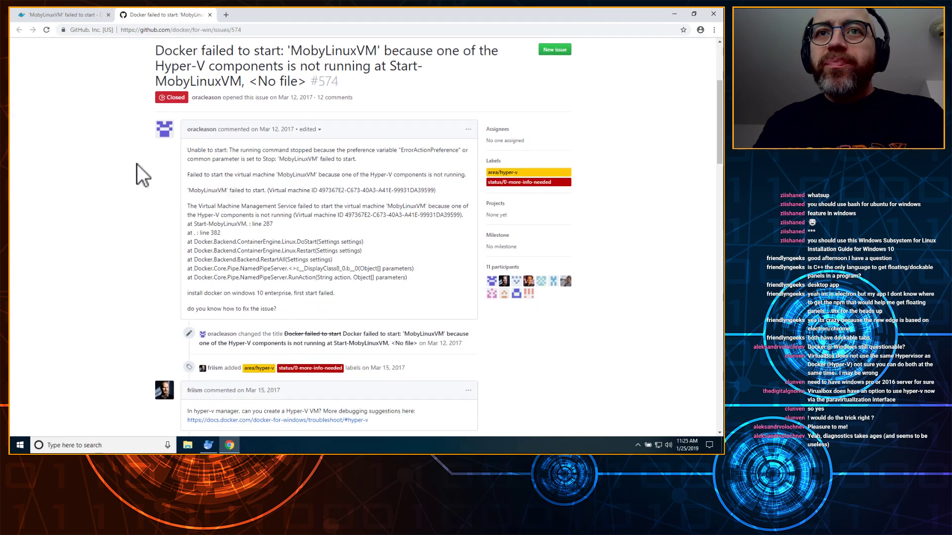
pyautogui.scroll(-4, 109, 219)
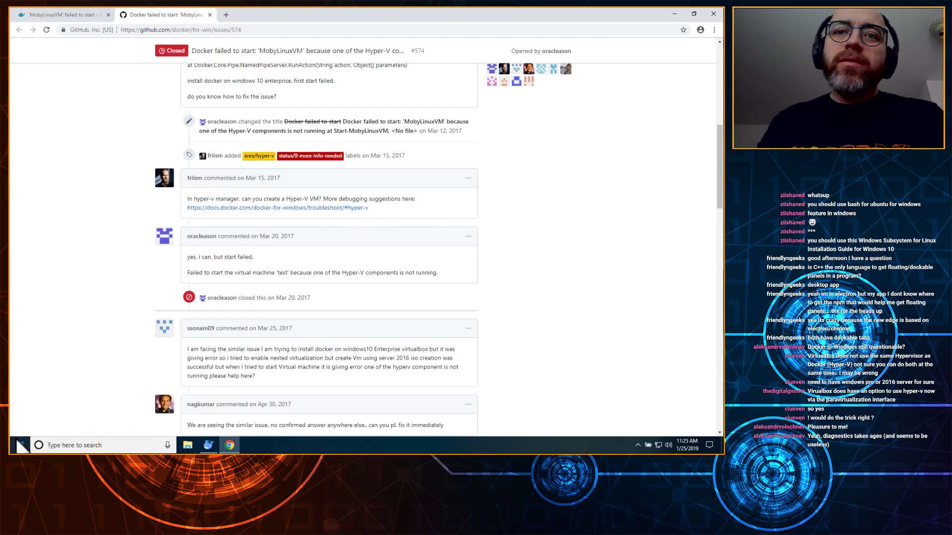
pyautogui.press('super')
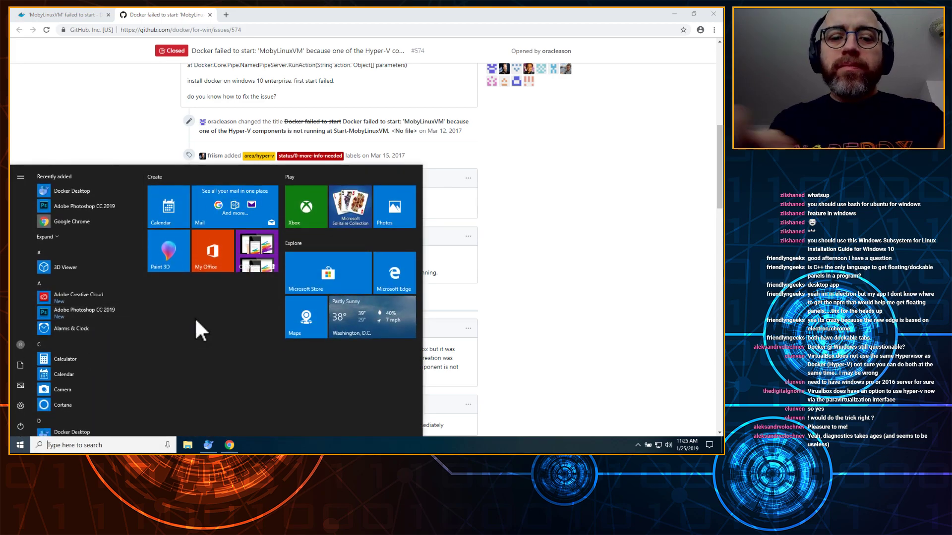
# Step: Search the Start menu for 'hy' and launch Hyper-V Manager
pyautogui.write('hyoer')
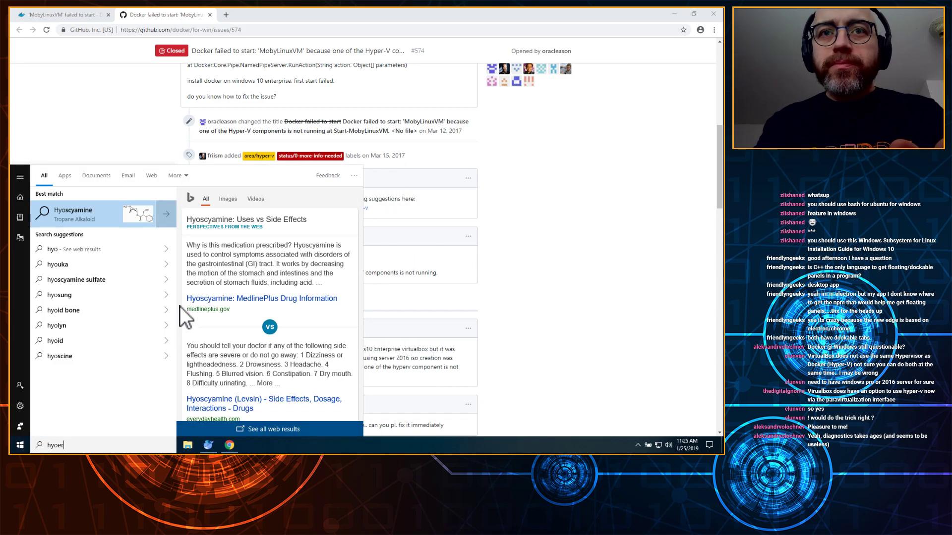
pyautogui.press('BackSpace')
pyautogui.press('BackSpace')
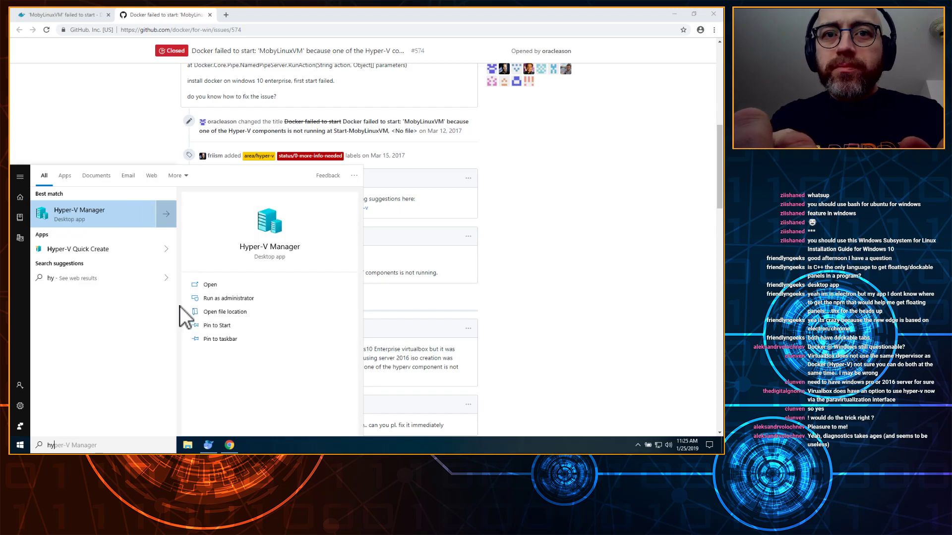
pyautogui.press('Return')
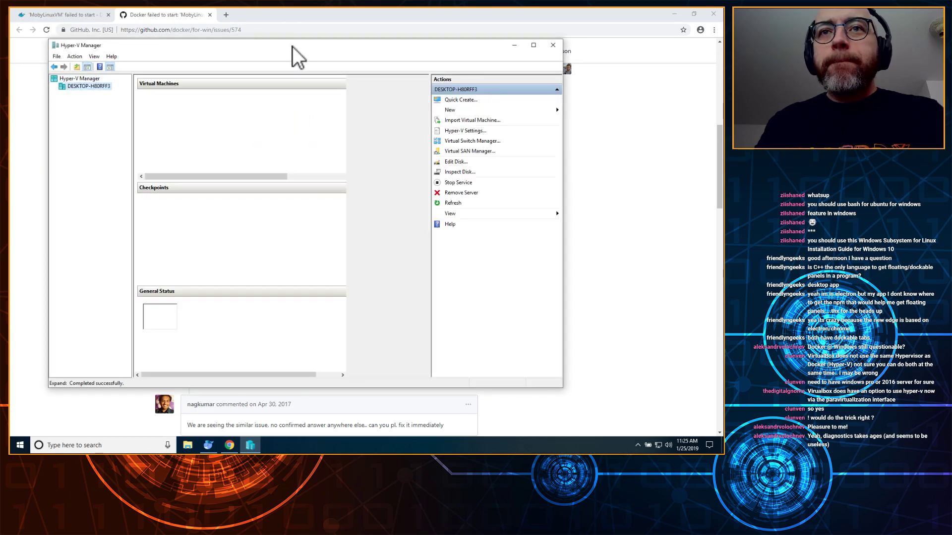
# Step: Start Quick Create from the local host's context menu in Hyper-V Manager
pyautogui.moveTo(295, 46)
pyautogui.mouseDown()
pyautogui.moveTo(316, 346)
pyautogui.moveTo(314, 163)
pyautogui.moveTo(297, 25)
pyautogui.moveTo(322, 55)
pyautogui.moveTo(301, 46)
pyautogui.mouseUp()
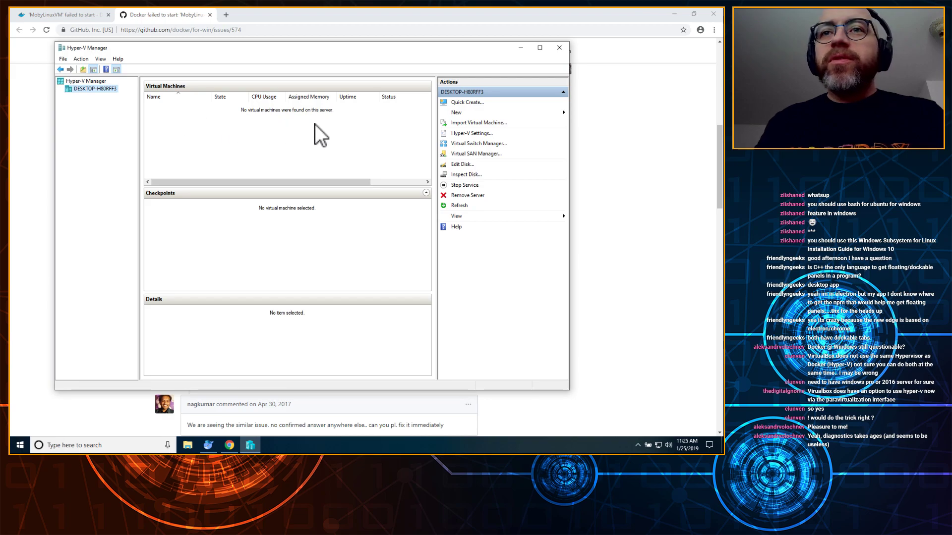
pyautogui.rightClick(90, 91)
pyautogui.click(124, 97)
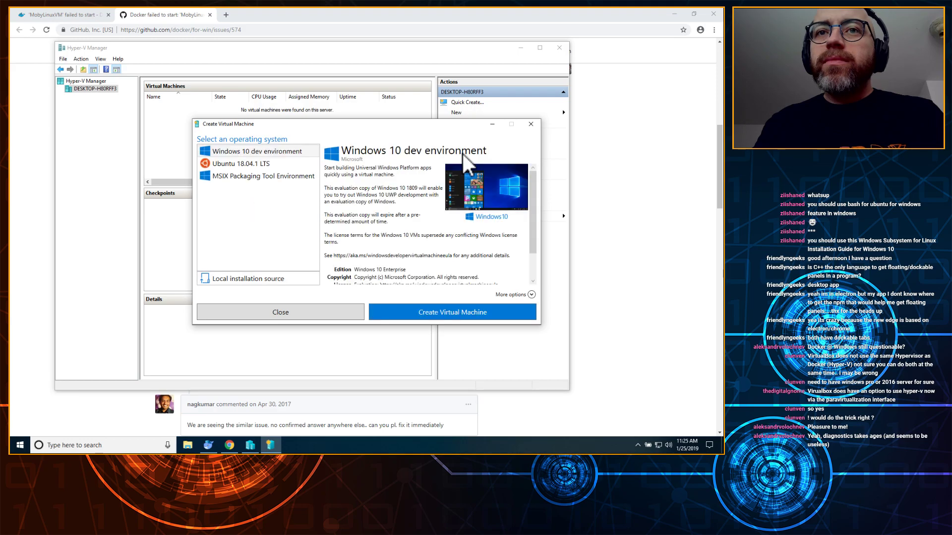
# Step: Compare the Windows 10, Ubuntu 18.04.1 LTS and MSIX images, then create the Windows 10 dev environment VM
pyautogui.click(277, 152)
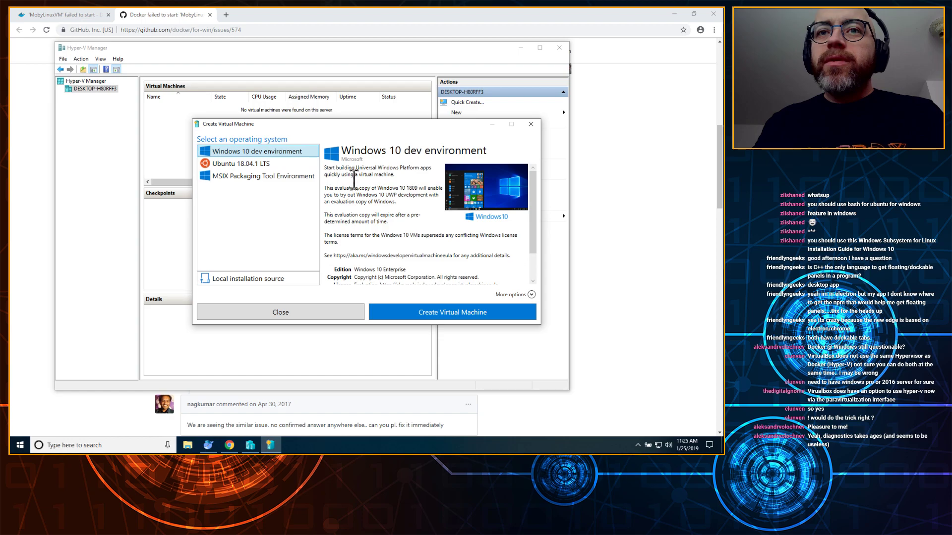
pyautogui.click(252, 165)
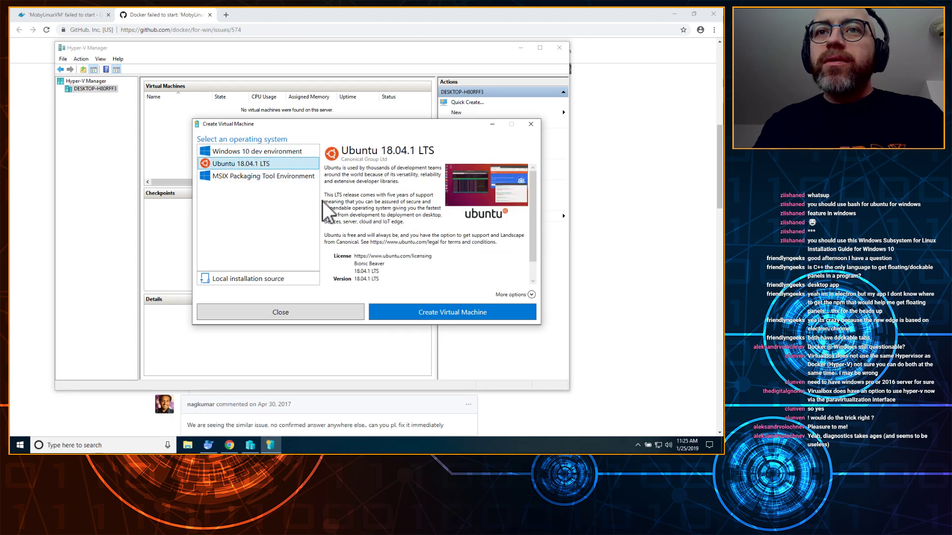
pyautogui.click(221, 179)
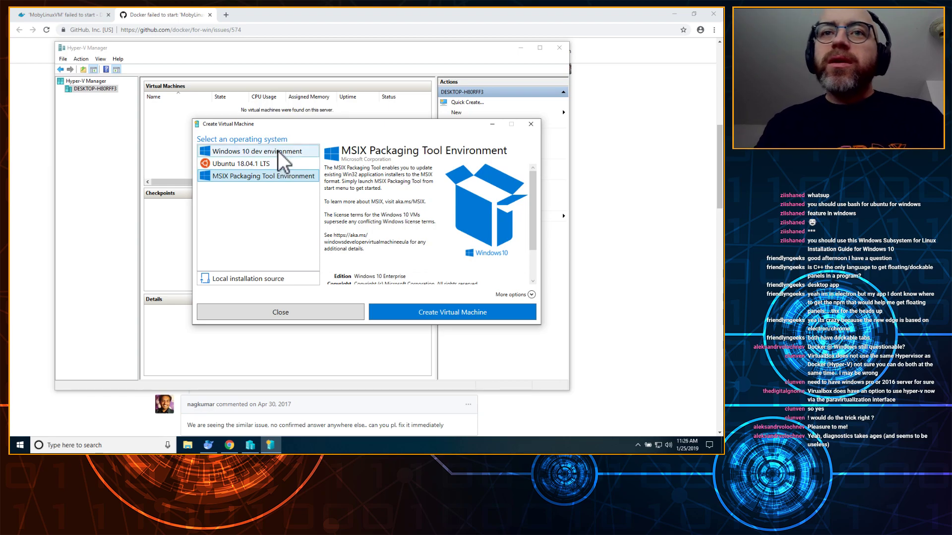
pyautogui.click(279, 152)
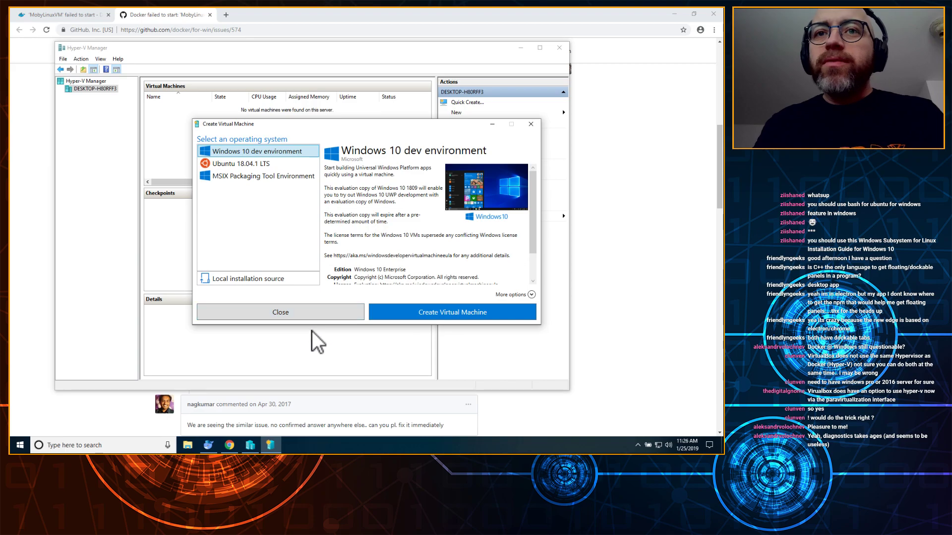
pyautogui.click(438, 312)
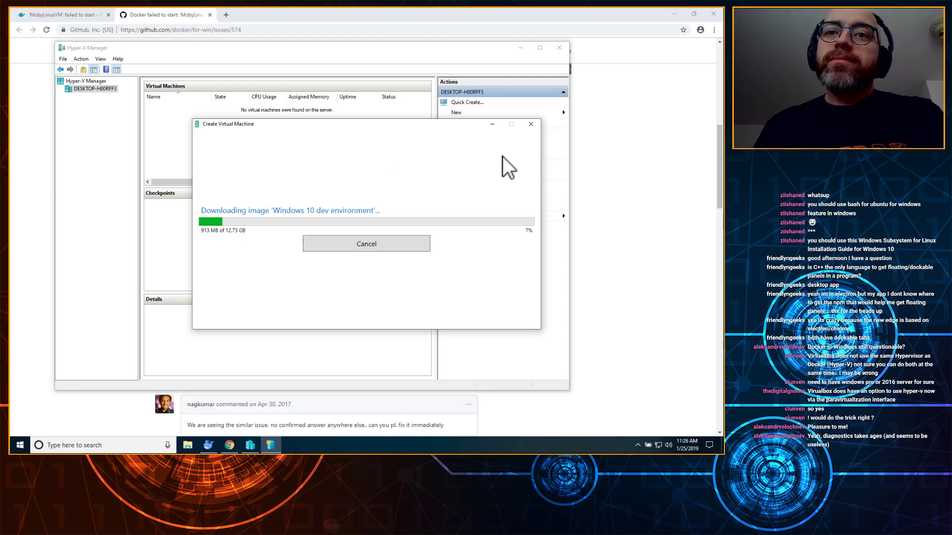
# Step: Minimize the download dialog and Hyper-V Manager, then scroll GitHub issue #574 to later comments
pyautogui.click(270, 446)
pyautogui.click(251, 445)
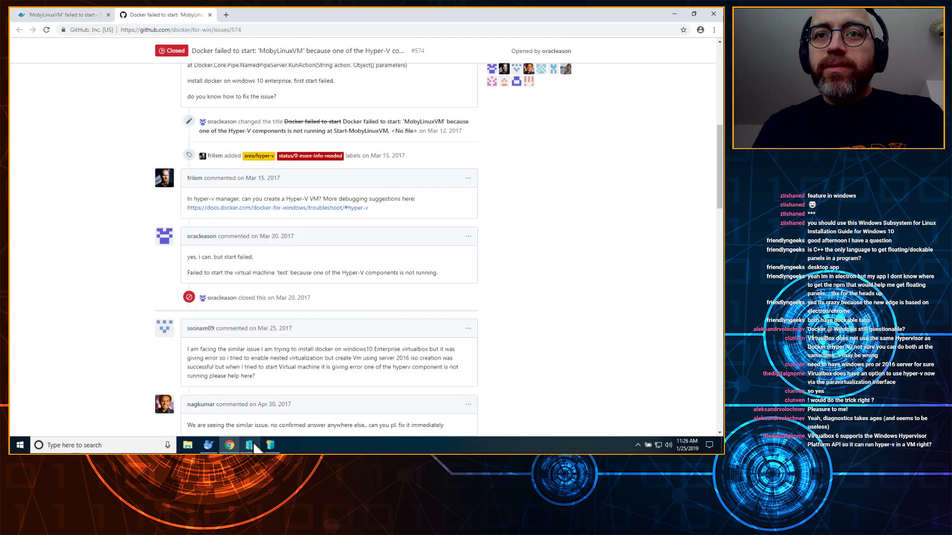
pyautogui.click(252, 446)
pyautogui.click(270, 446)
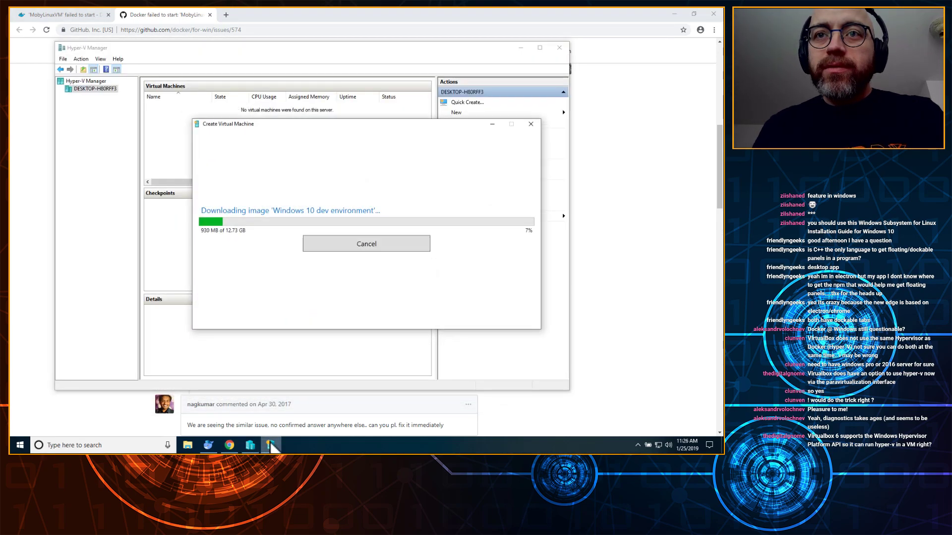
pyautogui.click(270, 446)
pyautogui.click(251, 445)
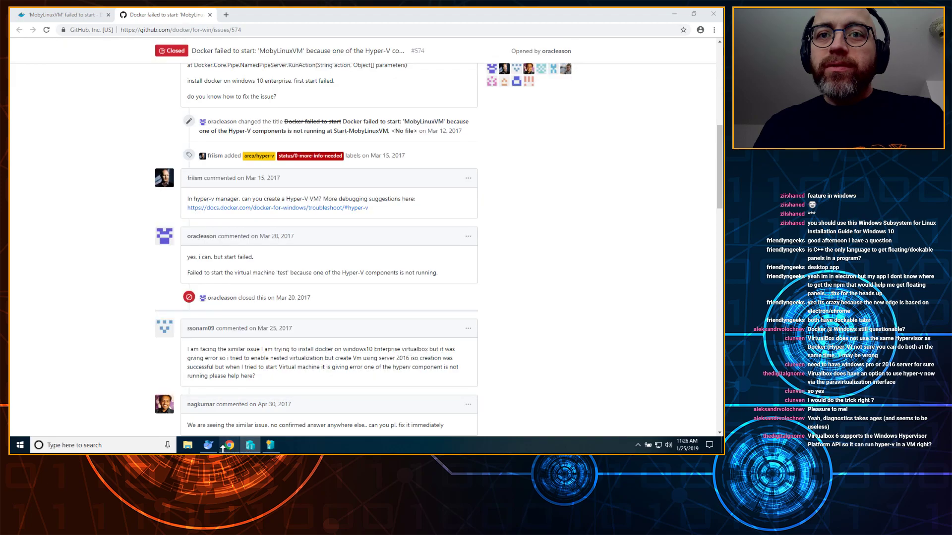
pyautogui.scroll(-2, 418, 320)
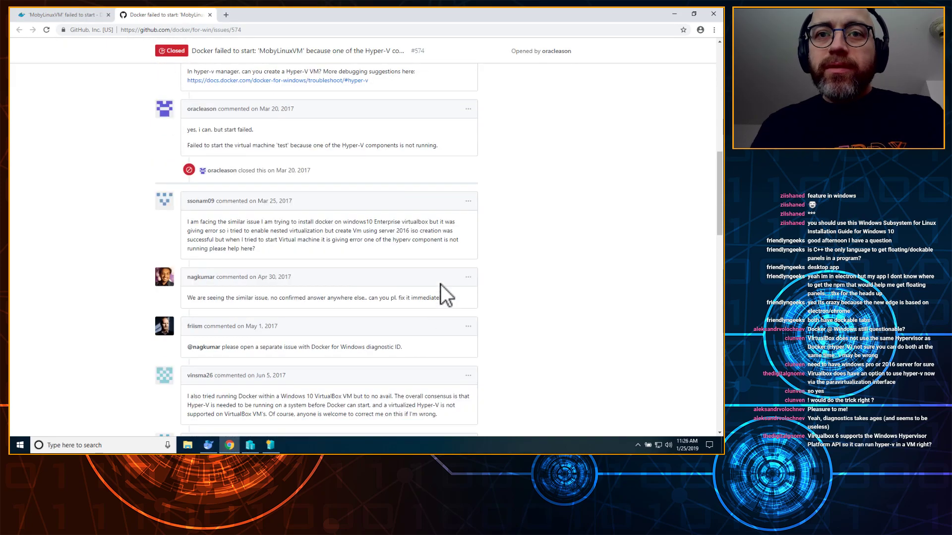
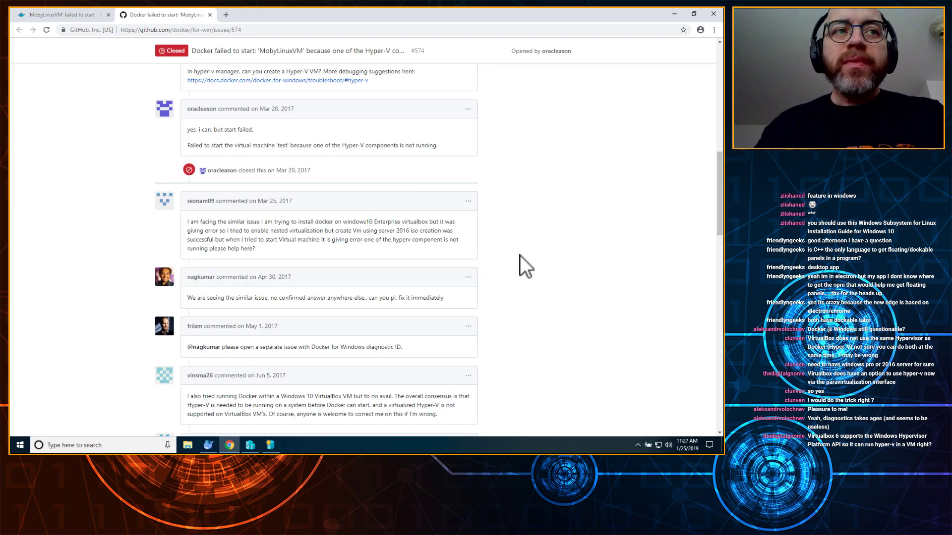
# Step: Scroll through the issue comments, highlighting the note about CPU virtualization support
pyautogui.scroll(-2, 520, 231)
pyautogui.scroll(-3, 523, 233)
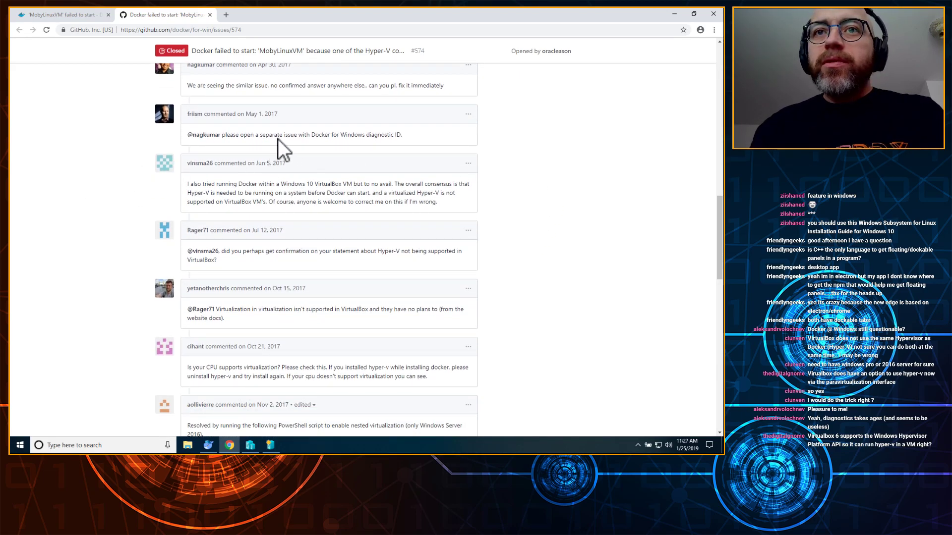
pyautogui.moveTo(366, 99); pyautogui.dragTo(271, 88)
pyautogui.scroll(2, 510, 119)
pyautogui.scroll(2, 525, 151)
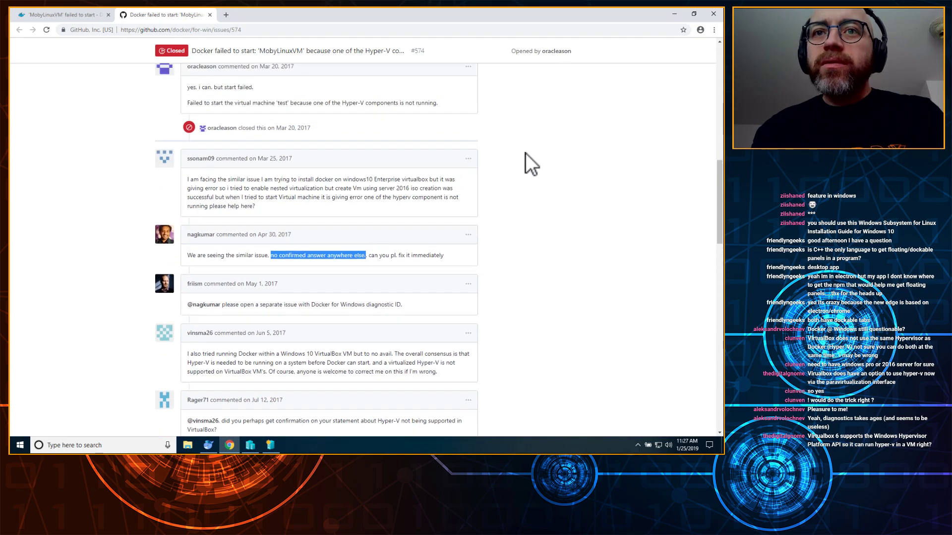
pyautogui.scroll(5, 526, 153)
pyautogui.scroll(-8, 526, 153)
pyautogui.scroll(-3, 526, 153)
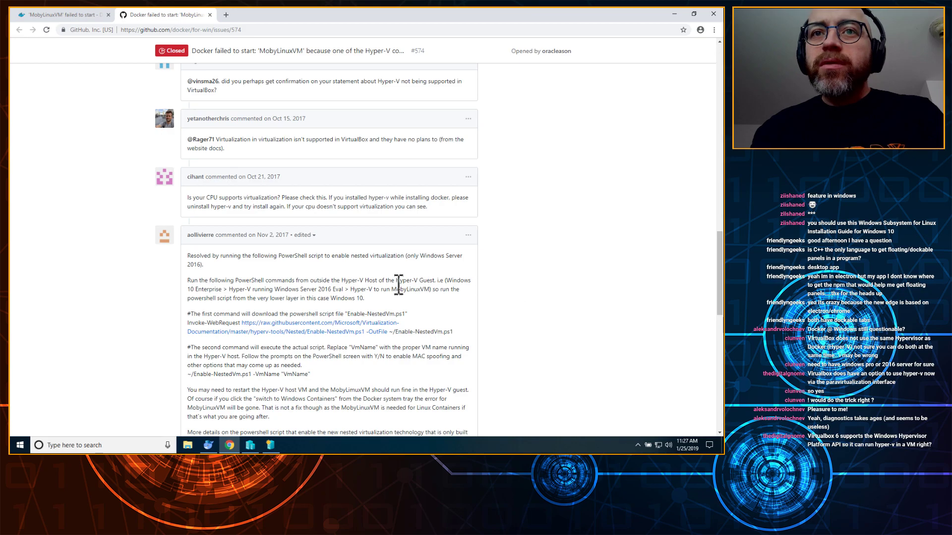
pyautogui.moveTo(188, 198); pyautogui.dragTo(429, 208)
pyautogui.click(524, 213)
# Step: Select the full Invoke-WebRequest command that downloads Enable-NestedVm.ps1 in the resolution comment
pyautogui.scroll(-2, 527, 260)
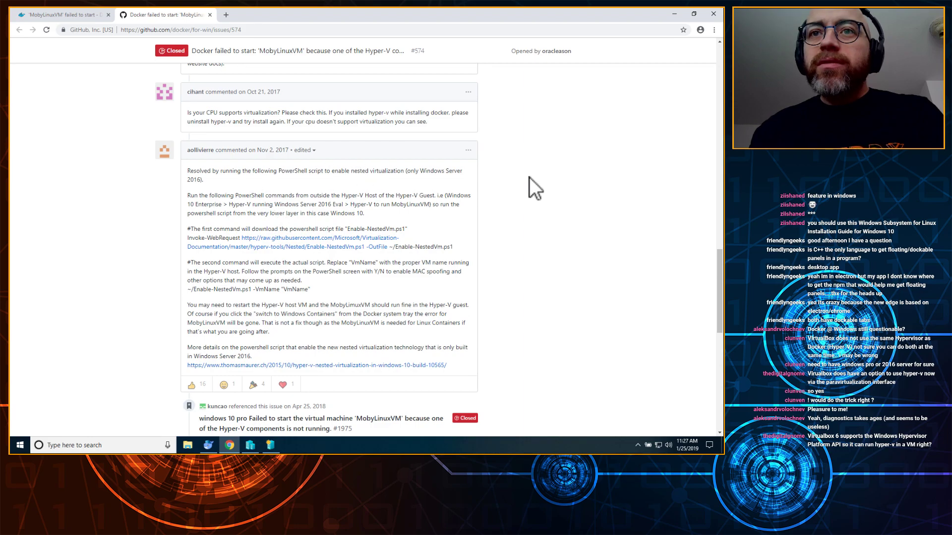
pyautogui.scroll(-1, 506, 188)
pyautogui.moveTo(188, 130); pyautogui.dragTo(248, 134)
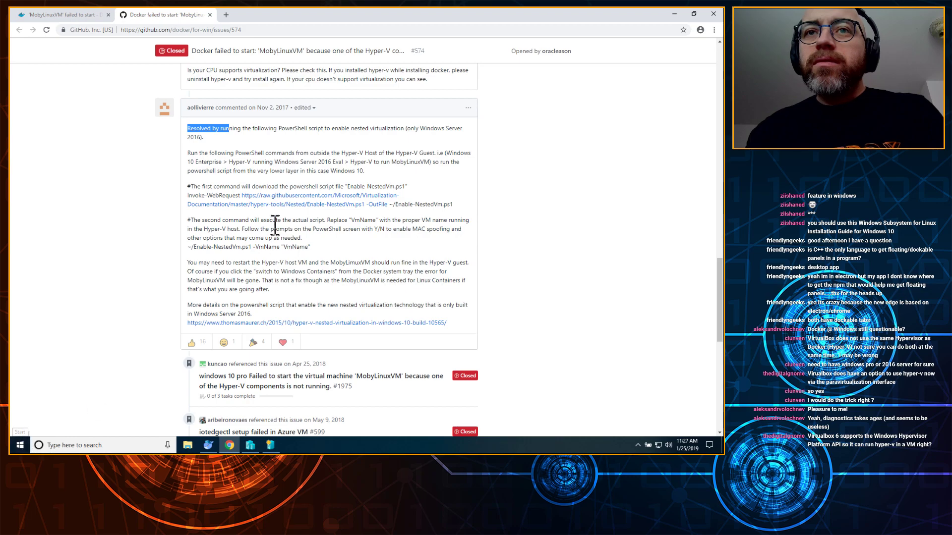
pyautogui.moveTo(247, 171); pyautogui.dragTo(385, 171)
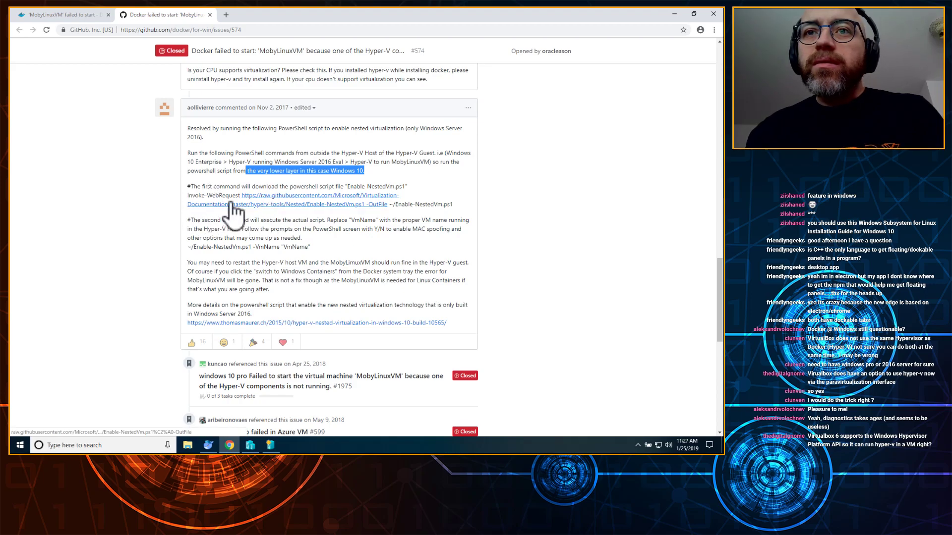
pyautogui.moveTo(454, 200); pyautogui.dragTo(379, 213)
pyautogui.moveTo(462, 206); pyautogui.dragTo(343, 182)
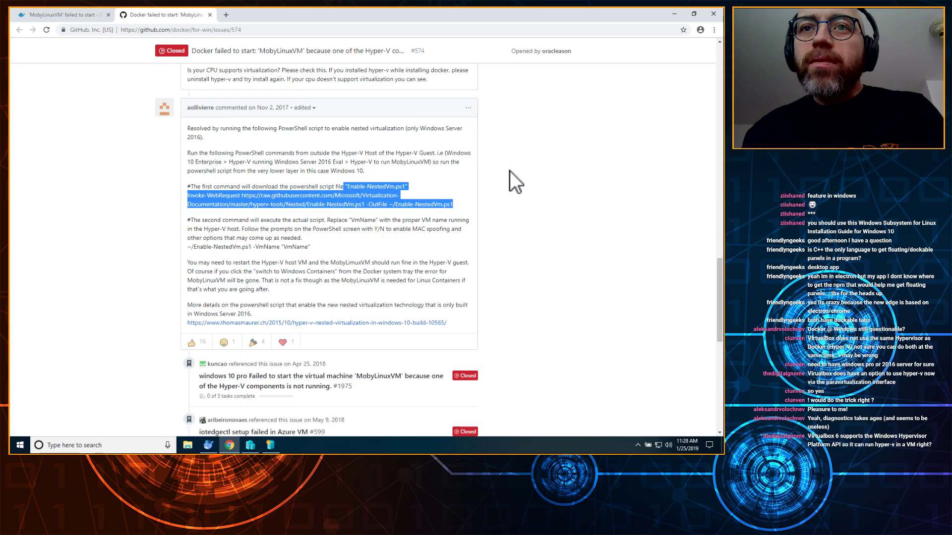
# Step: Copy the selected download command and launch Windows PowerShell
pyautogui.rightClick(375, 193)
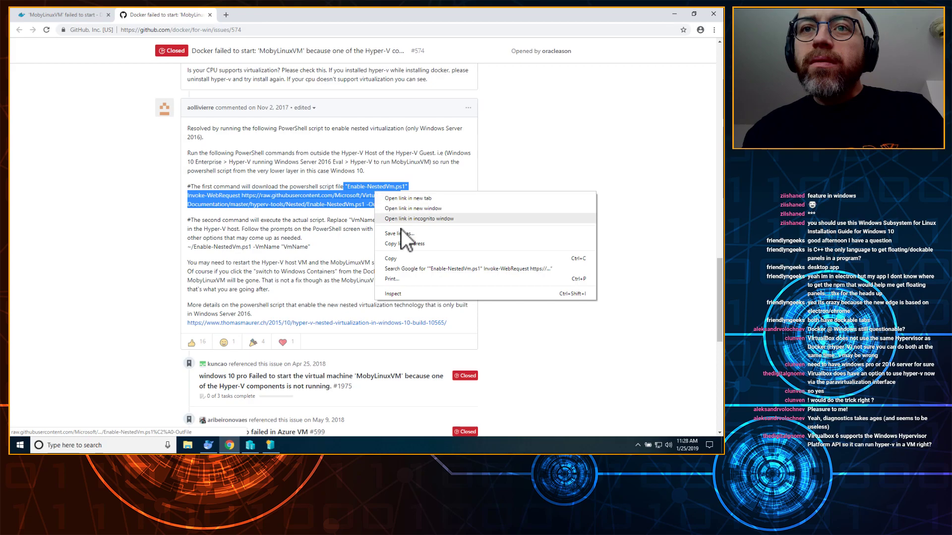
pyautogui.click(409, 257)
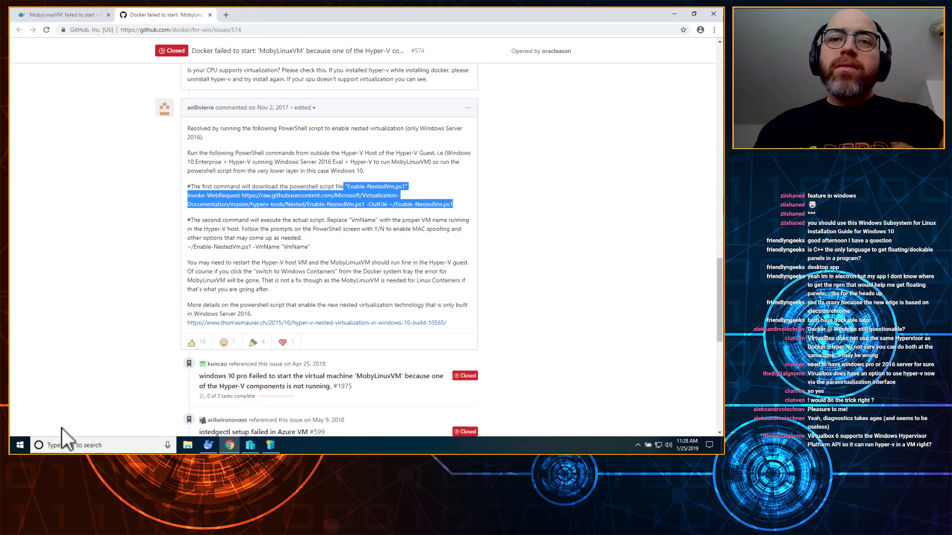
pyautogui.click(20, 445)
pyautogui.write('power')
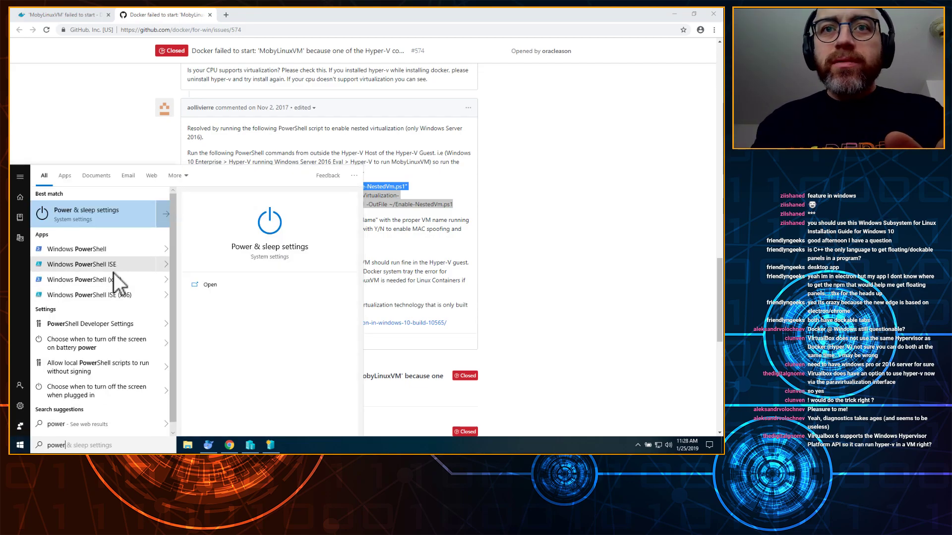
pyautogui.click(113, 248)
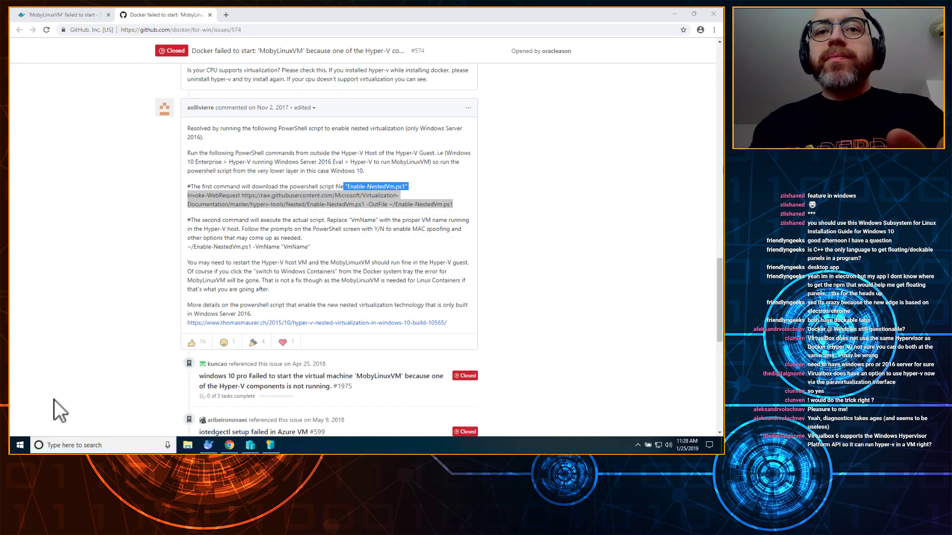
# Step: Start Windows PowerShell as administrator and close the ordinary PowerShell window
pyautogui.click(17, 447)
pyautogui.write('power')
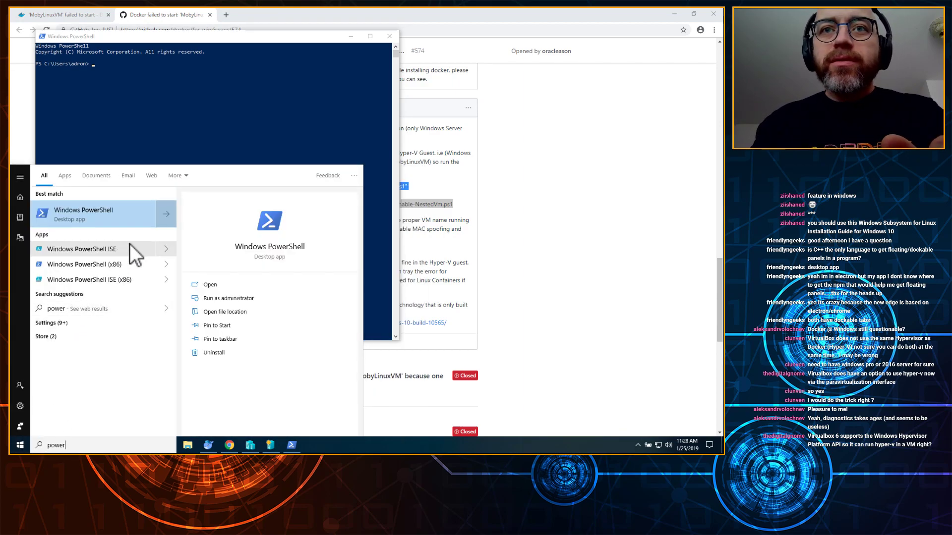
pyautogui.rightClick(132, 215)
pyautogui.click(165, 223)
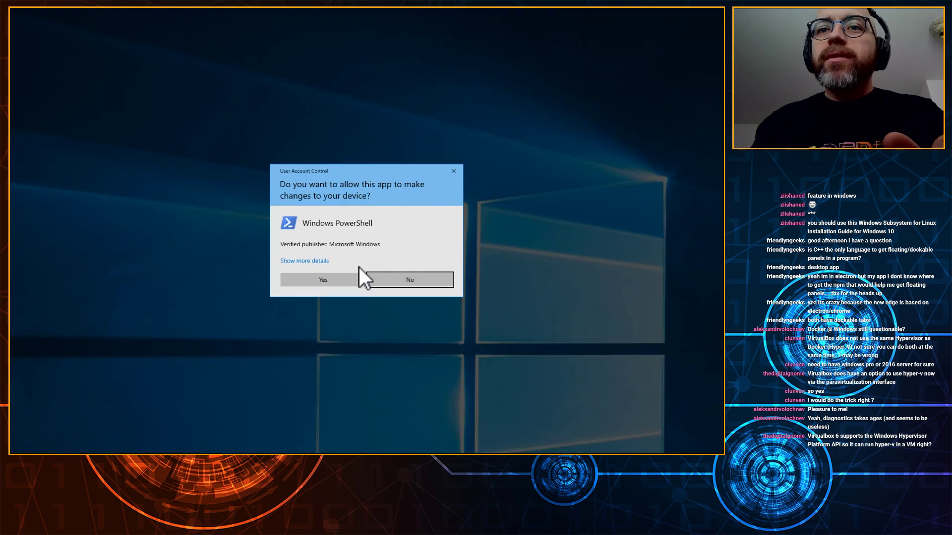
pyautogui.click(348, 280)
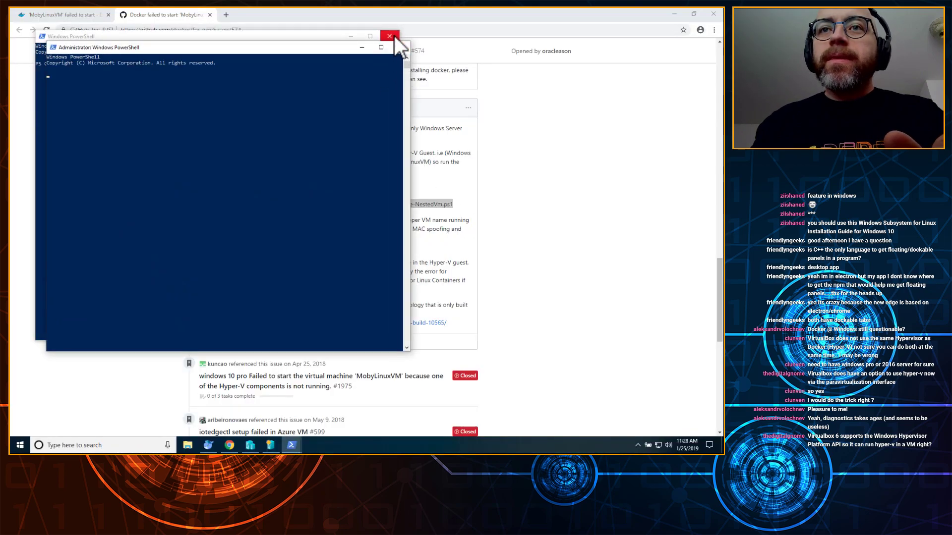
pyautogui.click(394, 37)
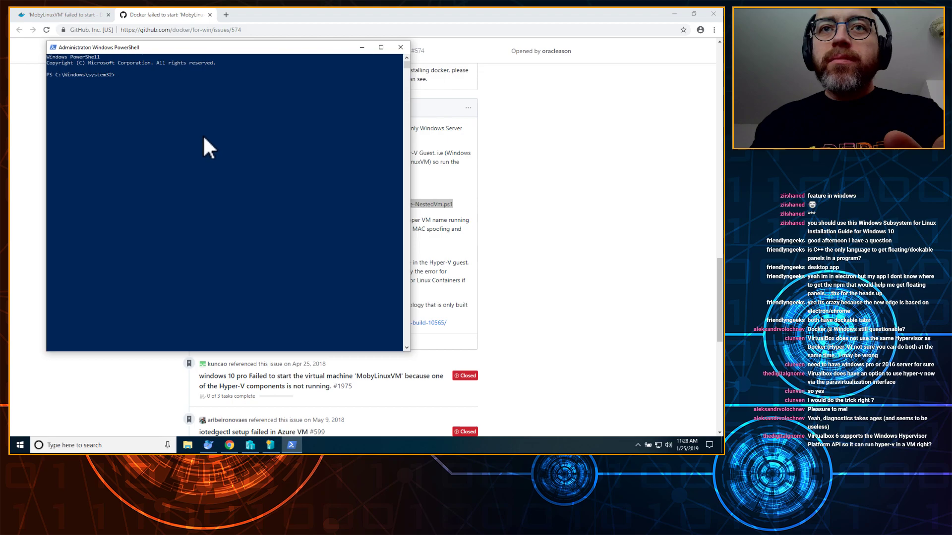
pyautogui.click(532, 210)
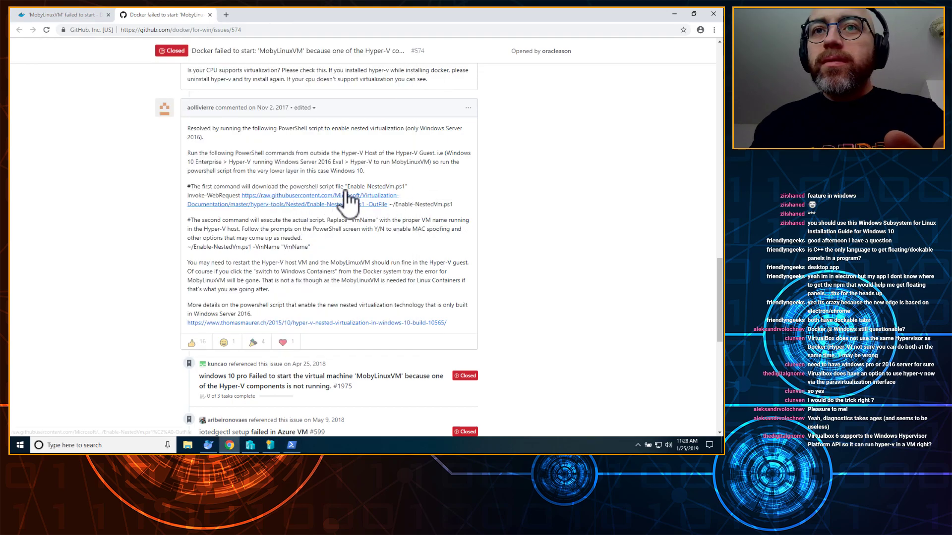
# Step: Paste and run the Enable-NestedVm.ps1 download command in administrator PowerShell, then return to GitHub
pyautogui.moveTo(340, 189)
pyautogui.mouseDown()
pyautogui.moveTo(453, 202)
pyautogui.moveTo(278, 190)
pyautogui.moveTo(344, 187)
pyautogui.mouseUp()
pyautogui.click(461, 205)
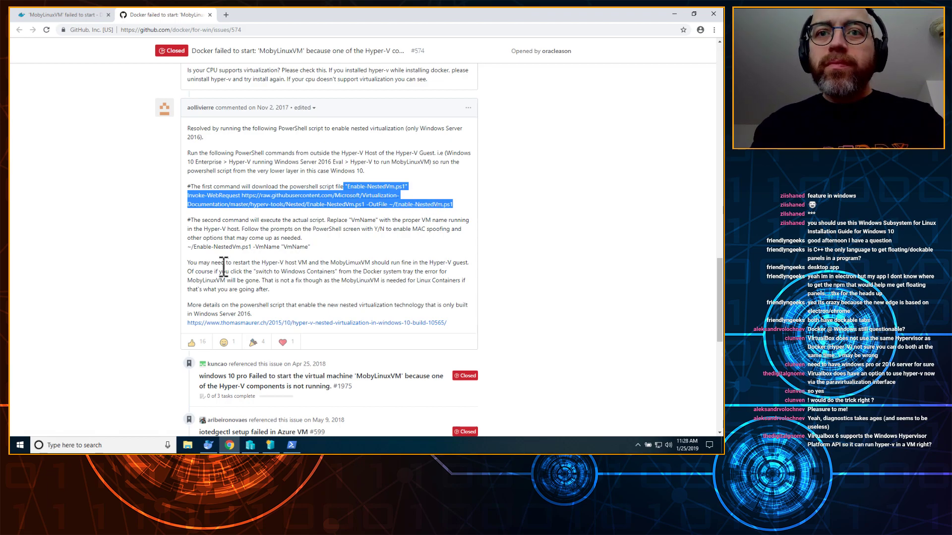
pyautogui.click(291, 445)
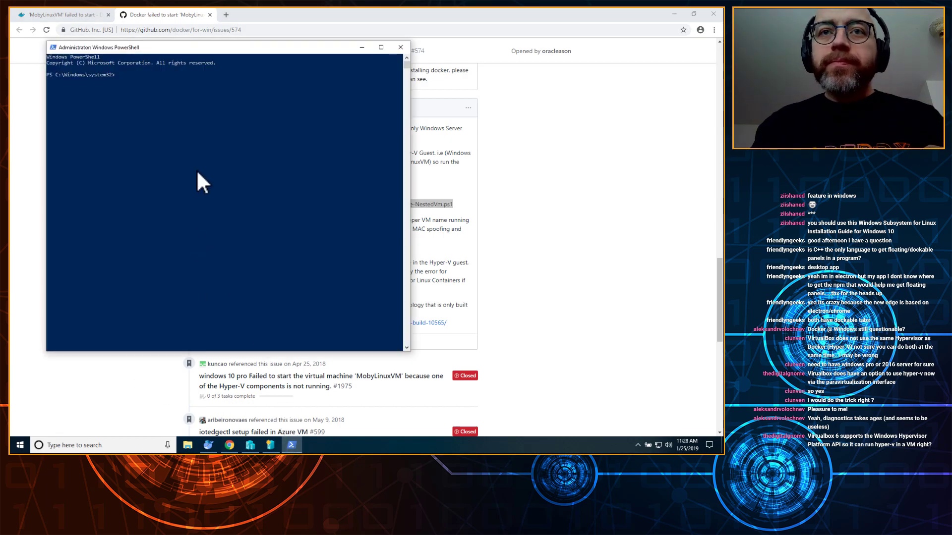
pyautogui.rightClick(190, 146)
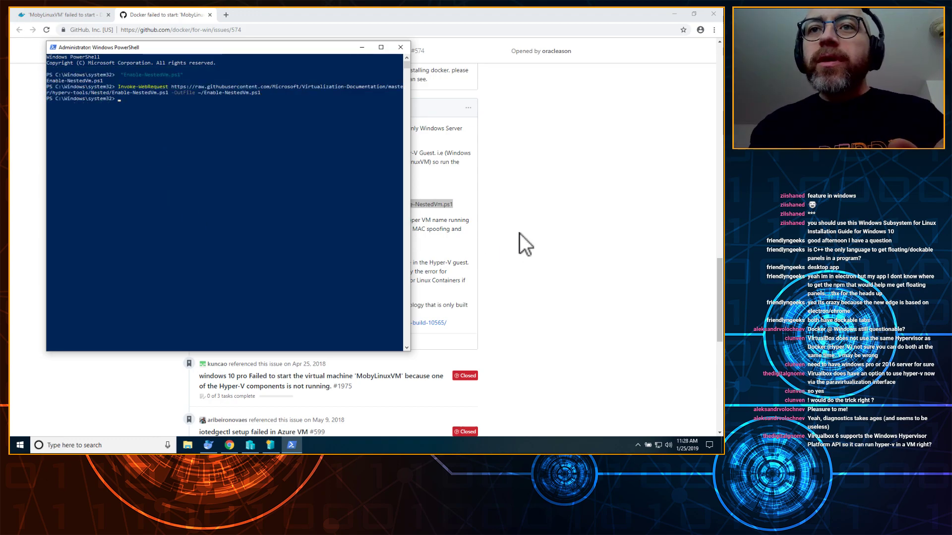
pyautogui.hotkey('alt', 'Tab')
pyautogui.click(464, 213)
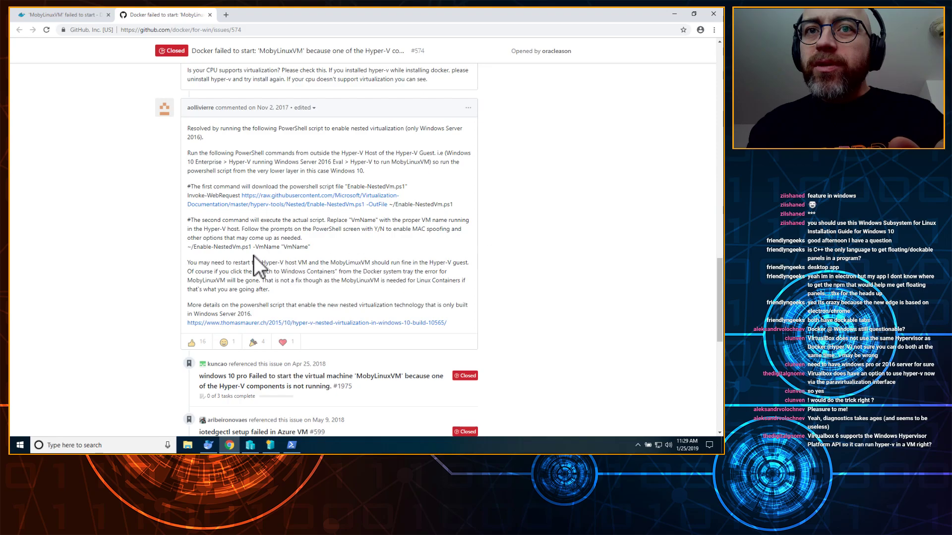
# Step: Copy the line ~/Enable-NestedVm.ps1 -VmName "VmName" from the comment and switch to Hyper-V Manager
pyautogui.moveTo(262, 220); pyautogui.dragTo(328, 229)
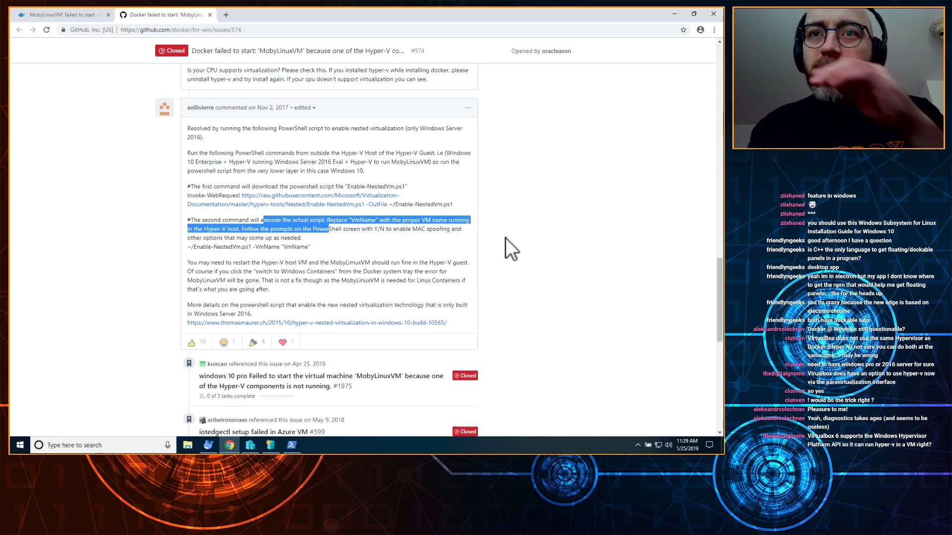
pyautogui.click(534, 238)
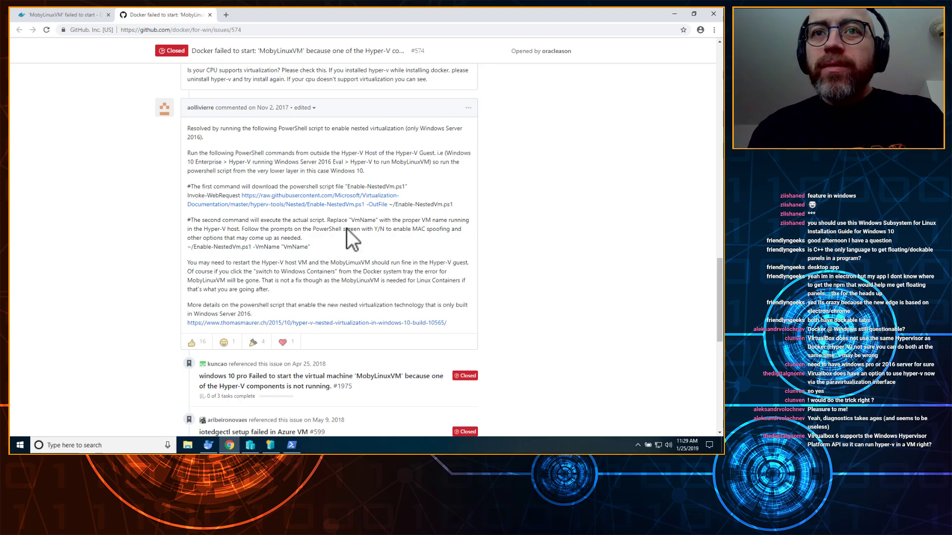
pyautogui.moveTo(313, 245); pyautogui.dragTo(186, 246)
pyautogui.rightClick(208, 240)
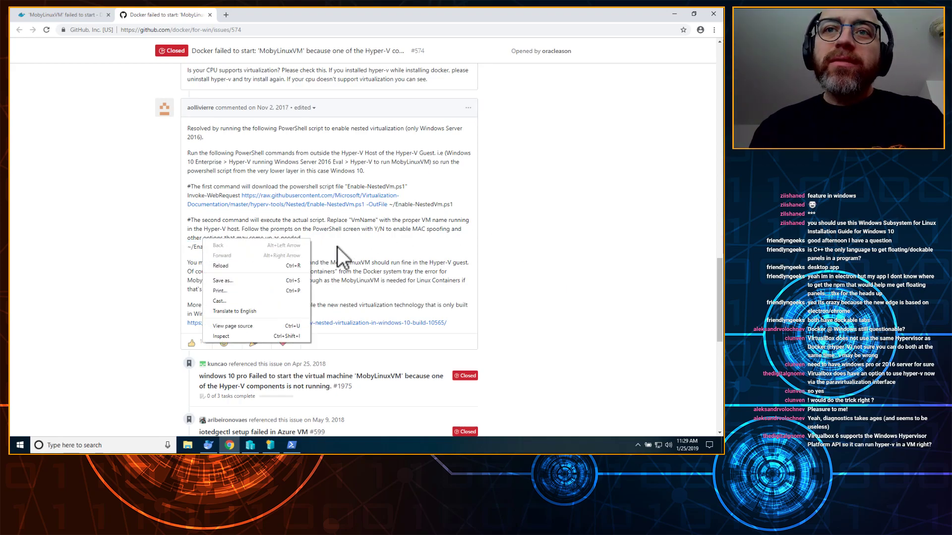
pyautogui.click(327, 247)
pyautogui.moveTo(312, 249); pyautogui.dragTo(188, 246)
pyautogui.rightClick(189, 246)
pyautogui.click(200, 252)
pyautogui.click(251, 444)
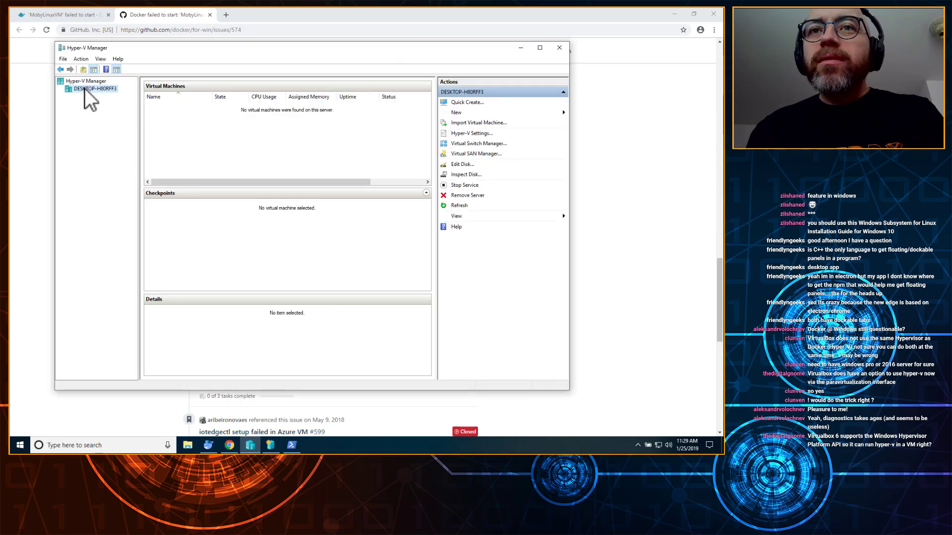
# Step: Reposition the VM image download window and upload Docker's diagnostics. Then return to administrator PowerShell
pyautogui.click(270, 444)
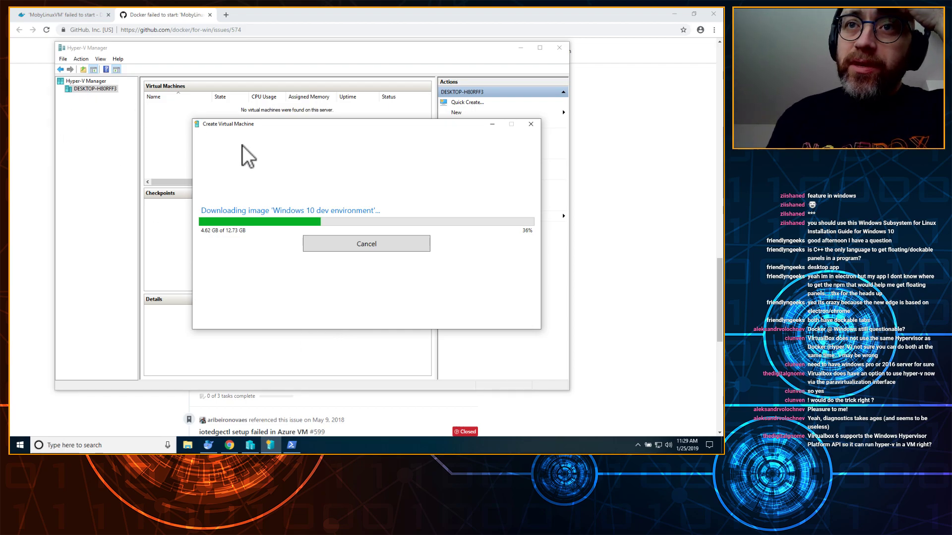
pyautogui.moveTo(404, 124); pyautogui.dragTo(368, 159)
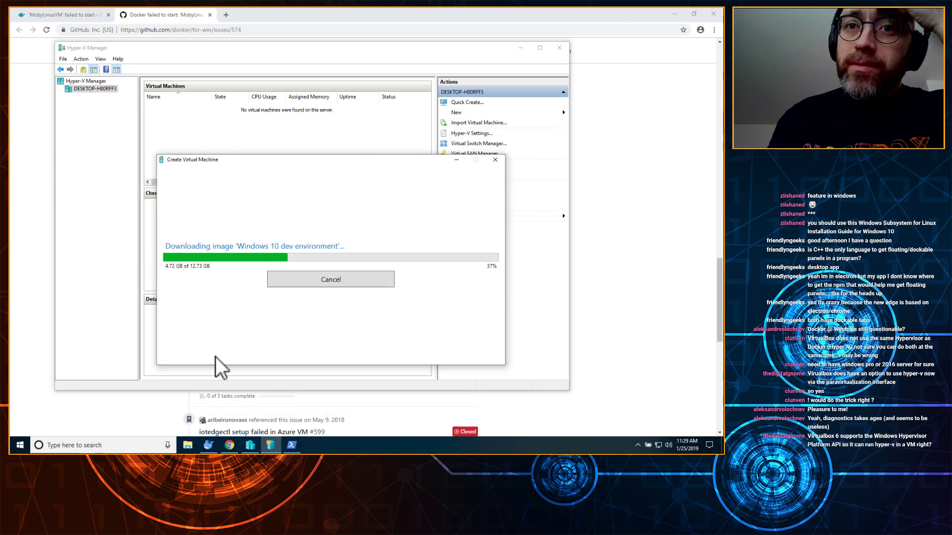
pyautogui.click(207, 446)
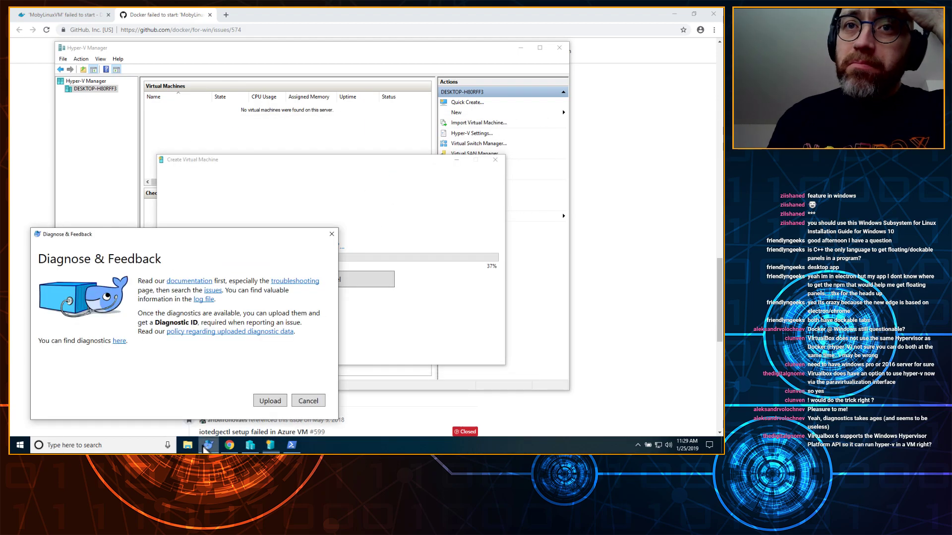
pyautogui.click(271, 401)
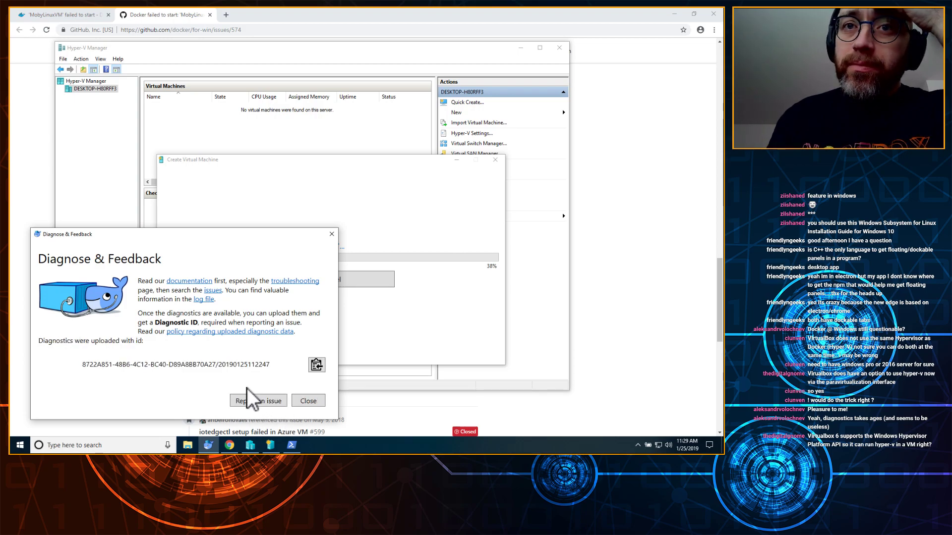
pyautogui.click(308, 402)
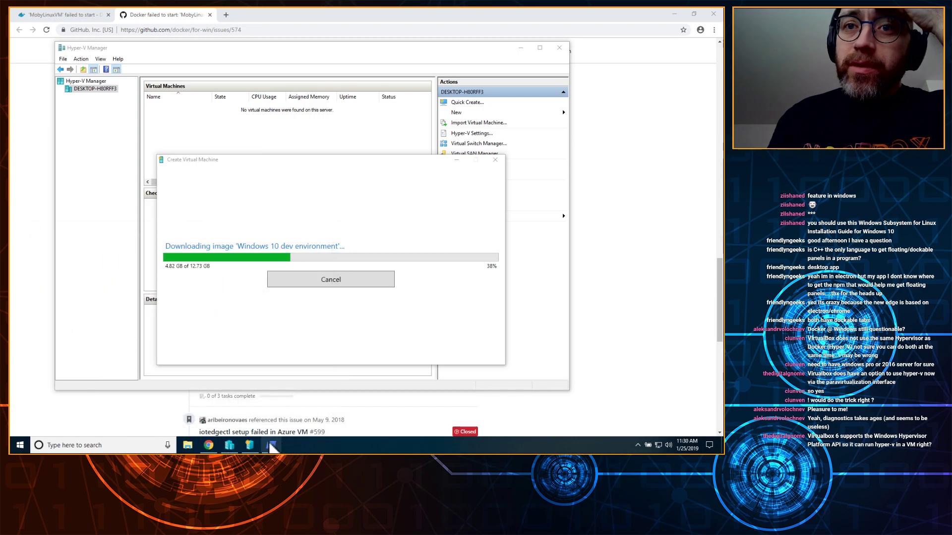
pyautogui.click(272, 446)
pyautogui.moveTo(209, 445)
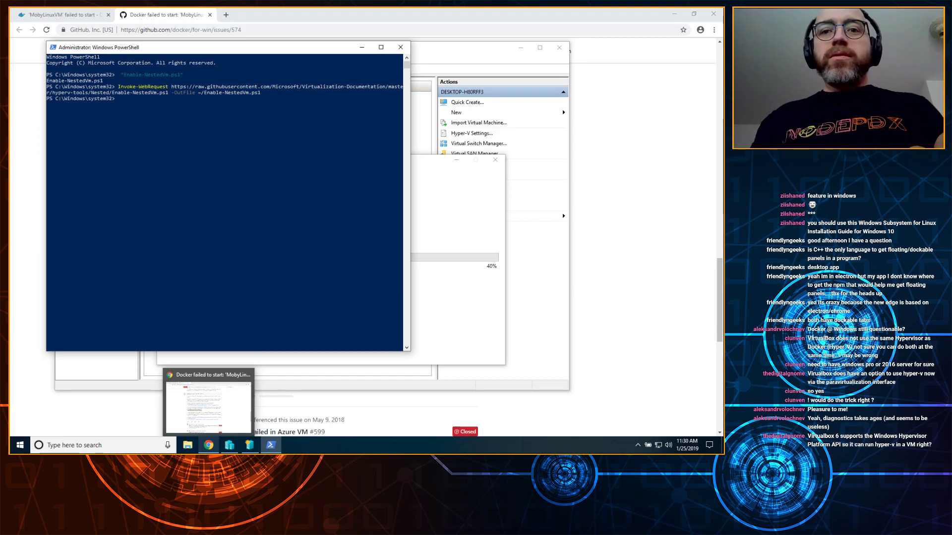
# Step: Paste the Enable-NestedVm command at the prompt with the VmName changed to MobyLinuxVM
pyautogui.click(208, 404)
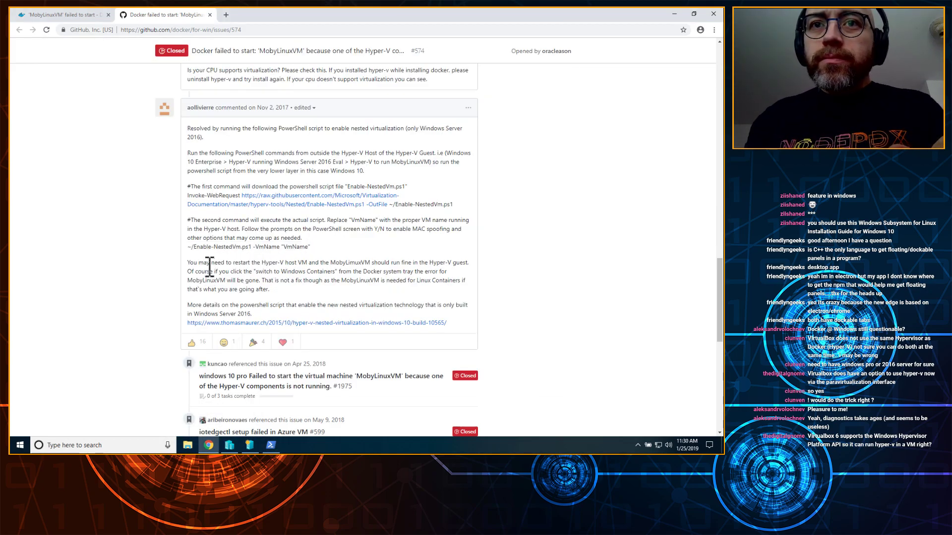
pyautogui.moveTo(262, 258); pyautogui.dragTo(413, 292)
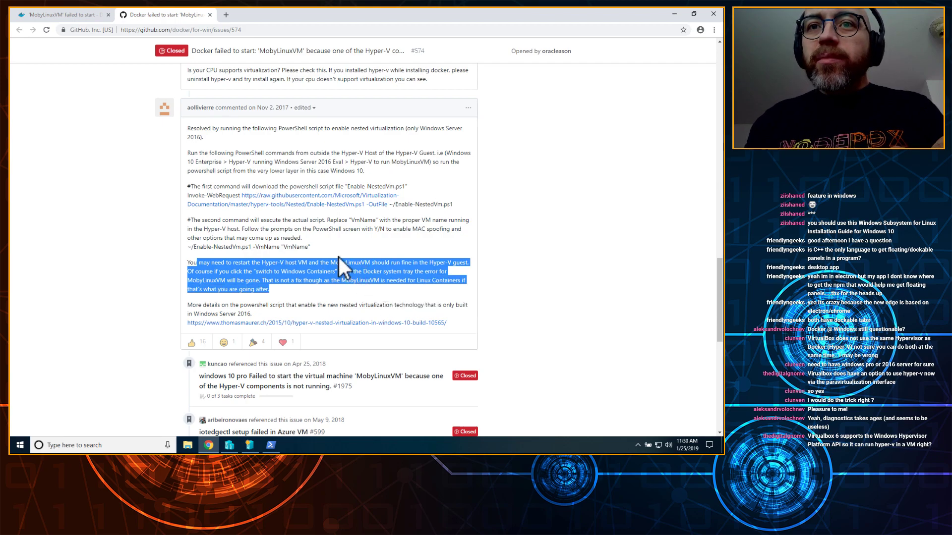
pyautogui.click(270, 445)
pyautogui.rightClick(209, 132)
pyautogui.press('BackSpace')
pyautogui.press('BackSpace')
pyautogui.press('BackSpace')
pyautogui.press('BackSpace')
pyautogui.press('BackSpace')
pyautogui.press('BackSpace')
pyautogui.press('BackSpace')
pyautogui.write('MobyLinuxVM"')
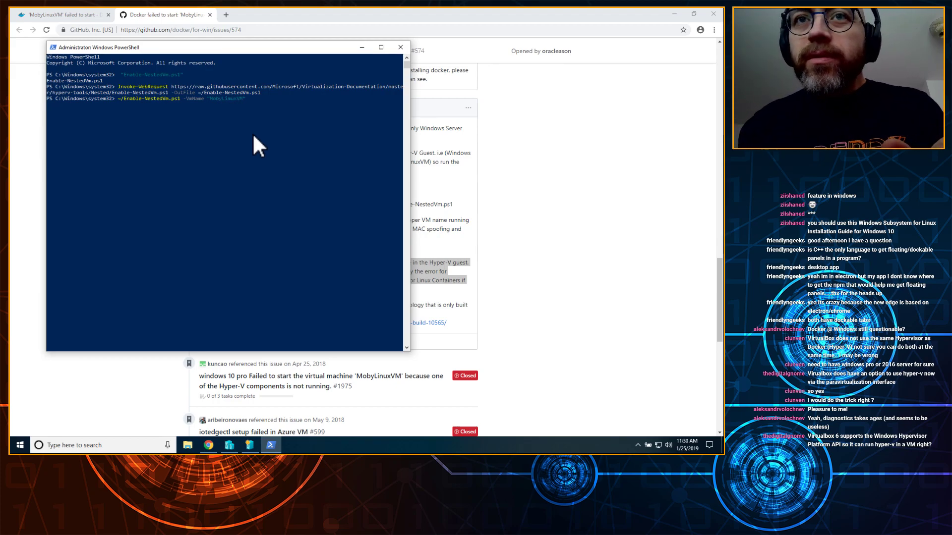
# Step: Rerun the MobyLinuxVM script command from history, which fails because running scripts is disabled
pyautogui.hotkey('alt', 'Tab')
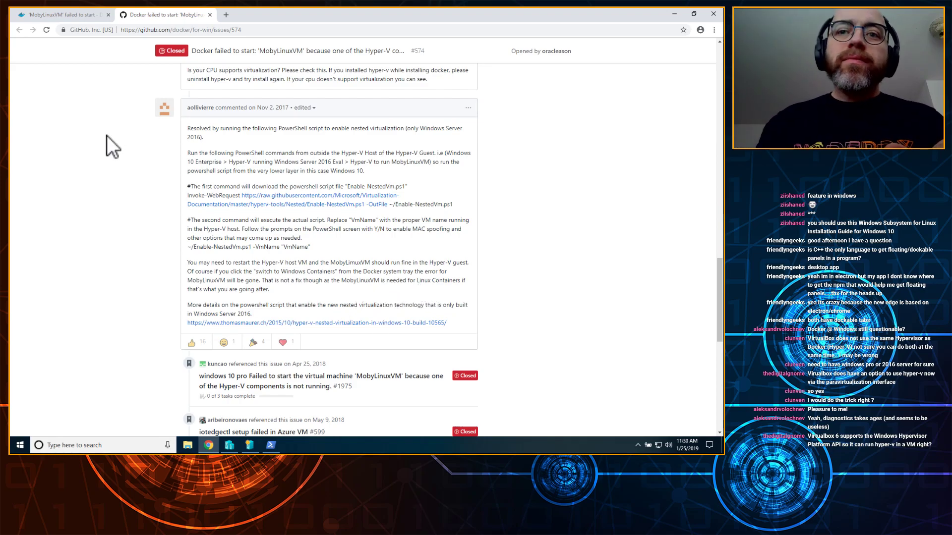
pyautogui.click(270, 445)
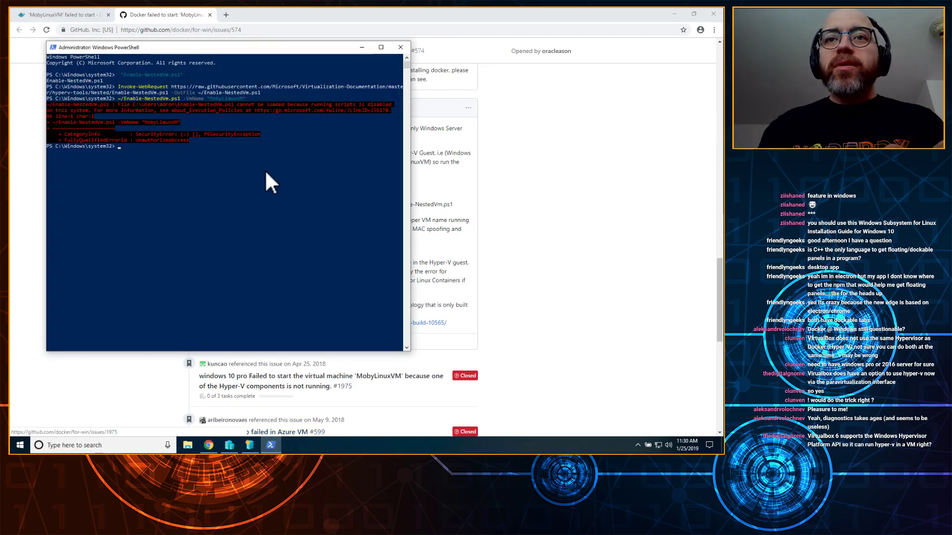
pyautogui.press('Up')
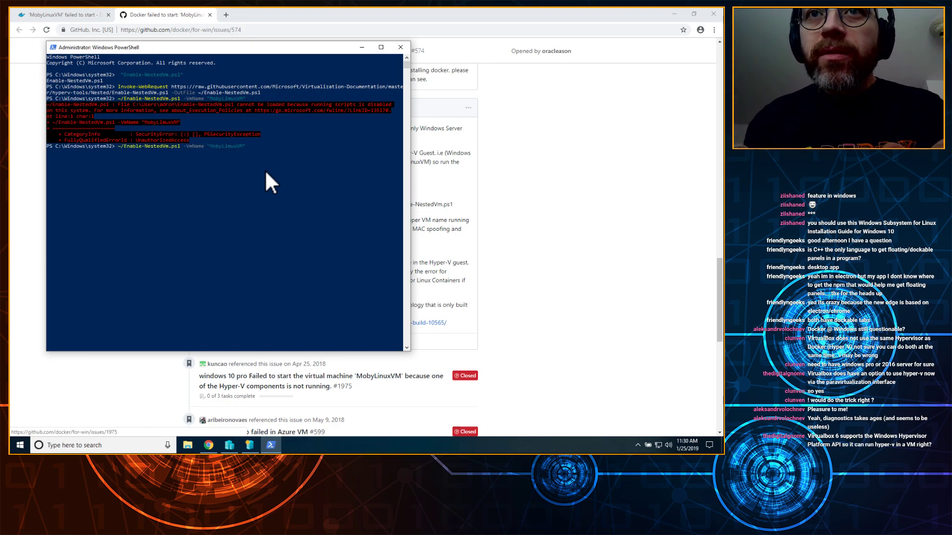
pyautogui.press('Return')
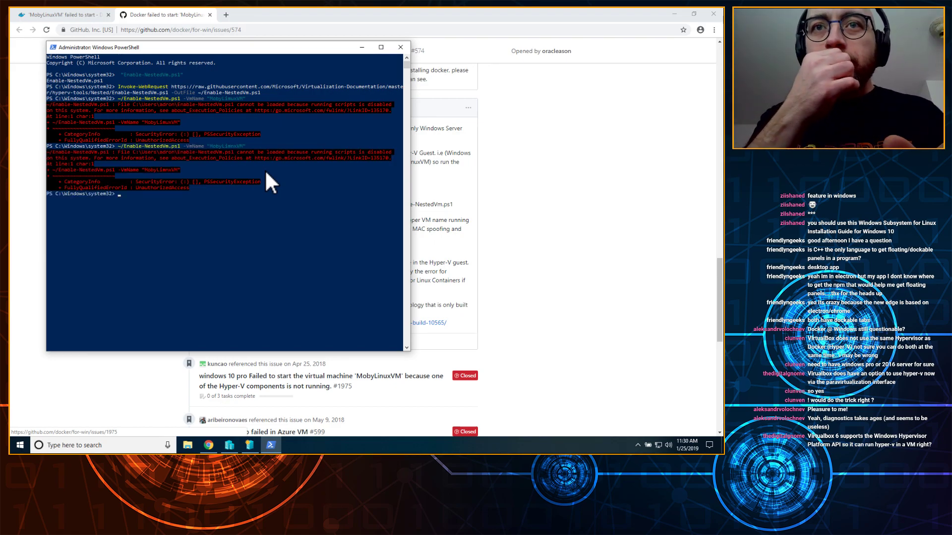
pyautogui.press('Up')
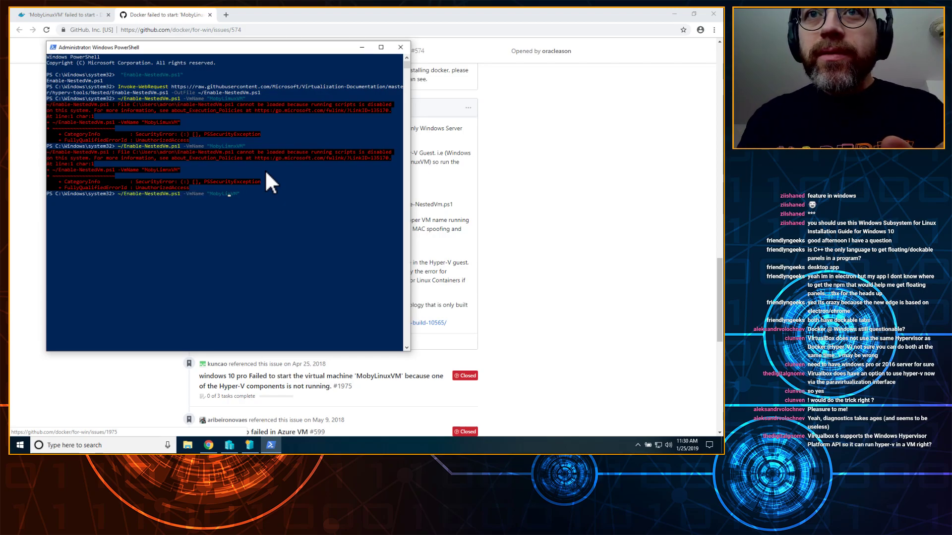
pyautogui.write('n')
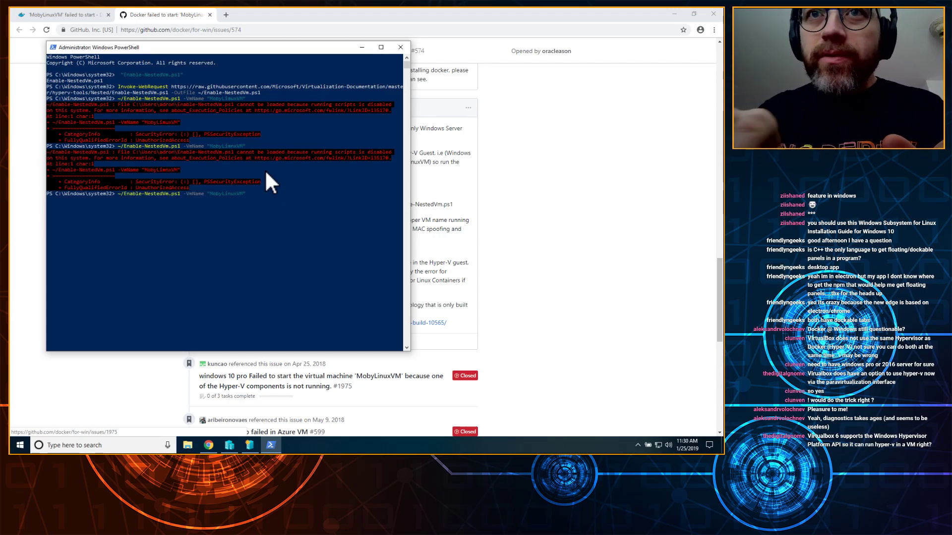
pyautogui.write('u')
pyautogui.press('Return')
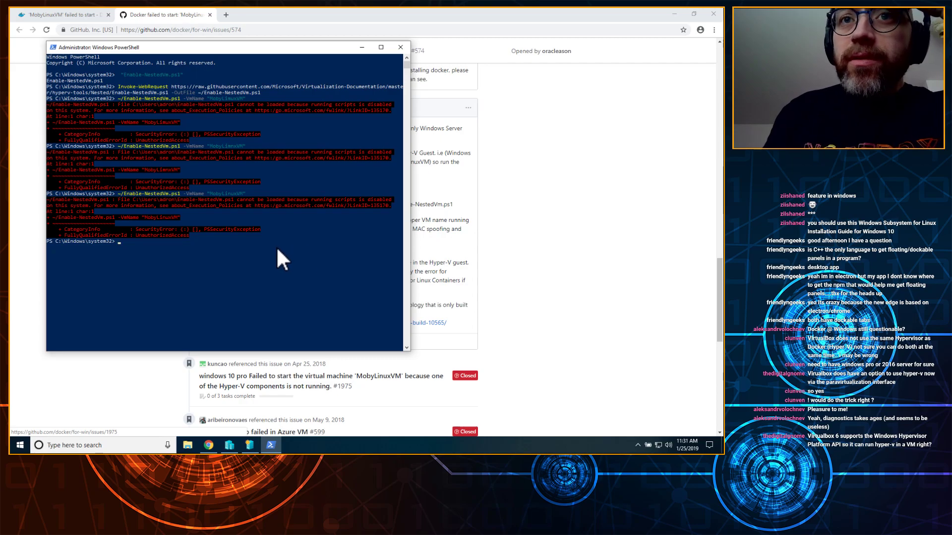
# Step: Search 'enable scirpt execution on windows 10 powershell' and open the tenForums execution-policy tutorial
pyautogui.click(516, 232)
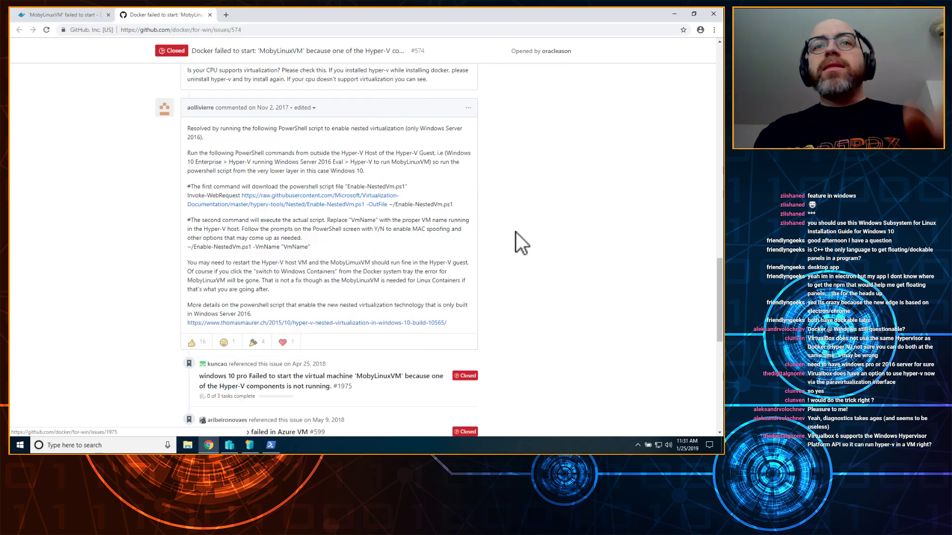
pyautogui.hotkey('ctrl', 't')
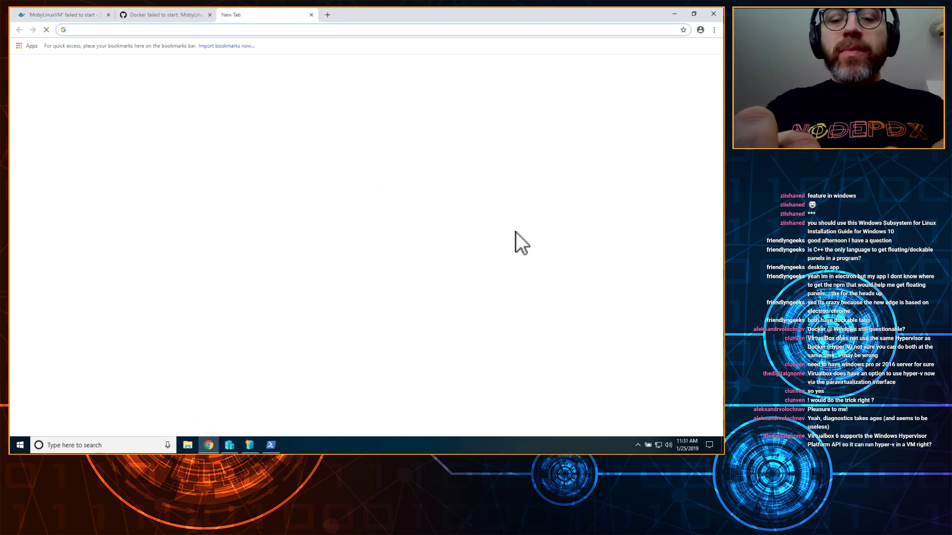
pyautogui.write('enable scirpt execution on windows 1')
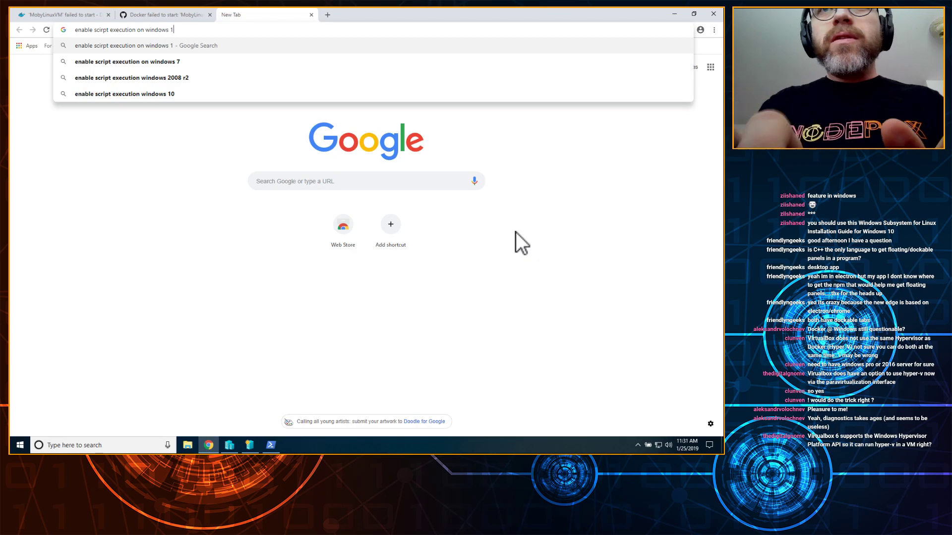
pyautogui.write('0 powershell')
pyautogui.press('Return')
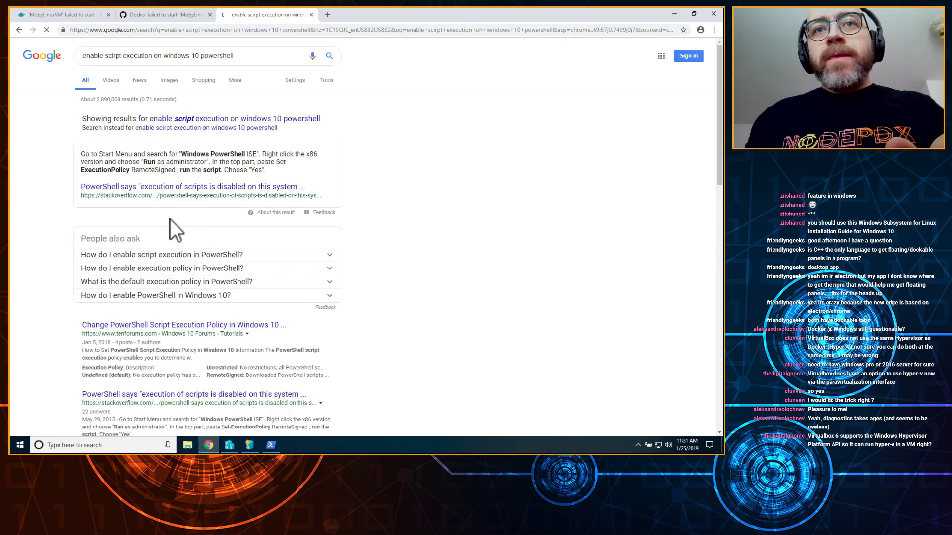
pyautogui.click(148, 328)
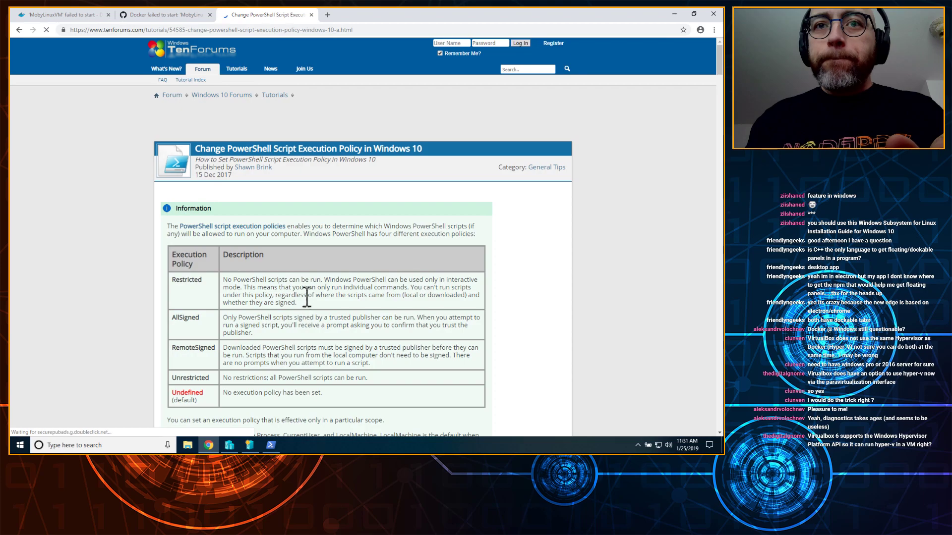
pyautogui.scroll(-3, 305, 295)
pyautogui.scroll(-1, 298, 288)
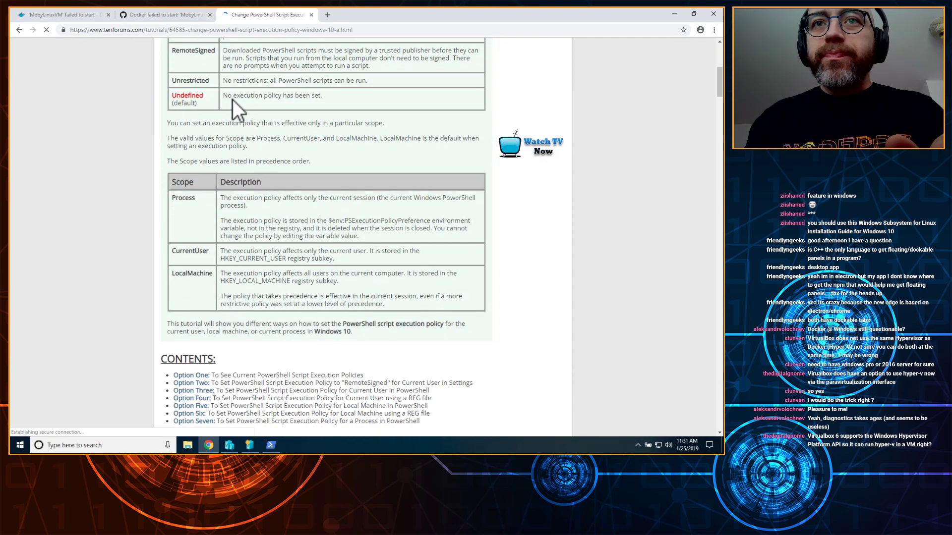
pyautogui.scroll(-3, 291, 223)
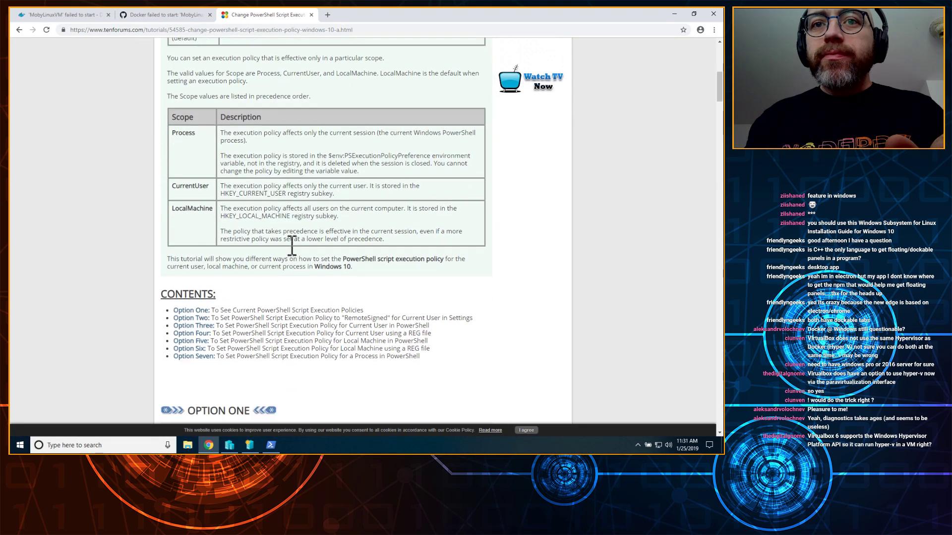
pyautogui.scroll(-5, 291, 221)
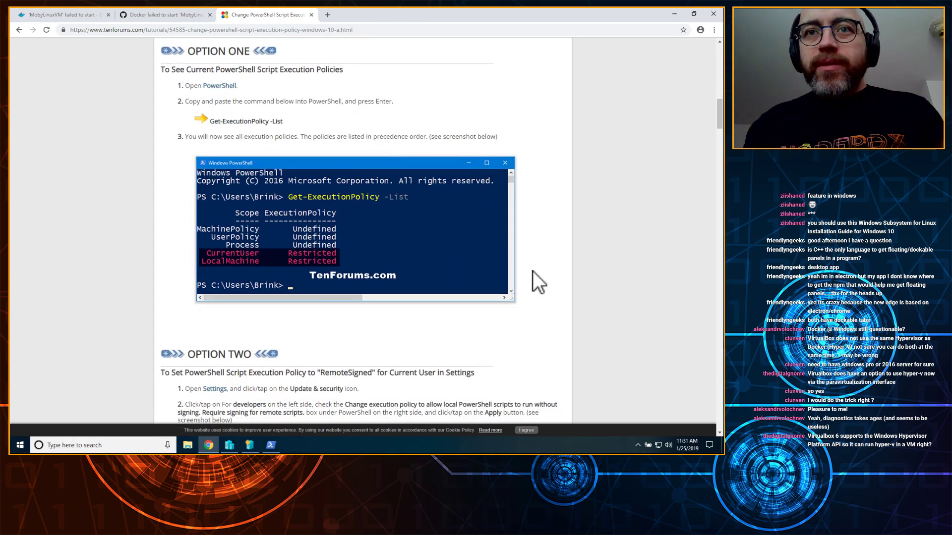
# Step: Run Get-ExecutionPolicy in administrator PowerShell, clearing with cls and rerunning; it reports Restricted
pyautogui.click(271, 445)
pyautogui.write('Get-ExecutionPolicy')
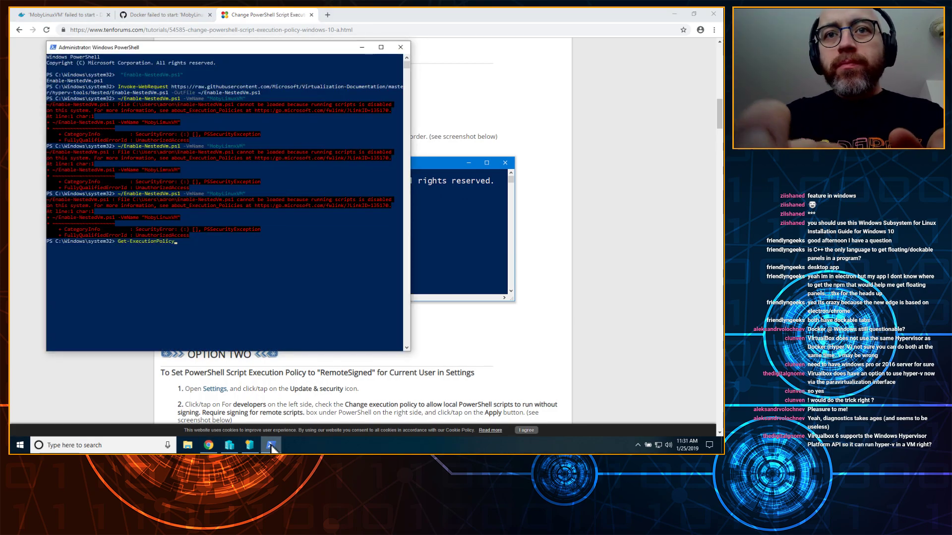
pyautogui.press('Return')
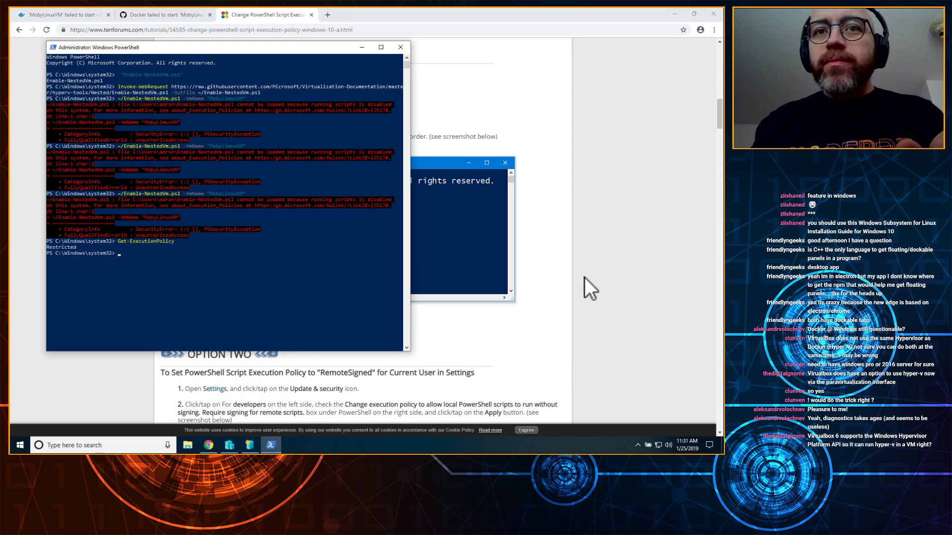
pyautogui.write('cls')
pyautogui.press('Return')
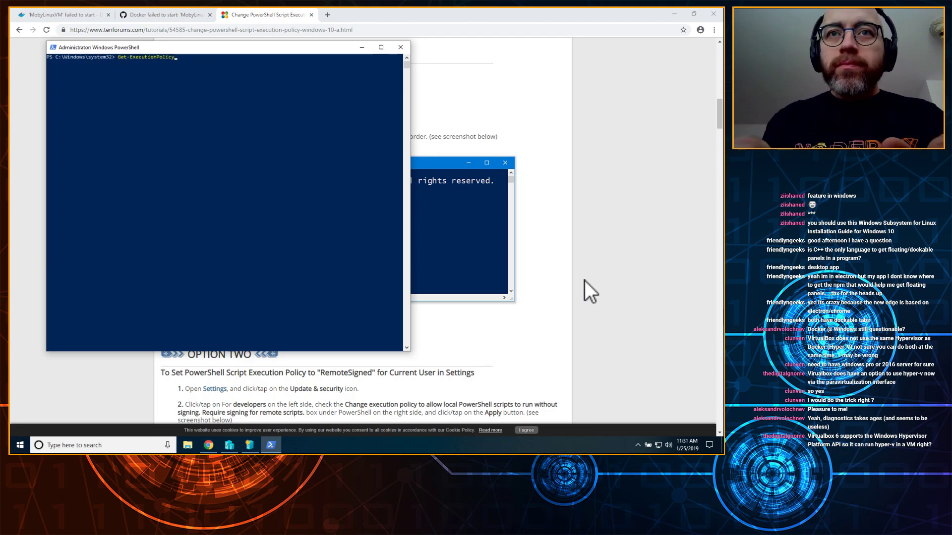
pyautogui.press('Return')
pyautogui.click(667, 241)
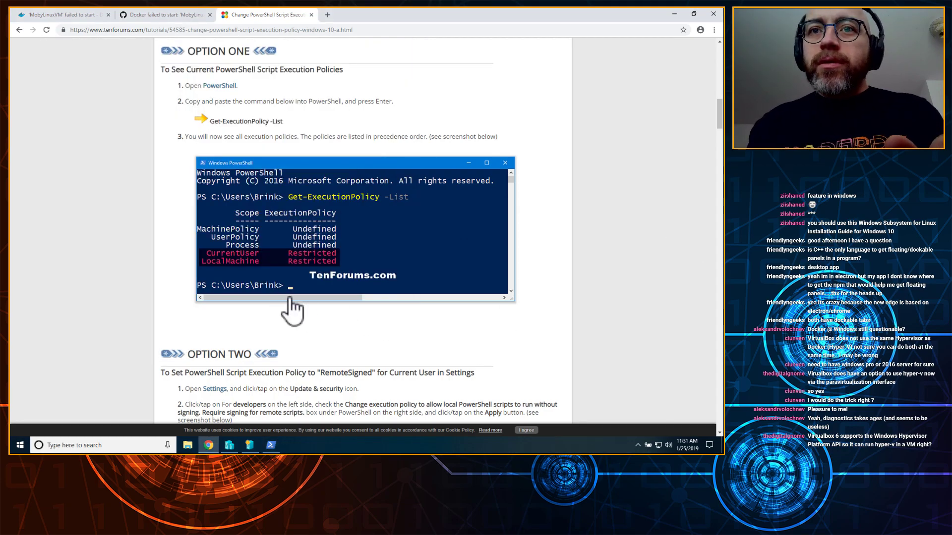
# Step: Scroll the TenForums tutorial down to Option Seven's Process-scope Set-ExecutionPolicy commands
pyautogui.scroll(-2, 333, 313)
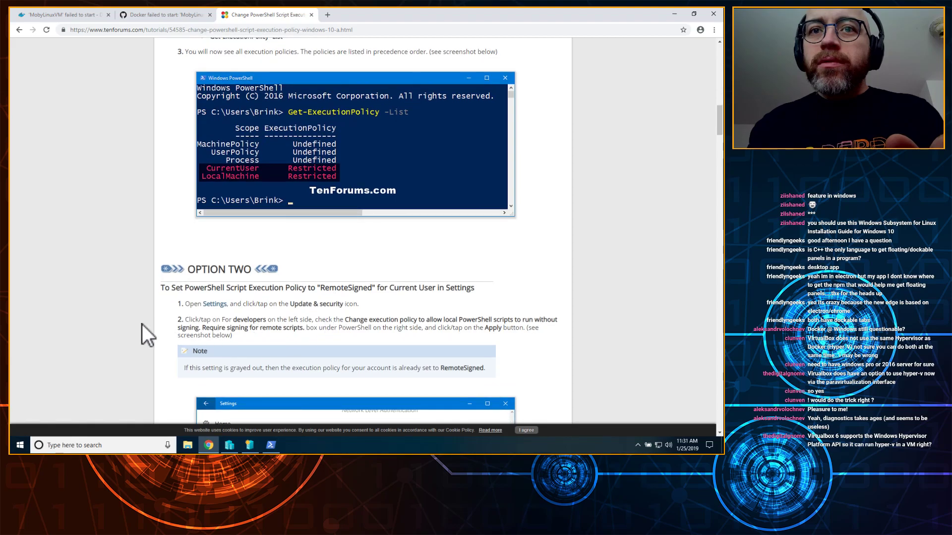
pyautogui.scroll(-3, 132, 327)
pyautogui.scroll(-2, 278, 183)
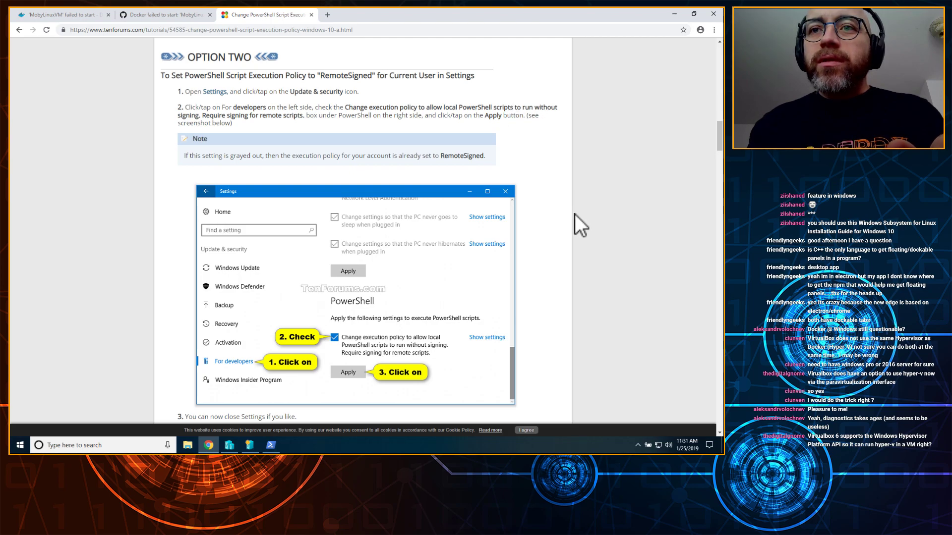
pyautogui.scroll(-5, 576, 235)
pyautogui.scroll(-5, 575, 218)
pyautogui.scroll(3, 575, 218)
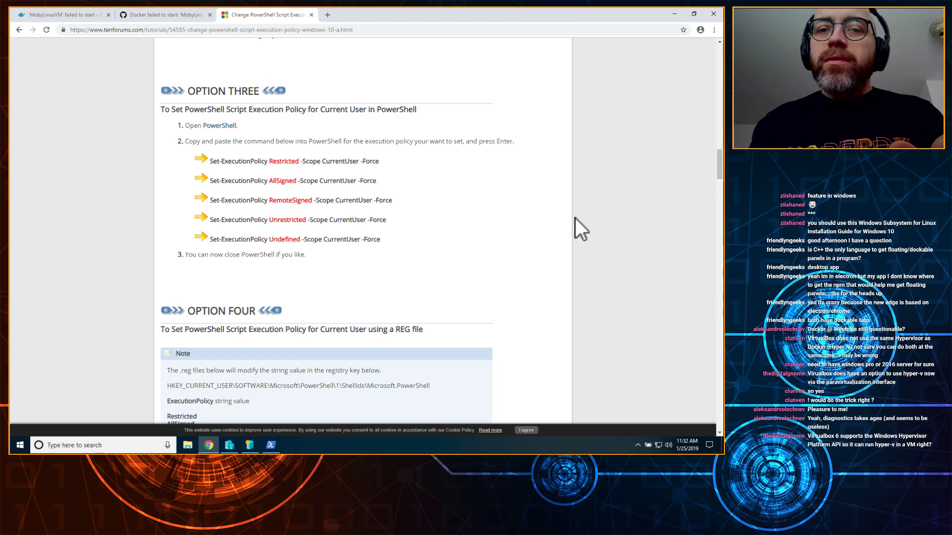
pyautogui.scroll(-4, 575, 218)
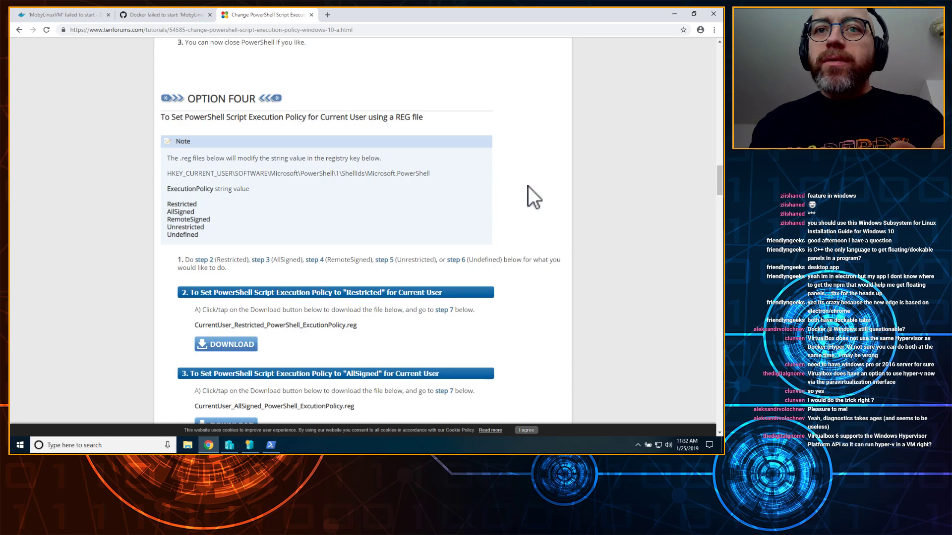
pyautogui.scroll(-1, 528, 186)
pyautogui.scroll(5, 534, 185)
pyautogui.scroll(-6, 534, 185)
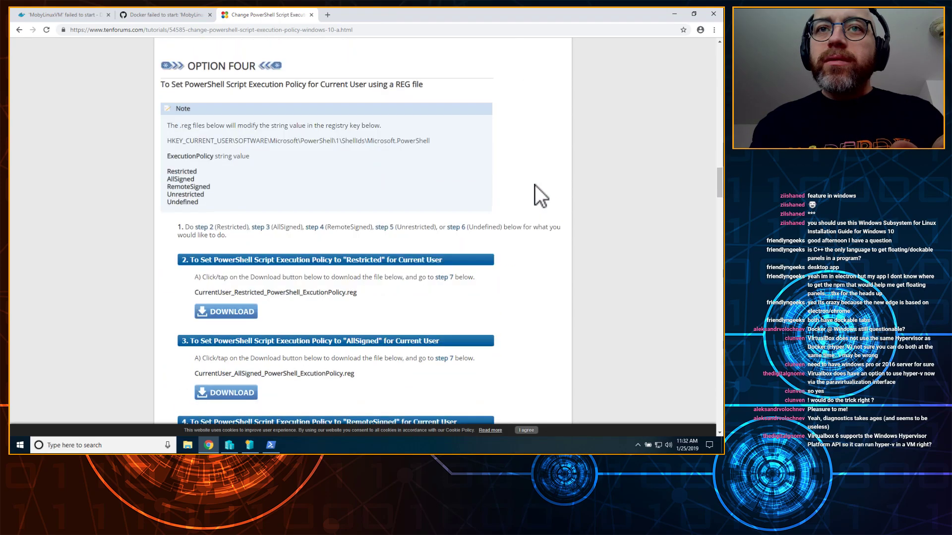
pyautogui.scroll(-5, 535, 186)
pyautogui.scroll(-5, 534, 185)
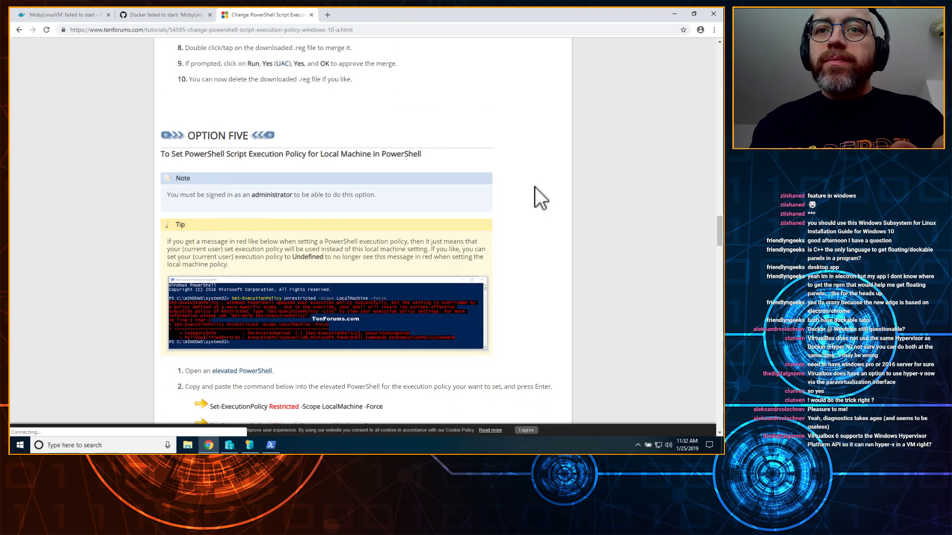
pyautogui.scroll(-4, 535, 186)
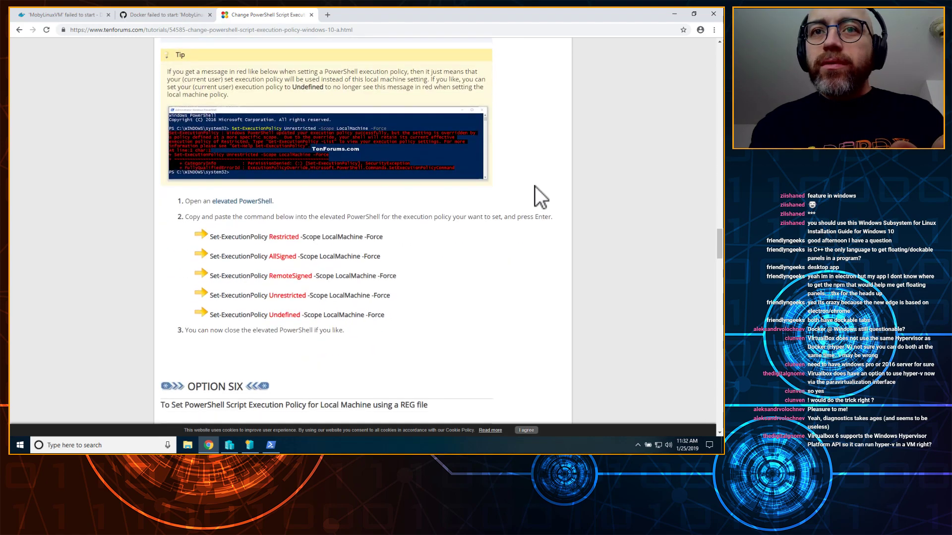
pyautogui.scroll(-2, 534, 187)
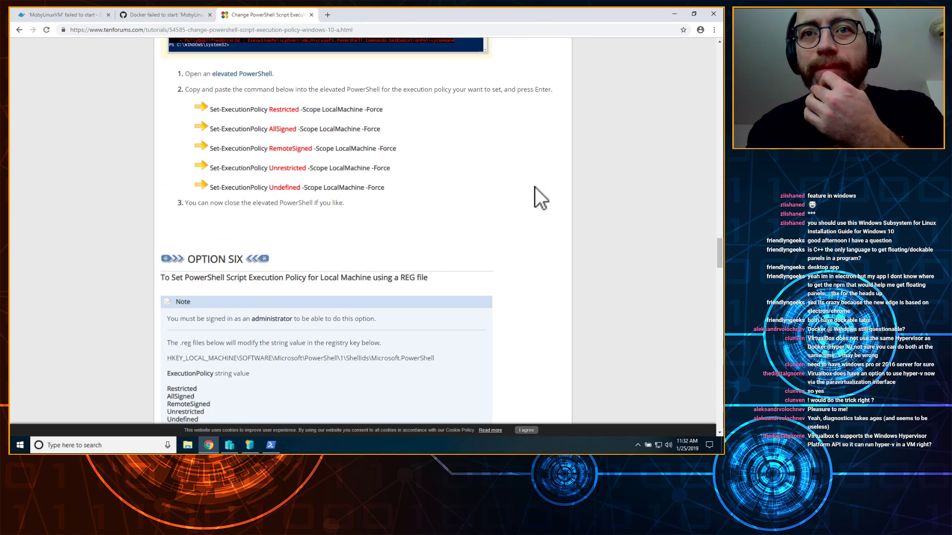
pyautogui.scroll(-10, 534, 187)
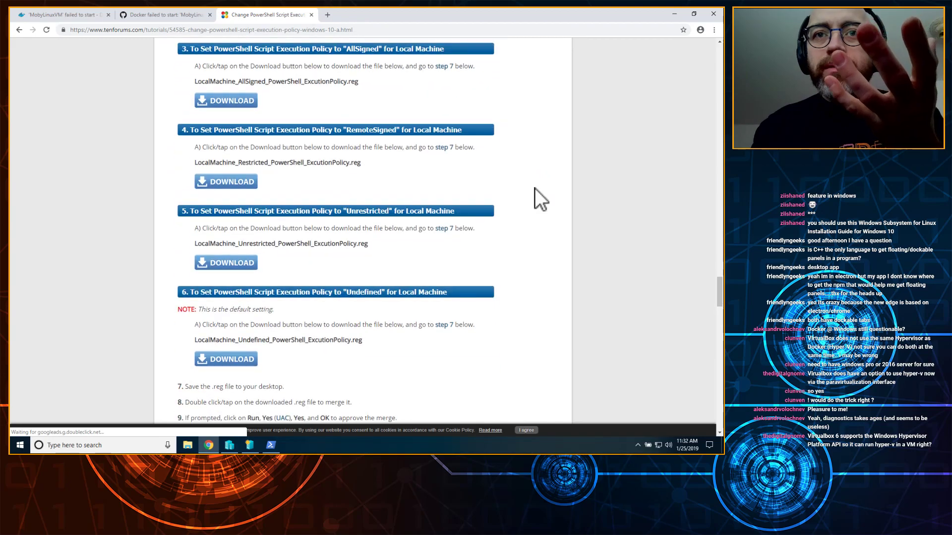
pyautogui.scroll(-8, 534, 189)
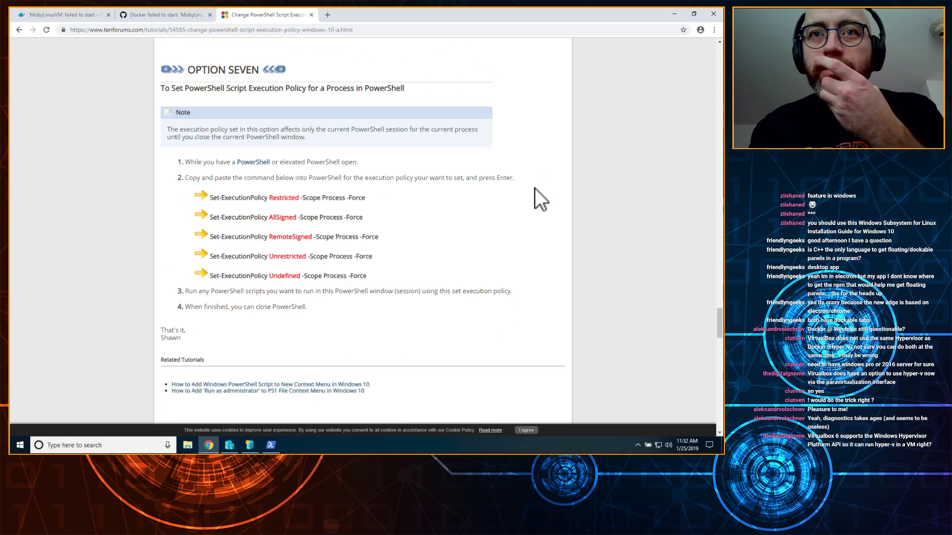
pyautogui.scroll(-3, 534, 188)
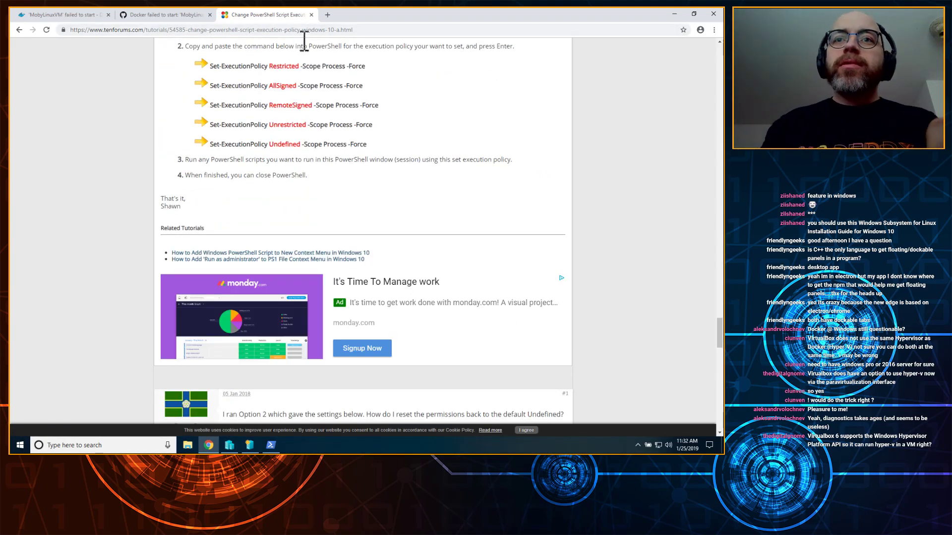
# Step: Search 'change execution policy on wind' and open Microsoft's Set-ExecutionPolicy documentation
pyautogui.click(414, 34)
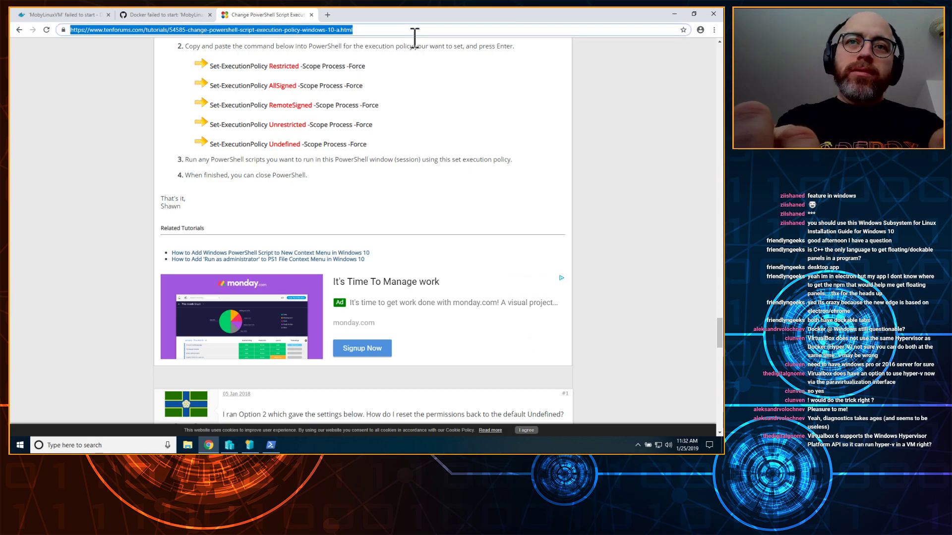
pyautogui.write('change')
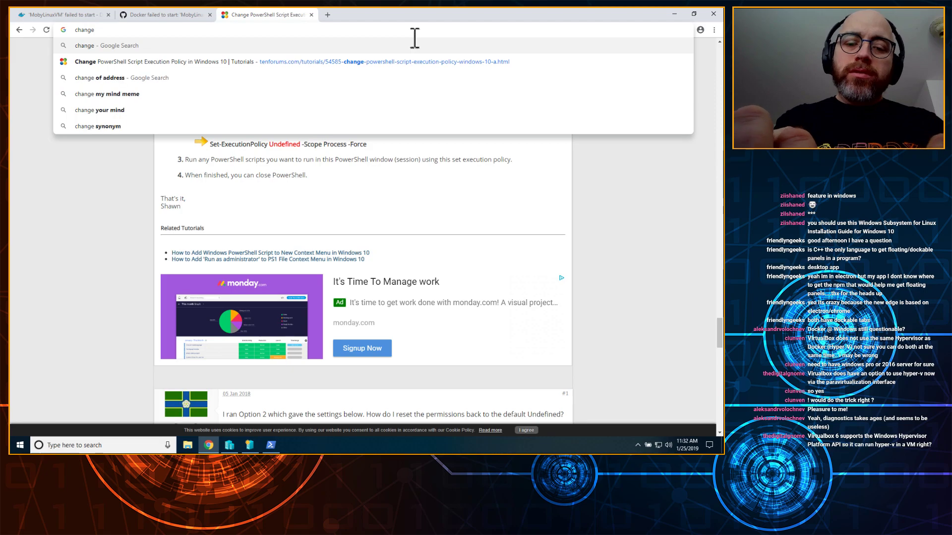
pyautogui.write(' execution po')
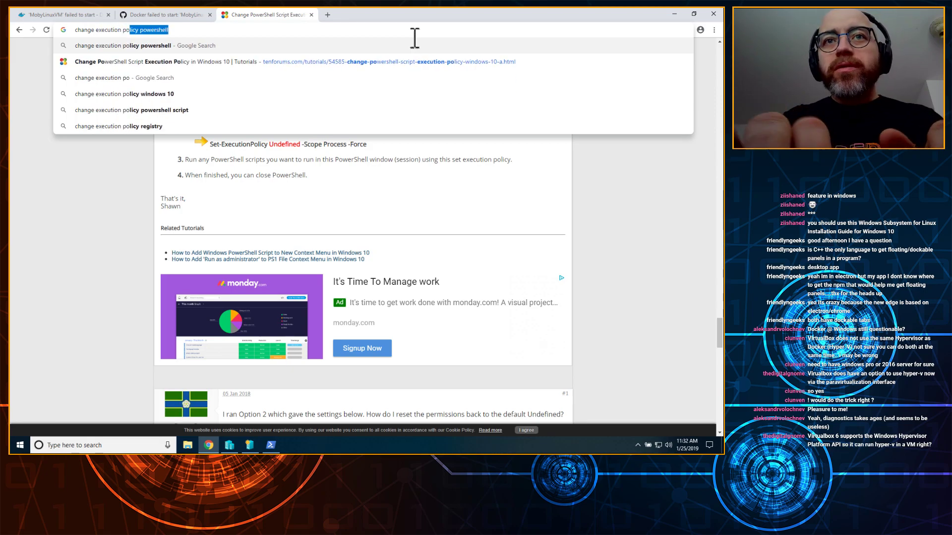
pyautogui.write('licy on windows 10')
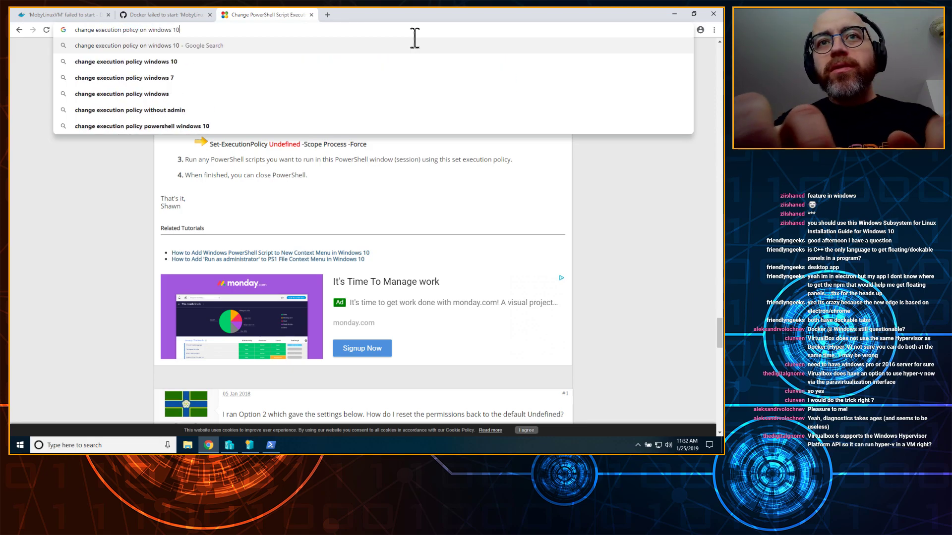
pyautogui.press('Return')
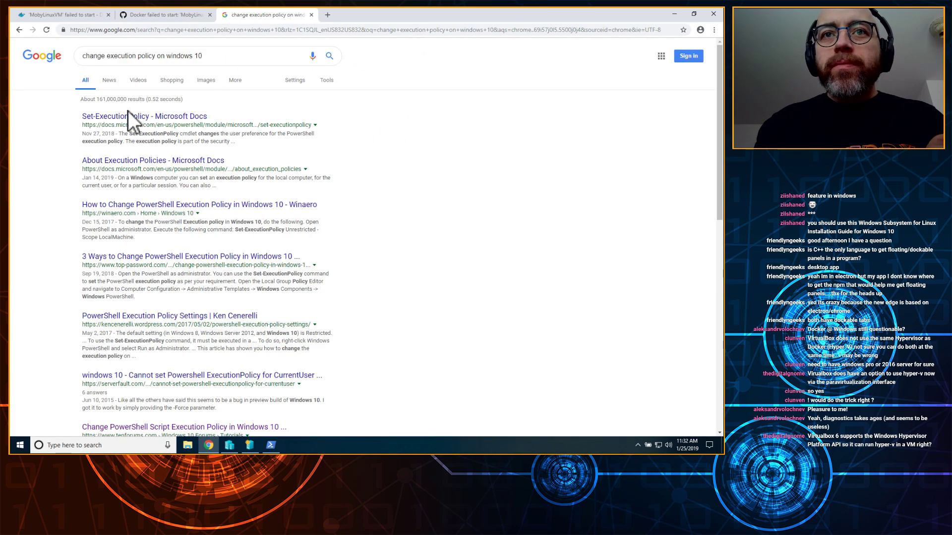
pyautogui.click(129, 119)
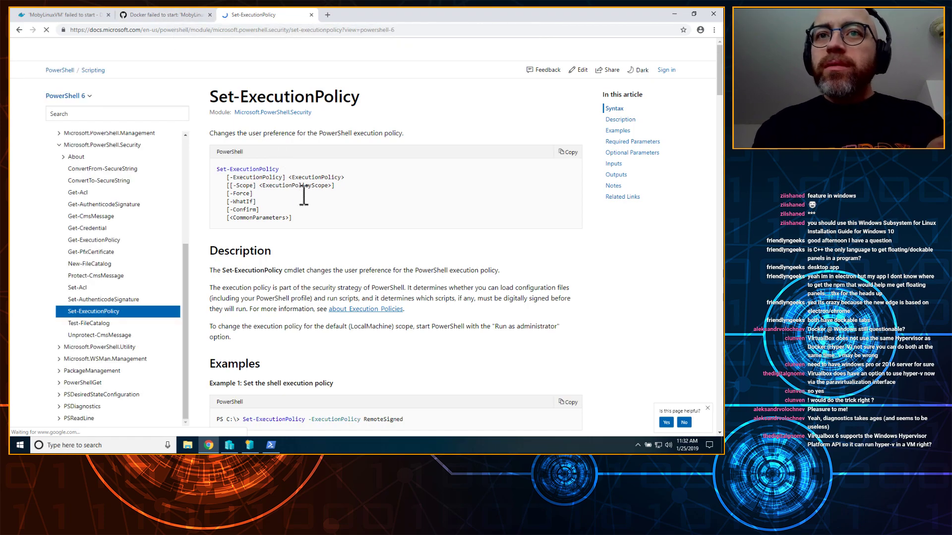
# Step: Take Example 1's Set-ExecutionPolicy -ExecutionPolicy RemoteSigned command over to administrator PowerShell
pyautogui.scroll(-3, 420, 234)
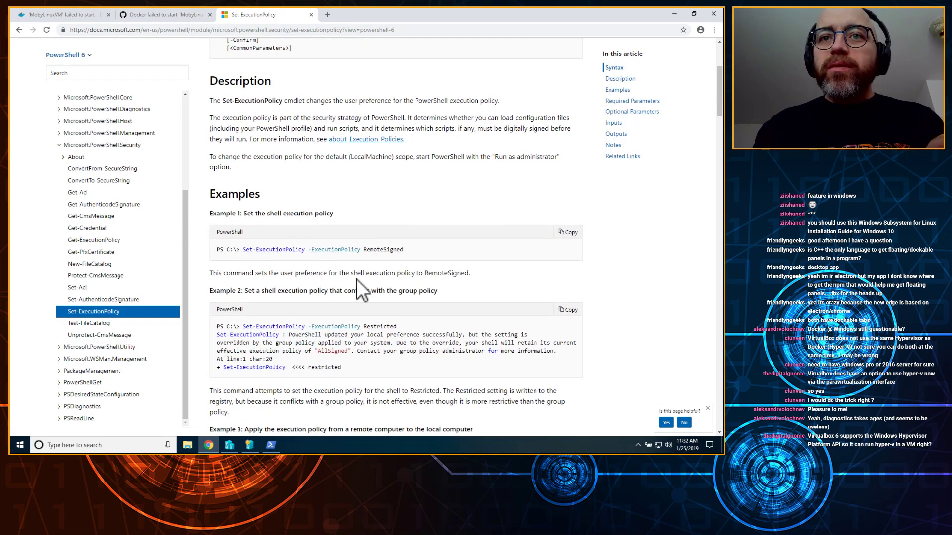
pyautogui.moveTo(234, 251)
pyautogui.mouseDown()
pyautogui.moveTo(412, 242)
pyautogui.moveTo(272, 253)
pyautogui.moveTo(230, 242)
pyautogui.mouseUp()
pyautogui.hotkey('ctrl', 'c')
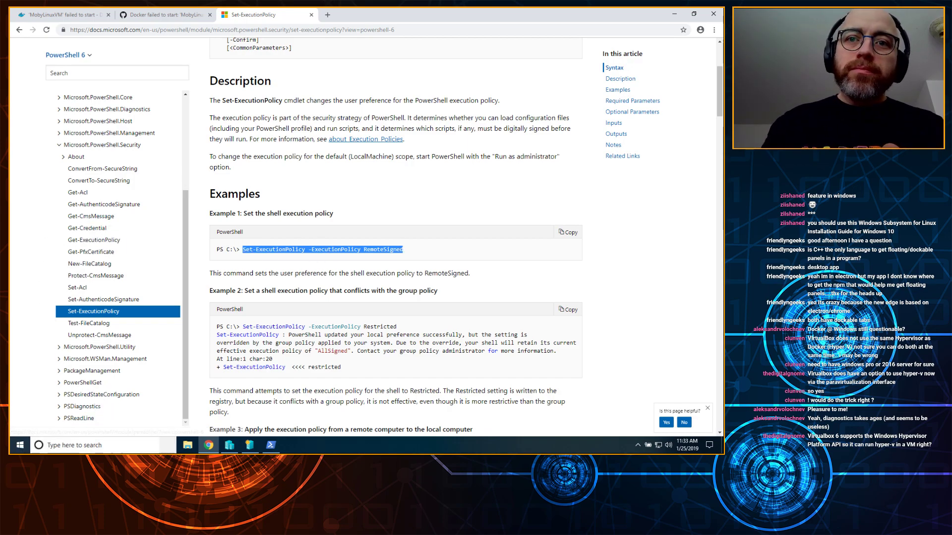
pyautogui.click(270, 444)
# Step: Set the PowerShell execution policy to RemoteSigned, confirming the change with Y
pyautogui.rightClick(236, 199)
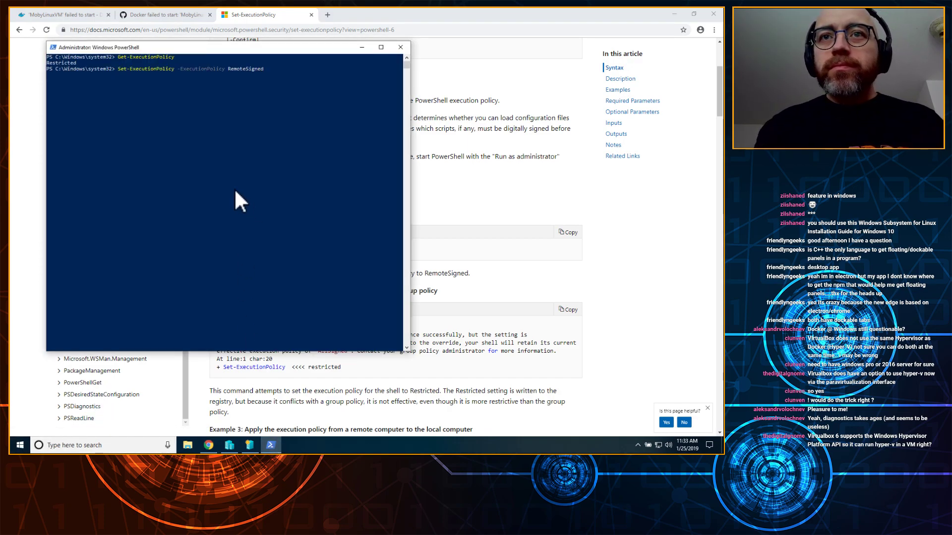
pyautogui.press('Return')
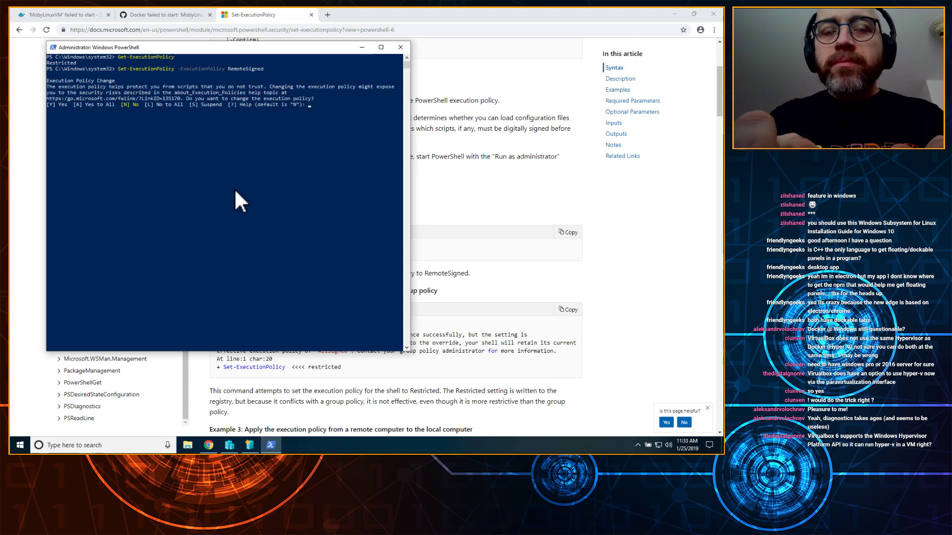
pyautogui.write('Y')
pyautogui.press('Return')
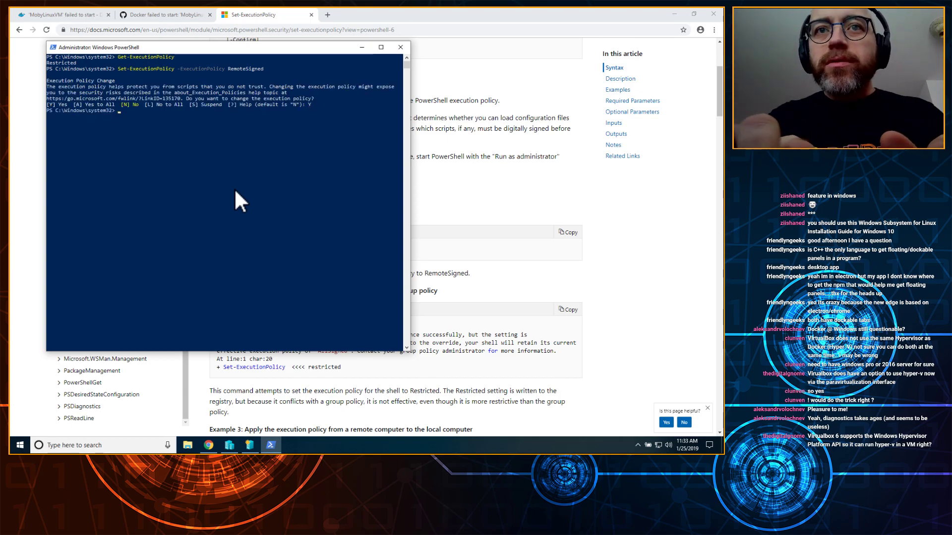
# Step: Rerun the earlier Invoke-WebRequest command to download Enable-NestedVm.ps1
pyautogui.press('Up')
pyautogui.press('Up')
pyautogui.press('Up')
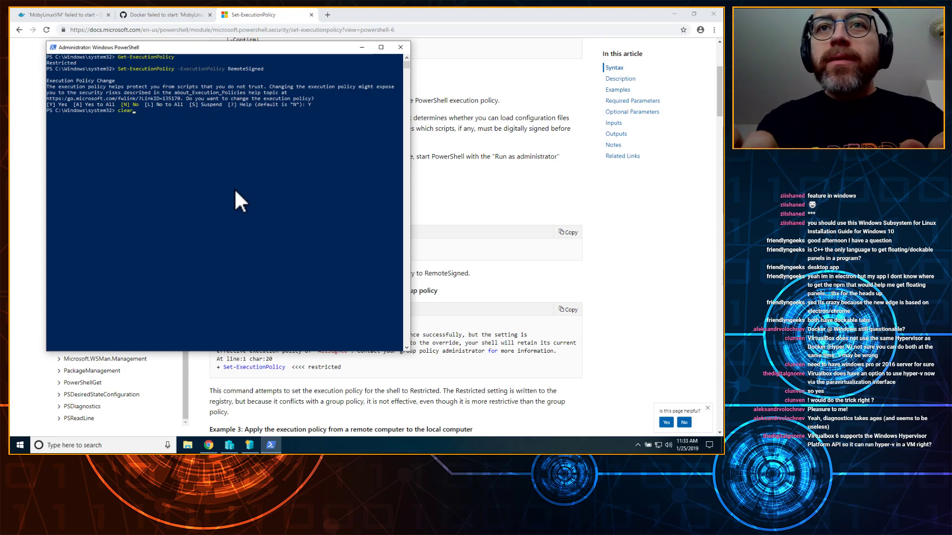
pyautogui.press('Up')
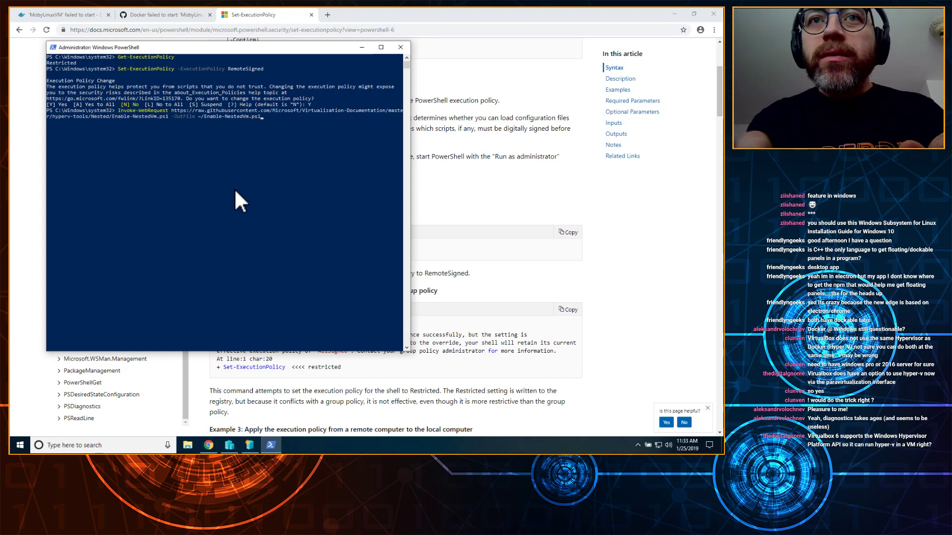
pyautogui.press('Return')
pyautogui.press('Up')
pyautogui.press('Up')
pyautogui.press('Up')
pyautogui.press('Up')
pyautogui.press('Up')
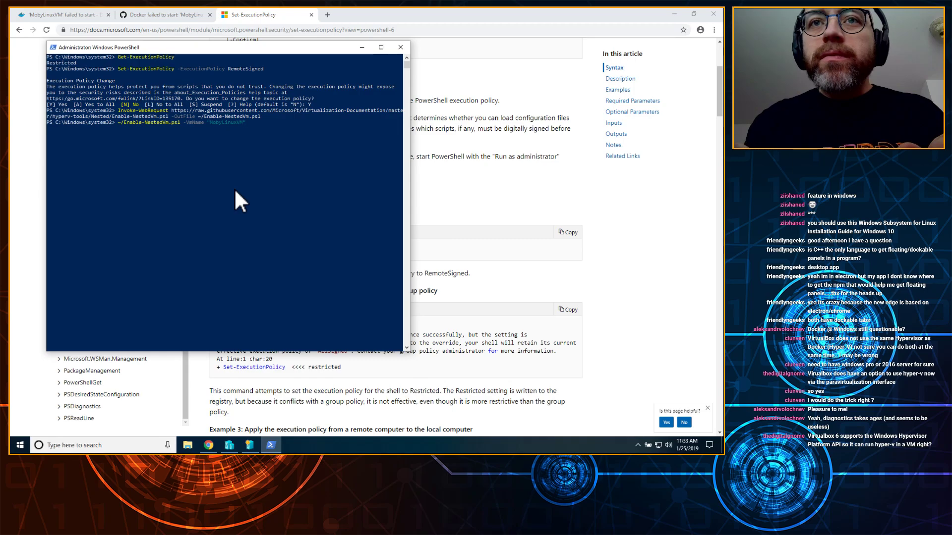
# Step: Run Enable-NestedVm.ps1 -VmName 'MobyLinuxVM', answering yes to the nesting and 4GB memory prompts
pyautogui.press('Return')
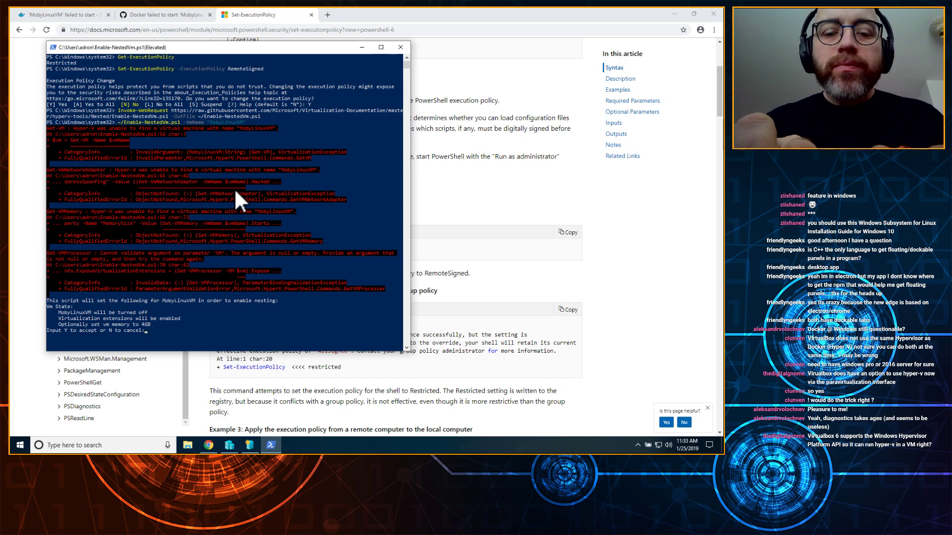
pyautogui.write('Y')
pyautogui.press('Return')
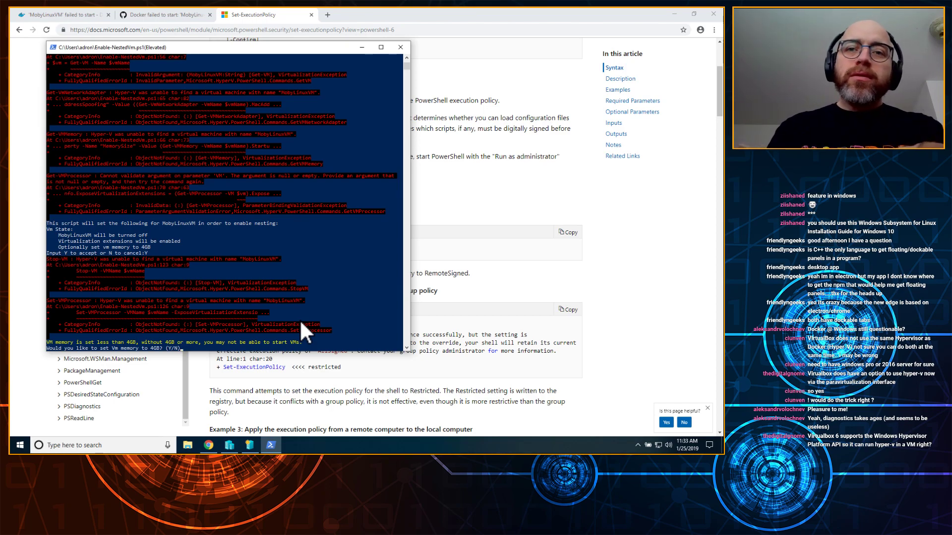
pyautogui.write('y')
pyautogui.press('Return')
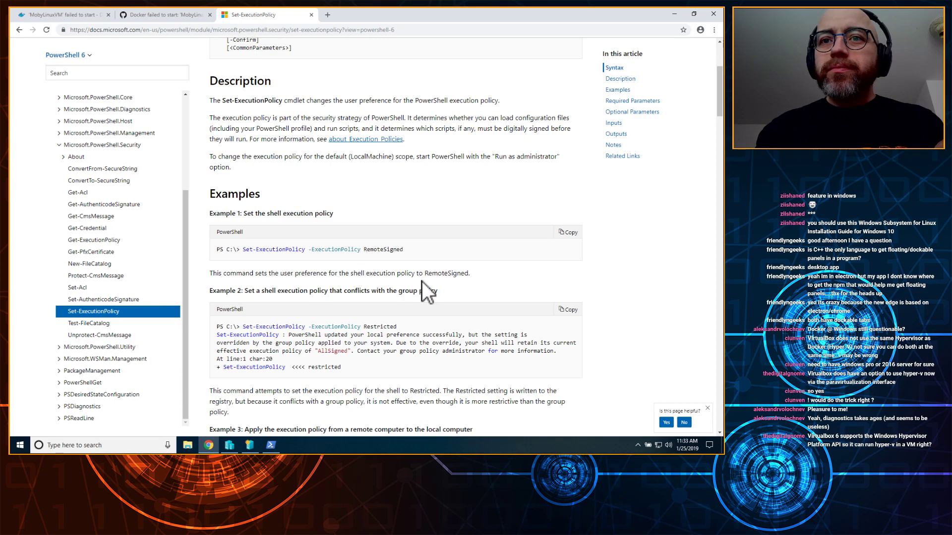
# Step: Close the Set-ExecutionPolicy docs and highlight the issue comment's script instructions and closing paragraphs
pyautogui.scroll(-6, 421, 280)
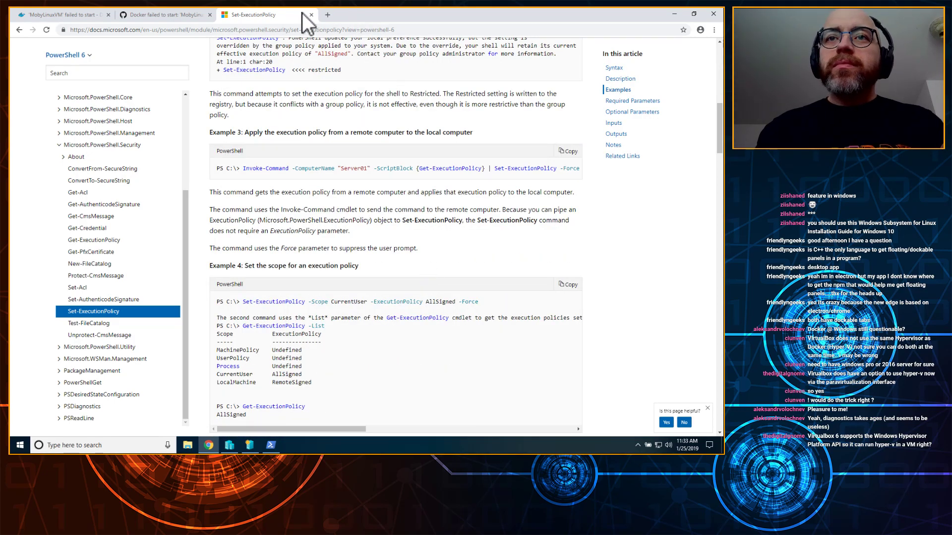
pyautogui.click(311, 14)
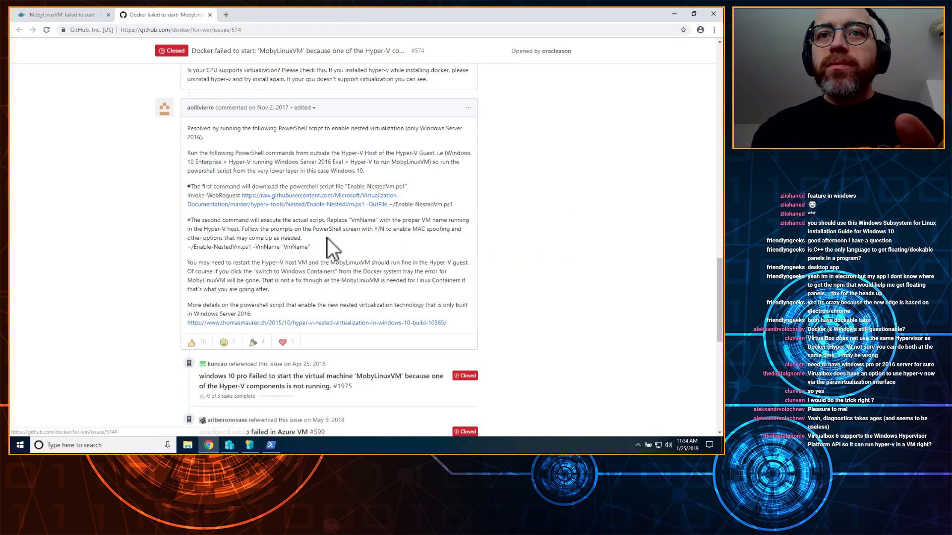
pyautogui.moveTo(221, 238); pyautogui.dragTo(291, 280)
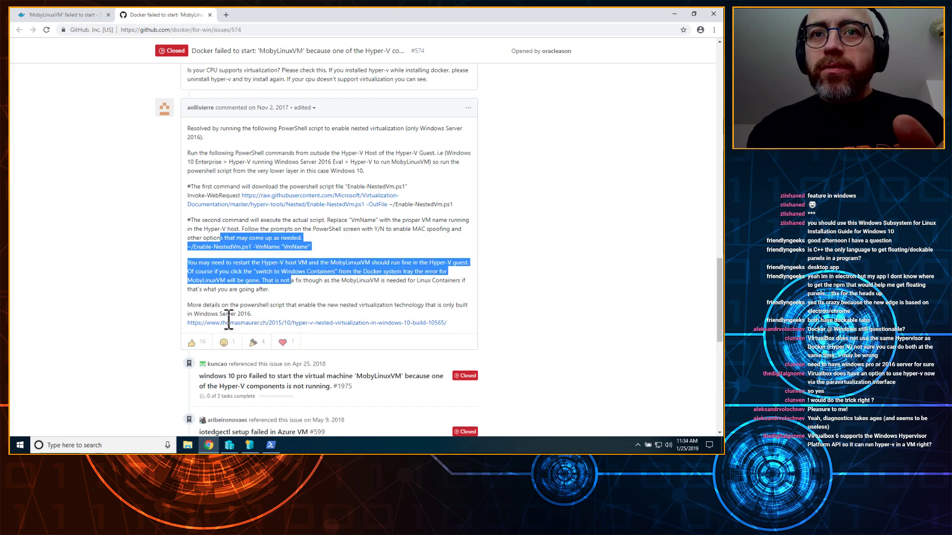
pyautogui.moveTo(252, 305); pyautogui.dragTo(202, 221)
pyautogui.scroll(-3, 600, 273)
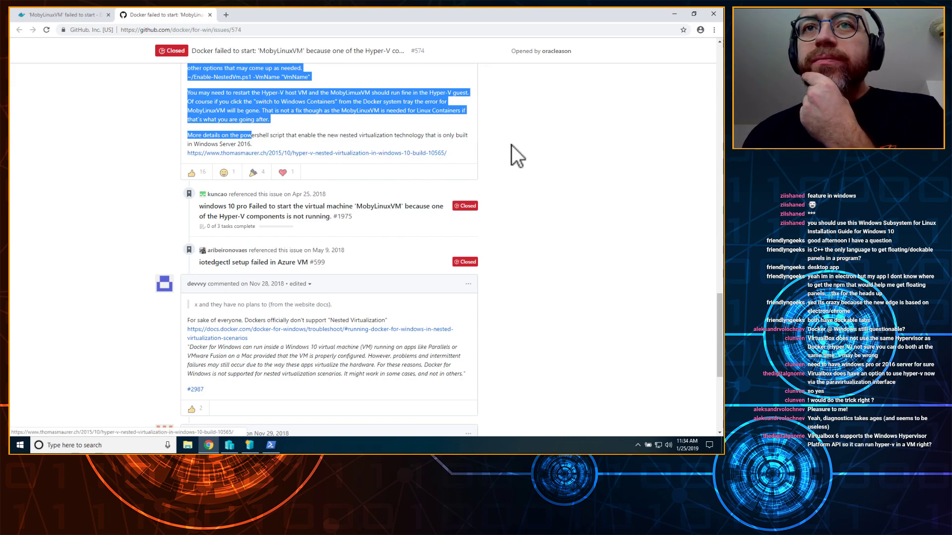
pyautogui.scroll(1, 511, 145)
pyautogui.click(387, 162)
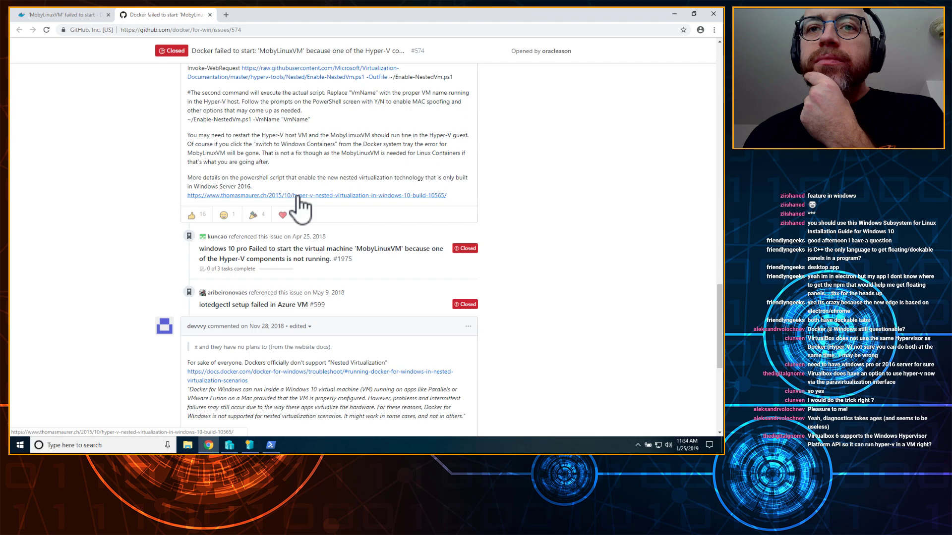
# Step: Highlight the quote stating Docker doesn't officially support nested virtualization
pyautogui.scroll(-3, 544, 233)
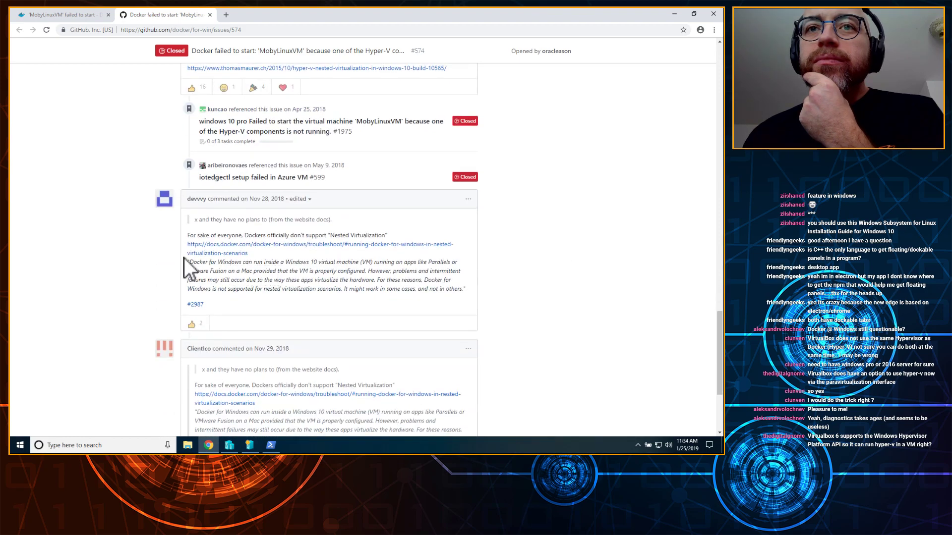
pyautogui.moveTo(186, 253); pyautogui.dragTo(252, 271)
pyautogui.moveTo(302, 288); pyautogui.dragTo(172, 215)
pyautogui.click(537, 292)
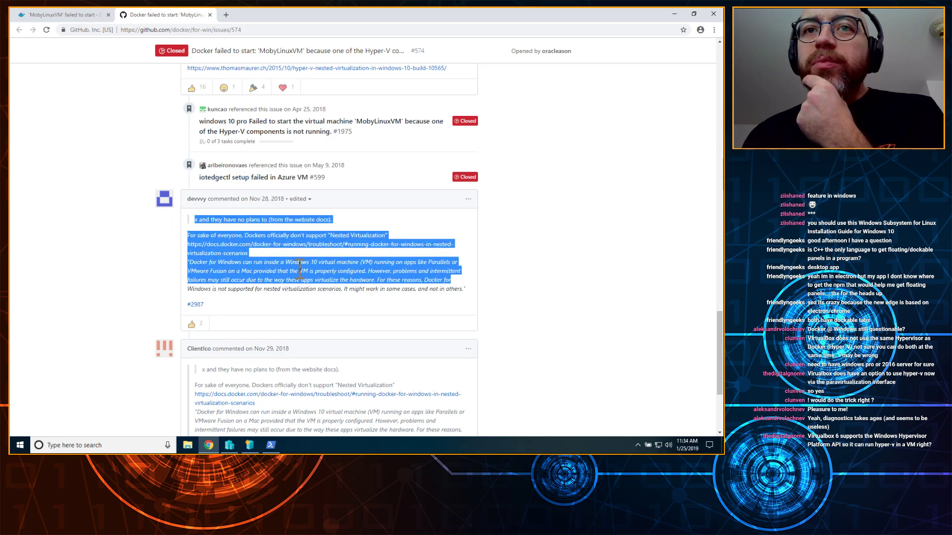
pyautogui.click(335, 279)
pyautogui.moveTo(464, 289); pyautogui.dragTo(223, 219)
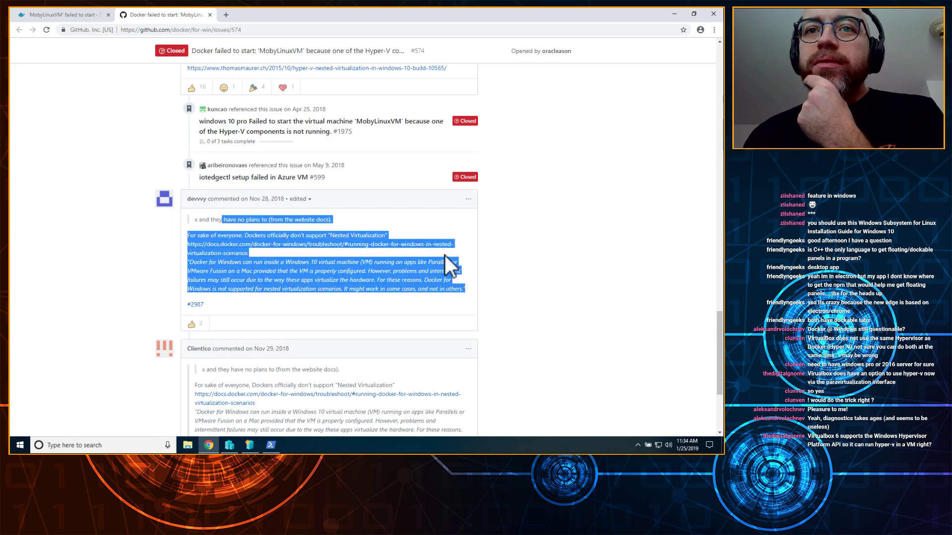
pyautogui.scroll(-3, 501, 260)
pyautogui.click(508, 260)
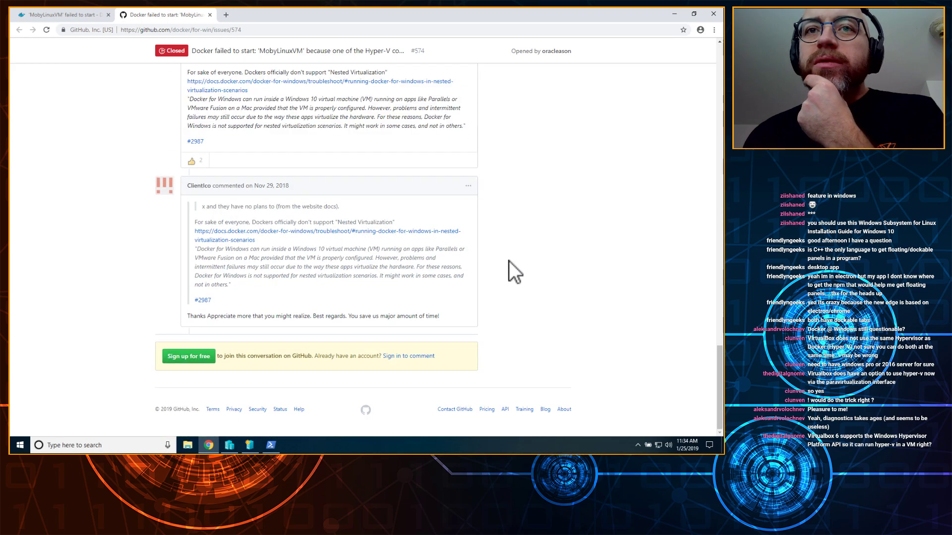
# Step: Close the GitHub issue and highlight 'hypervisorlaunchtype Auto' in the forum thread's bcdedit post
pyautogui.hotkey('ctrl', 'w')
pyautogui.scroll(-5, 130, 162)
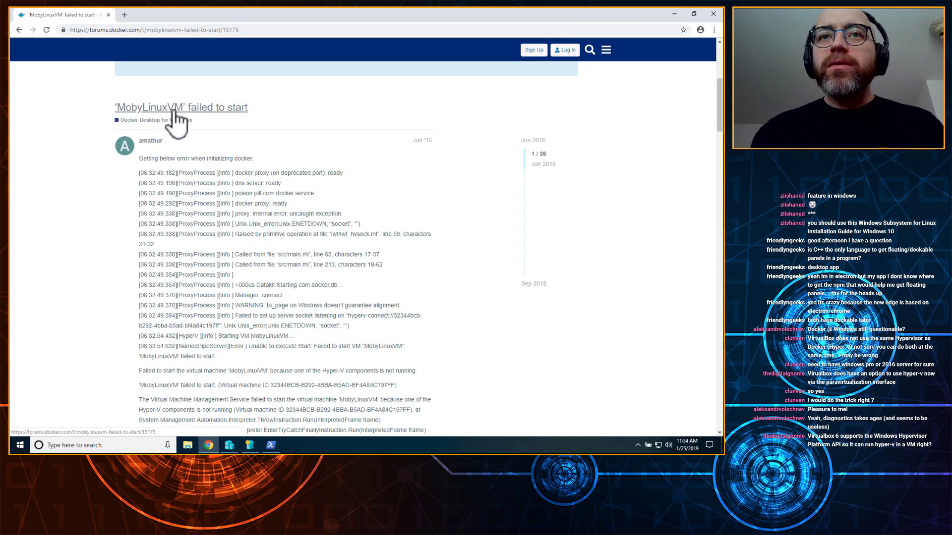
pyautogui.scroll(-1, 361, 171)
pyautogui.scroll(-4, 361, 171)
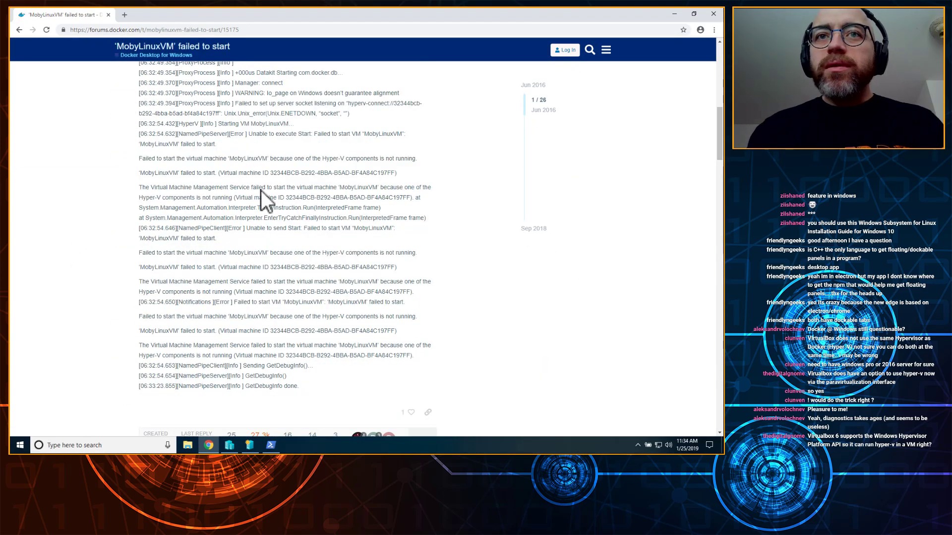
pyautogui.scroll(-3, 231, 218)
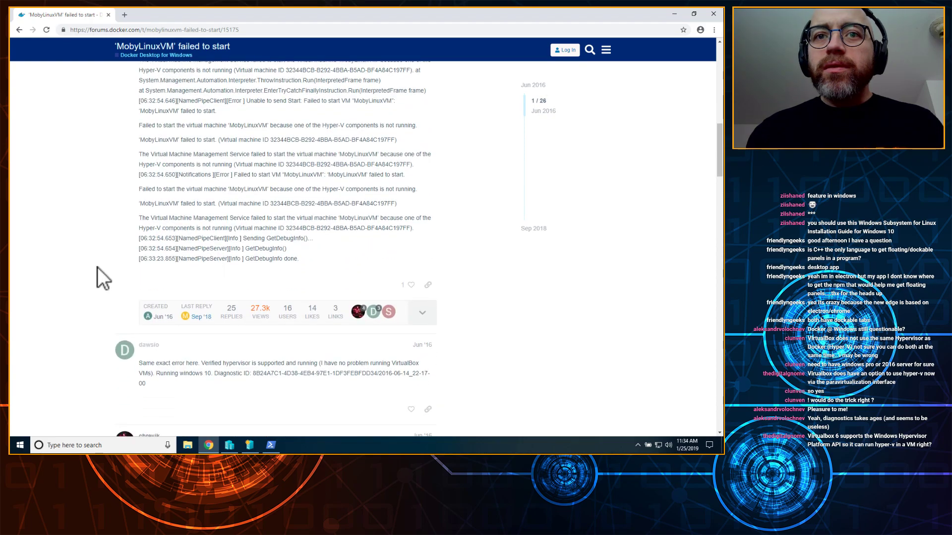
pyautogui.scroll(-2, 97, 267)
pyautogui.scroll(-5, 97, 267)
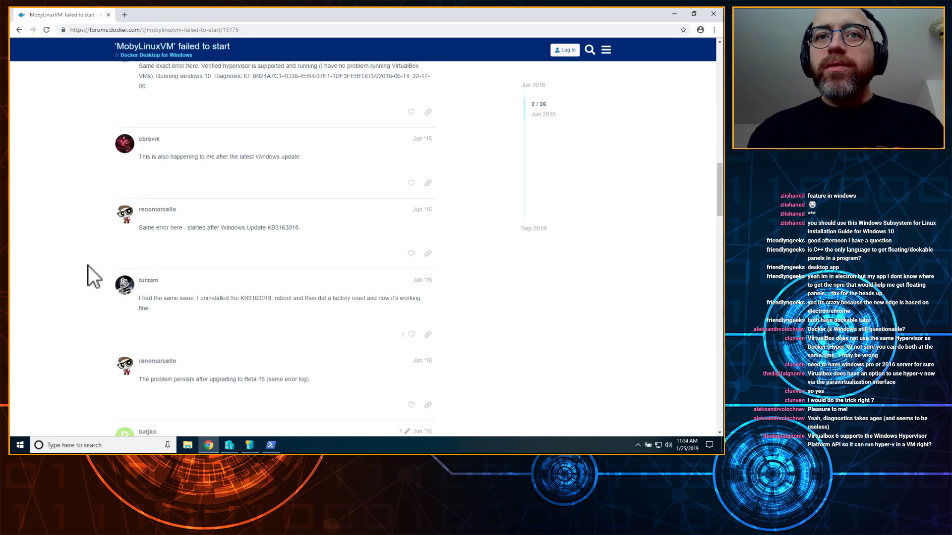
pyautogui.scroll(-4, 88, 266)
pyautogui.scroll(-1, 88, 266)
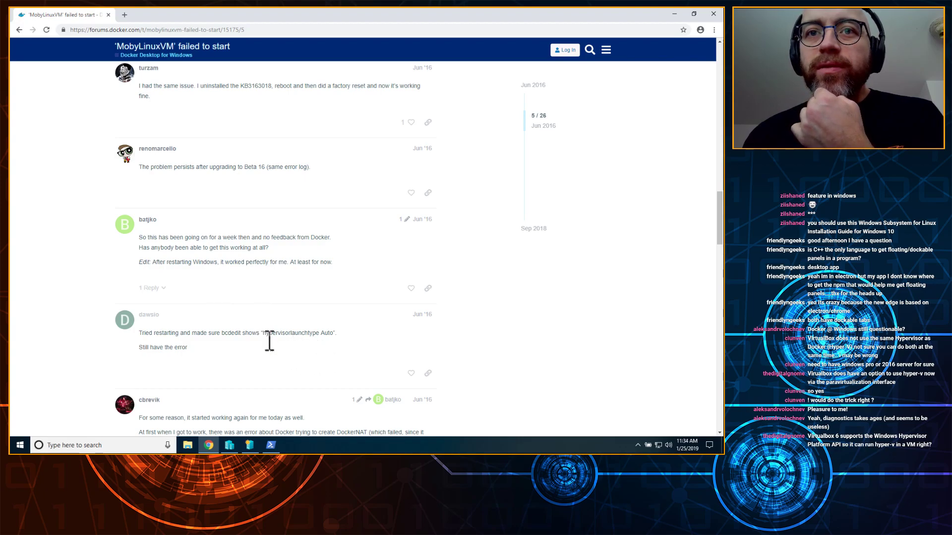
pyautogui.moveTo(259, 333); pyautogui.dragTo(345, 331)
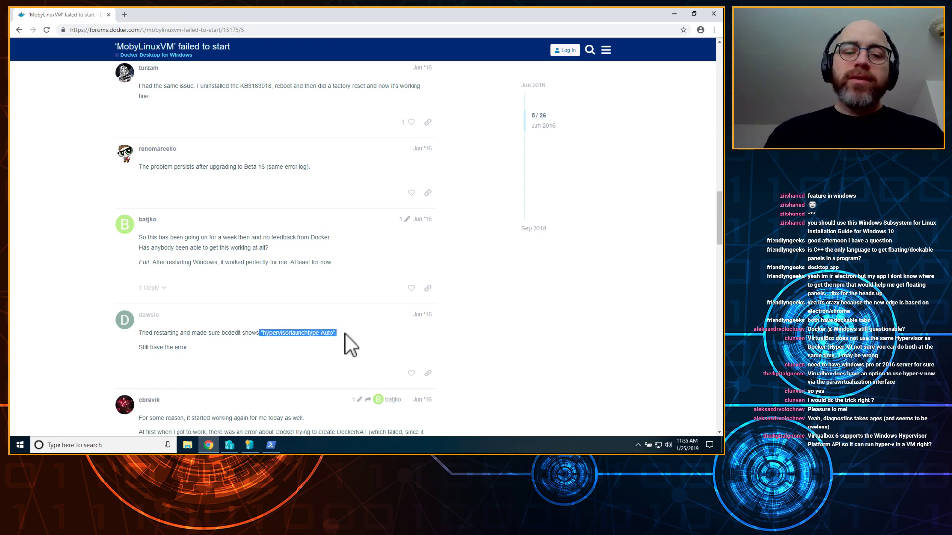
pyautogui.click(20, 446)
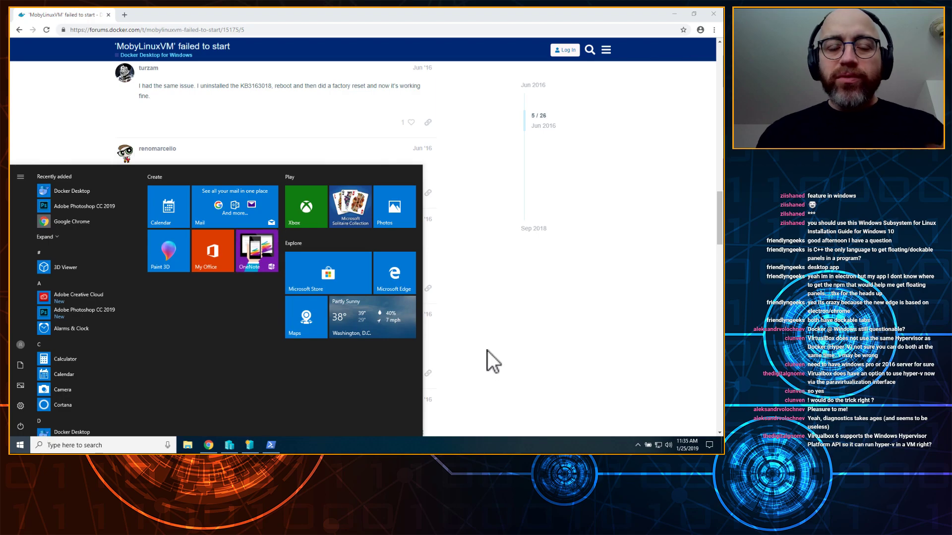
pyautogui.press('Escape')
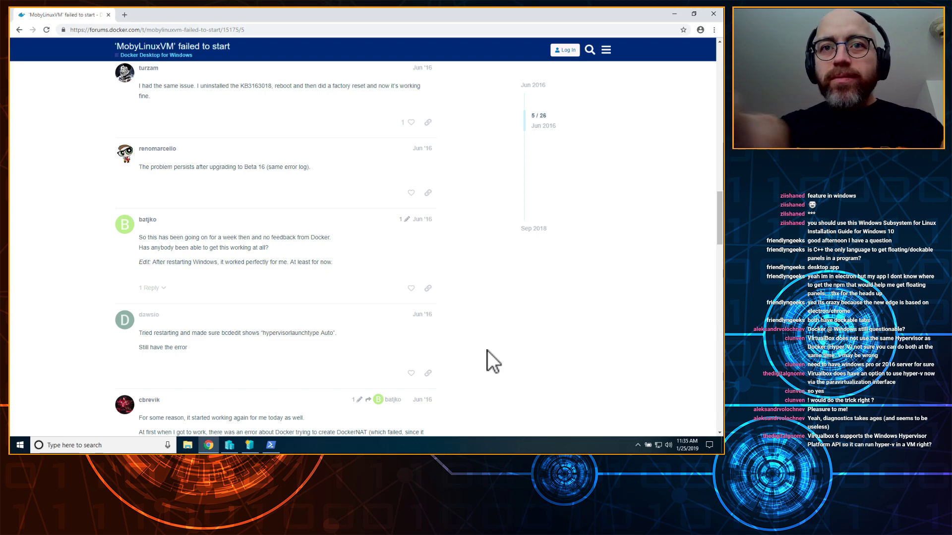
pyautogui.press('super')
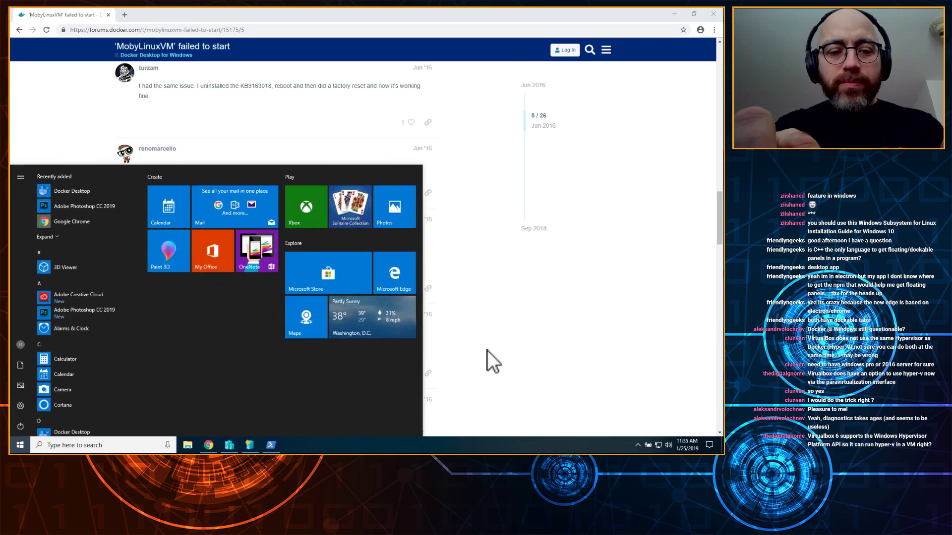
pyautogui.write('bcedit')
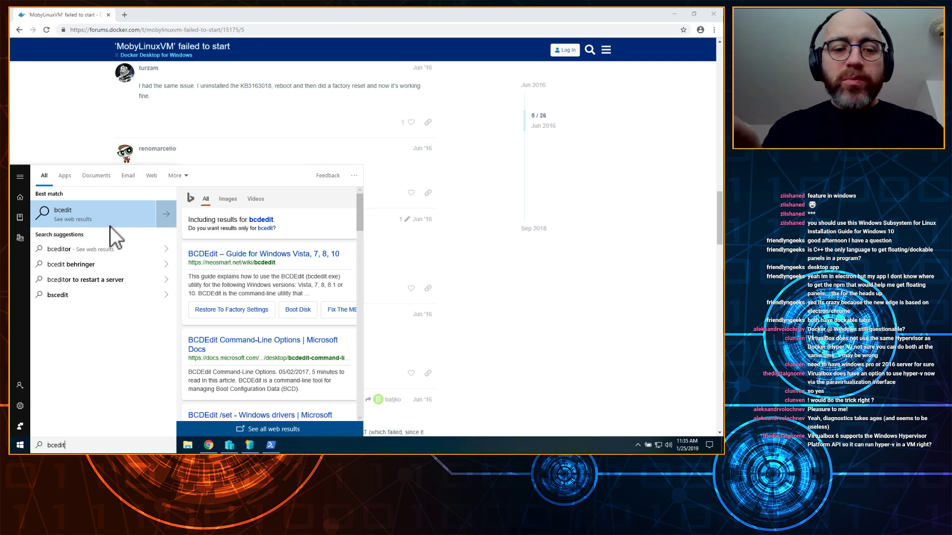
pyautogui.press('BackSpace')
pyautogui.press('BackSpace')
pyautogui.press('BackSpace')
pyautogui.press('BackSpace')
pyautogui.press('BackSpace')
pyautogui.write('cdedit')
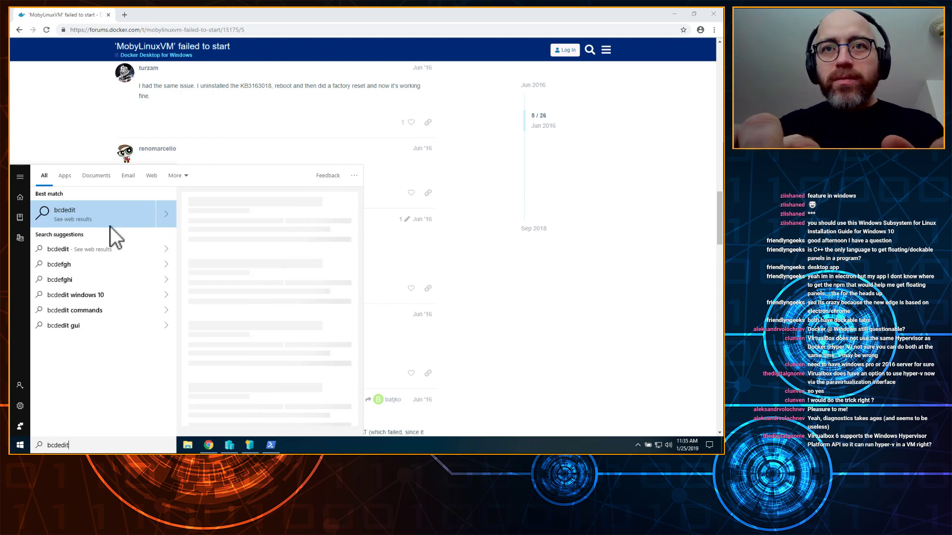
pyautogui.press('Escape')
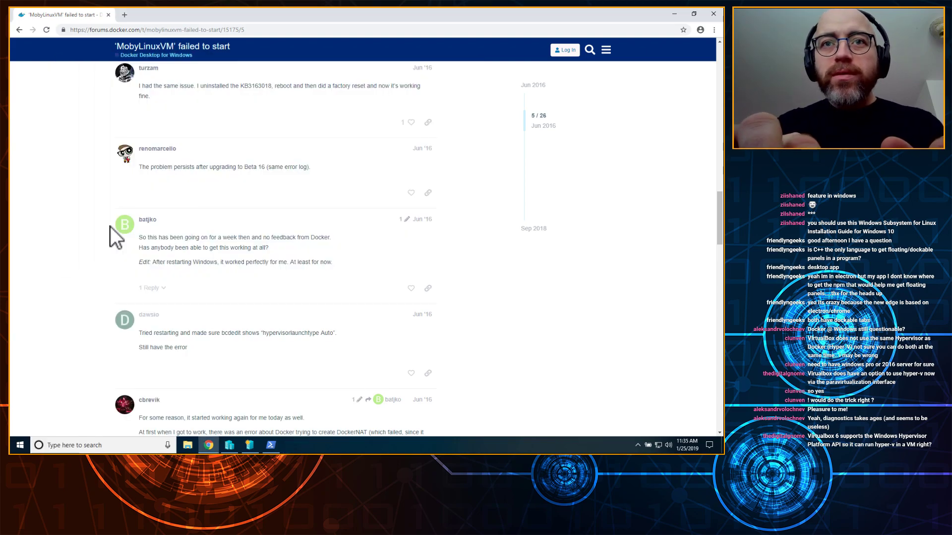
# Step: Restore the elevated PowerShell window, move it up and right, and focus its console
pyautogui.click(271, 444)
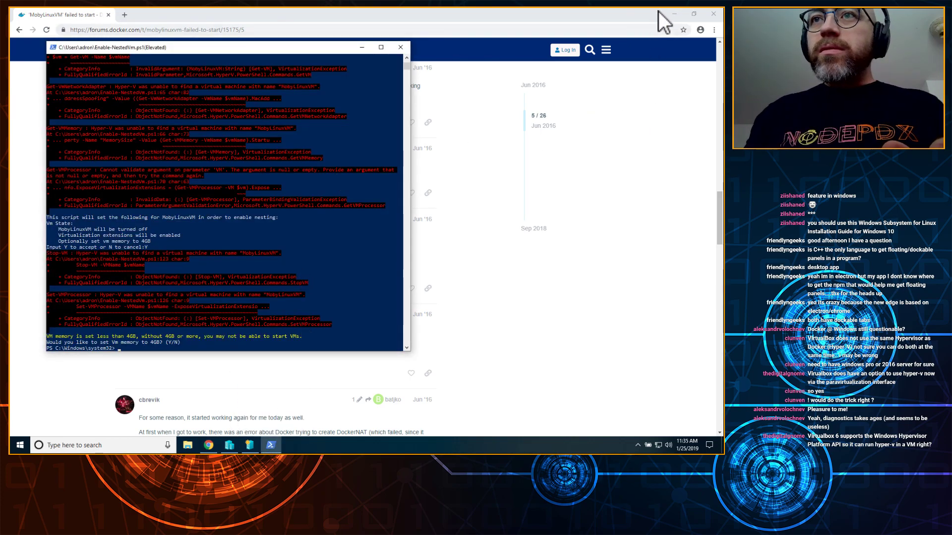
pyautogui.click(673, 13)
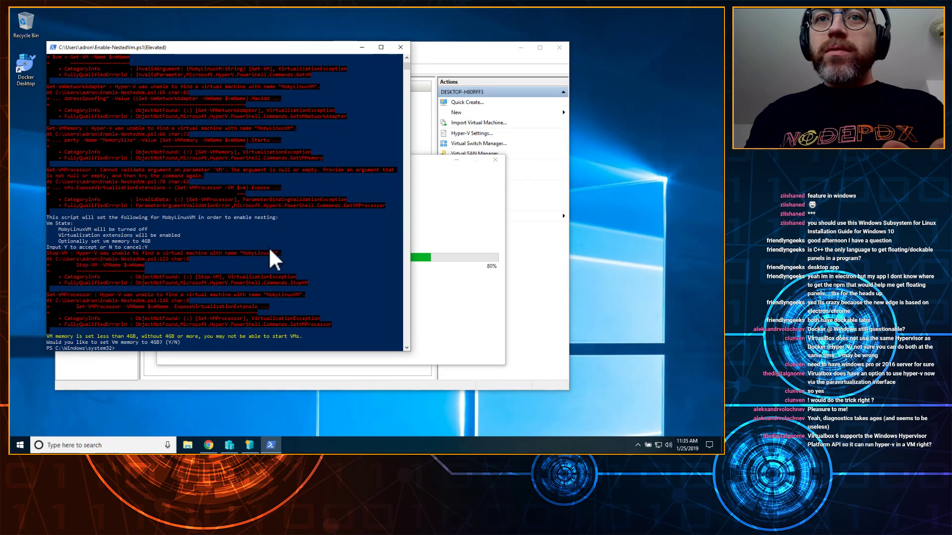
pyautogui.click(439, 203)
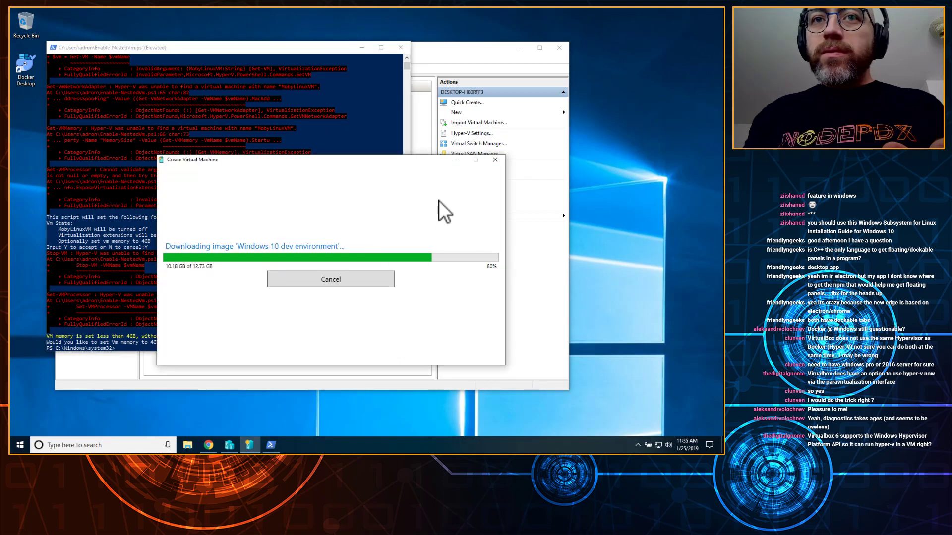
pyautogui.moveTo(267, 47); pyautogui.dragTo(539, 25)
pyautogui.click(490, 256)
pyautogui.press('Escape')
# Step: Rerun Enable-NestedVm.ps1, accept the nesting and 4GB memory prompts, then run cls
pyautogui.press('Up')
pyautogui.press('Return')
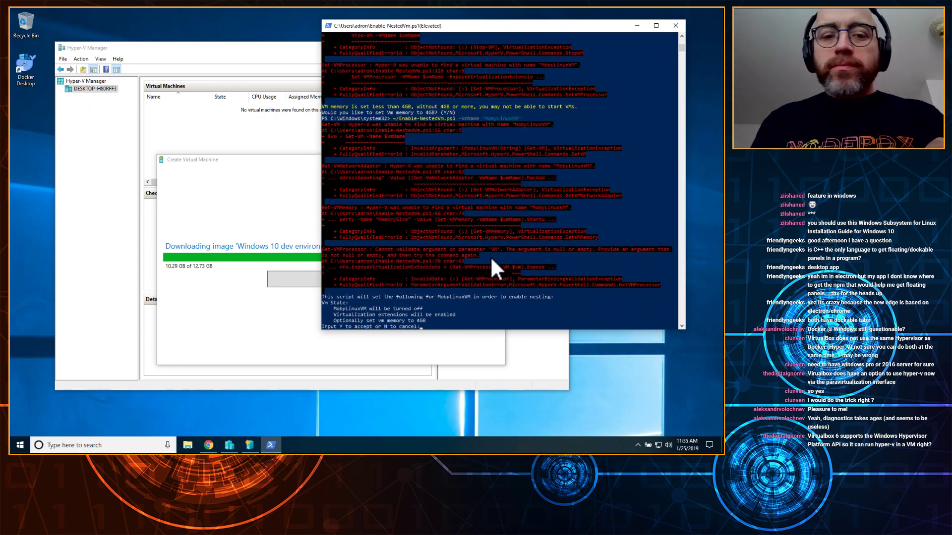
pyautogui.write('Y')
pyautogui.press('Return')
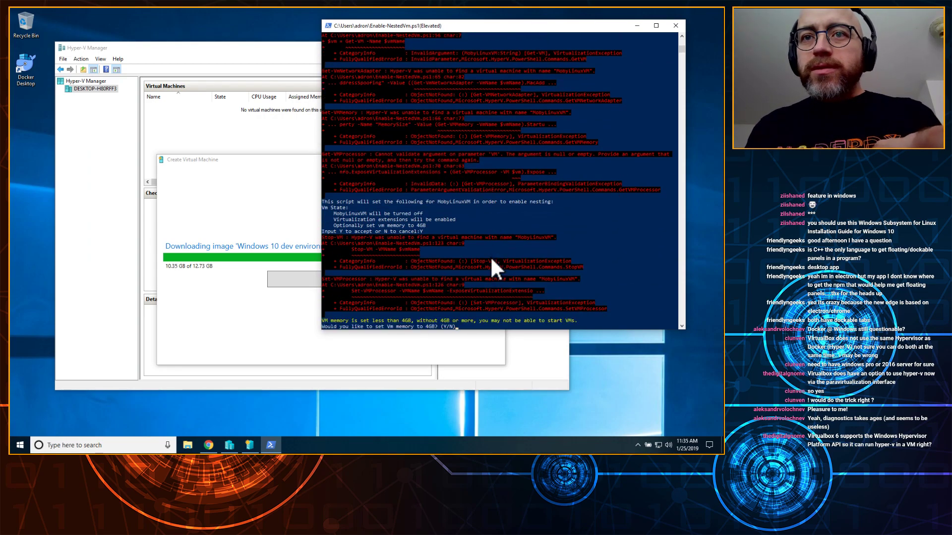
pyautogui.write('Y')
pyautogui.press('Return')
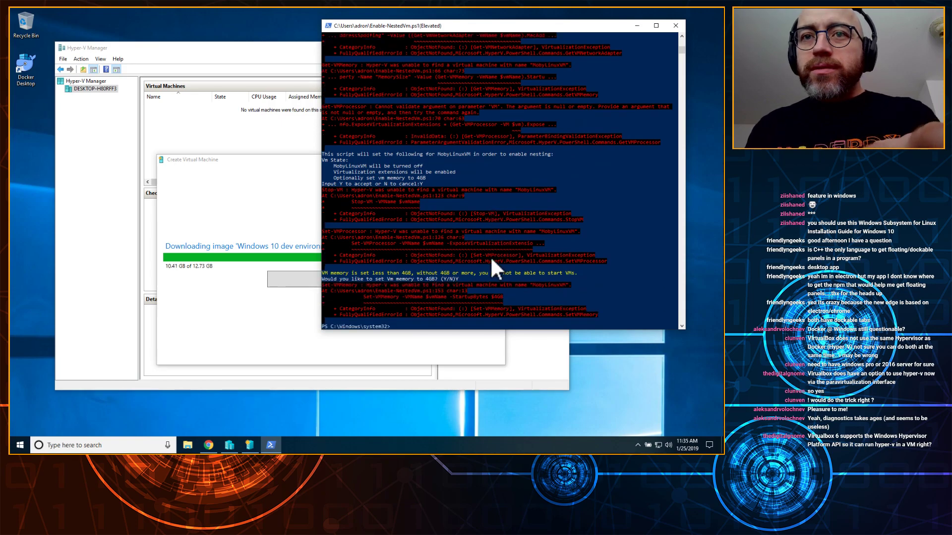
pyautogui.write('cls')
pyautogui.press('Return')
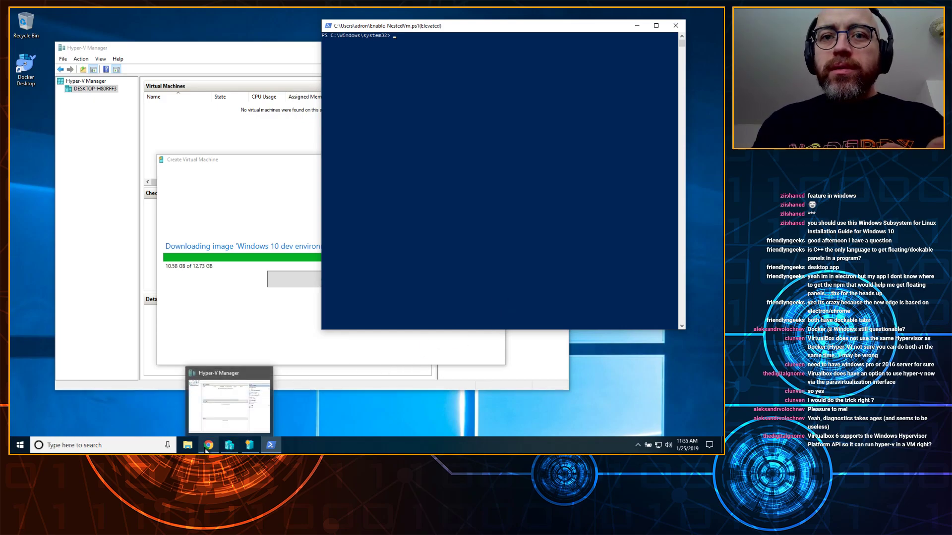
# Step: Run bcdedit as administrator from the Start menu, approving the UAC prompt
pyautogui.click(19, 446)
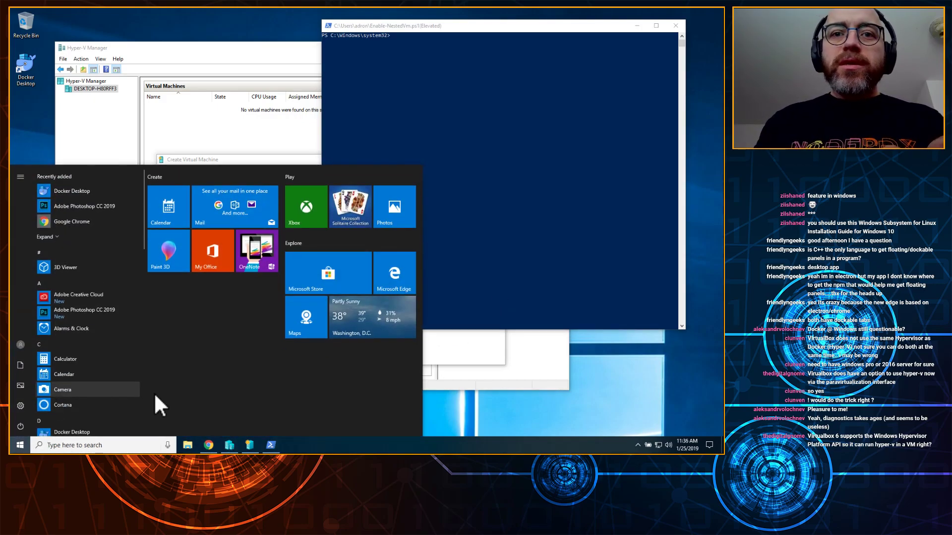
pyautogui.write('bc')
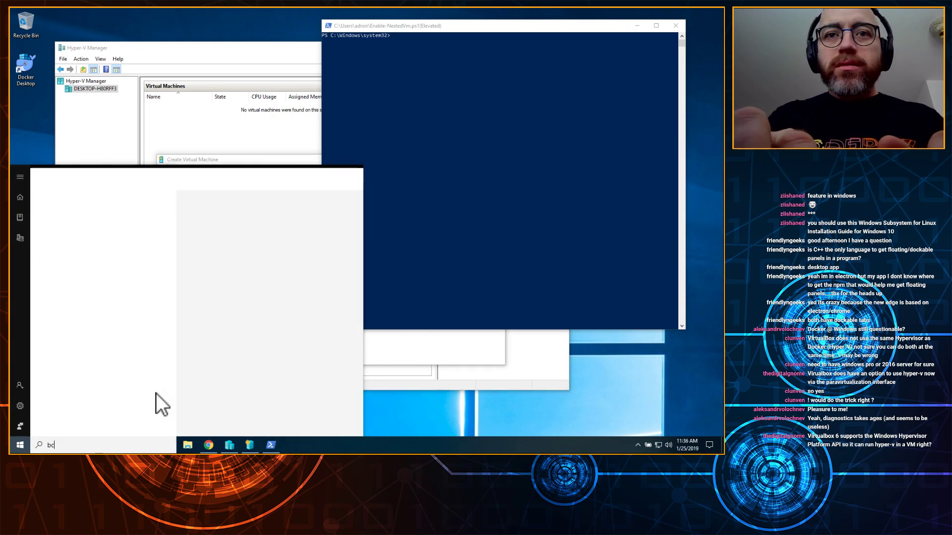
pyautogui.write('dedit')
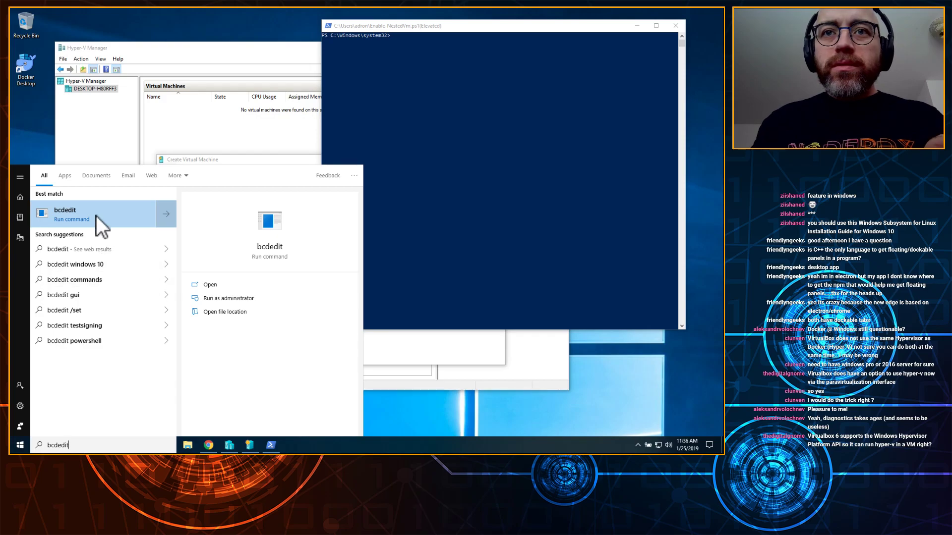
pyautogui.click(219, 298)
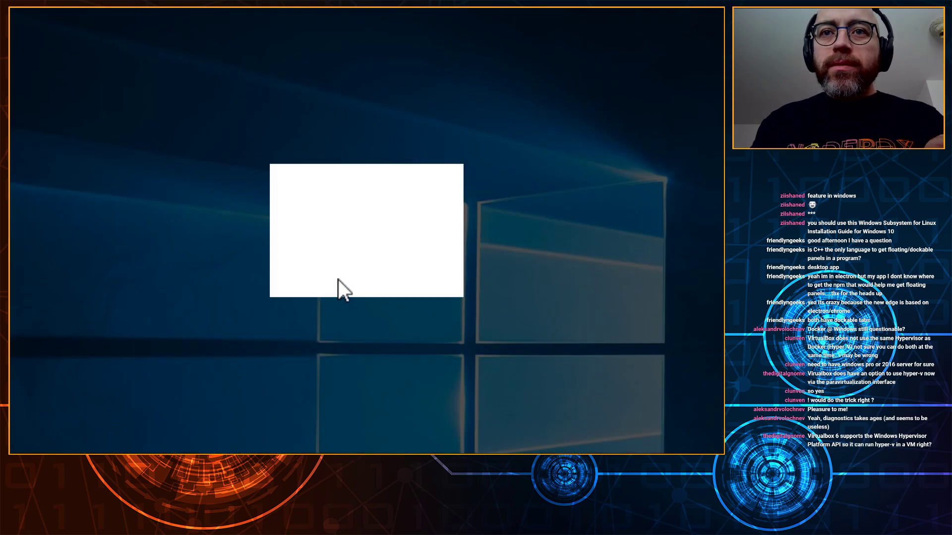
pyautogui.click(339, 280)
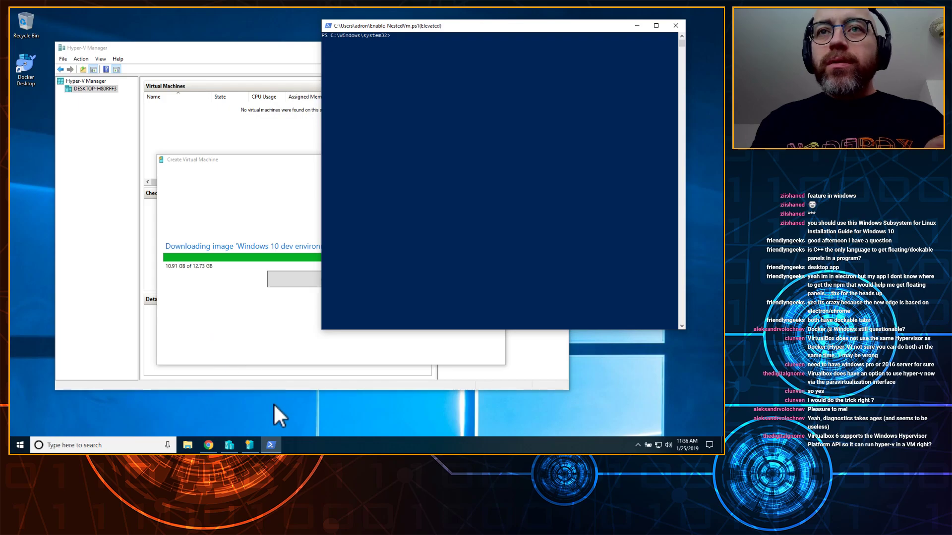
# Step: Close the PowerShell console and bring Hyper-V Manager to the front
pyautogui.click(675, 26)
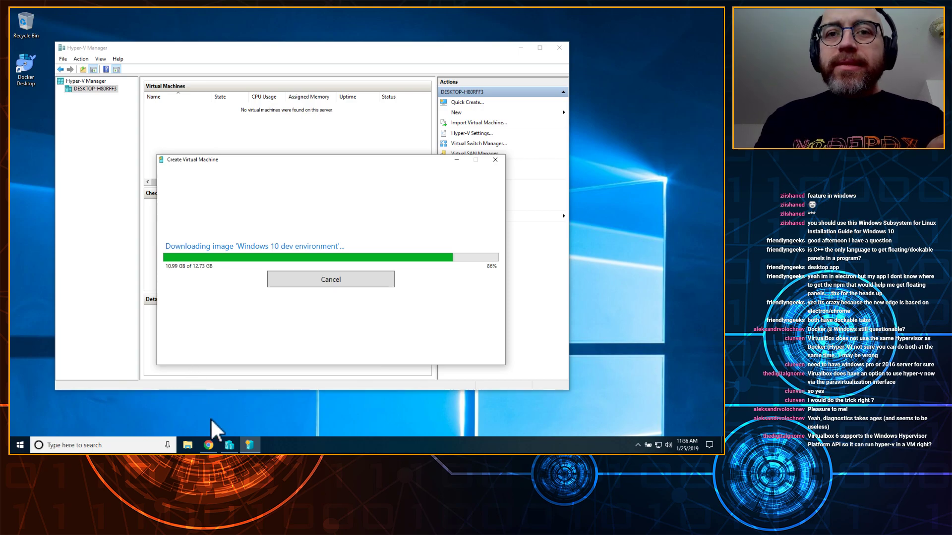
pyautogui.click(227, 448)
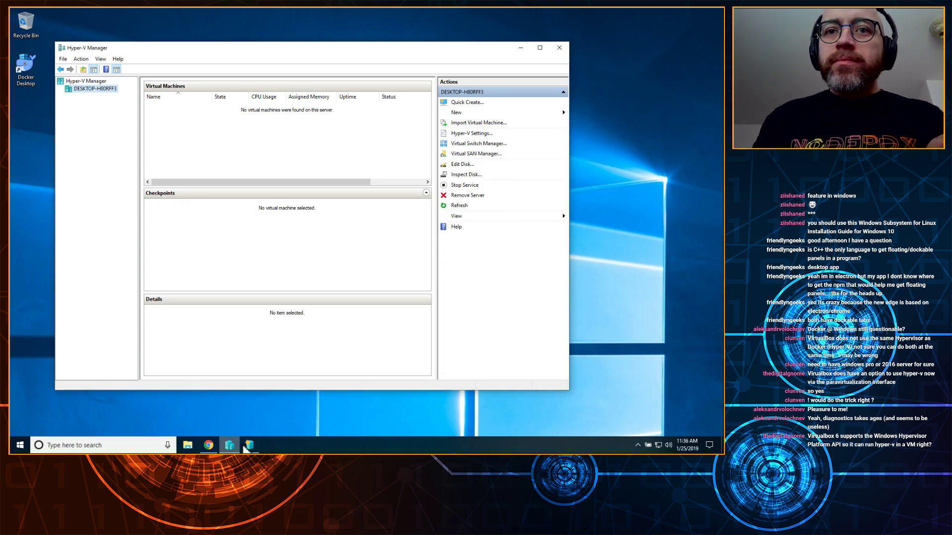
pyautogui.click(246, 448)
# Step: Go from the MobyLinuxVM thread to the Docker Community Forums home page and view its categories
pyautogui.click(209, 446)
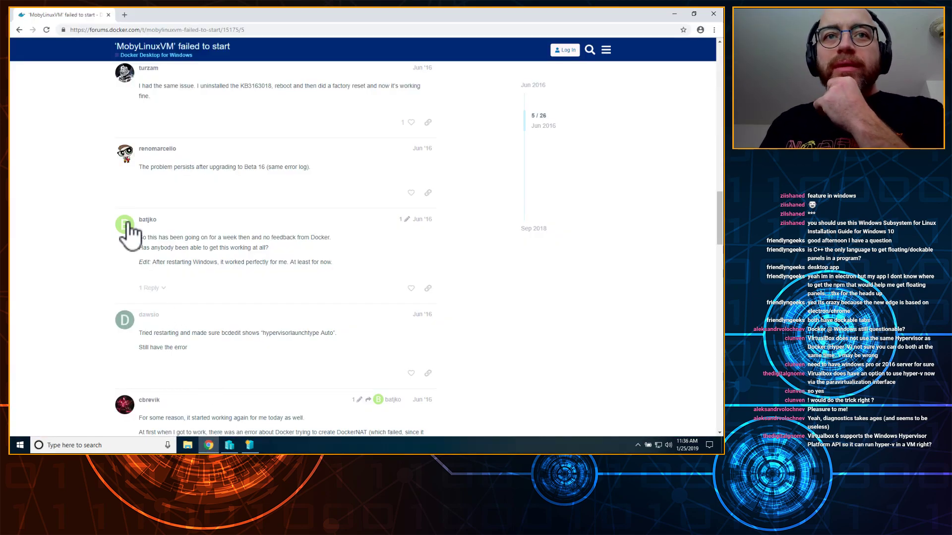
pyautogui.scroll(15, 106, 155)
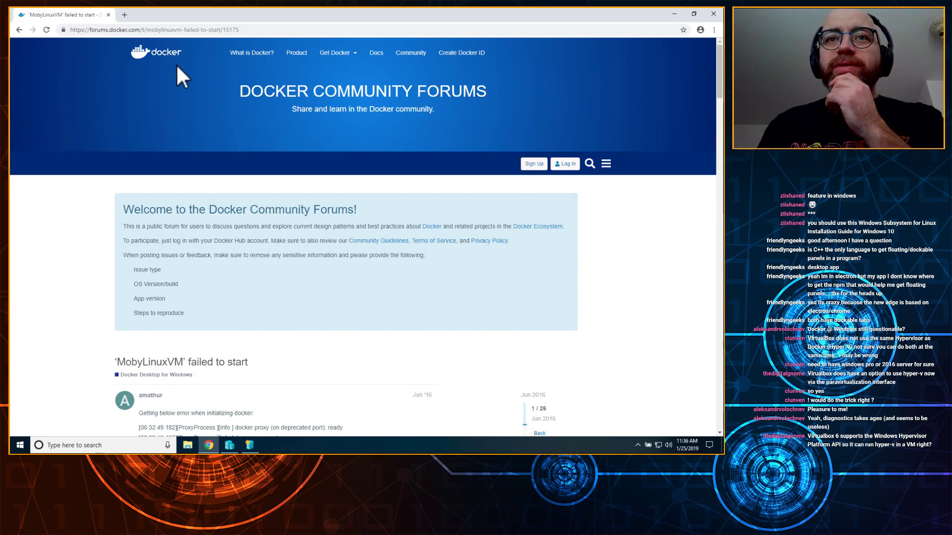
pyautogui.click(163, 54)
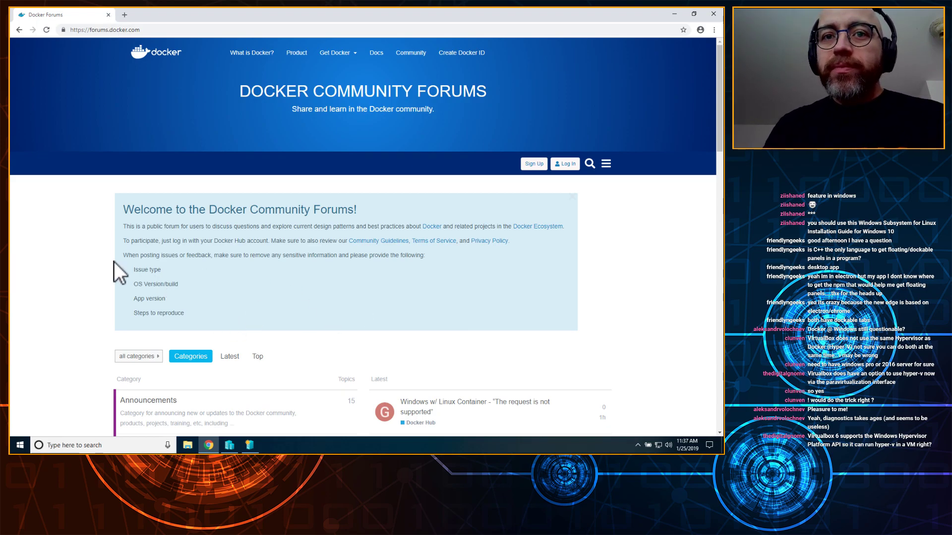
pyautogui.scroll(-5, 96, 236)
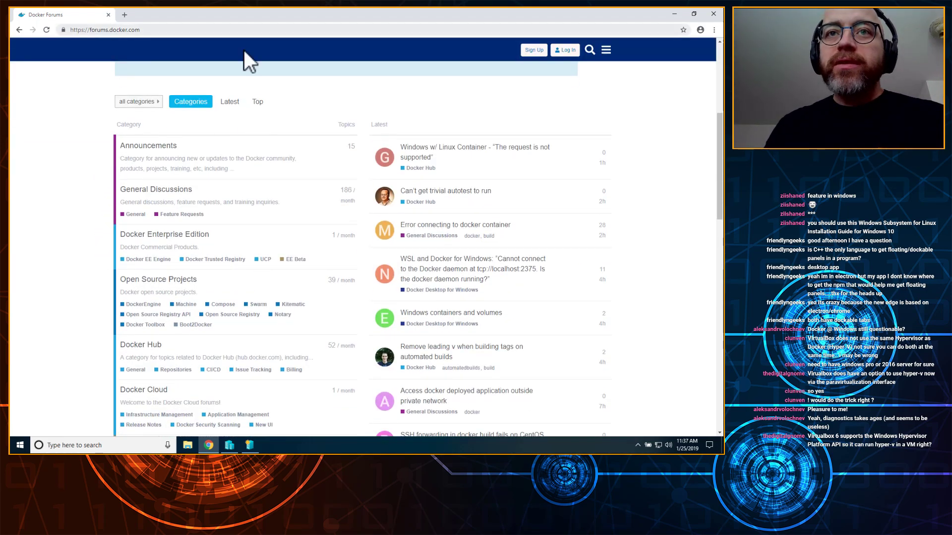
pyautogui.click(108, 14)
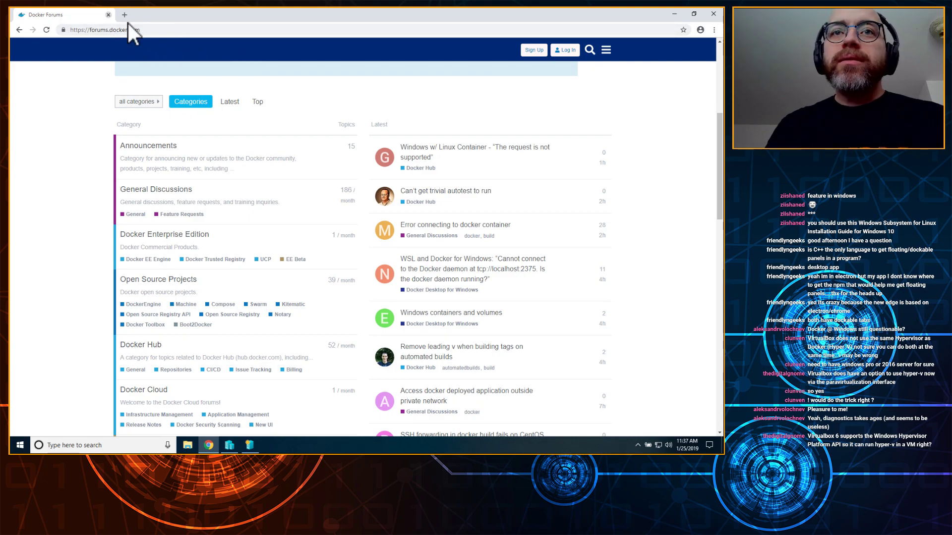
# Step: Move the Create Virtual Machine dialog to the lower right of the screen
pyautogui.moveTo(375, 164); pyautogui.dragTo(547, 215)
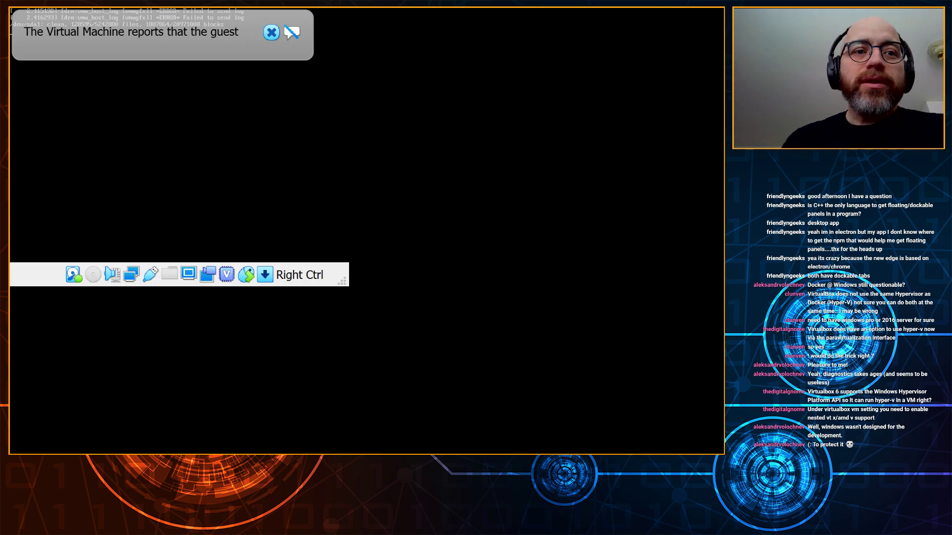
# Step: Dismiss the VirtualBox notification and log in to the Ubuntu user account with its password
pyautogui.click(271, 32)
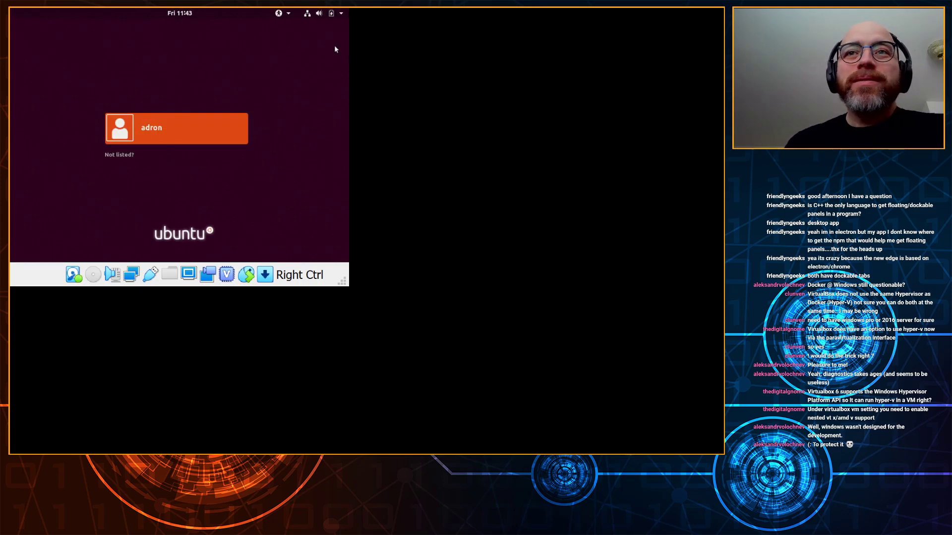
pyautogui.click(208, 135)
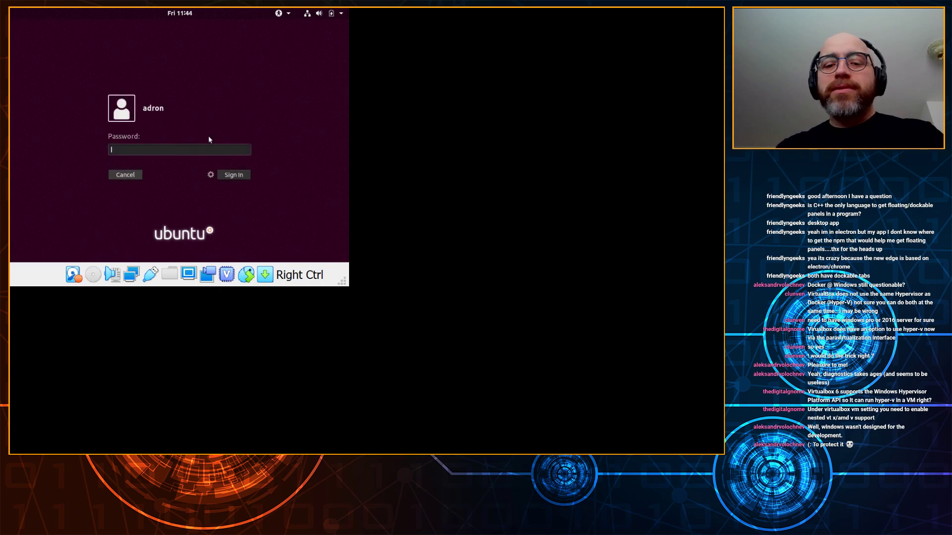
pyautogui.write('••••••••••')
pyautogui.press('Return')
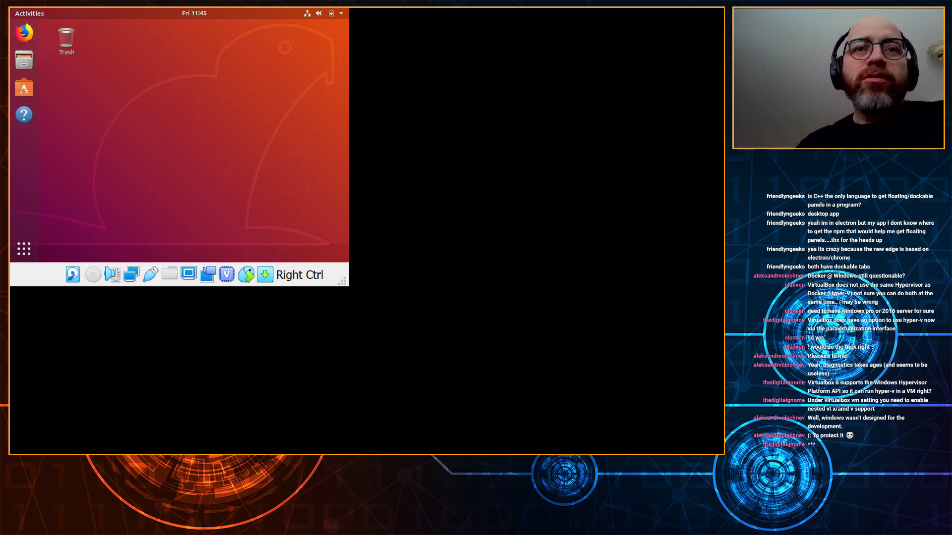
# Step: Open Change Background from the Ubuntu desktop menu and resize the VM window to fit the guest display
pyautogui.rightClick(227, 184)
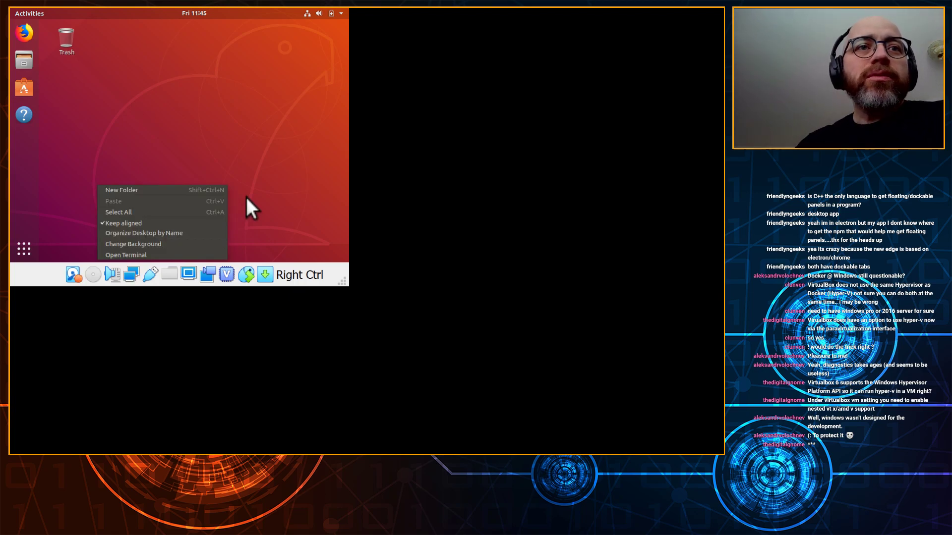
pyautogui.click(186, 243)
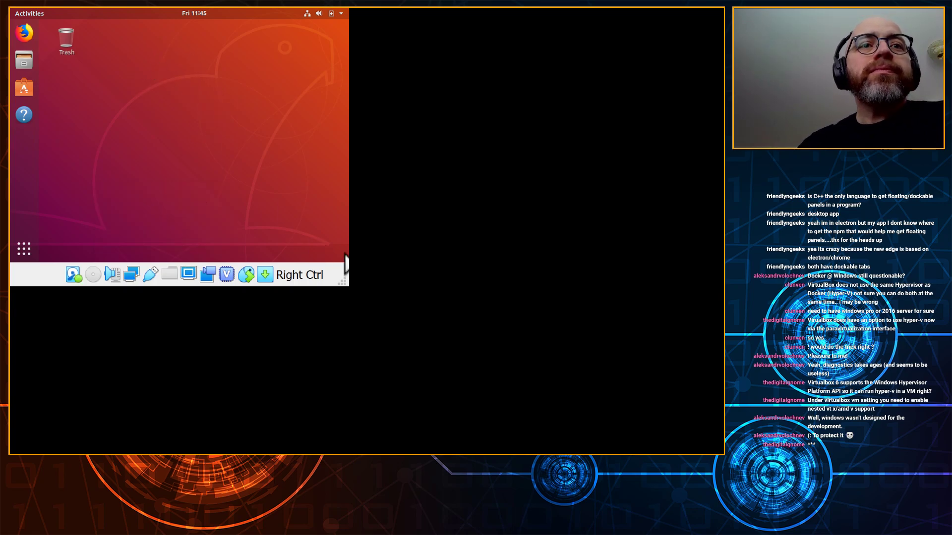
pyautogui.moveTo(342, 282); pyautogui.dragTo(490, 381)
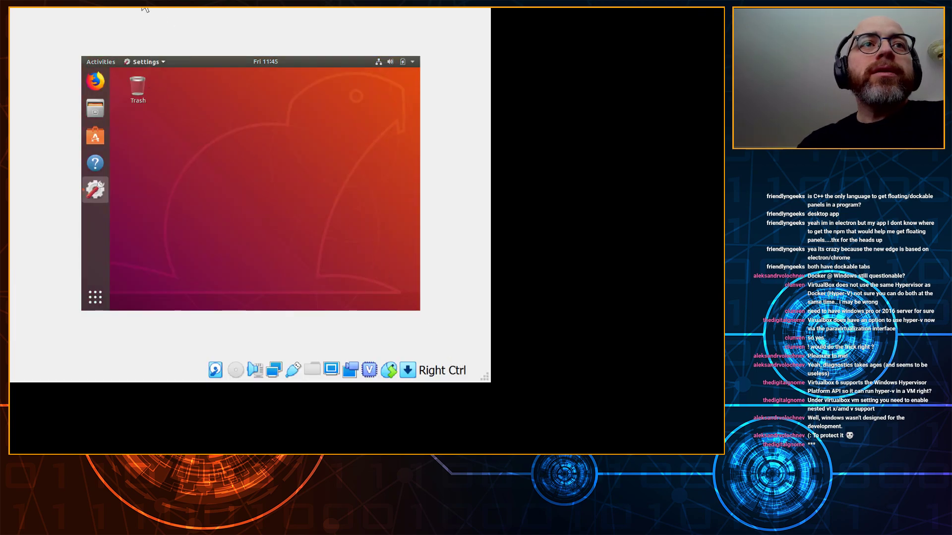
pyautogui.press('Control_R+a')
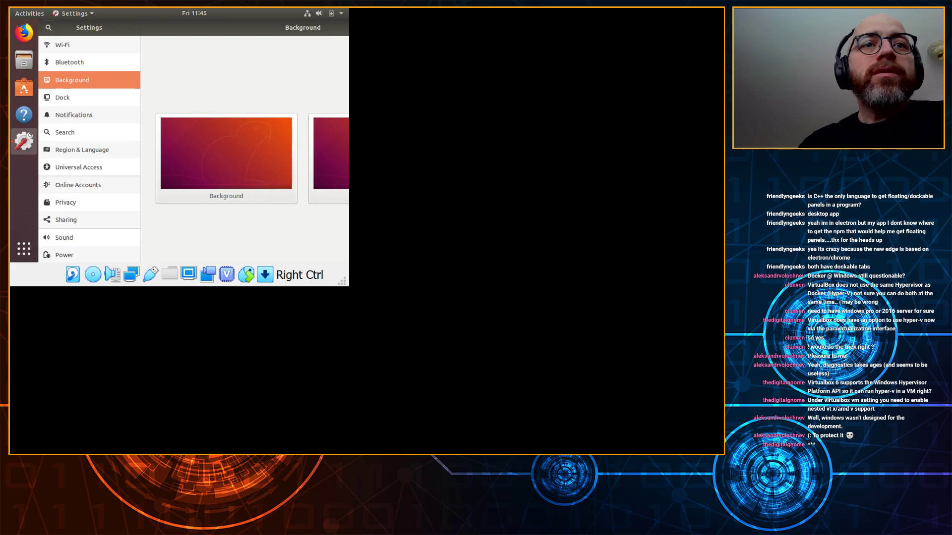
pyautogui.click(30, 148)
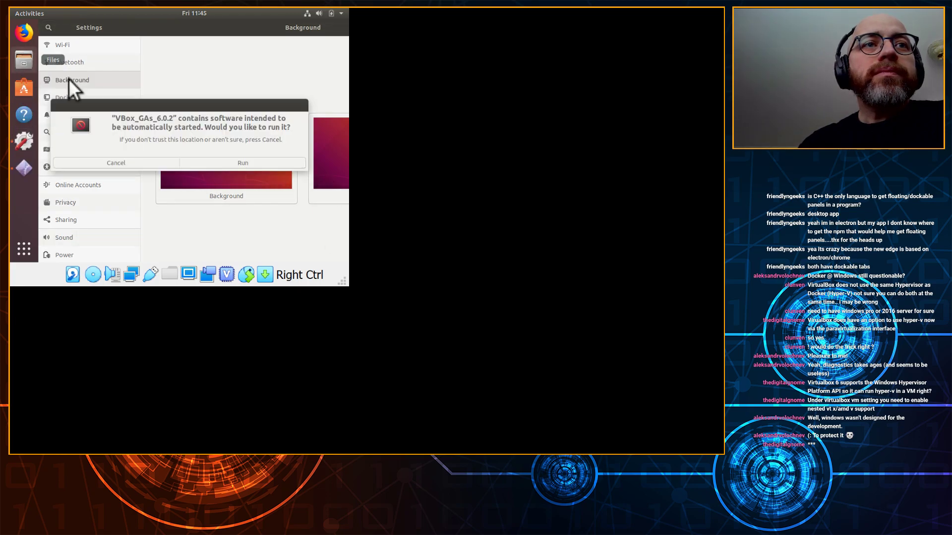
# Step: Run the Guest Additions autorun installer and authorise it with the user password
pyautogui.click(239, 165)
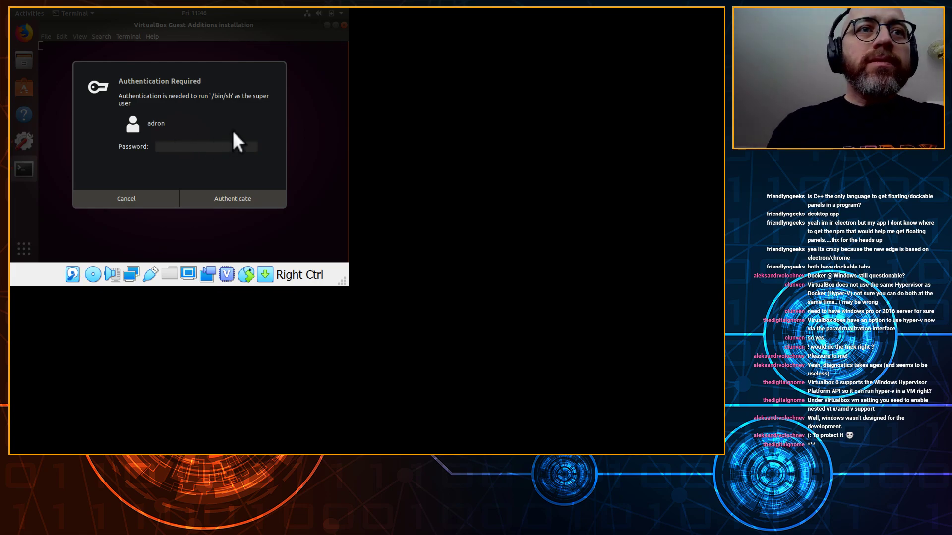
pyautogui.write('****')
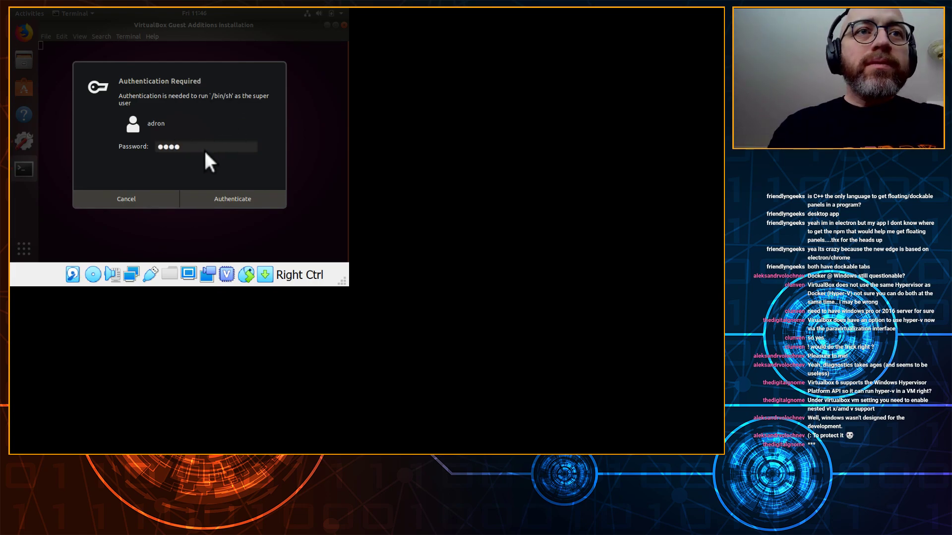
pyautogui.press('BackSpace')
pyautogui.press('BackSpace')
pyautogui.press('BackSpace')
pyautogui.press('BackSpace')
pyautogui.write('*************')
pyautogui.press('Return')
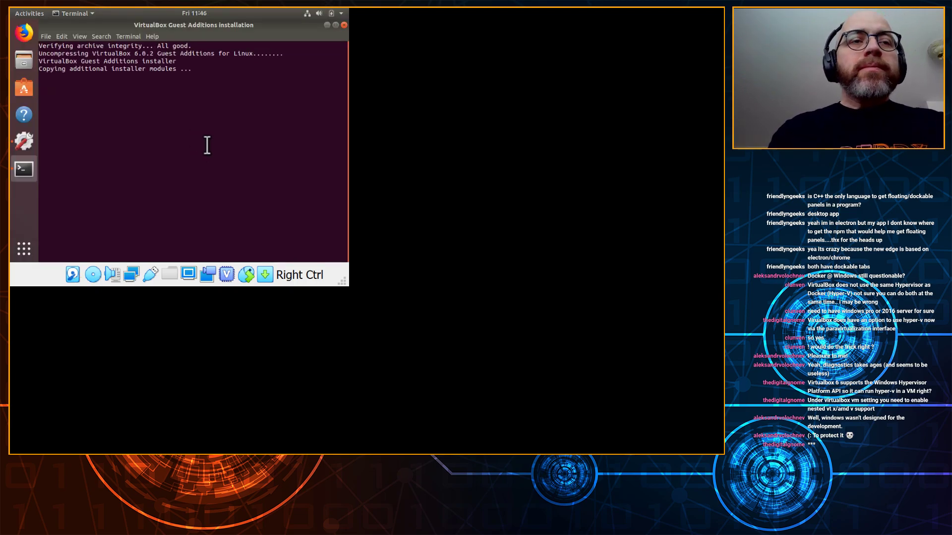
# Step: In Settings > Devices > Displays, apply the 1680 × 1050 resolution and keep the changes
pyautogui.click(327, 26)
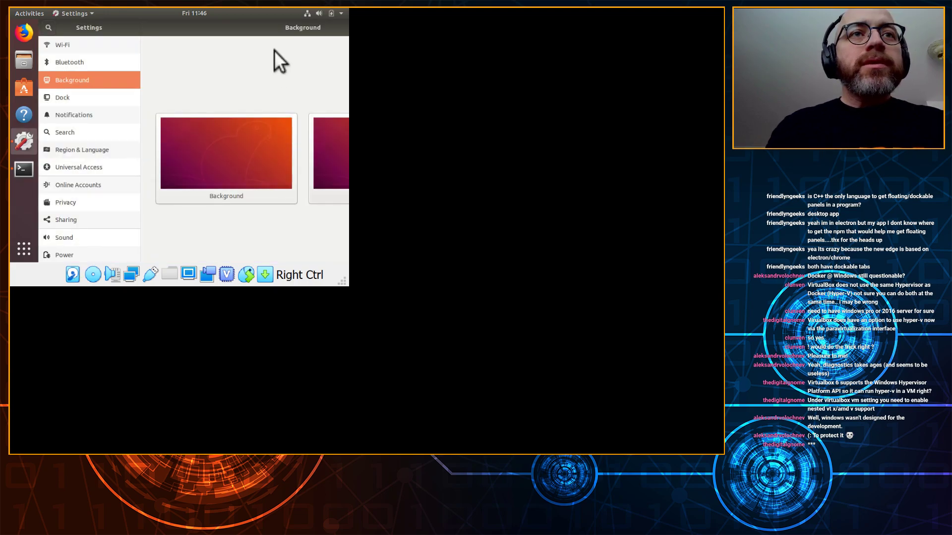
pyautogui.scroll(-2, 90, 233)
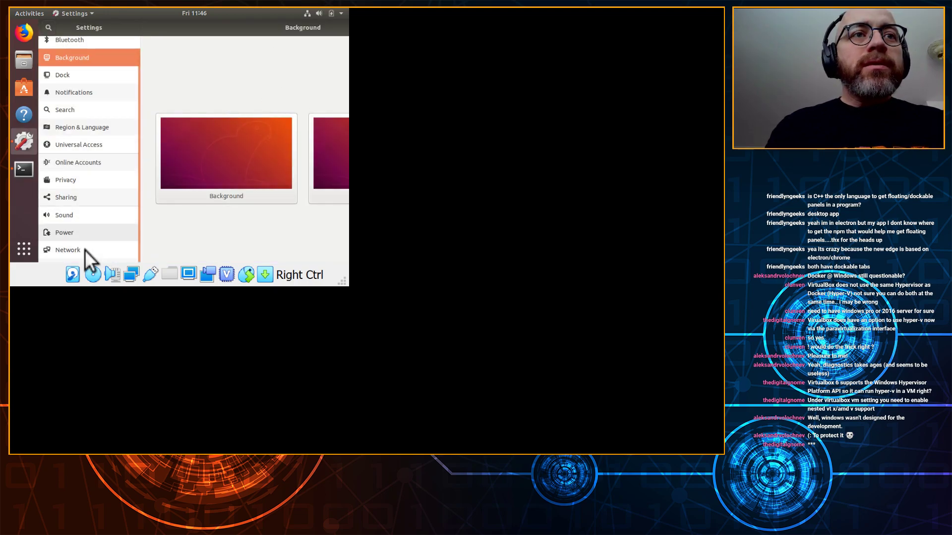
pyautogui.click(118, 248)
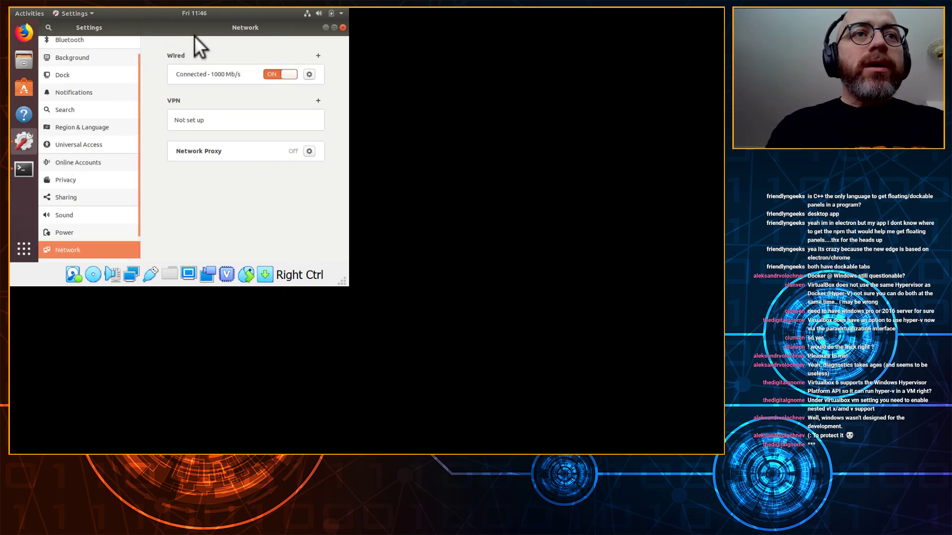
pyautogui.scroll(-2, 100, 207)
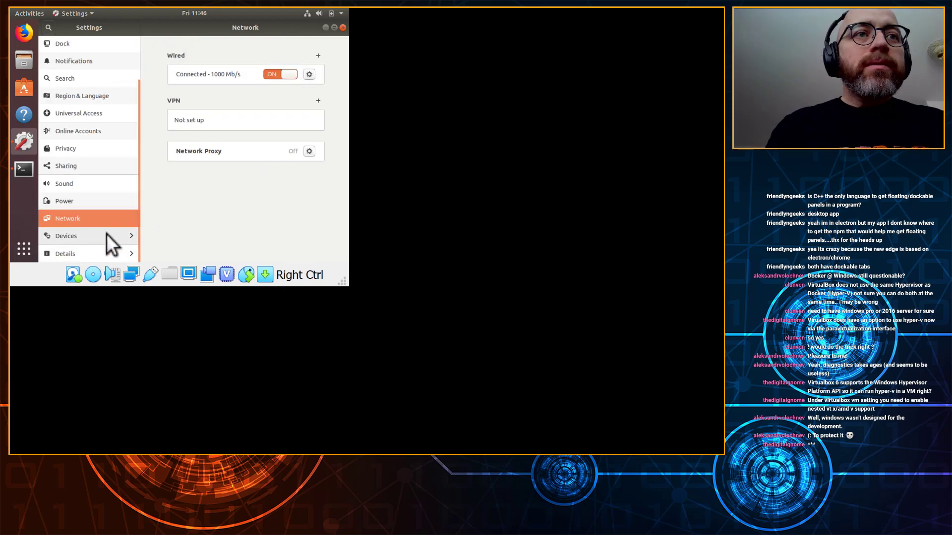
pyautogui.click(106, 236)
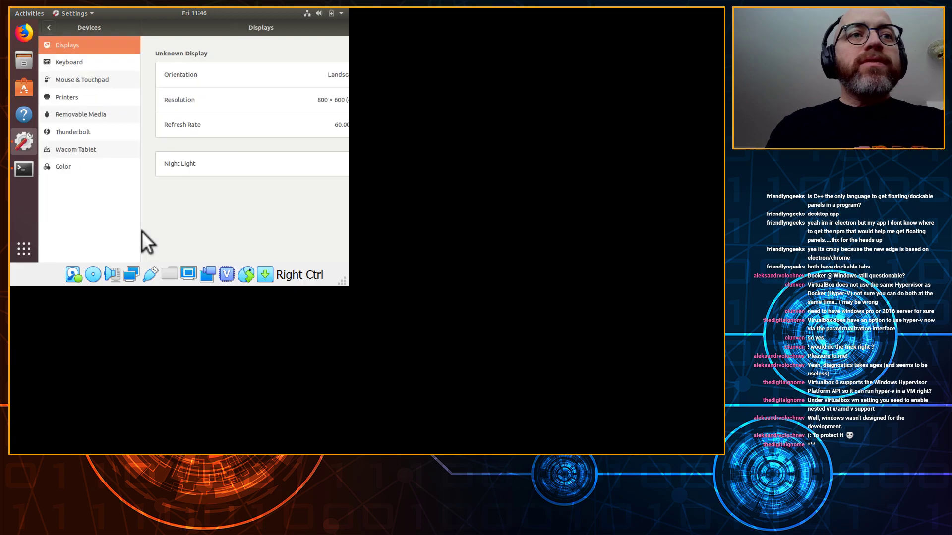
pyautogui.click(245, 105)
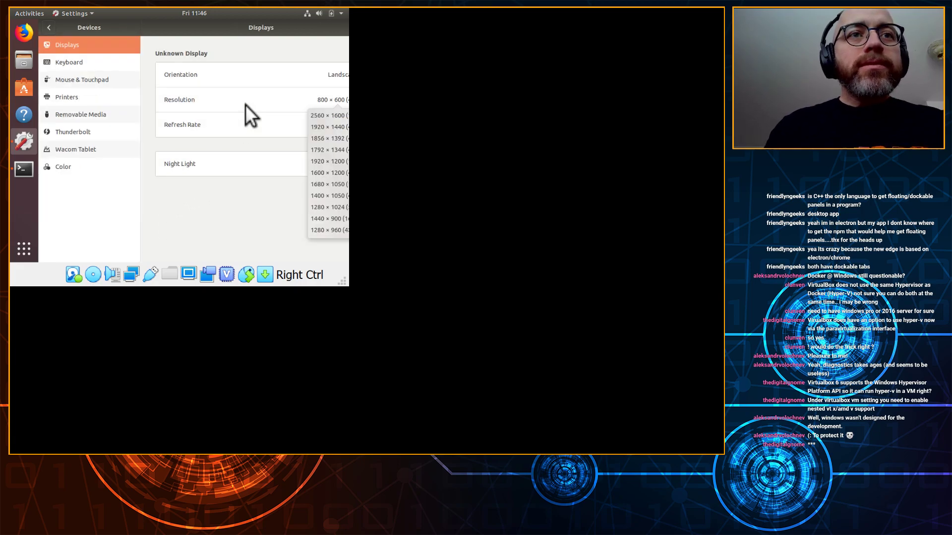
pyautogui.click(325, 186)
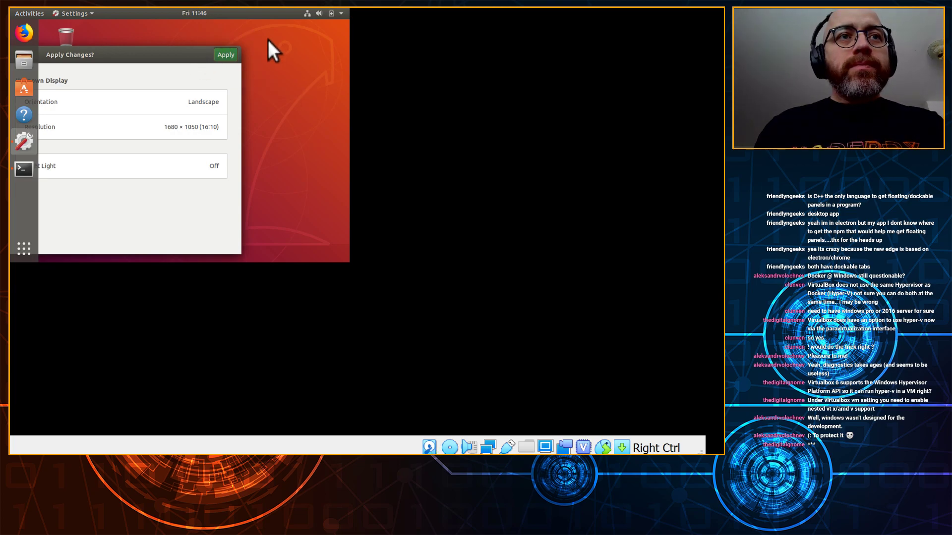
pyautogui.click(225, 55)
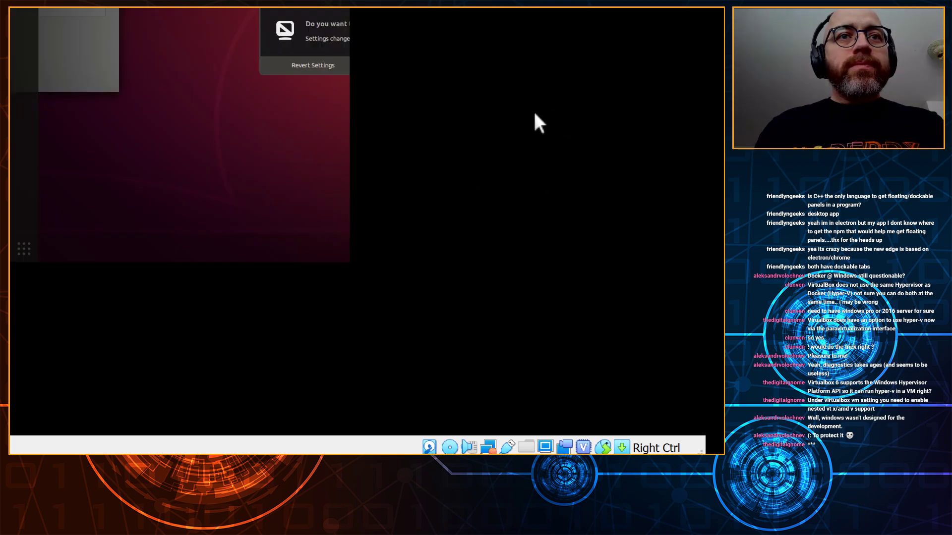
pyautogui.click(399, 257)
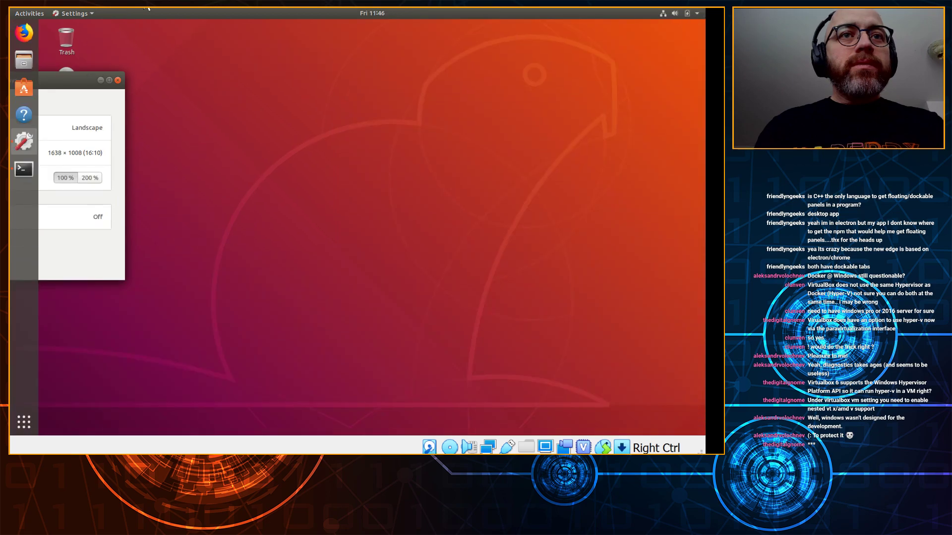
# Step: Reapply 1680 × 1050 from the recentred Displays panel and keep it
pyautogui.moveTo(58, 84); pyautogui.dragTo(504, 96)
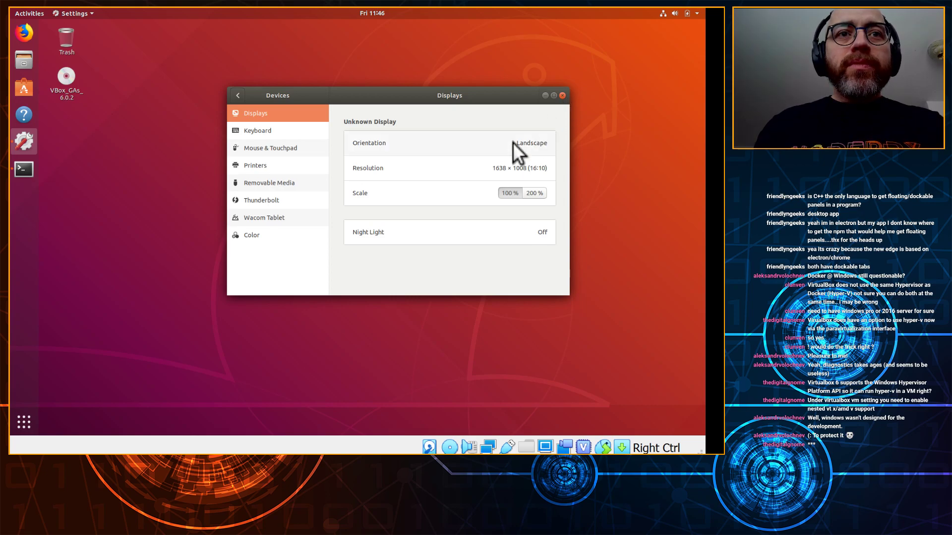
pyautogui.click(436, 167)
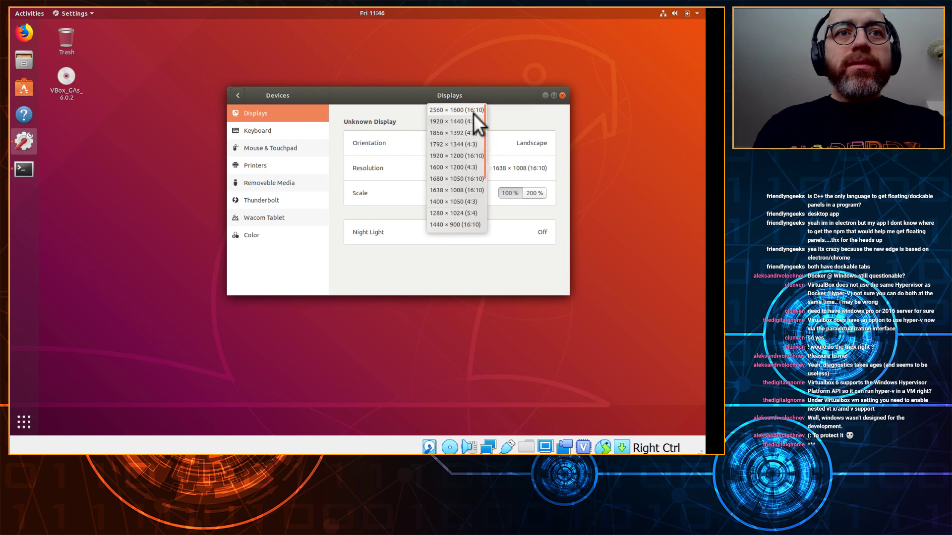
pyautogui.click(468, 179)
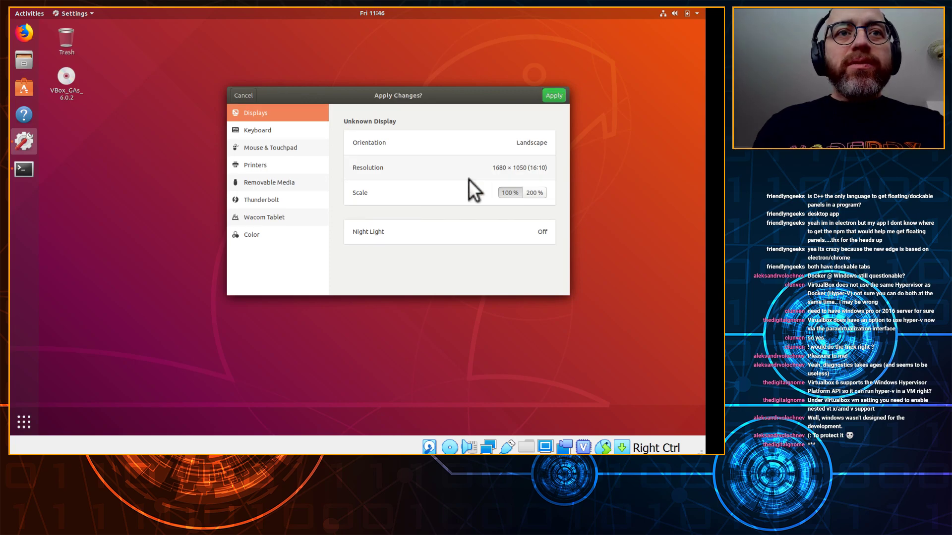
pyautogui.click(554, 96)
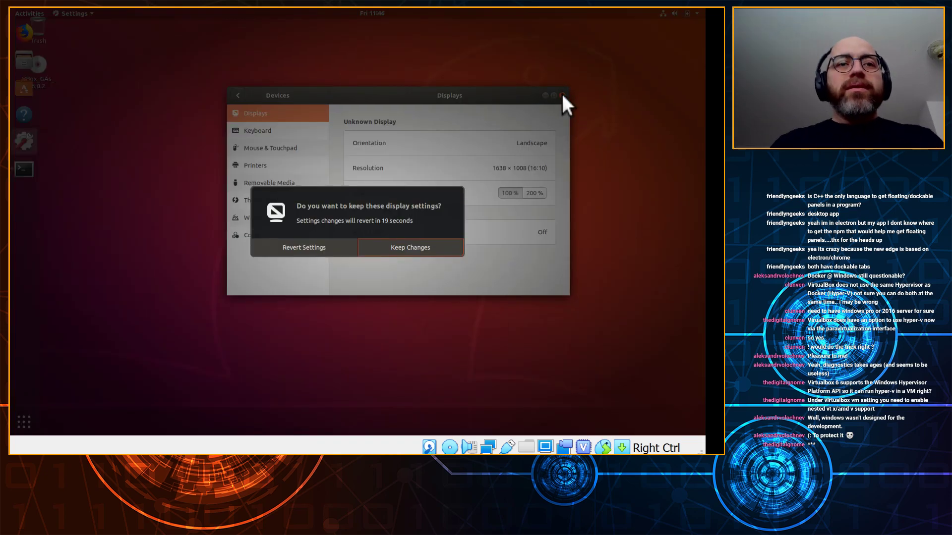
pyautogui.click(421, 247)
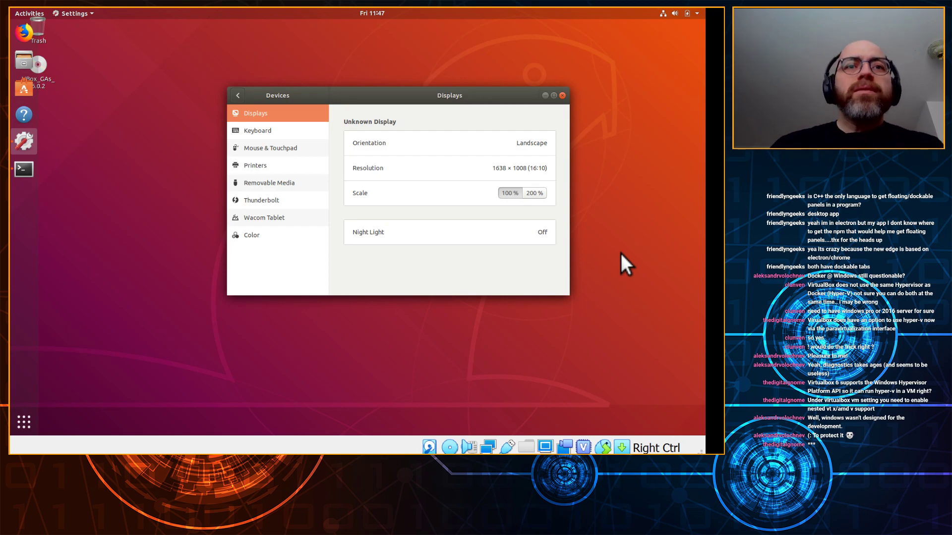
# Step: Apply 1680 × 1050 (16:10) a third time, keep it, and quit Settings
pyautogui.click(500, 169)
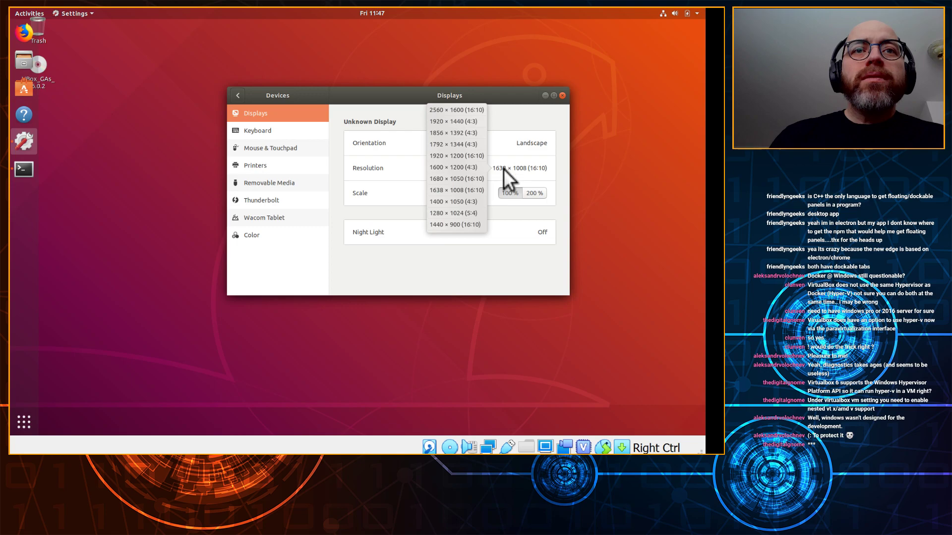
pyautogui.click(460, 176)
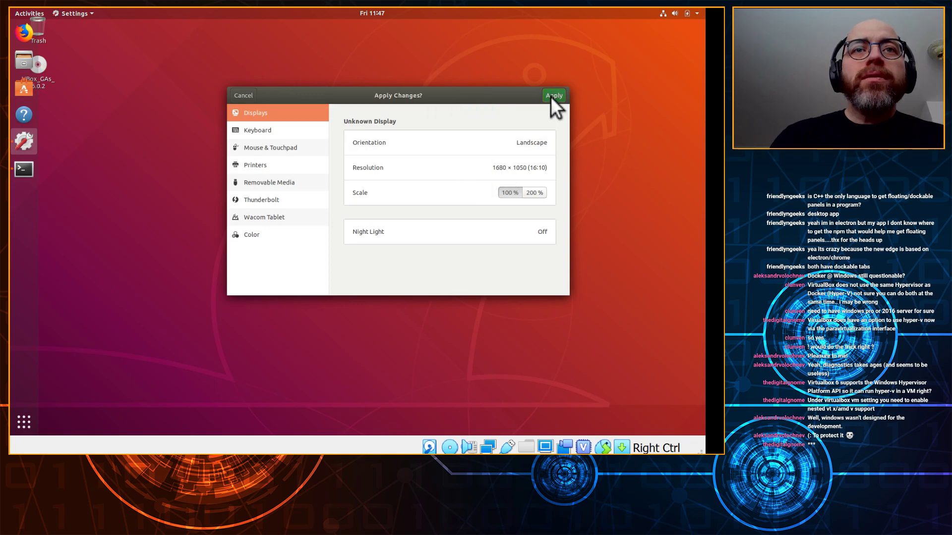
pyautogui.click(552, 96)
pyautogui.click(415, 243)
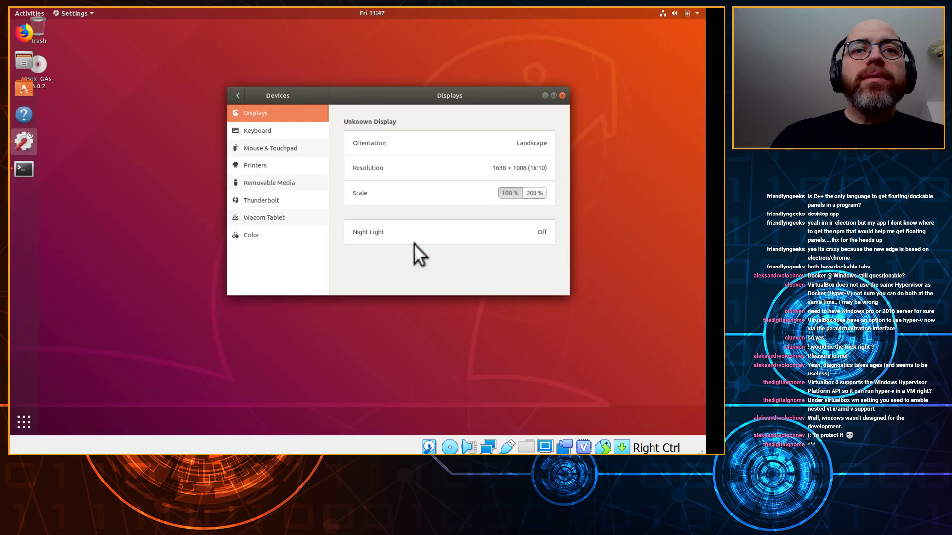
pyautogui.click(562, 95)
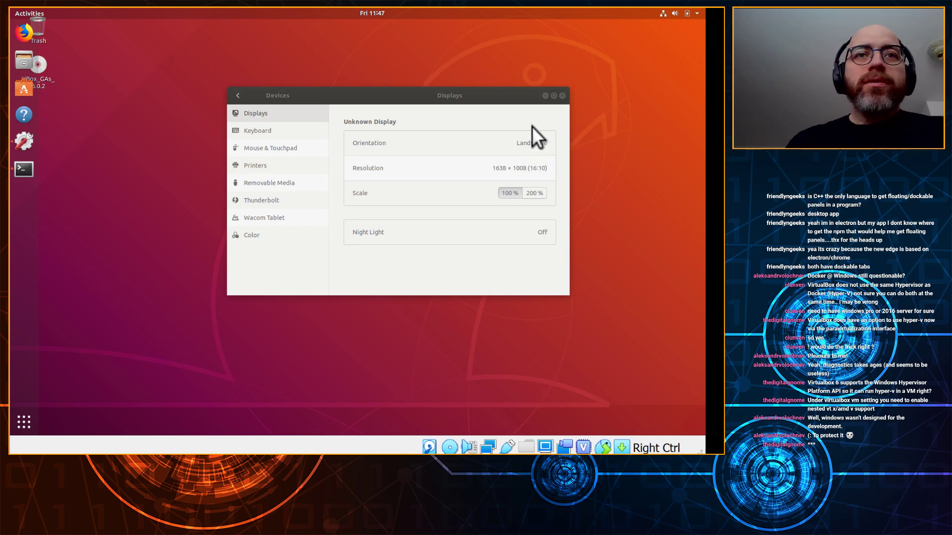
pyautogui.click(460, 105)
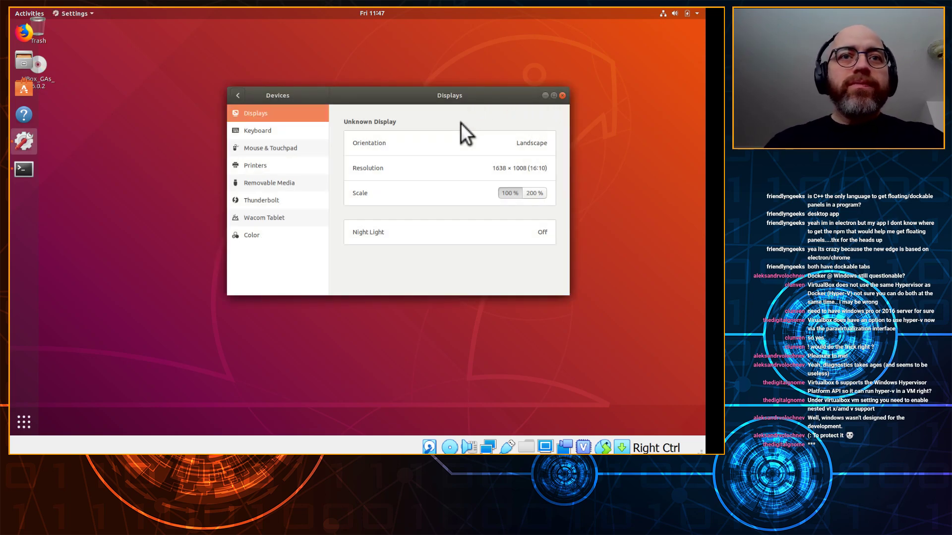
pyautogui.hotkey('ctrl', 'q')
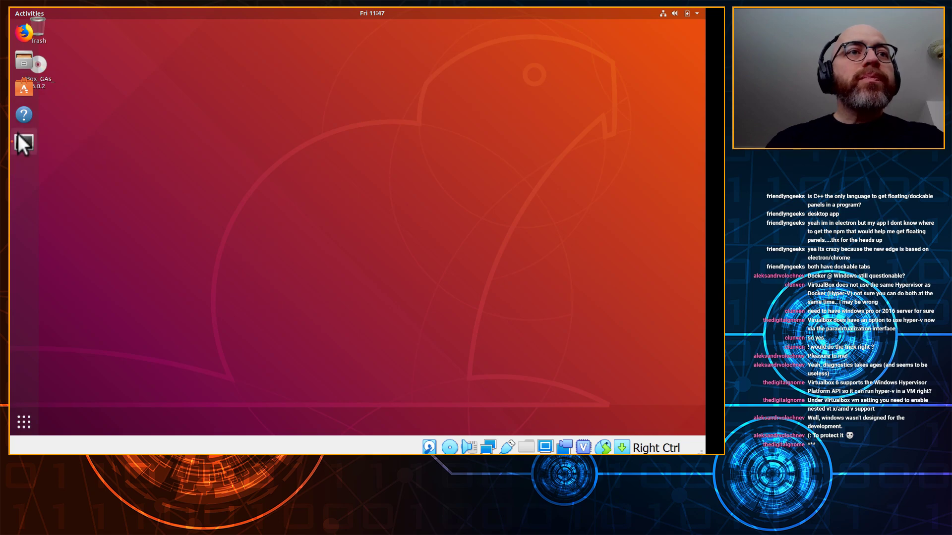
# Step: Close the finished installer terminal and reboot the guest with sudo shutdown -r now
pyautogui.click(18, 135)
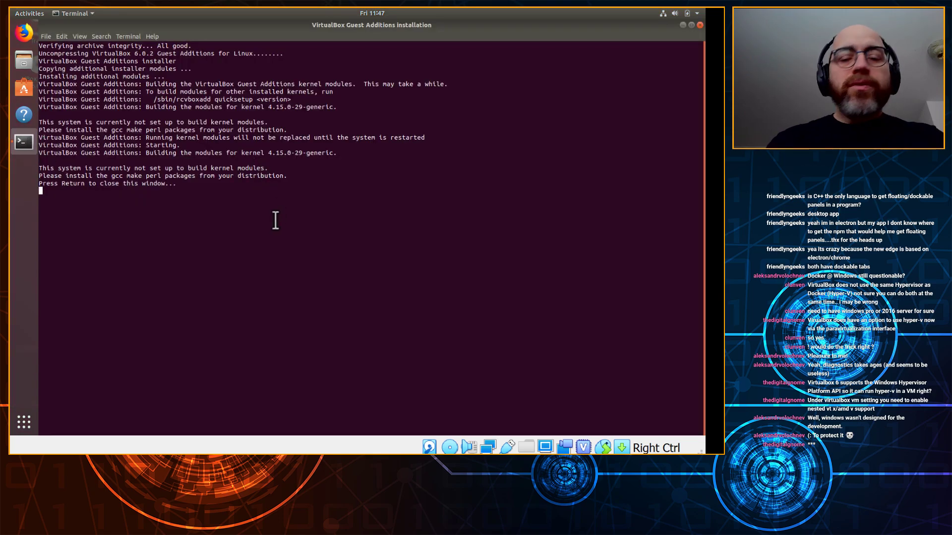
pyautogui.press('Return')
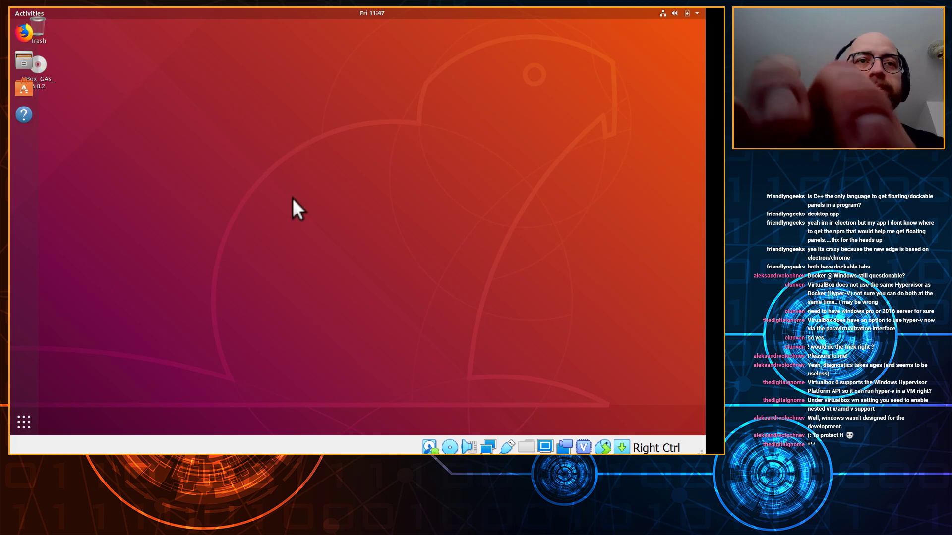
pyautogui.hotkey('ctrl', 'alt', 't')
pyautogui.write('sudo -r')
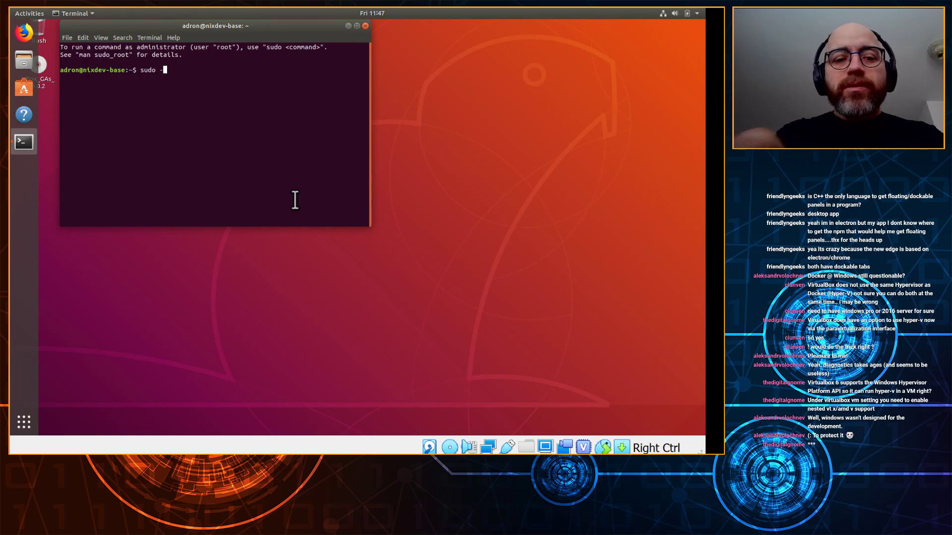
pyautogui.press('BackSpace')
pyautogui.press('BackSpace')
pyautogui.press('BackSpace')
pyautogui.write('shutdown ')
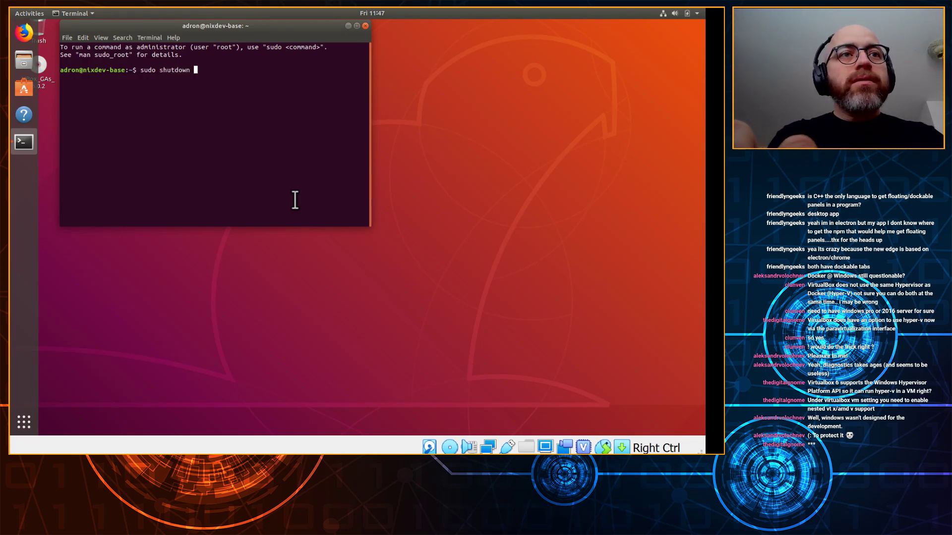
pyautogui.write('-r now')
pyautogui.press('Return')
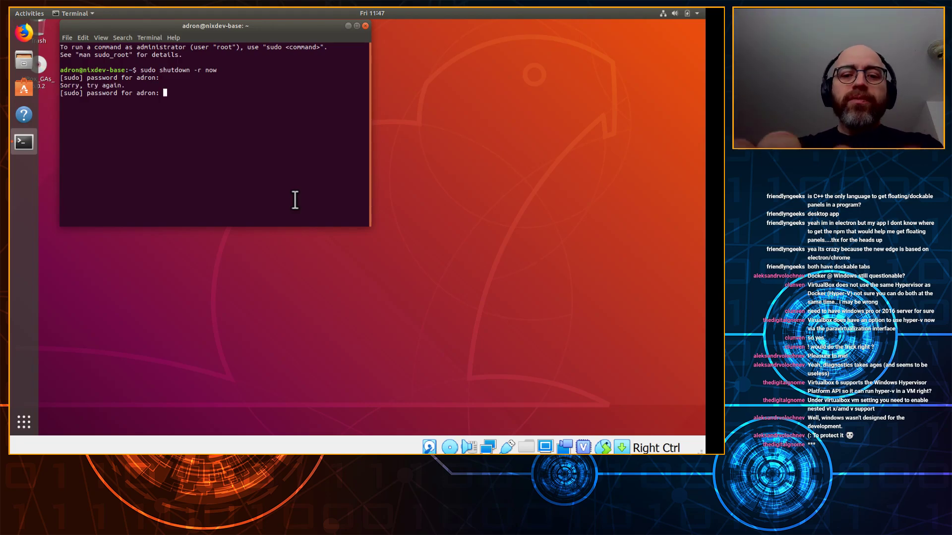
pyautogui.press('Return')
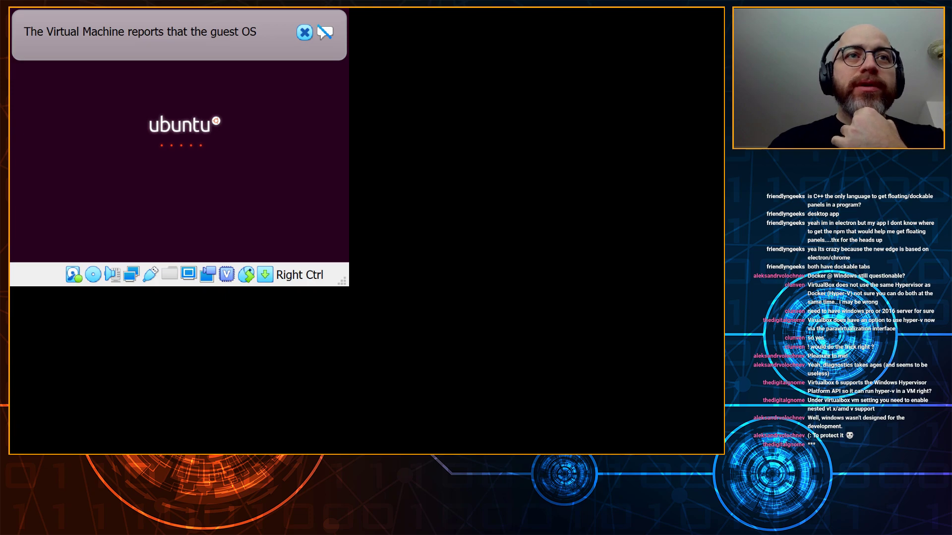
# Step: Dismiss the VirtualBox guest OS notification while the VM boots to the login screen
pyautogui.click(301, 34)
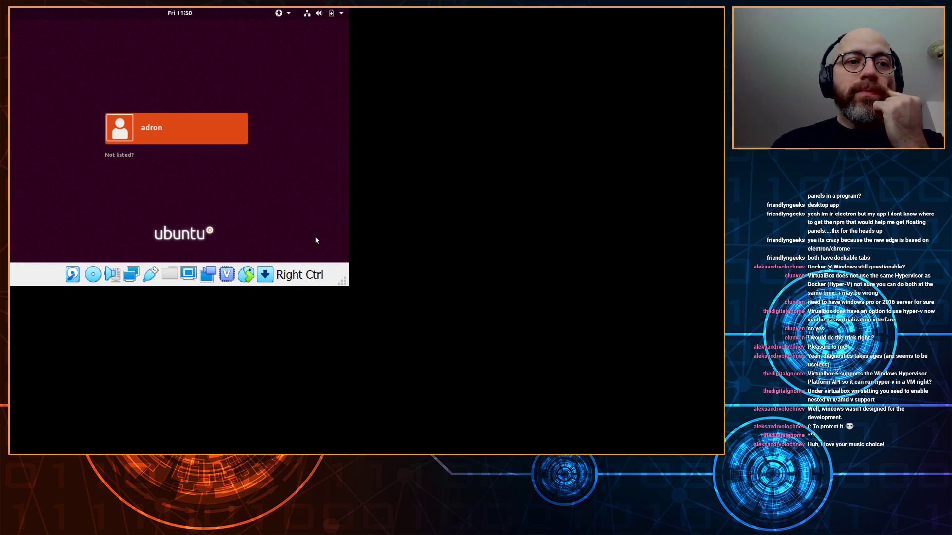
# Step: Sign in to the Ubuntu user account with its password
pyautogui.click(214, 122)
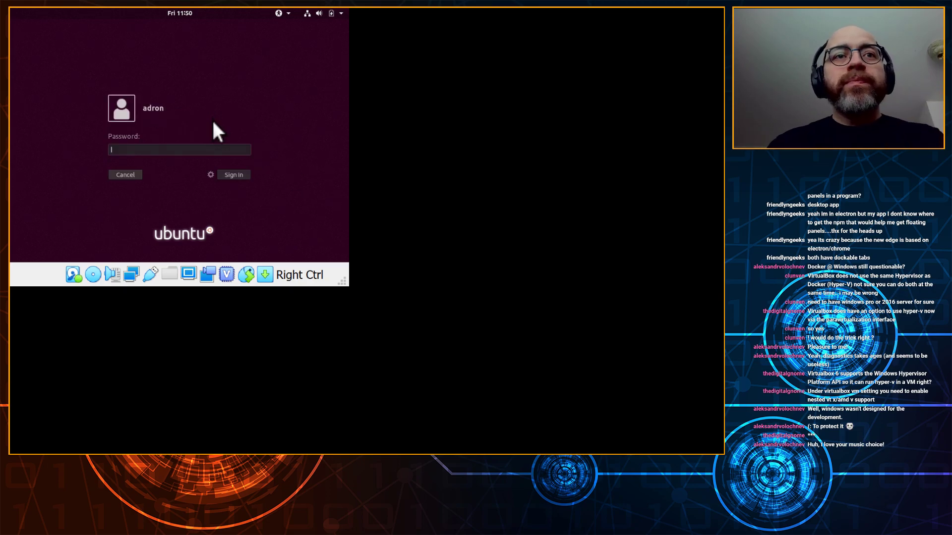
pyautogui.write('*********')
pyautogui.press('Return')
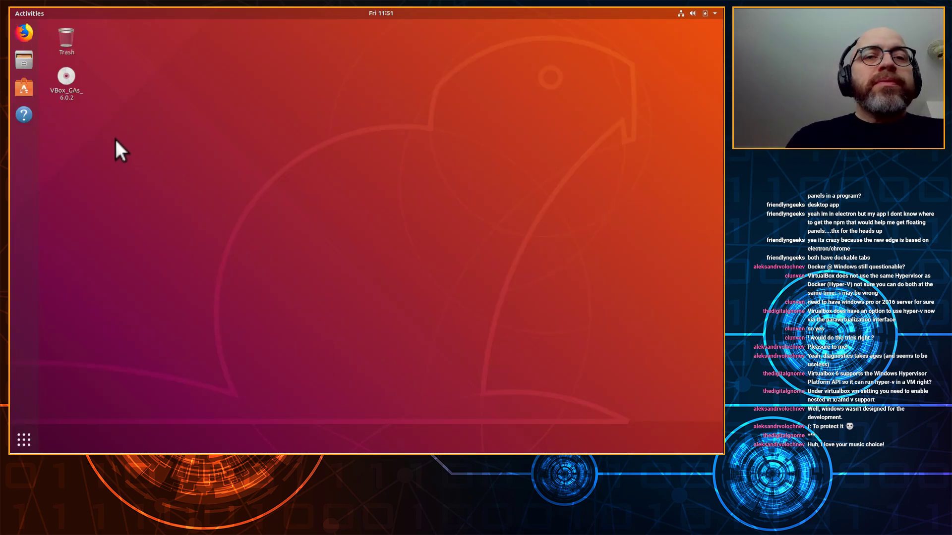
# Step: Eject the VBox_GAs_6.0.2 disc from the desktop and launch Firefox
pyautogui.click(65, 72)
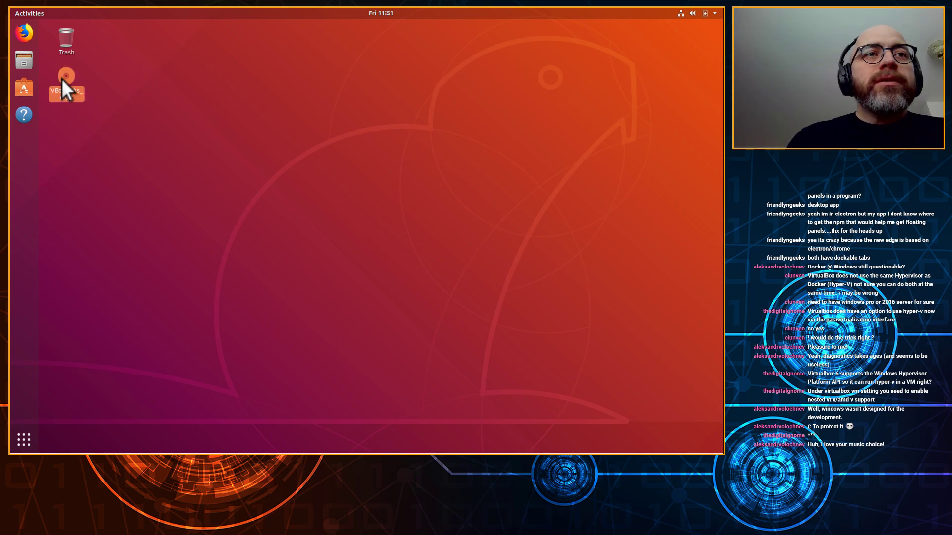
pyautogui.rightClick(62, 77)
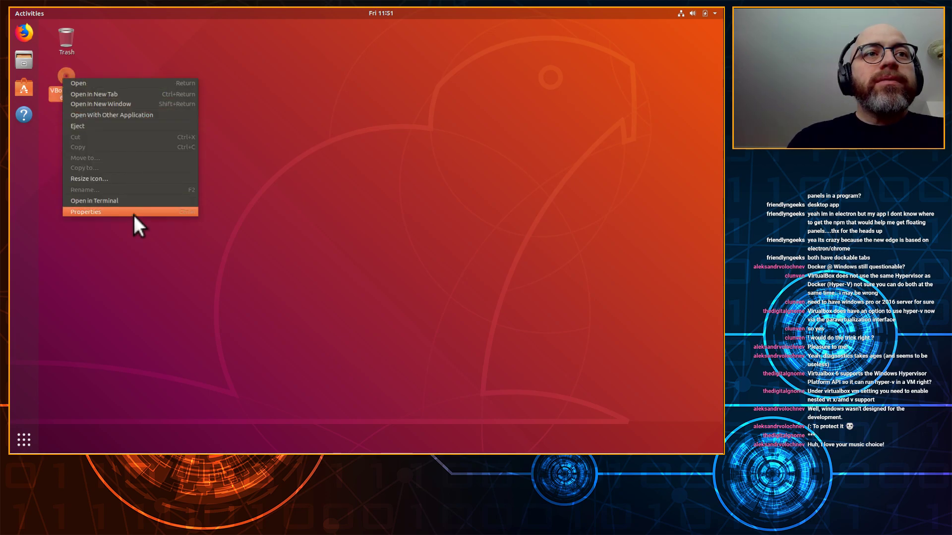
pyautogui.click(132, 126)
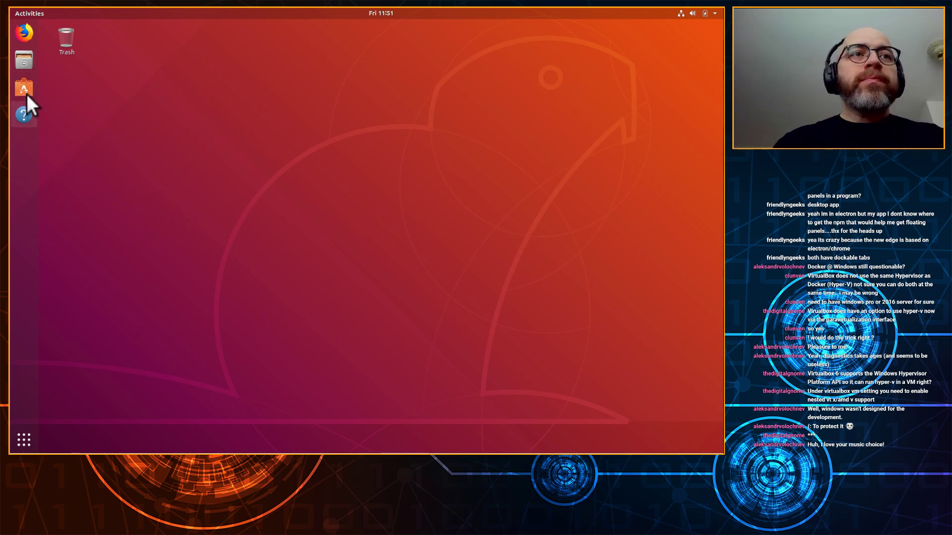
pyautogui.click(22, 31)
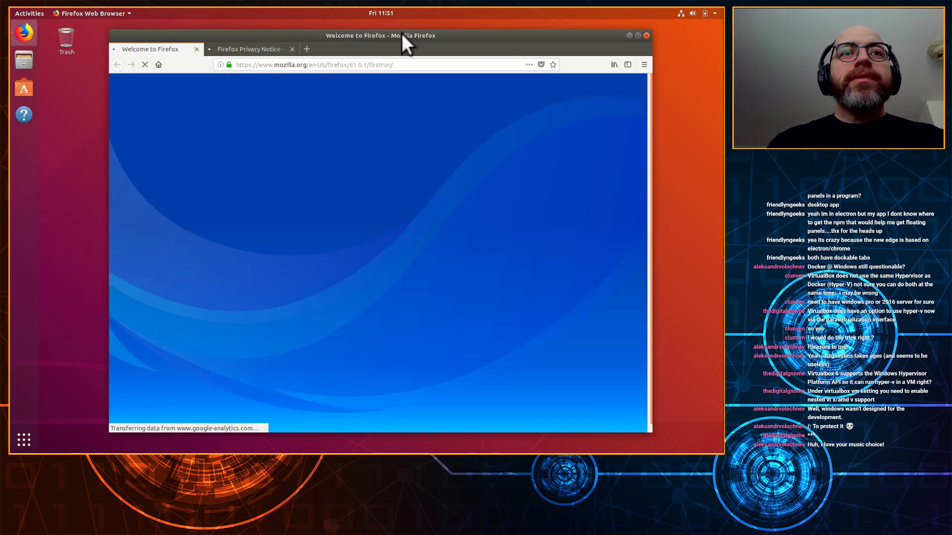
# Step: Maximize Firefox, search 'install docker 18.04 ubuntu' from the address bar, and close the Privacy Notice tab
pyautogui.doubleClick(467, 34)
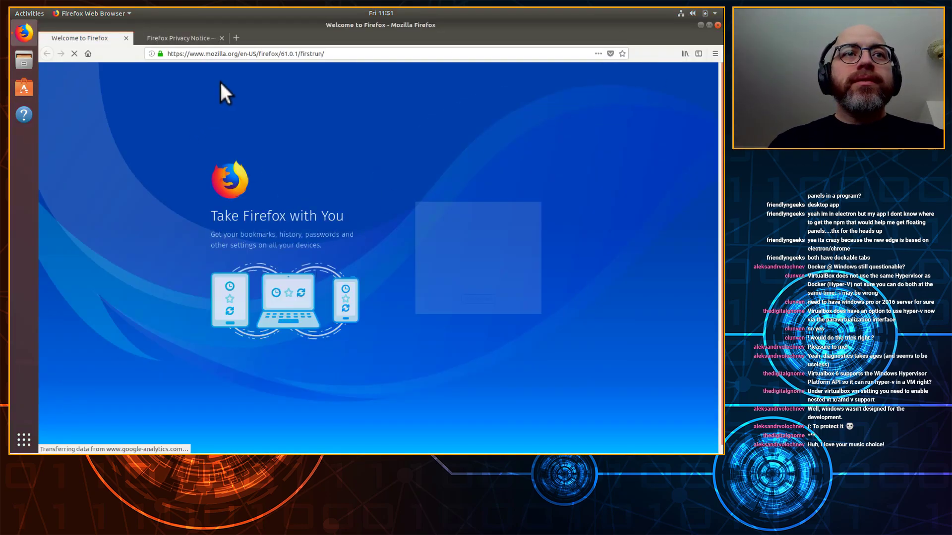
pyautogui.click(351, 53)
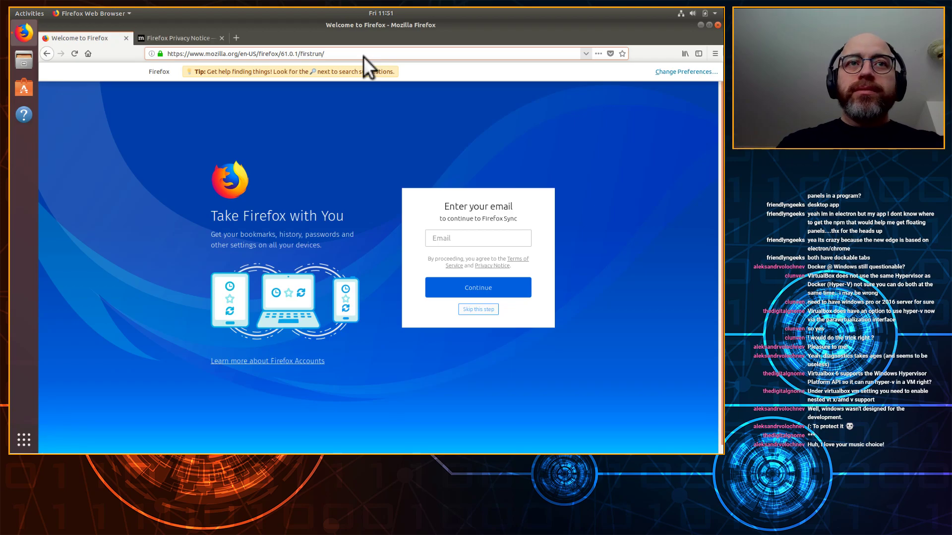
pyautogui.click(364, 56)
pyautogui.press('BackSpace')
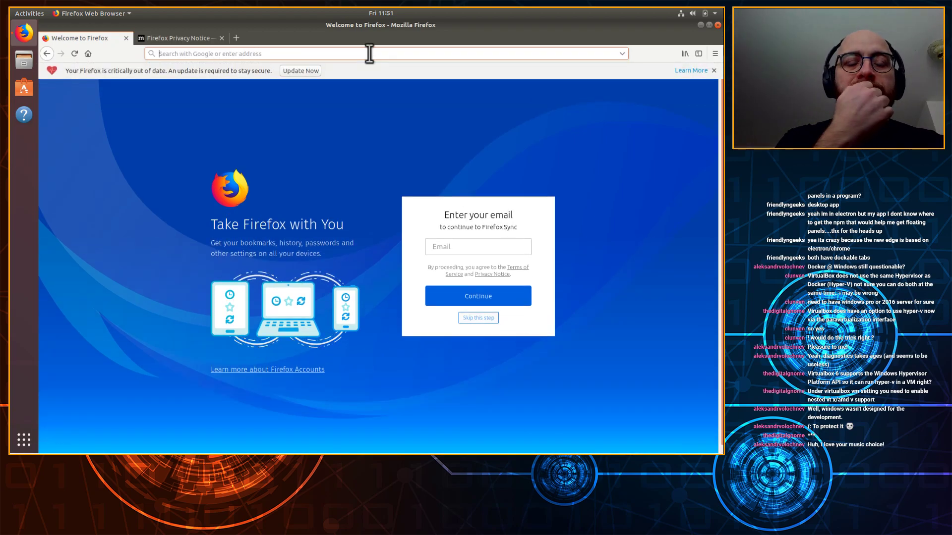
pyautogui.write('install')
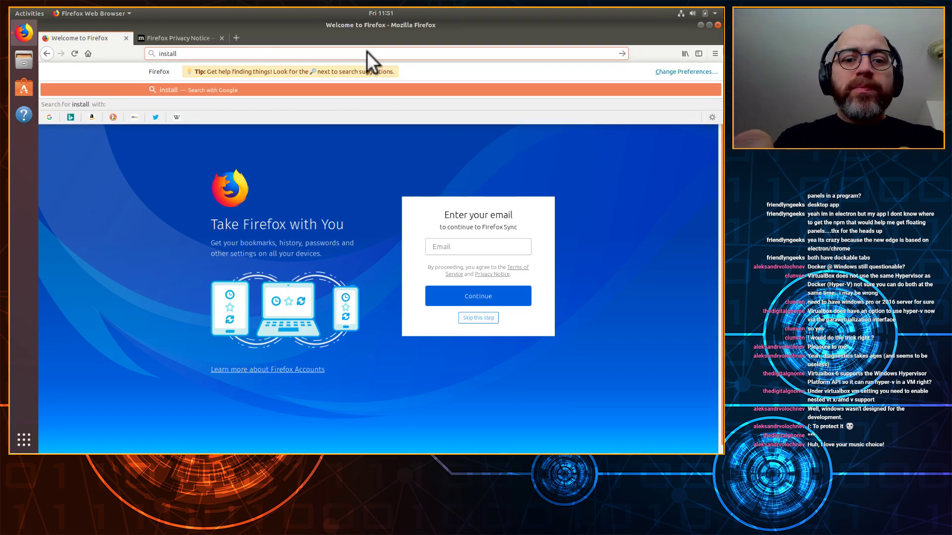
pyautogui.write(' docker 18.04')
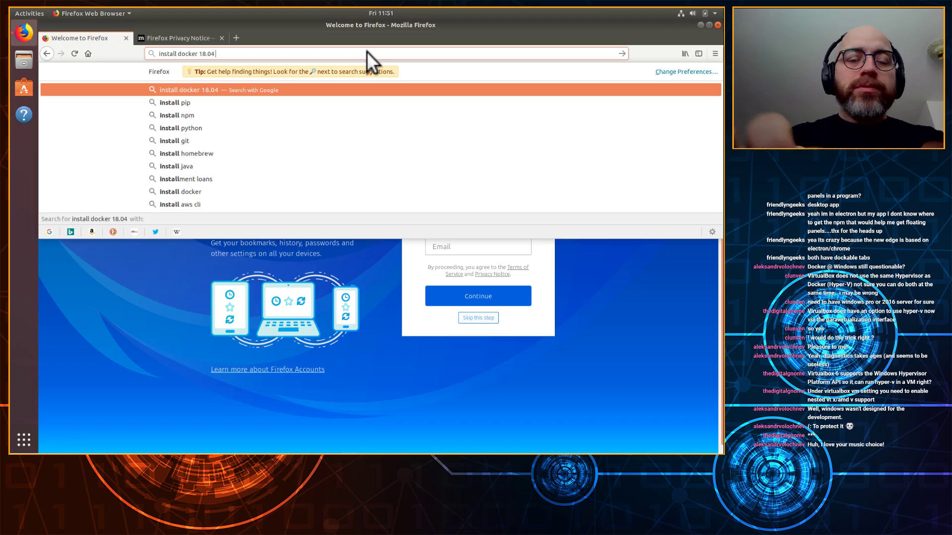
pyautogui.write(' ubntu')
pyautogui.press('Return')
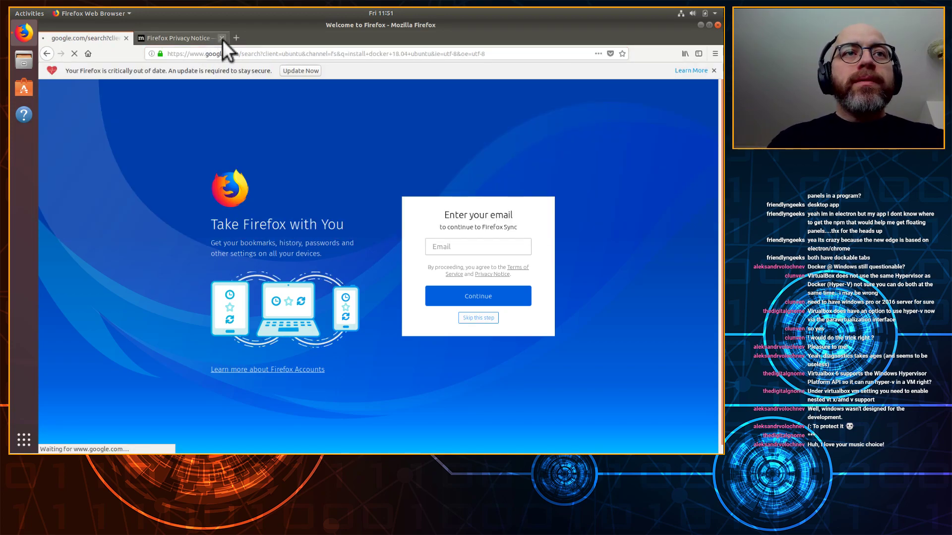
pyautogui.click(222, 39)
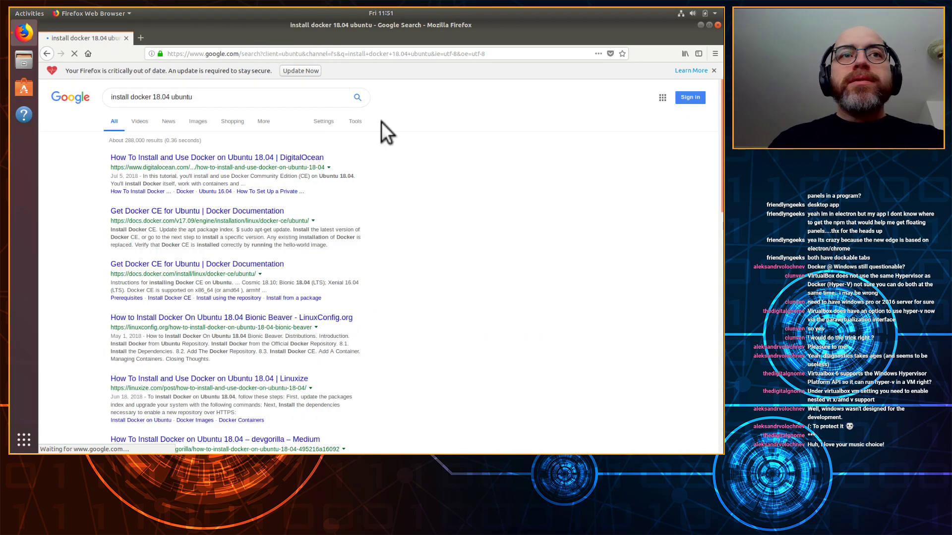
# Step: Open DigitalOcean's Docker on Ubuntu 18.04 tutorial, accept cookies, and select Step 1's sudo apt update
pyautogui.click(300, 166)
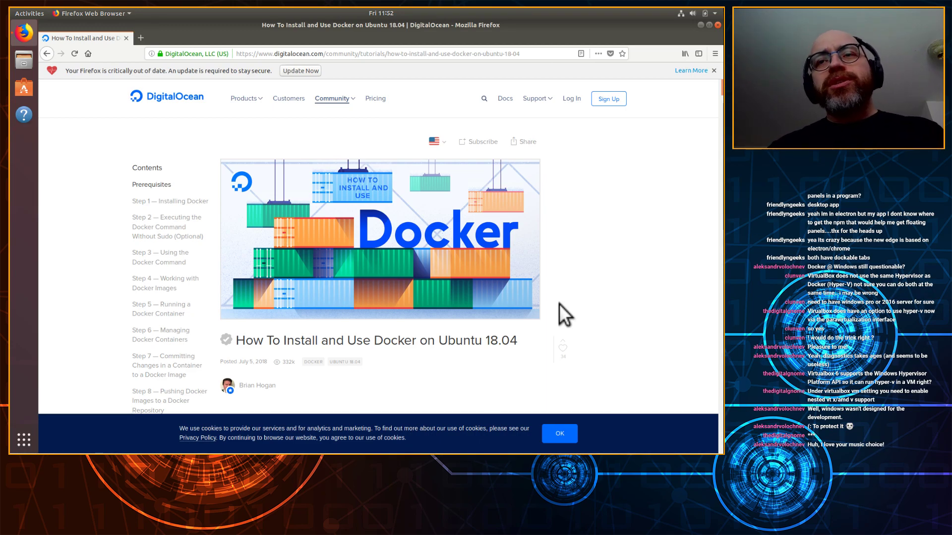
pyautogui.click(569, 433)
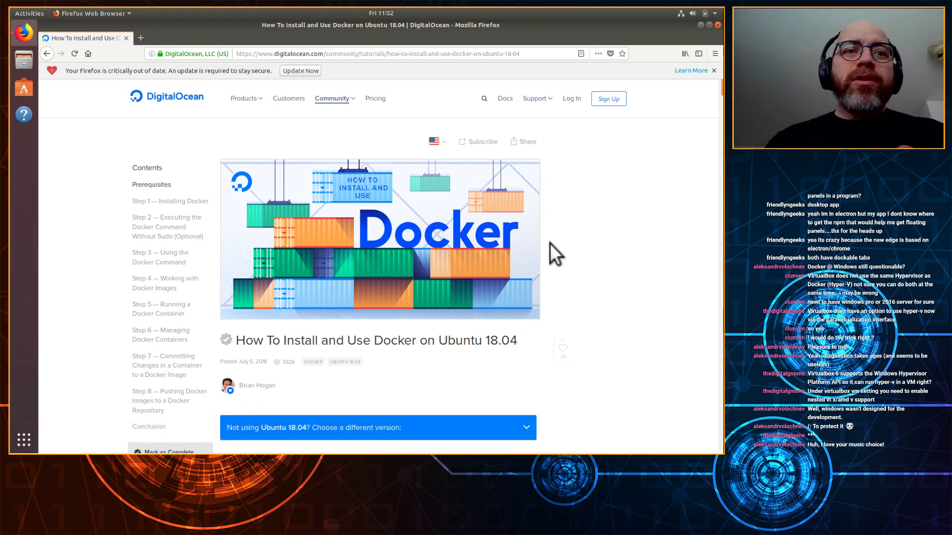
pyautogui.scroll(-2, 596, 370)
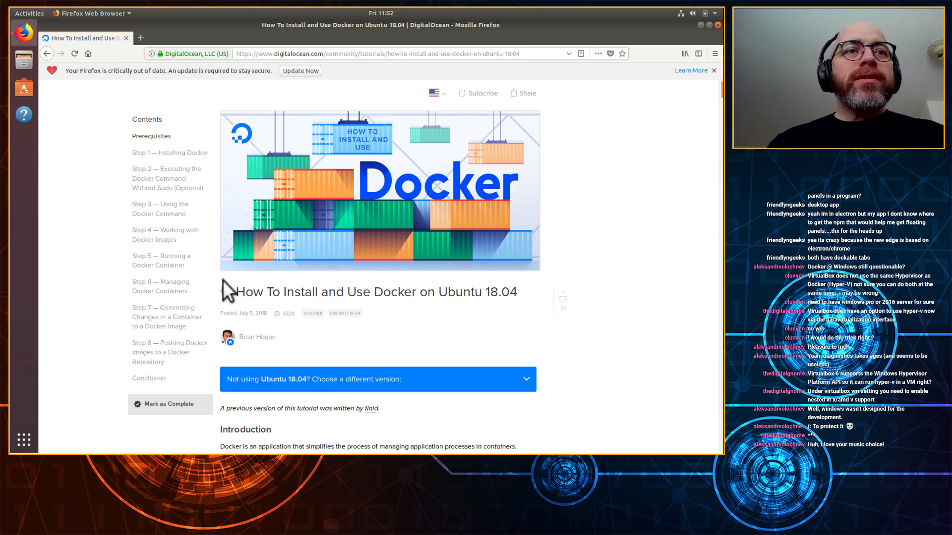
pyautogui.scroll(-3, 595, 332)
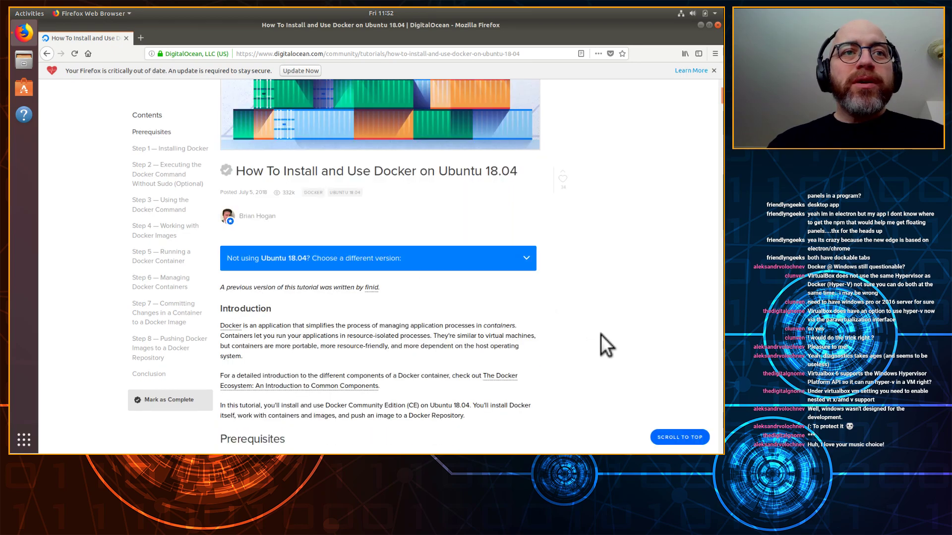
pyautogui.scroll(-3, 600, 334)
pyautogui.scroll(-1, 446, 327)
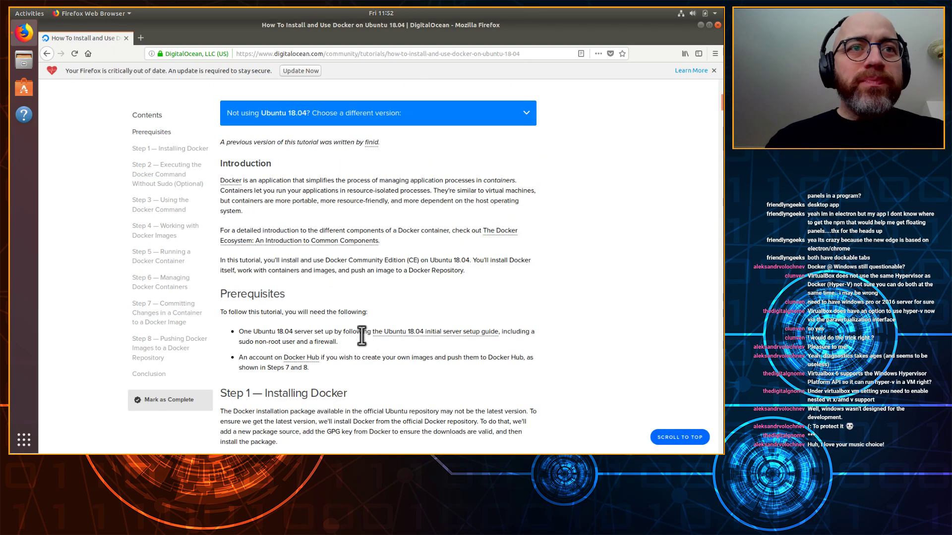
pyautogui.scroll(-3, 385, 389)
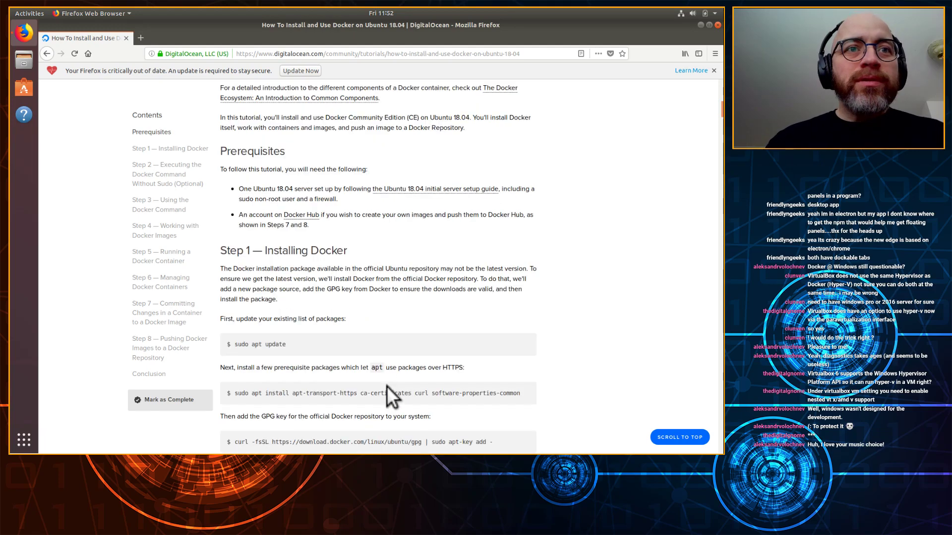
pyautogui.scroll(-1, 363, 326)
pyautogui.moveTo(299, 317); pyautogui.dragTo(232, 317)
pyautogui.hotkey('ctrl', 'c')
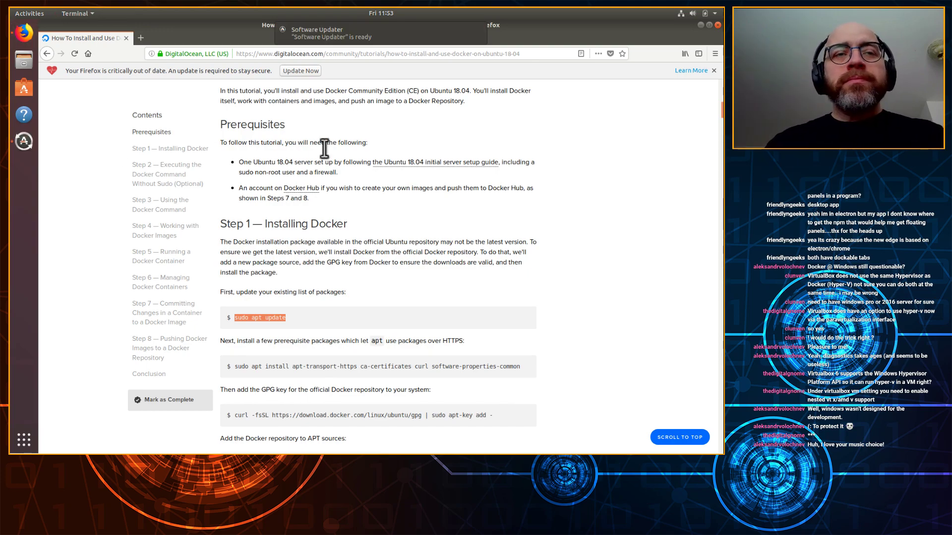
pyautogui.hotkey('ctrl', 'alt', 't')
# Step: Run the pasted sudo apt update with the password, then select the prerequisite apt install command
pyautogui.middleClick(281, 119)
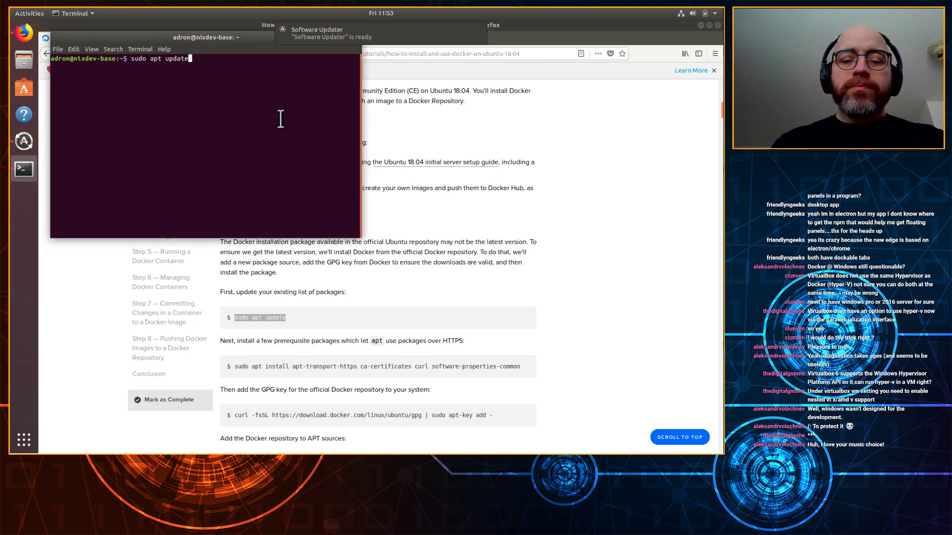
pyautogui.press('Return')
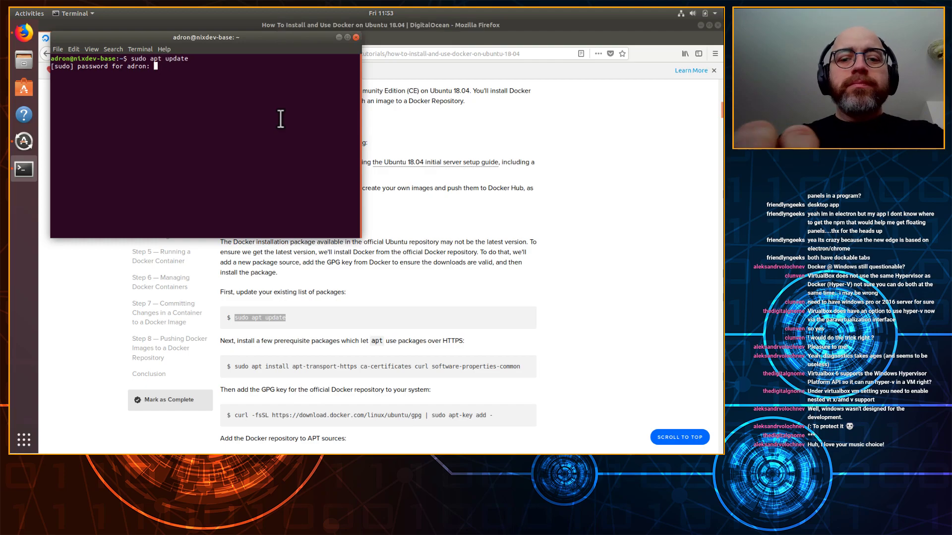
pyautogui.press('Return')
pyautogui.moveTo(274, 40); pyautogui.dragTo(593, 96)
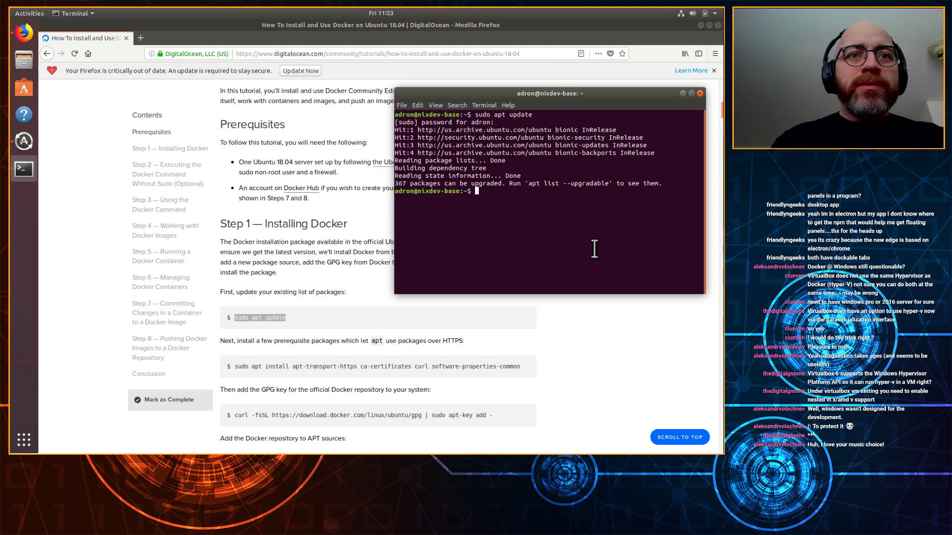
pyautogui.moveTo(528, 368); pyautogui.dragTo(233, 367)
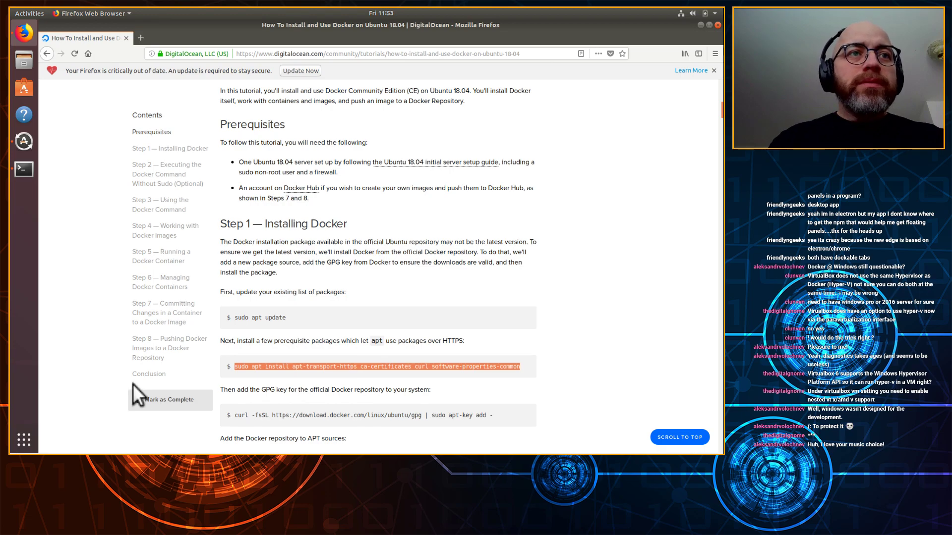
# Step: Run sudo apt install apt-transport-https ca-certificates curl software-properties-common, postponing updates, and confirm Y
pyautogui.click(25, 172)
pyautogui.write('sudo apt install apt-transport-https ca-certificates curl software-properties-common')
pyautogui.click(27, 138)
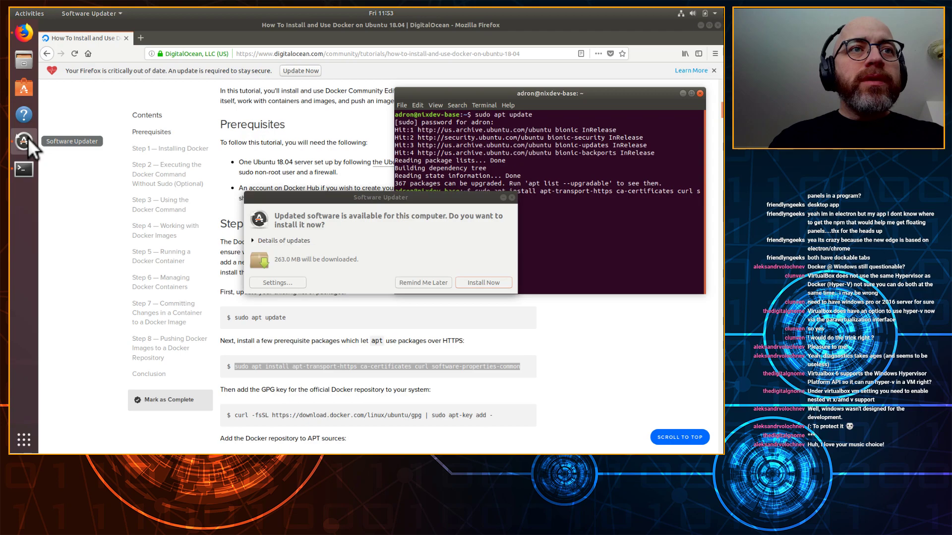
pyautogui.click(417, 283)
pyautogui.press('Return')
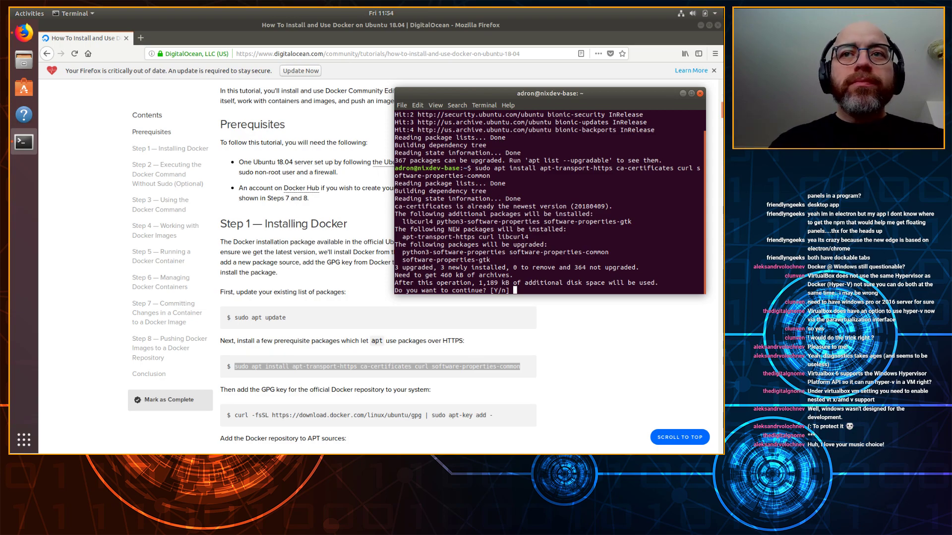
pyautogui.press('Return')
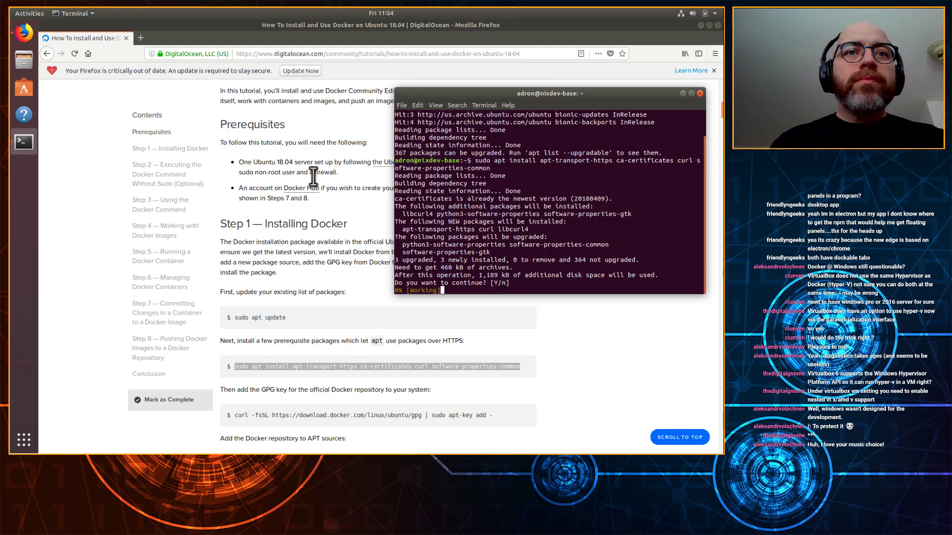
pyautogui.click(560, 353)
pyautogui.scroll(-3, 446, 380)
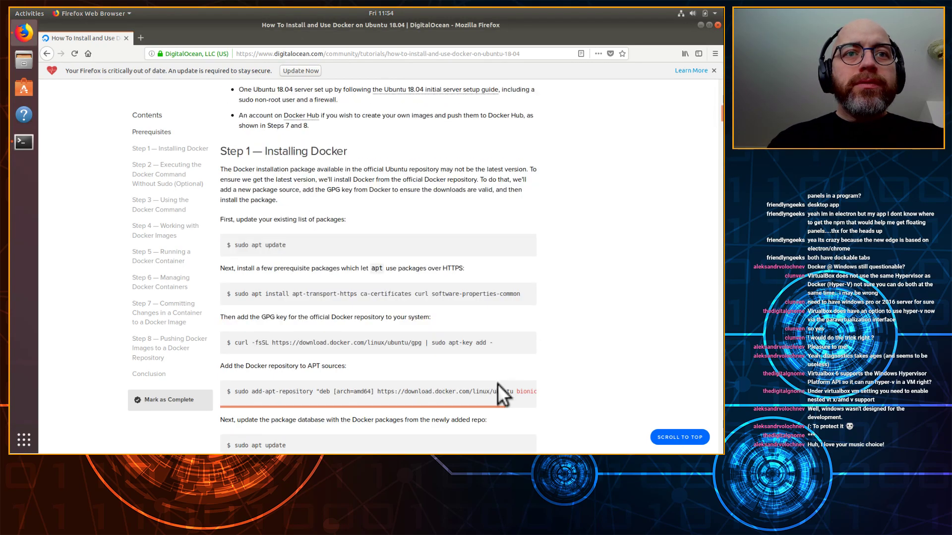
# Step: Paste the tutorial's curl GPG key command into the terminal, run it, and cancel the hang
pyautogui.moveTo(493, 344); pyautogui.dragTo(237, 342)
pyautogui.hotkey('ctrl', 'c')
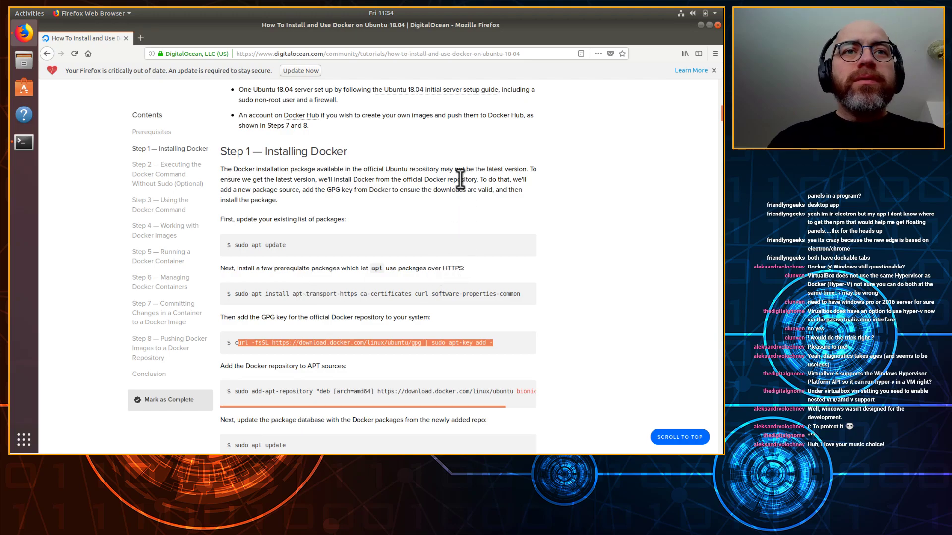
pyautogui.hotkey('alt', 'Tab')
pyautogui.click(513, 240)
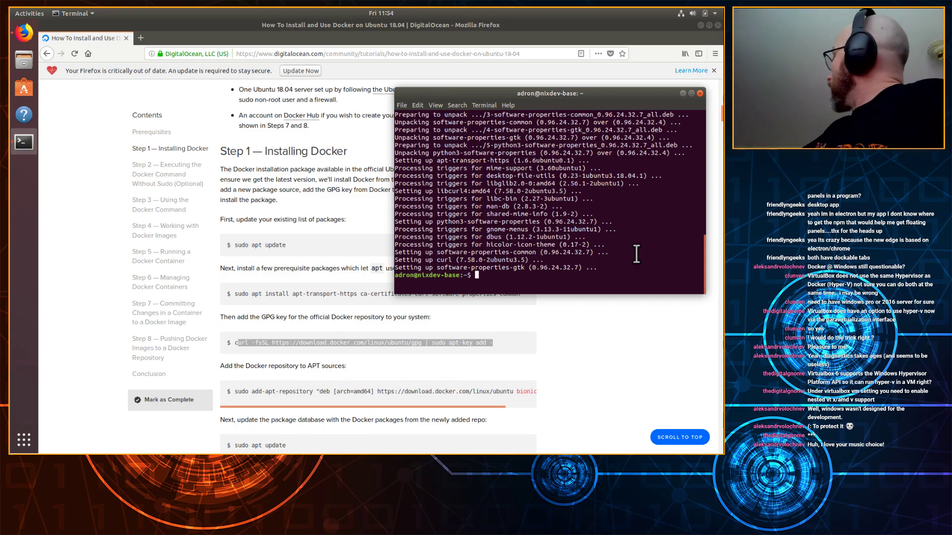
pyautogui.middleClick(607, 279)
pyautogui.press('Home')
pyautogui.write('c')
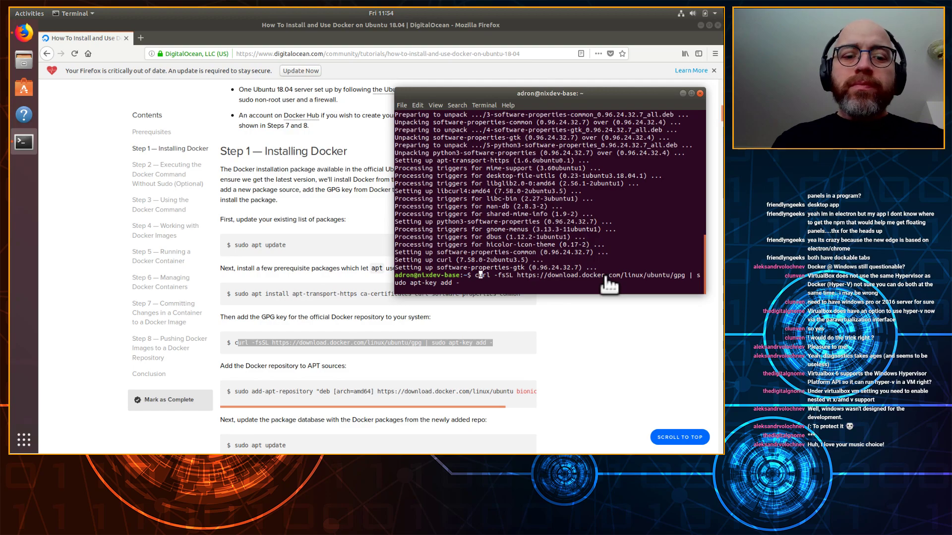
pyautogui.press('Return')
pyautogui.hotkey('ctrl', 'c')
# Step: Install curl with sudo apt-get install curl, then rerun the GPG key import until it returns OK
pyautogui.write('sudo apt-get update')
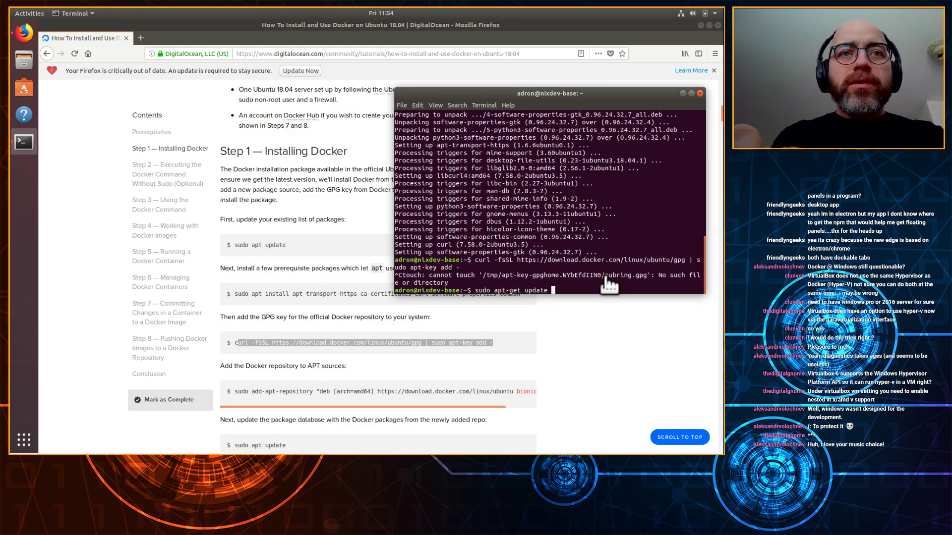
pyautogui.press('BackSpace')
pyautogui.press('BackSpace')
pyautogui.press('BackSpace')
pyautogui.press('BackSpace')
pyautogui.press('BackSpace')
pyautogui.write('install curl')
pyautogui.press('Return')
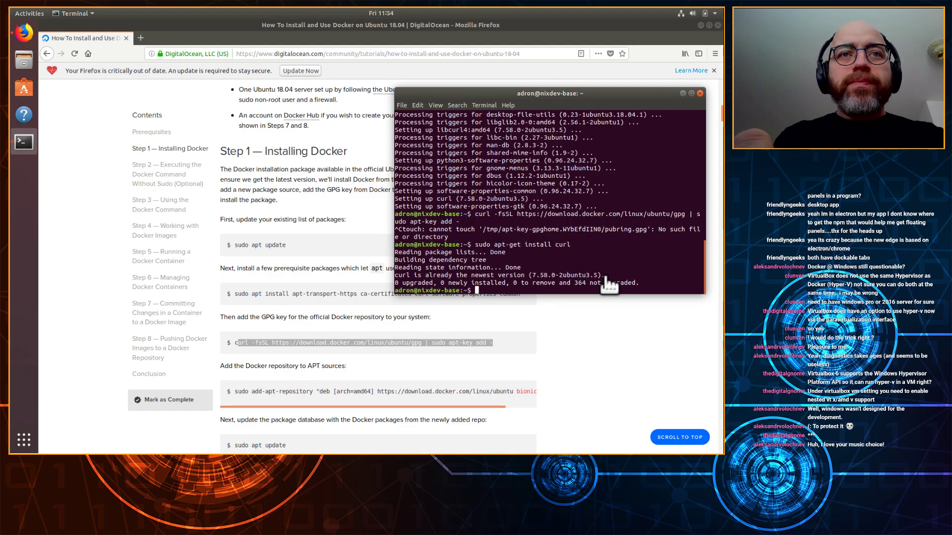
pyautogui.press('Up')
pyautogui.press('Up')
pyautogui.press('Return')
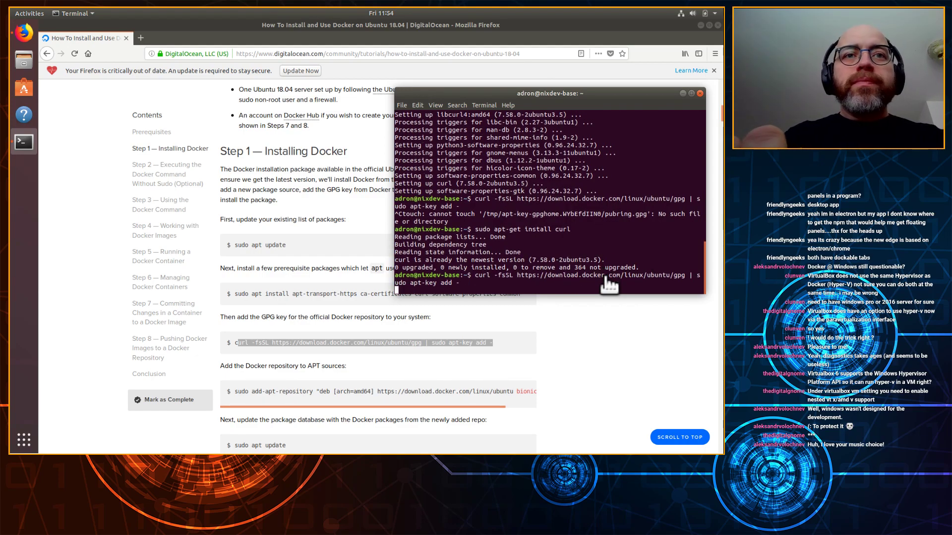
pyautogui.click(574, 339)
pyautogui.scroll(-3, 548, 359)
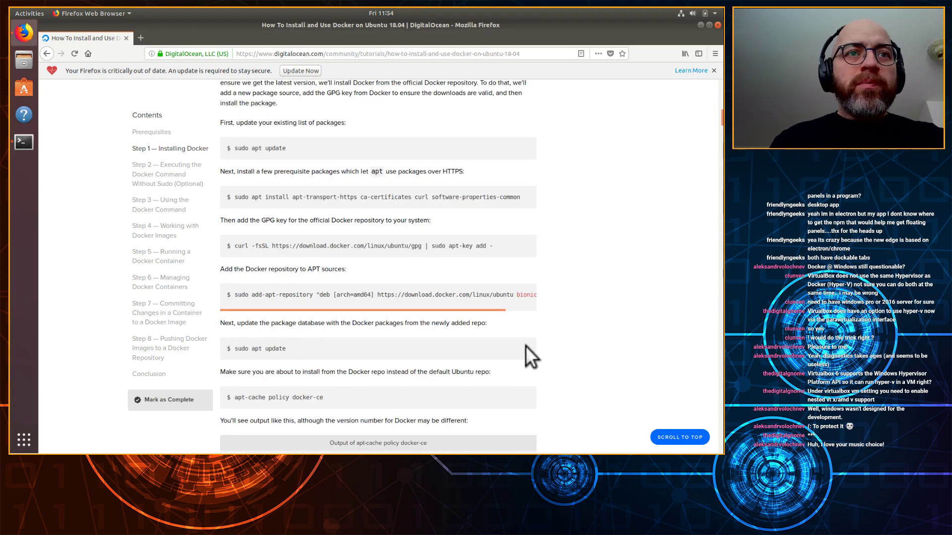
pyautogui.scroll(-3, 407, 315)
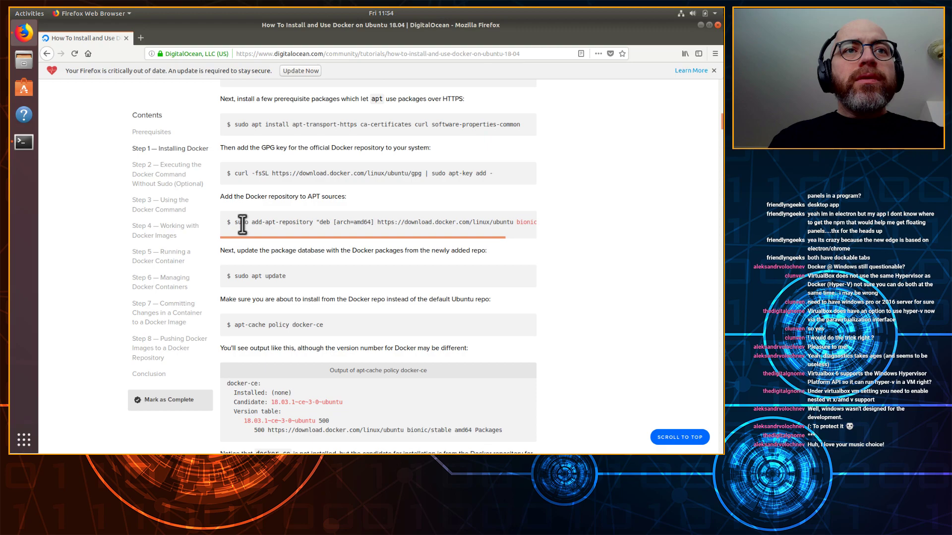
pyautogui.moveTo(238, 222); pyautogui.dragTo(562, 221)
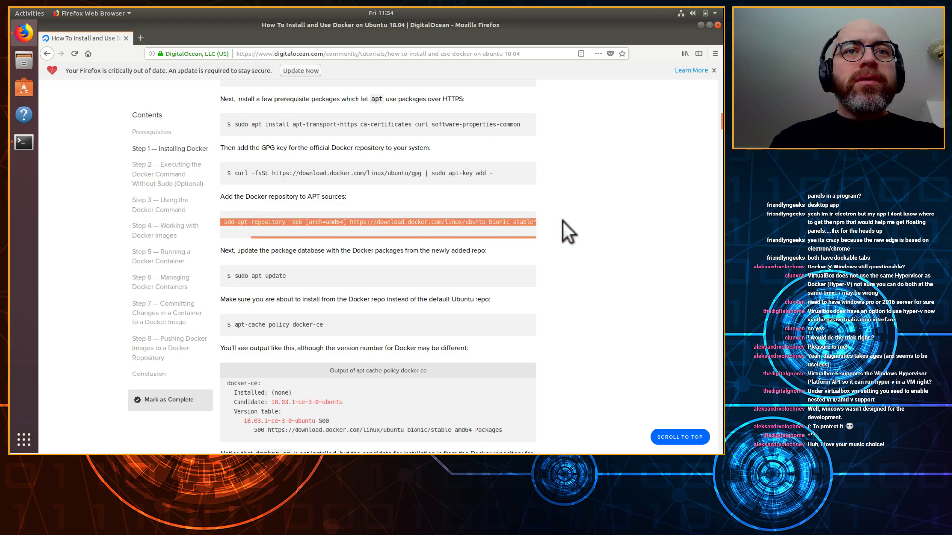
pyautogui.hotkey('ctrl', 'c')
pyautogui.hotkey('alt', 'Tab')
pyautogui.hotkey('ctrl', 'shift', 'v')
pyautogui.press('Return')
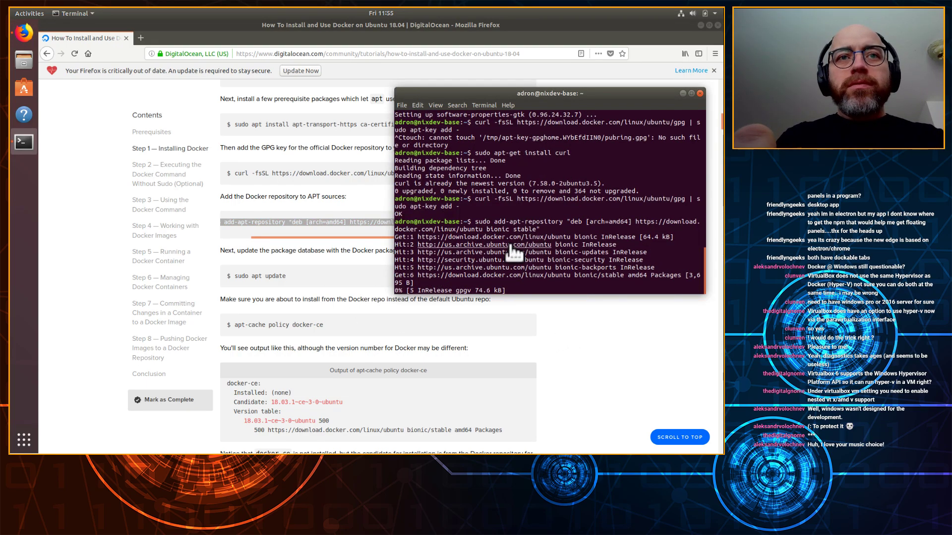
pyautogui.write('sudo apt update')
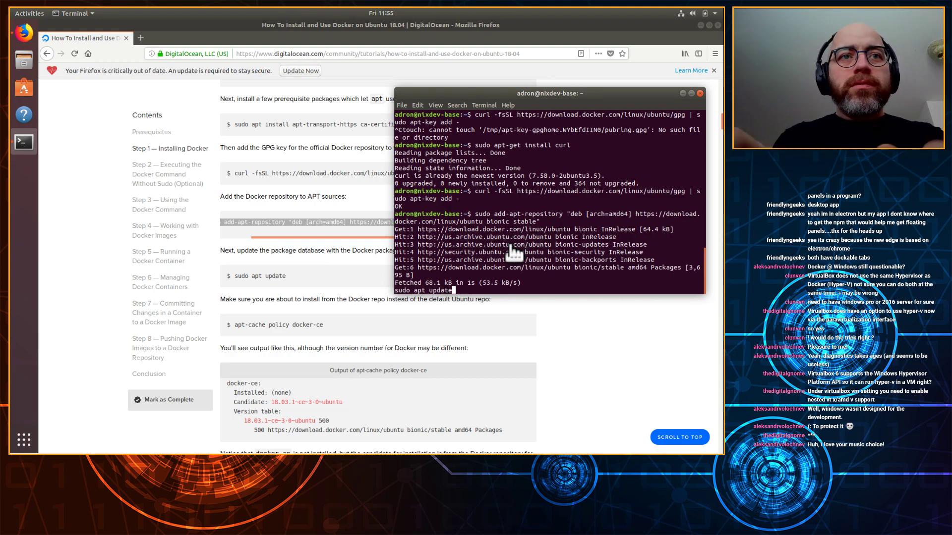
pyautogui.press('Return')
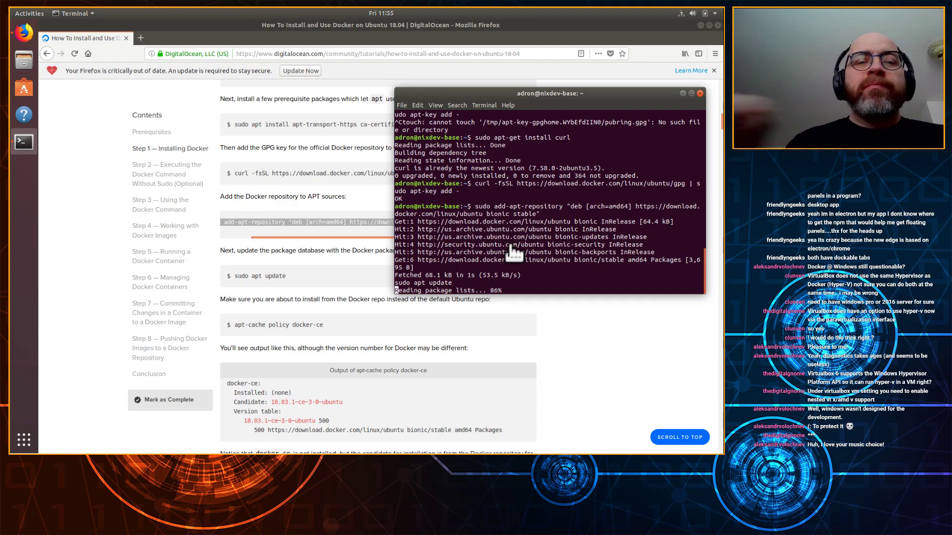
# Step: Run apt-cache policy docker-ce to confirm the candidate comes from download.docker.com
pyautogui.click(556, 333)
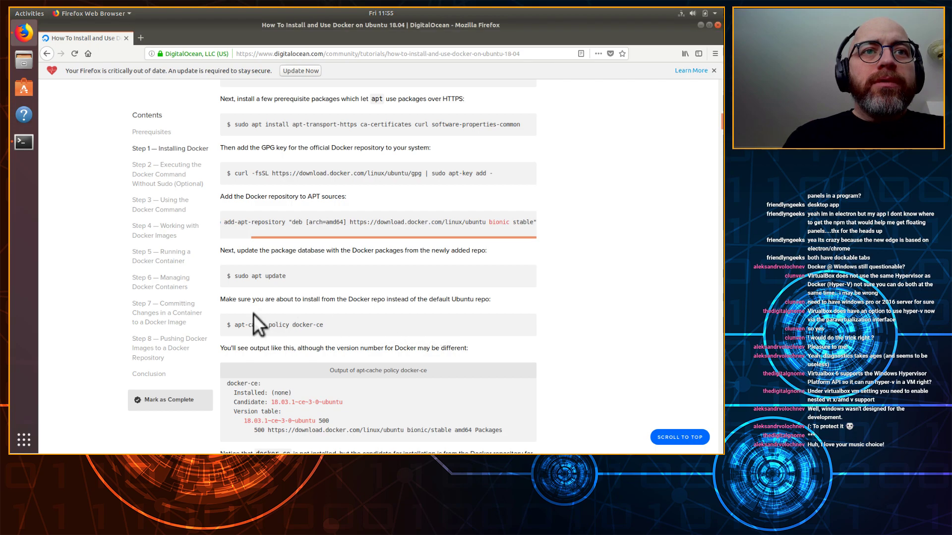
pyautogui.scroll(-1, 254, 314)
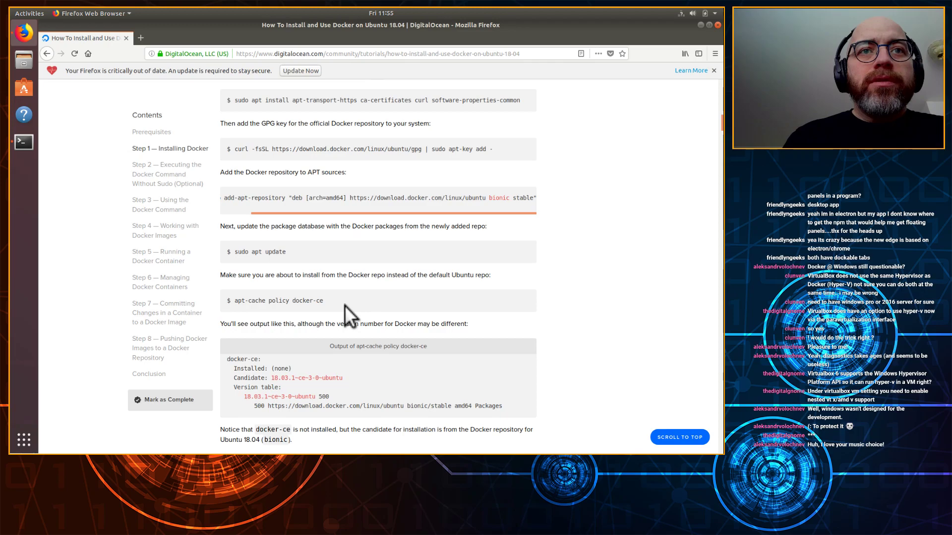
pyautogui.moveTo(323, 301); pyautogui.dragTo(238, 300)
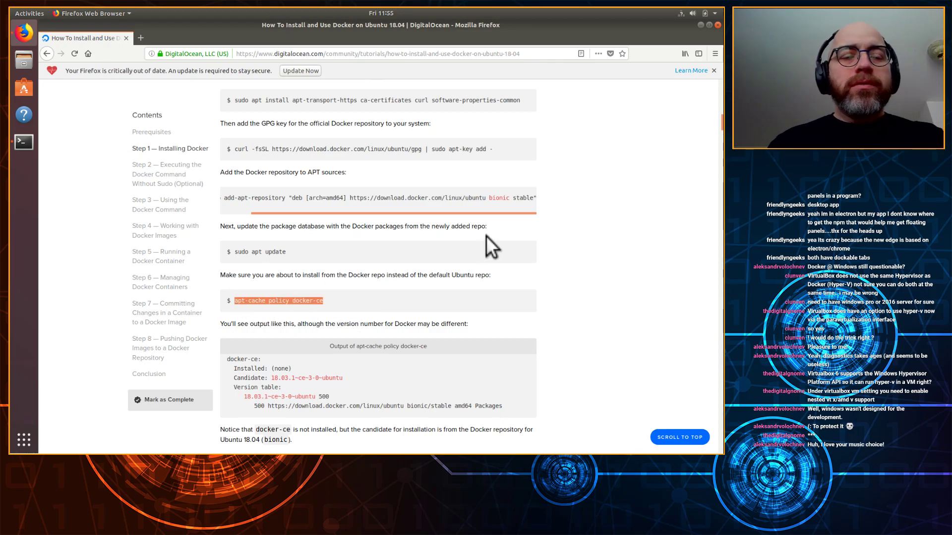
pyautogui.hotkey('alt', 'Tab')
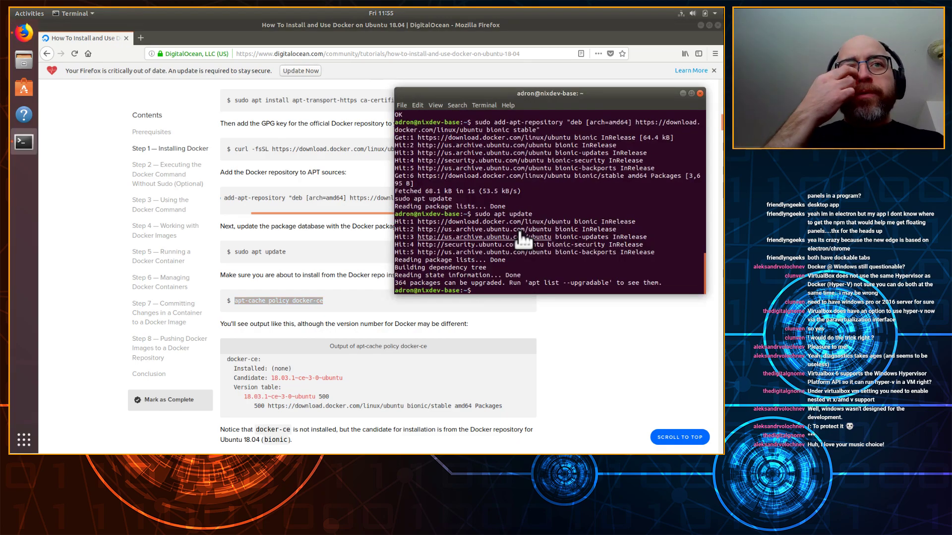
pyautogui.middleClick(521, 240)
pyautogui.press('Return')
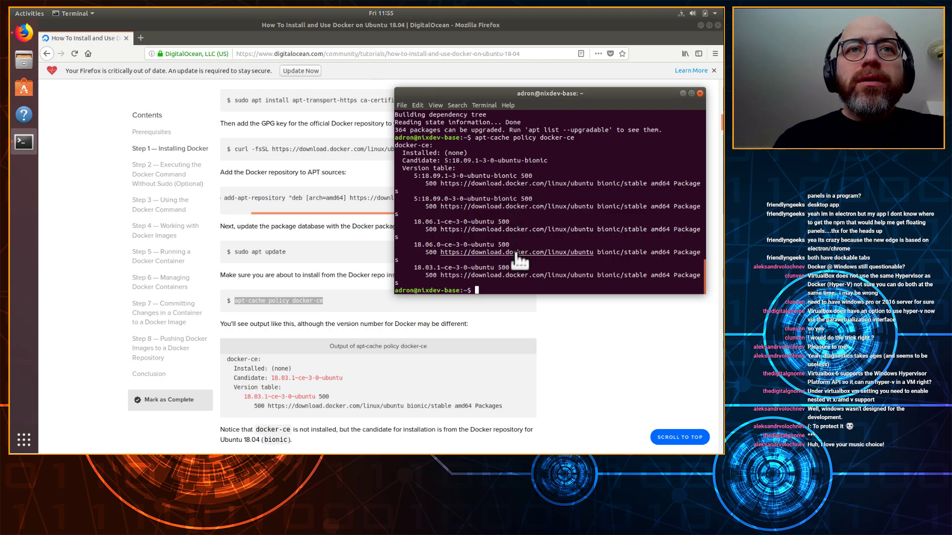
pyautogui.click(584, 377)
pyautogui.scroll(-3, 594, 364)
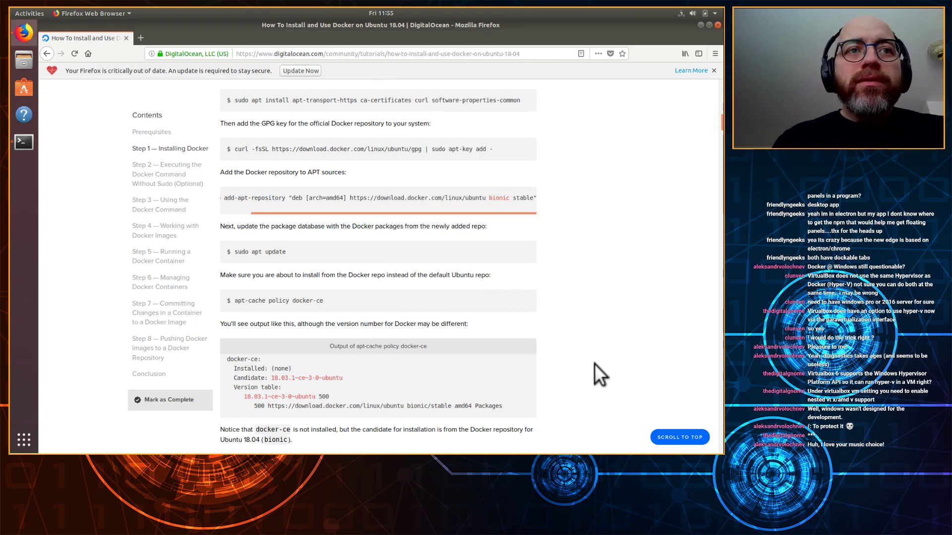
# Step: Run sudo apt install docker-ce in the terminal and confirm the package installation
pyautogui.scroll(-3, 426, 337)
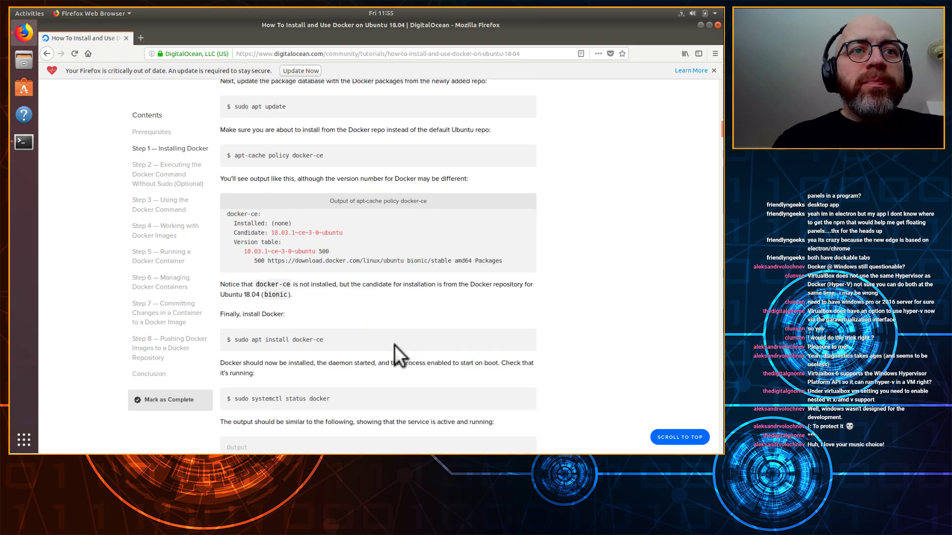
pyautogui.moveTo(339, 339); pyautogui.dragTo(234, 340)
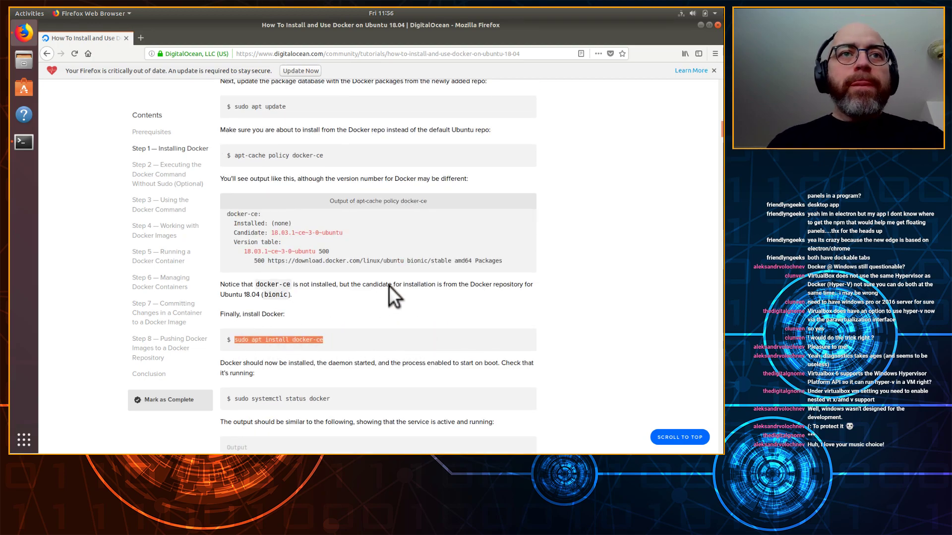
pyautogui.hotkey('alt', 'Tab')
pyautogui.hotkey('ctrl', 'shift', 'v')
pyautogui.press('Return')
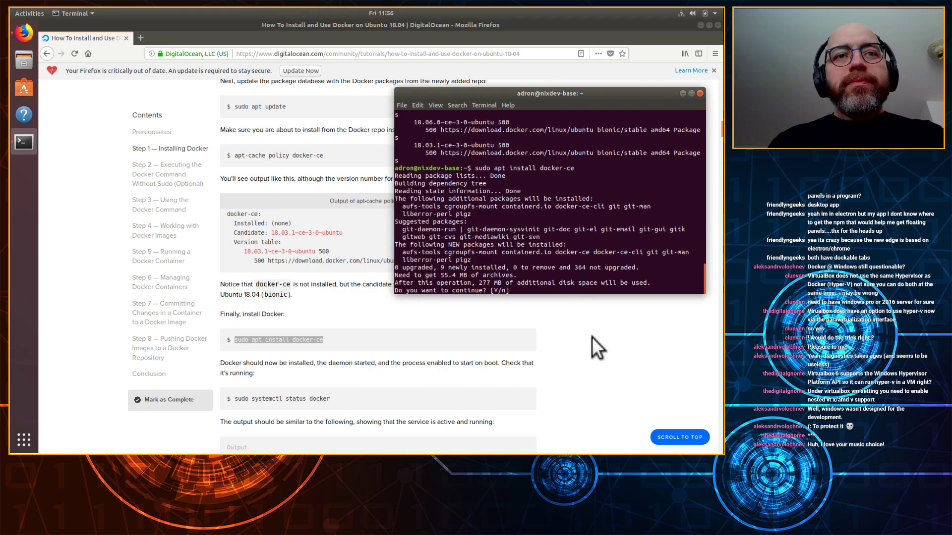
pyautogui.press('Return')
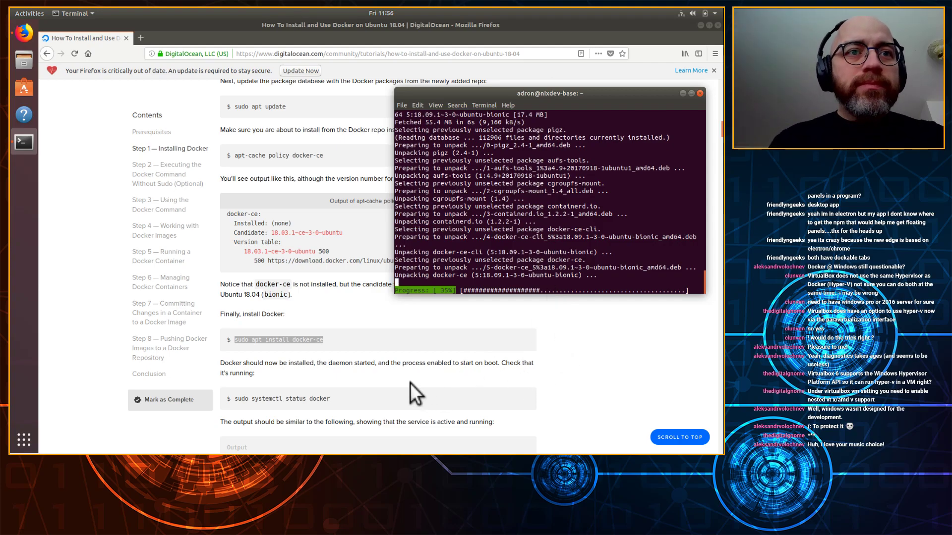
# Step: Select the Docker status check command in the tutorial, then return to the terminal to watch installation progress
pyautogui.click(391, 387)
pyautogui.moveTo(330, 399); pyautogui.dragTo(234, 400)
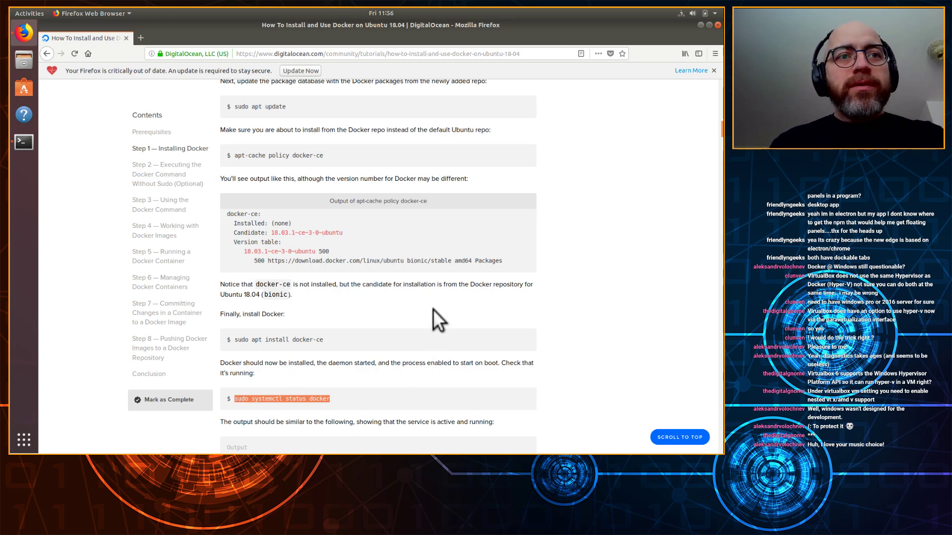
pyautogui.scroll(-2, 433, 310)
pyautogui.scroll(-6, 538, 302)
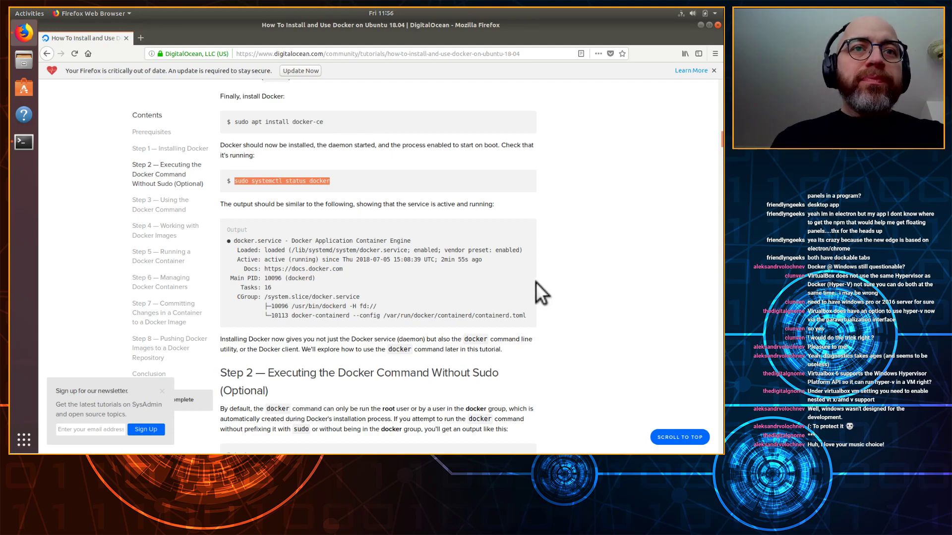
pyautogui.scroll(-6, 535, 282)
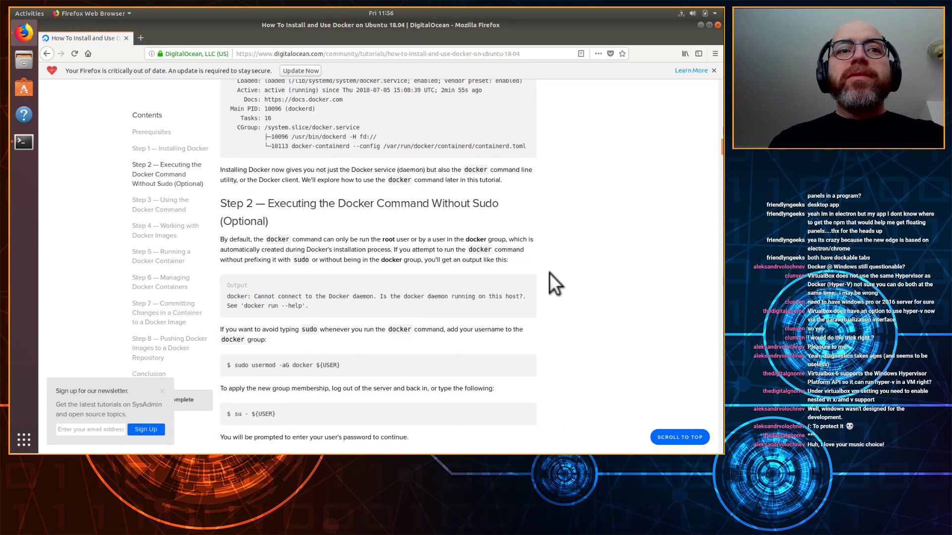
pyautogui.scroll(-1, 548, 251)
pyautogui.hotkey('alt', 'Tab')
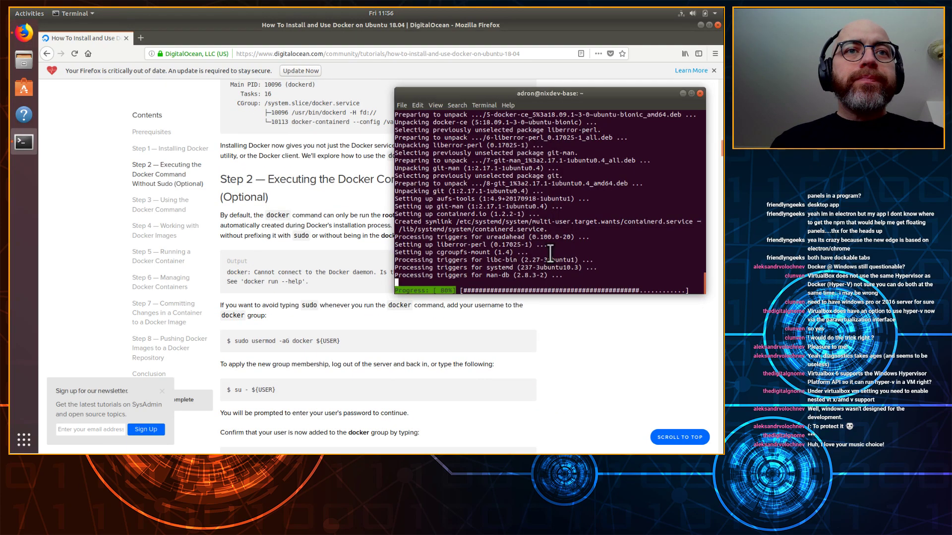
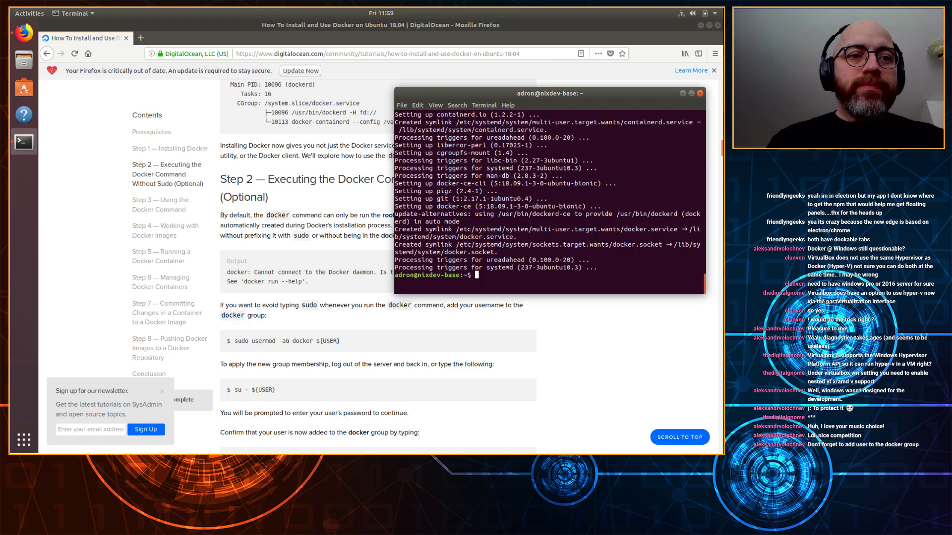
# Step: Check the docker service status, then add ${USER} to the docker group with usermod -aG
pyautogui.write('sudo systemctl status docker')
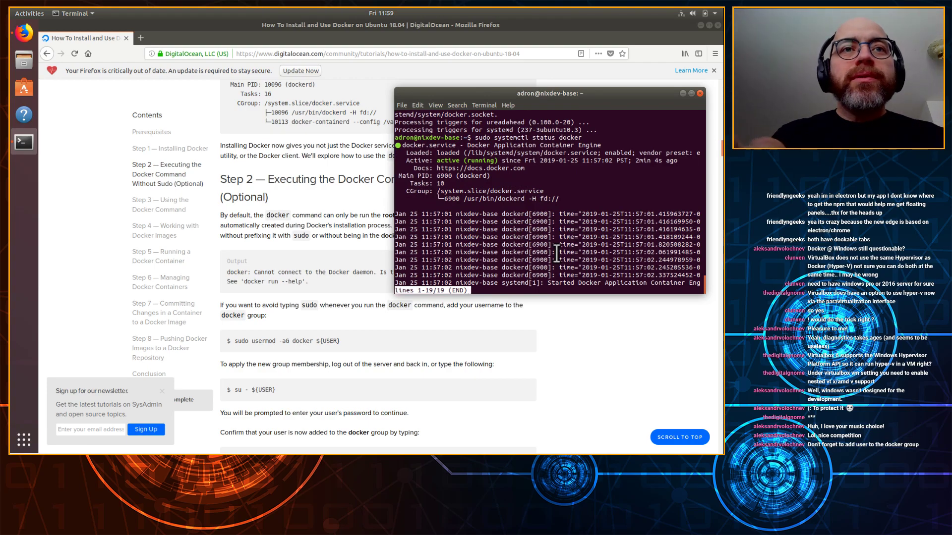
pyautogui.press('q')
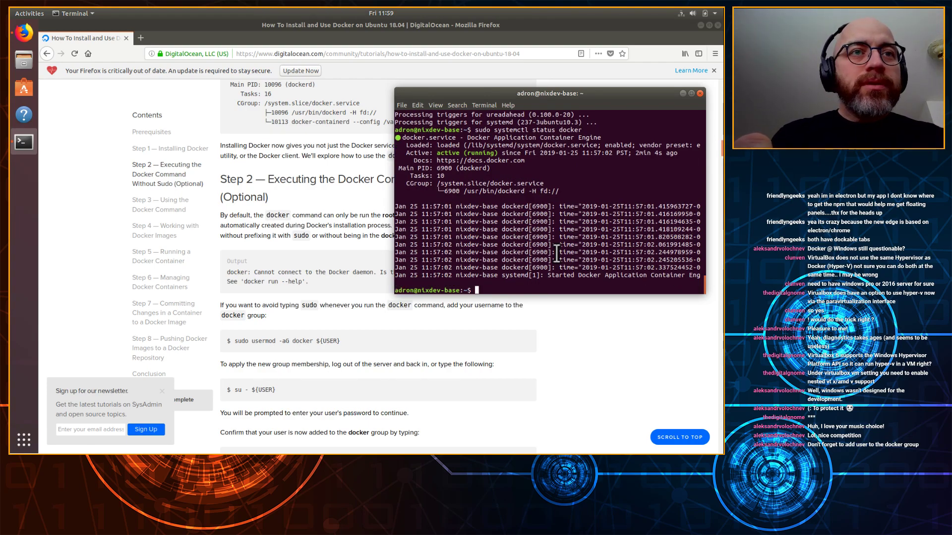
pyautogui.write('sudo ')
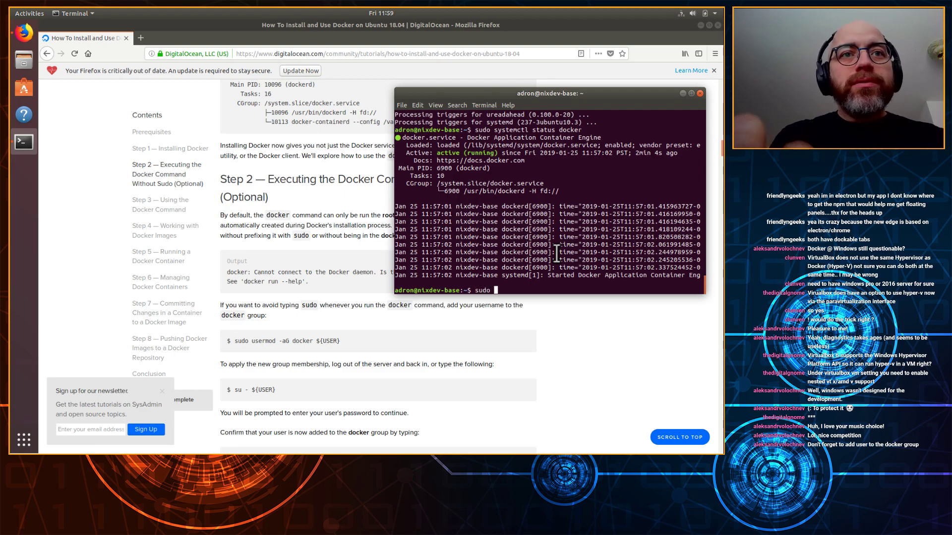
pyautogui.write('usermod -aG docke')
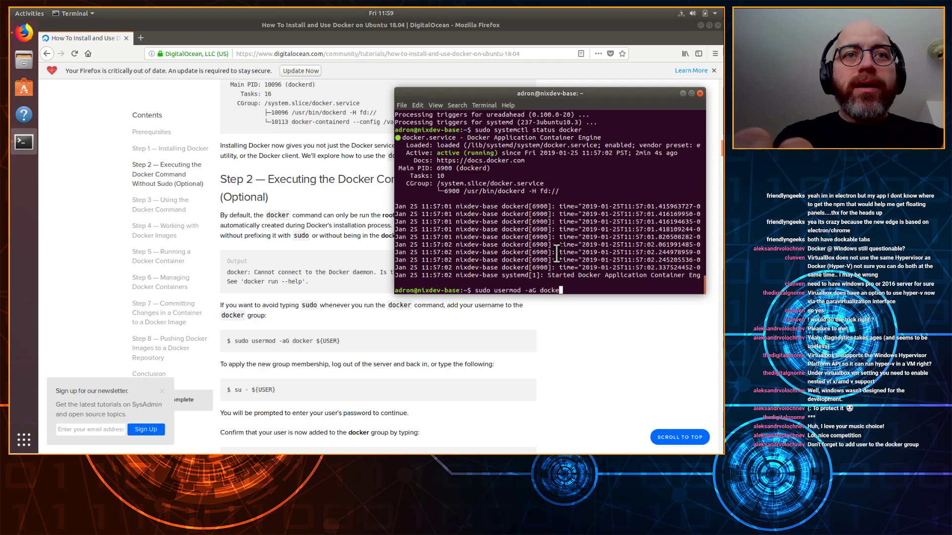
pyautogui.write('r $')
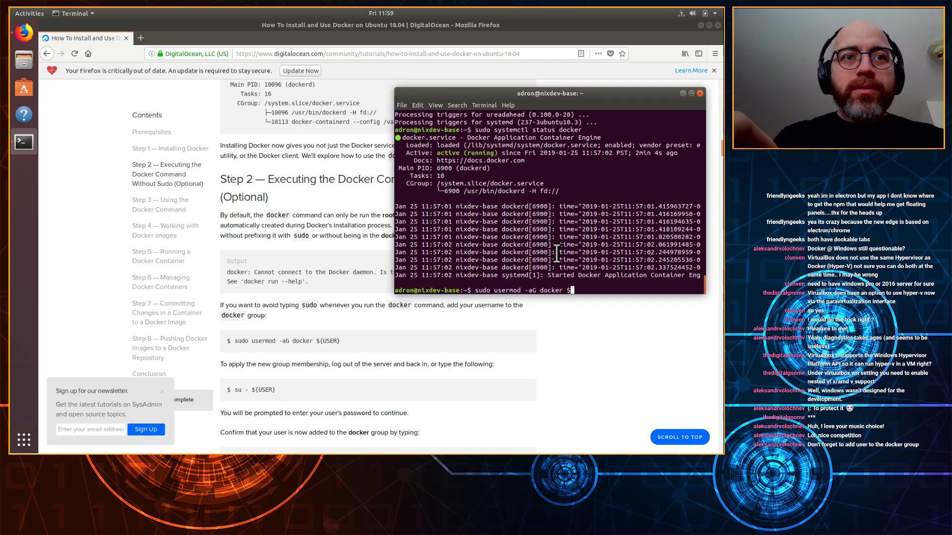
pyautogui.write('{USER')
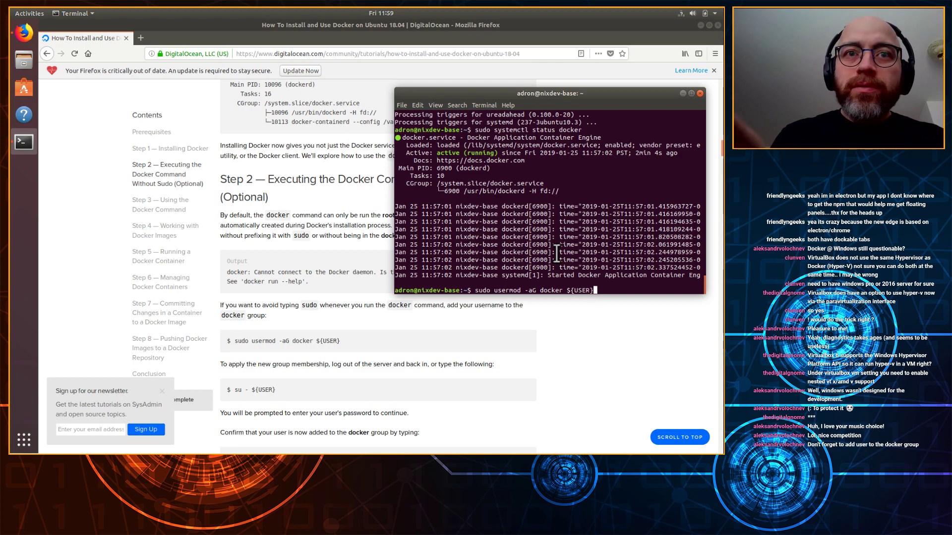
pyautogui.write('}')
pyautogui.press('Return')
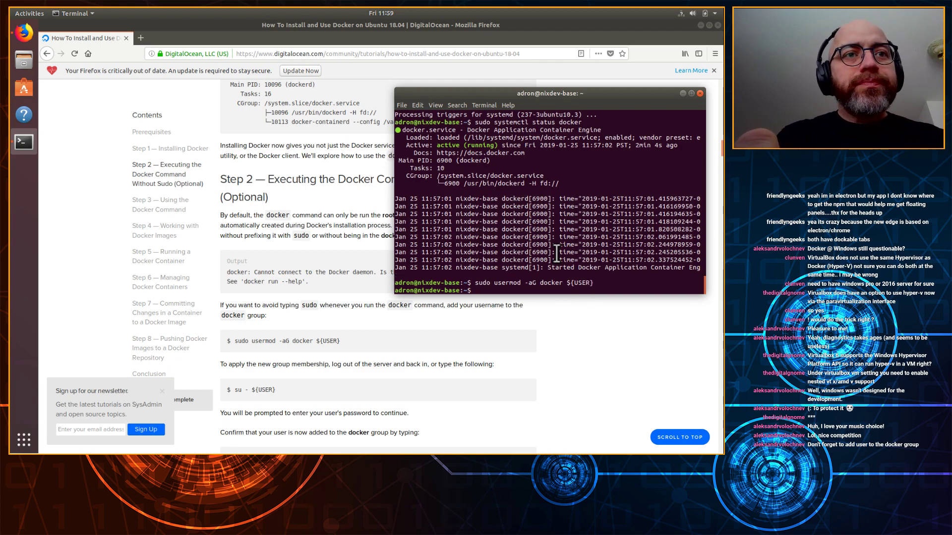
# Step: Start a fresh login shell with su - ${USER}, entering the account password
pyautogui.write('su -')
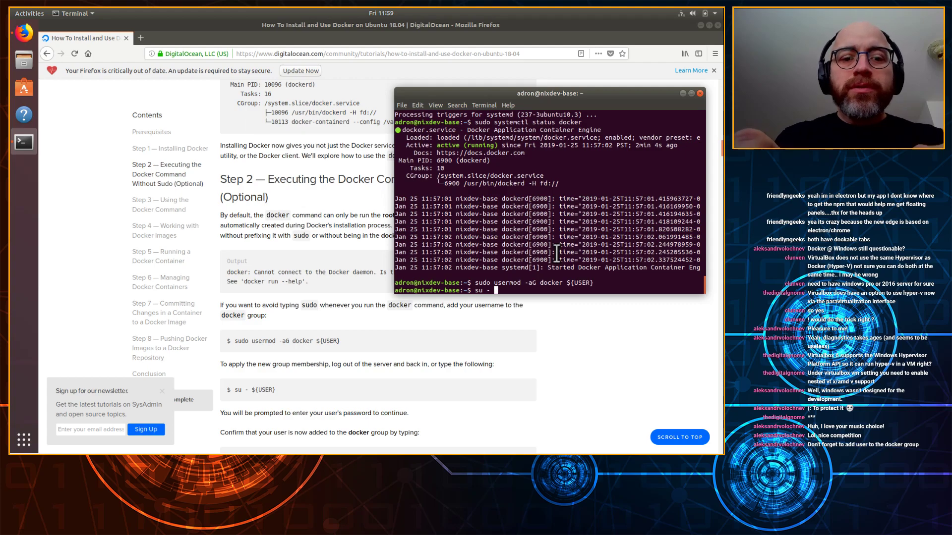
pyautogui.write(' ${USER}')
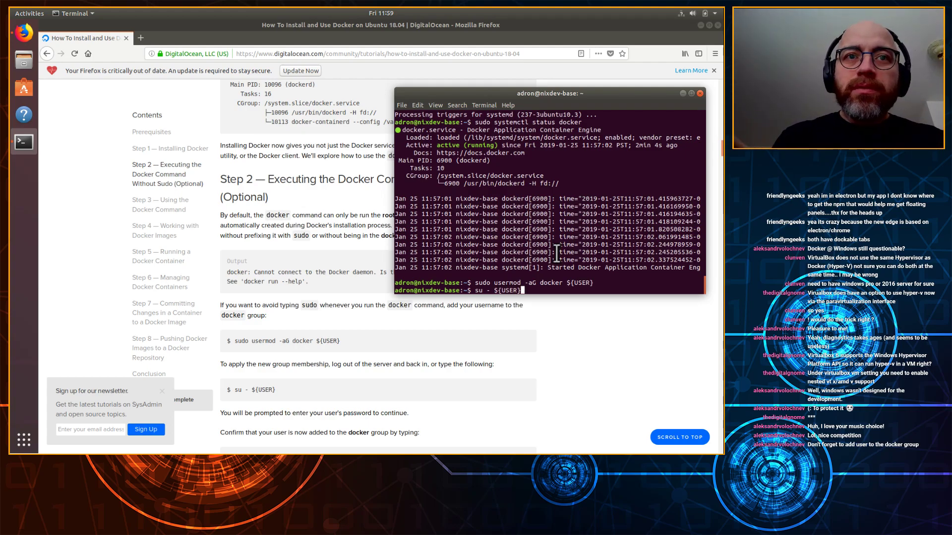
pyautogui.press('Return')
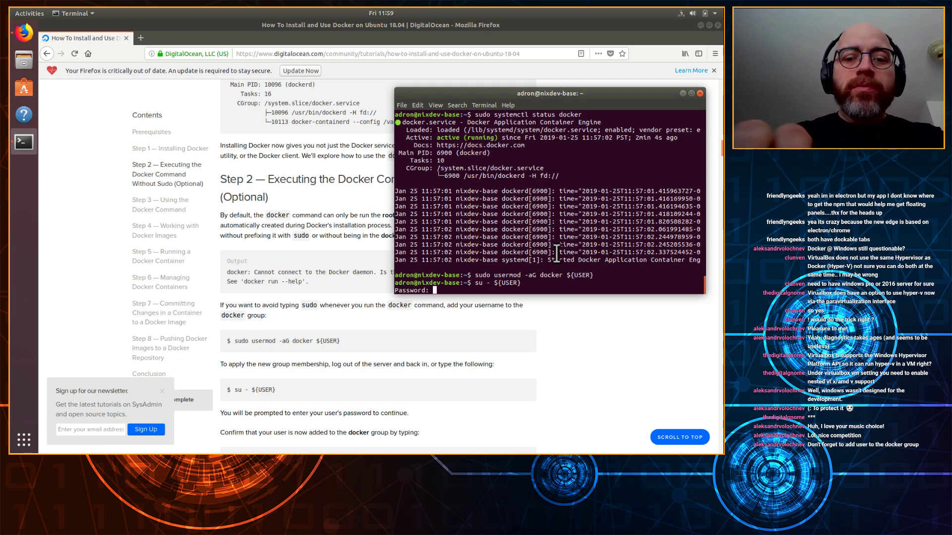
pyautogui.press('Return')
# Step: Copy 'id -nG' from the DigitalOcean tutorial into the terminal and run it to list the user's groups
pyautogui.click(503, 386)
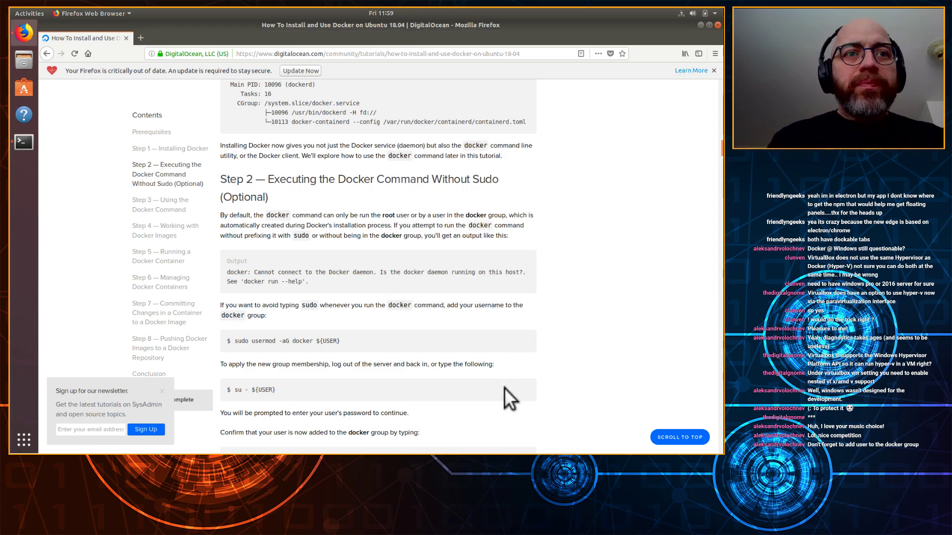
pyautogui.scroll(-3, 504, 388)
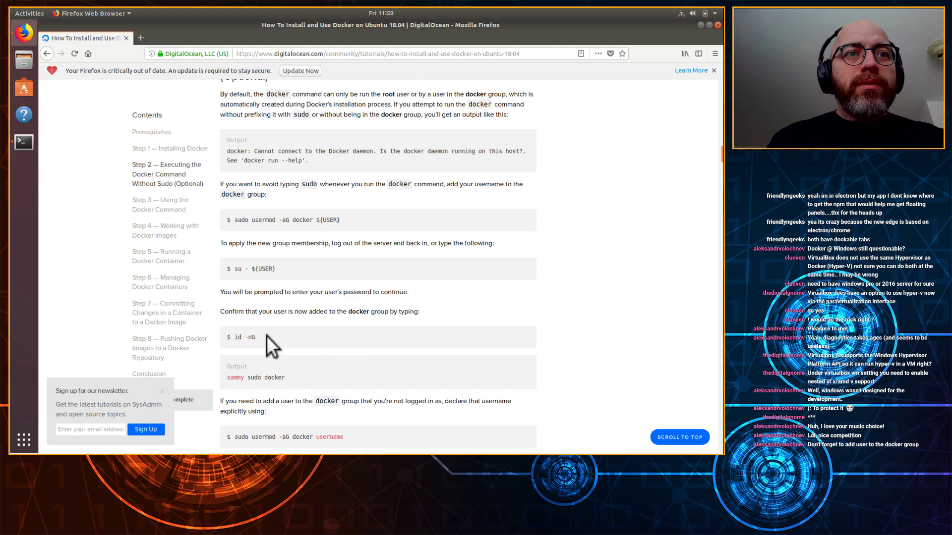
pyautogui.moveTo(234, 337); pyautogui.dragTo(256, 338)
pyautogui.hotkey('ctrl', 'c')
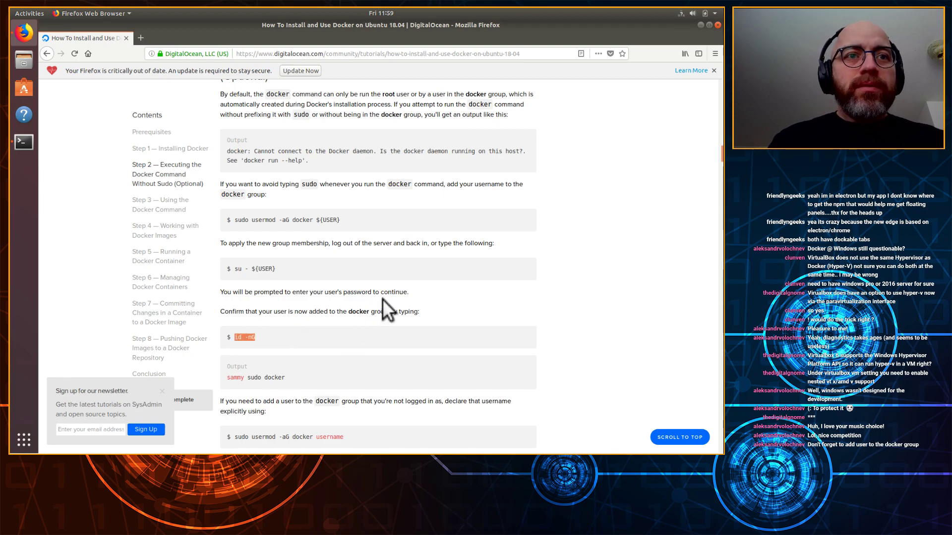
pyautogui.hotkey('alt', 'Tab')
pyautogui.middleClick(618, 261)
pyautogui.press('Return')
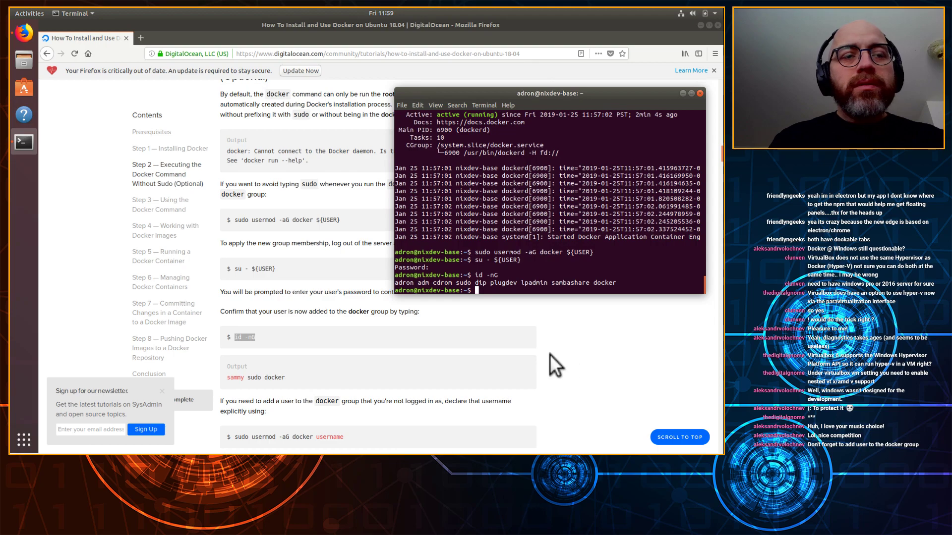
pyautogui.scroll(-1, 535, 356)
pyautogui.click(535, 361)
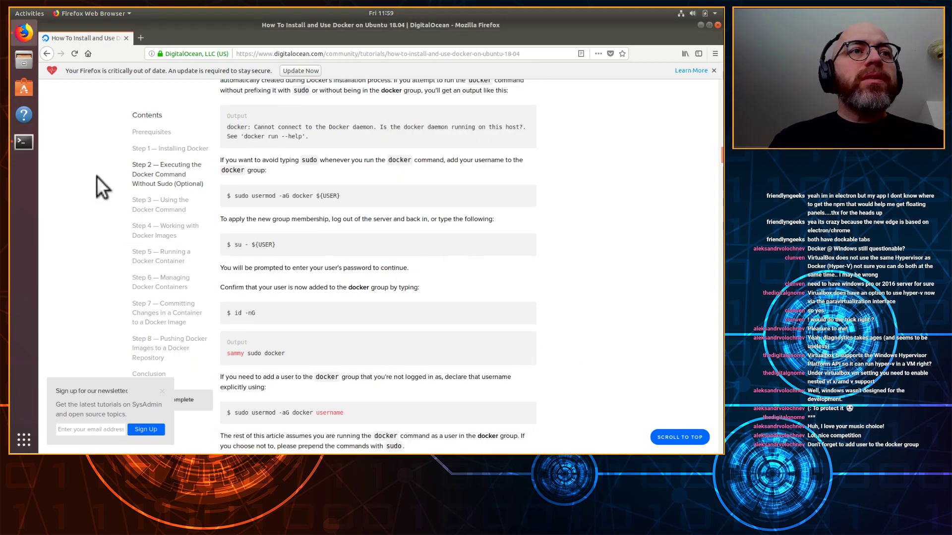
pyautogui.click(20, 143)
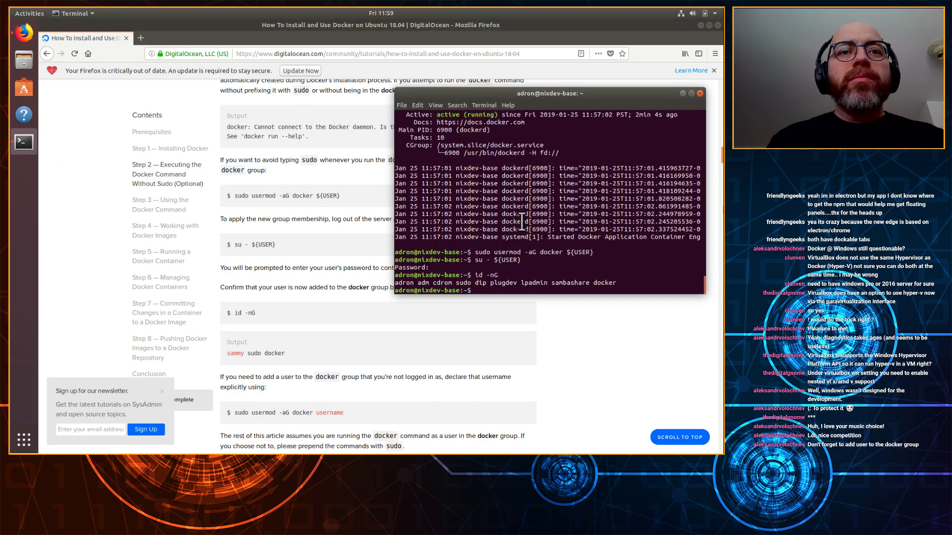
# Step: Clear the screen, then run docker and docker ps without sudo
pyautogui.hotkey('ctrl', 'l')
pyautogui.write('docker')
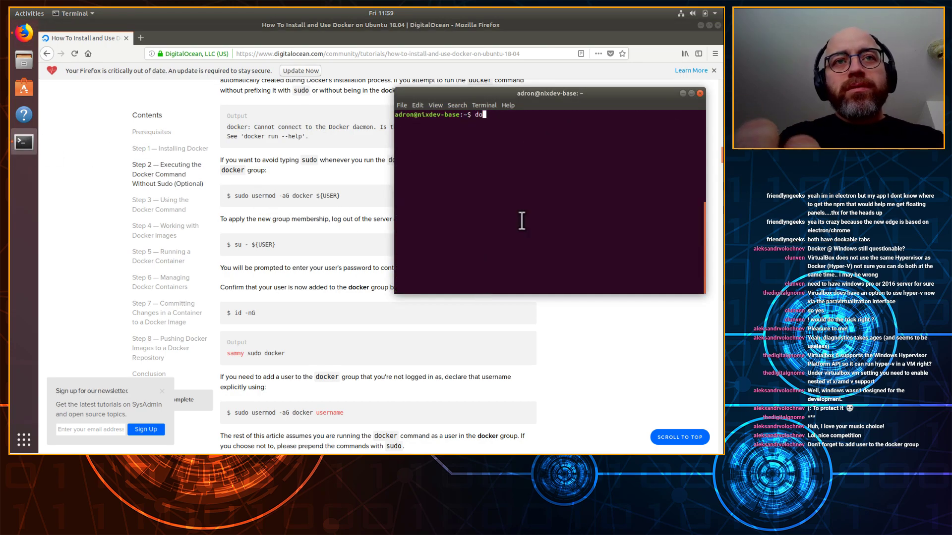
pyautogui.press('Return')
pyautogui.write('docker ps')
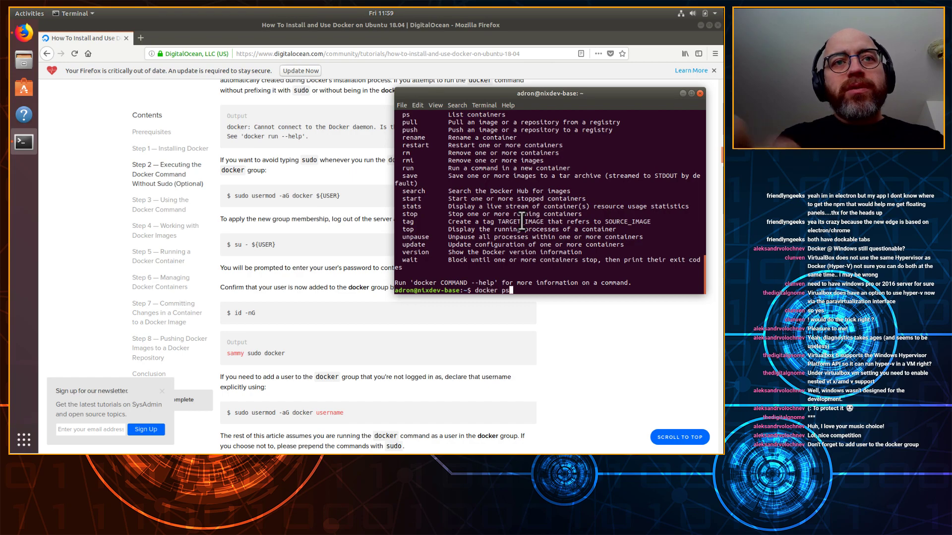
pyautogui.press('Return')
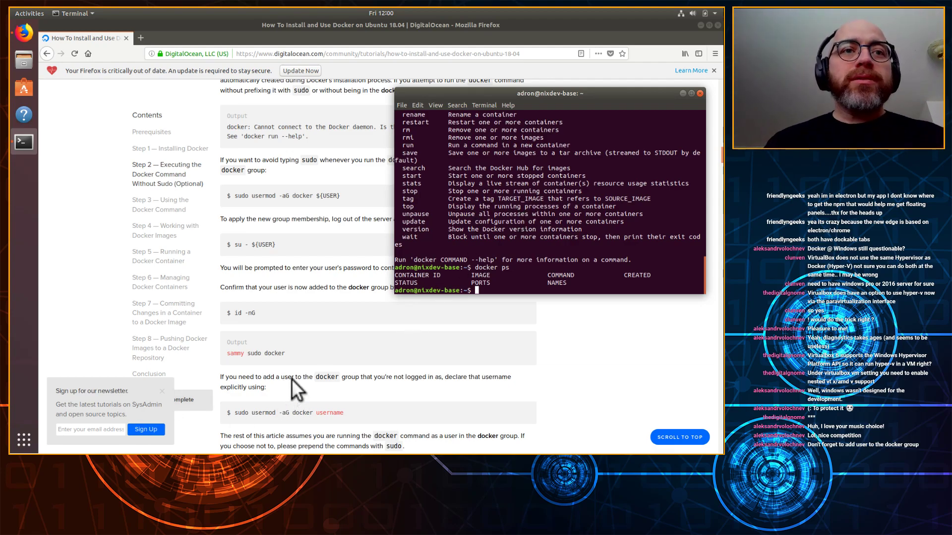
# Step: Dismiss the tutorial's newsletter popup and search Google for 'killrvideo' from the address bar
pyautogui.click(162, 391)
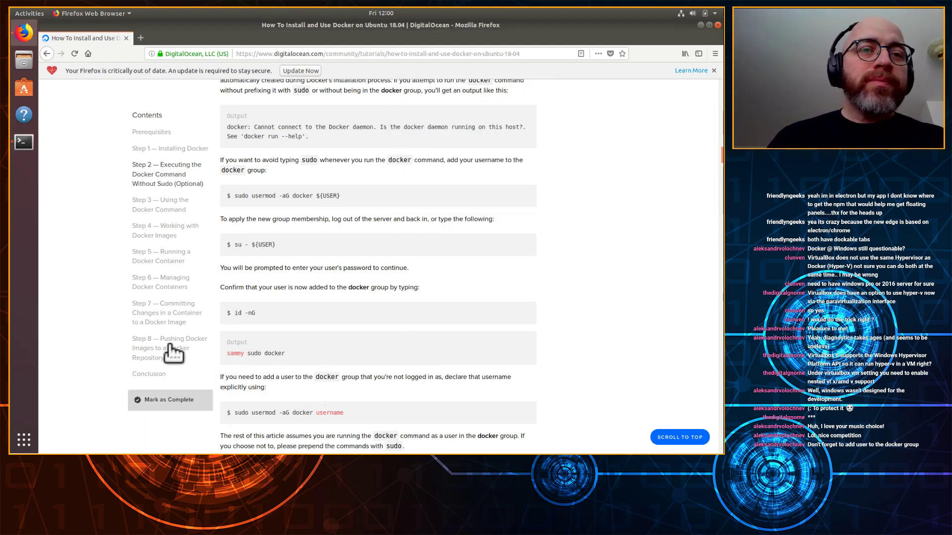
pyautogui.scroll(10, 598, 253)
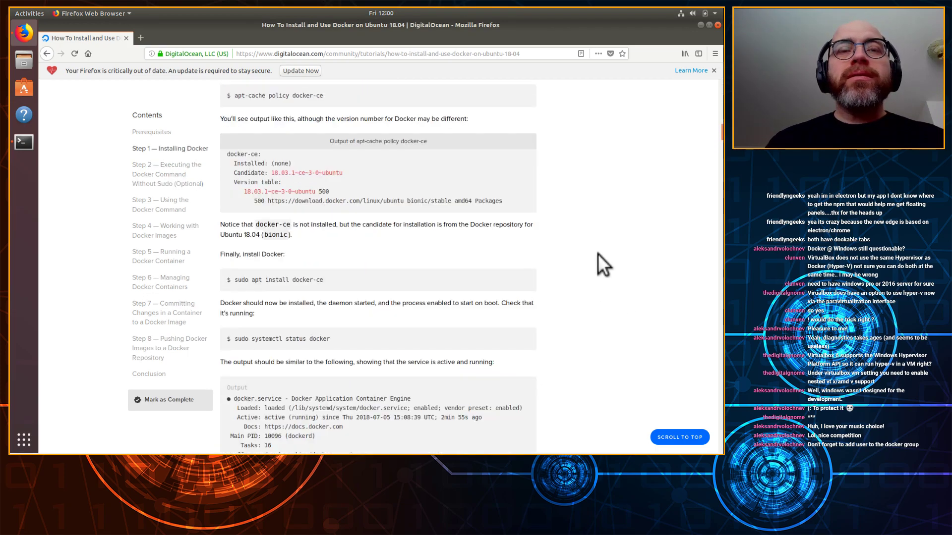
pyautogui.click(320, 53)
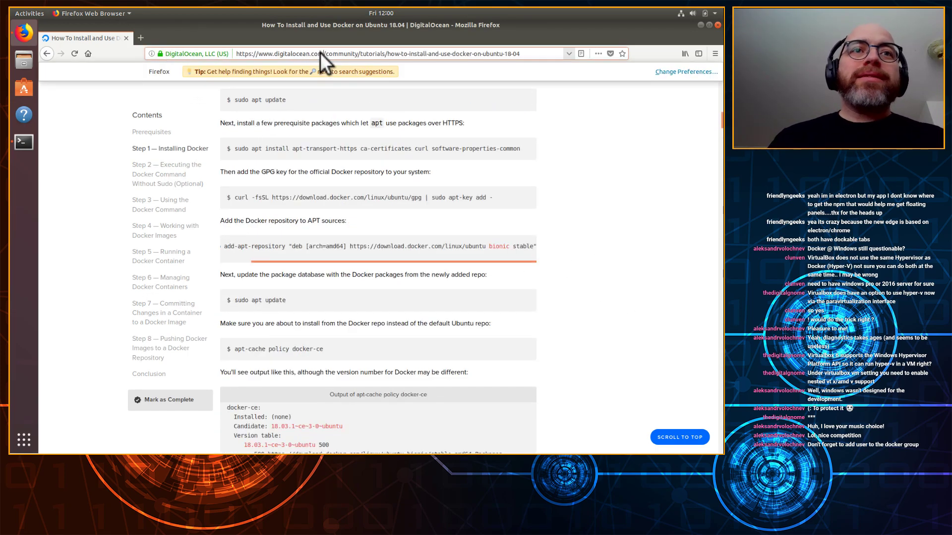
pyautogui.click(535, 56)
pyautogui.press('BackSpace')
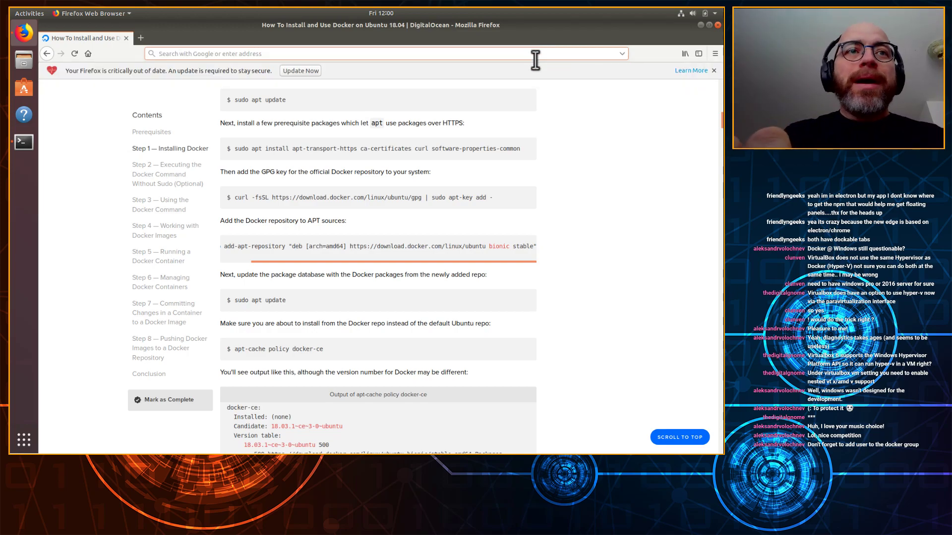
pyautogui.write('kil')
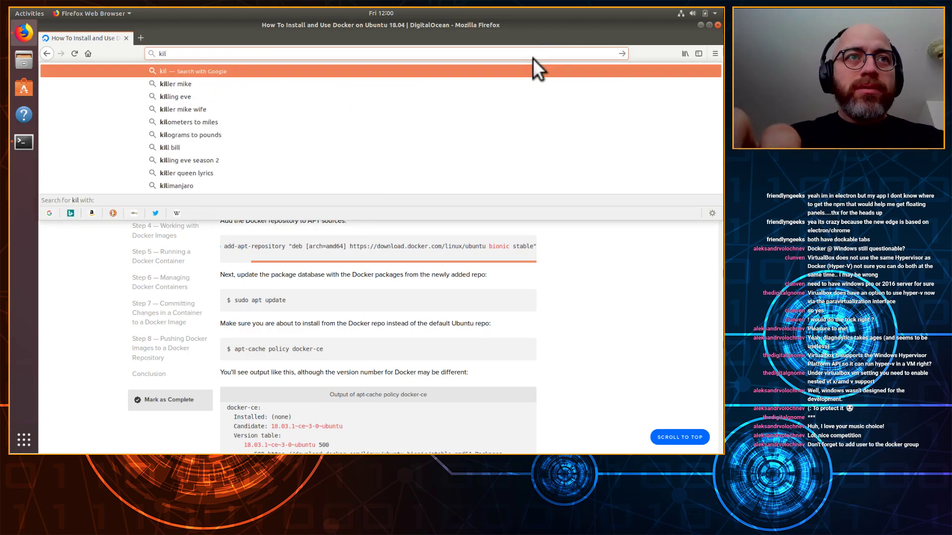
pyautogui.write('lrvideo')
pyautogui.press('Return')
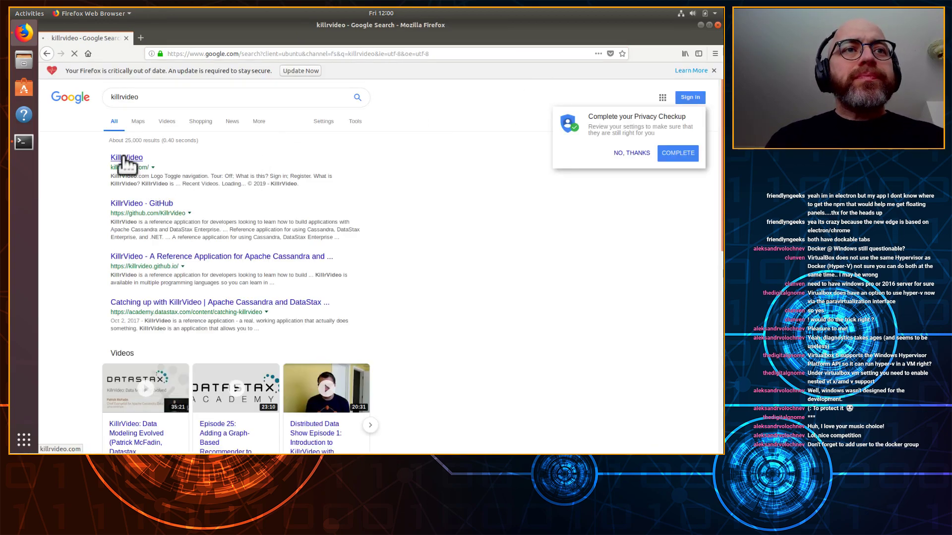
# Step: Decline the privacy checkup prompt and open the KillrVideo result in a new tab
pyautogui.rightClick(125, 159)
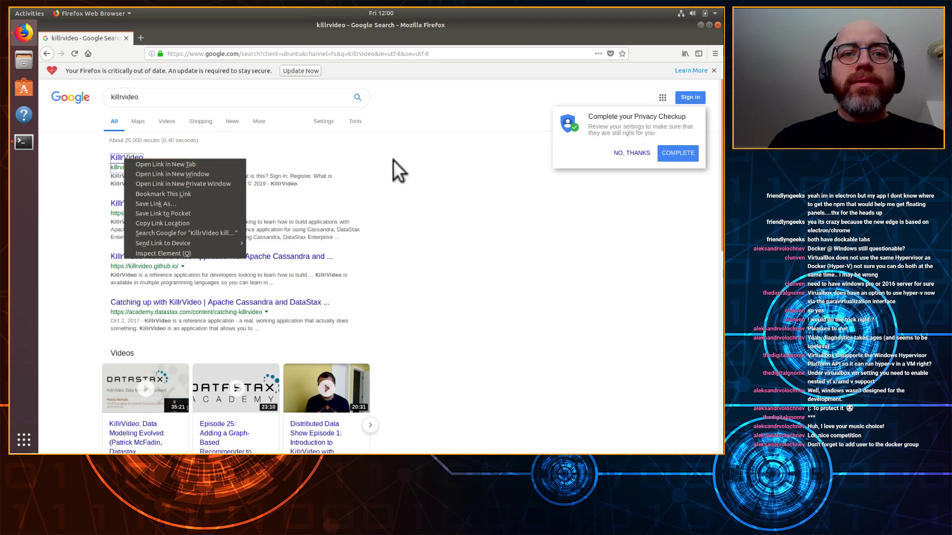
pyautogui.press('Escape')
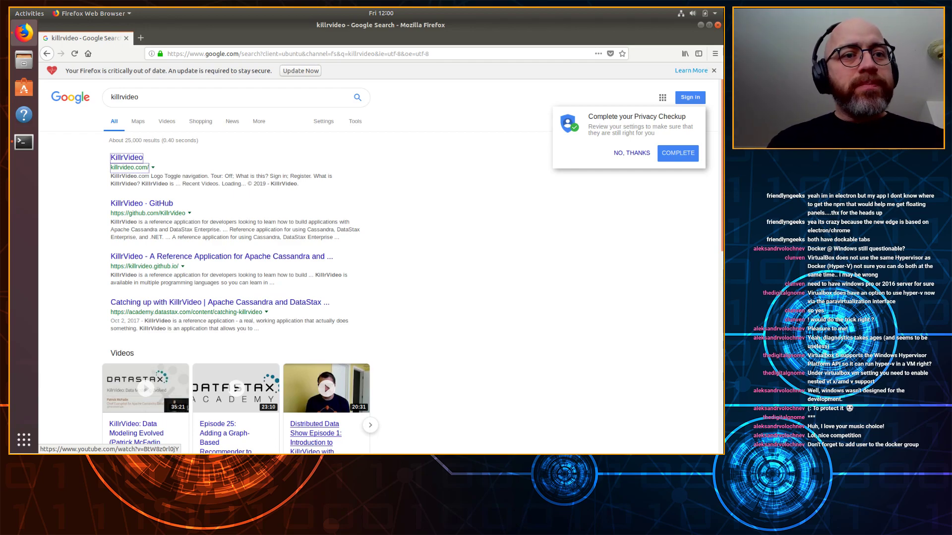
pyautogui.click(611, 264)
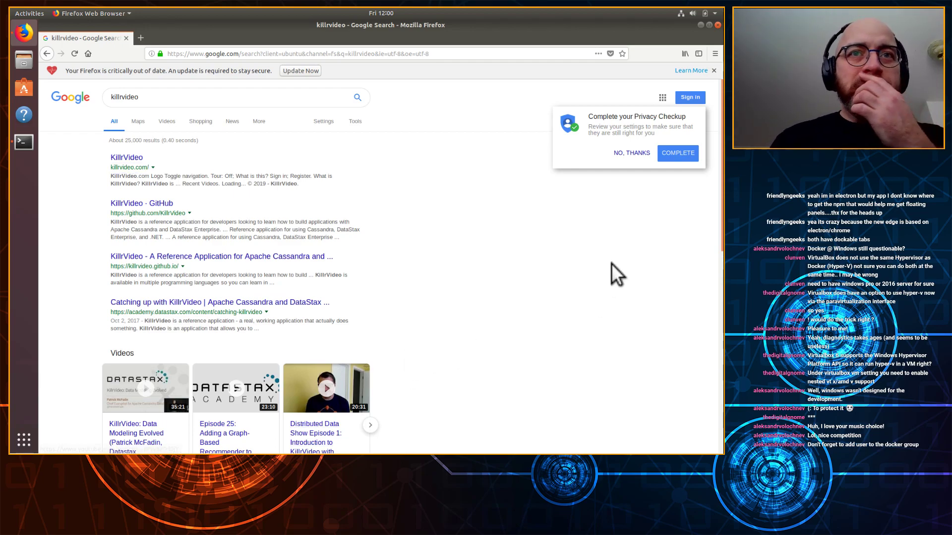
pyautogui.click(633, 153)
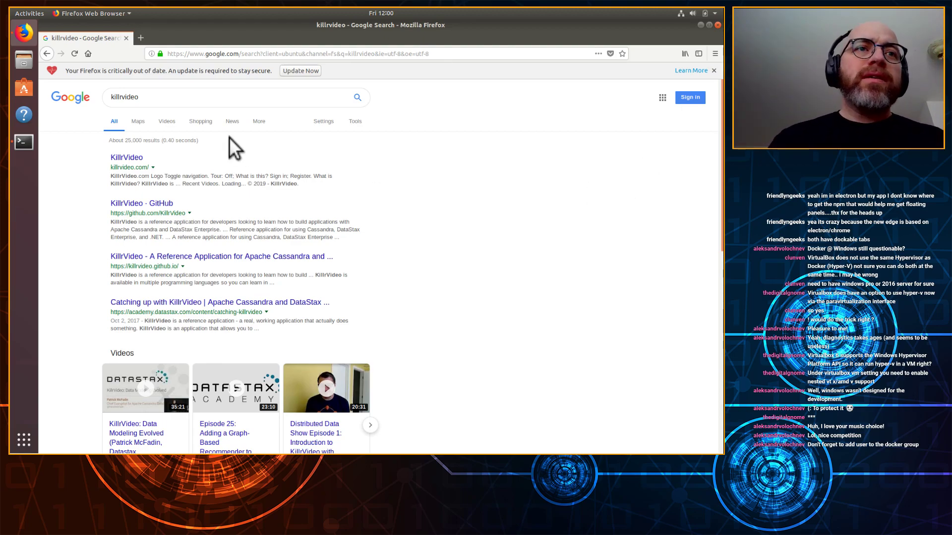
pyautogui.rightClick(128, 159)
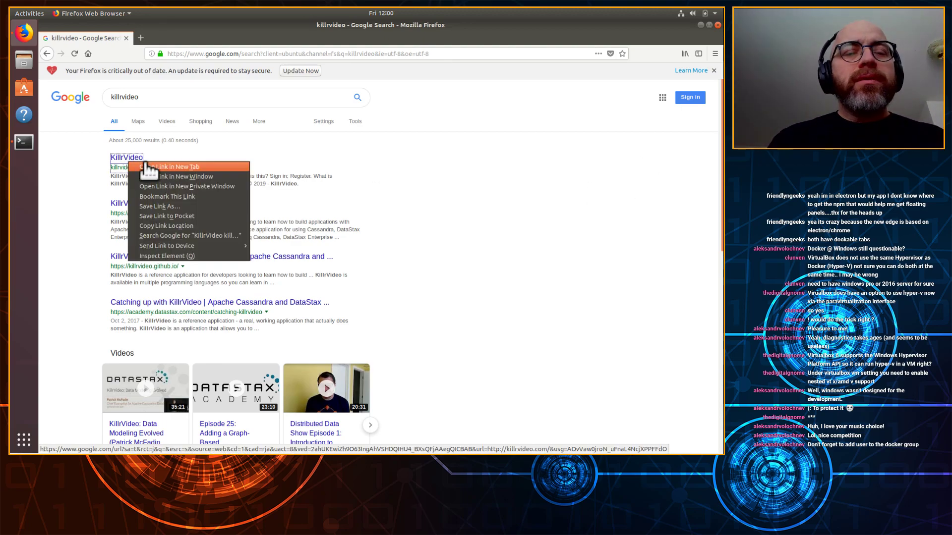
pyautogui.click(149, 167)
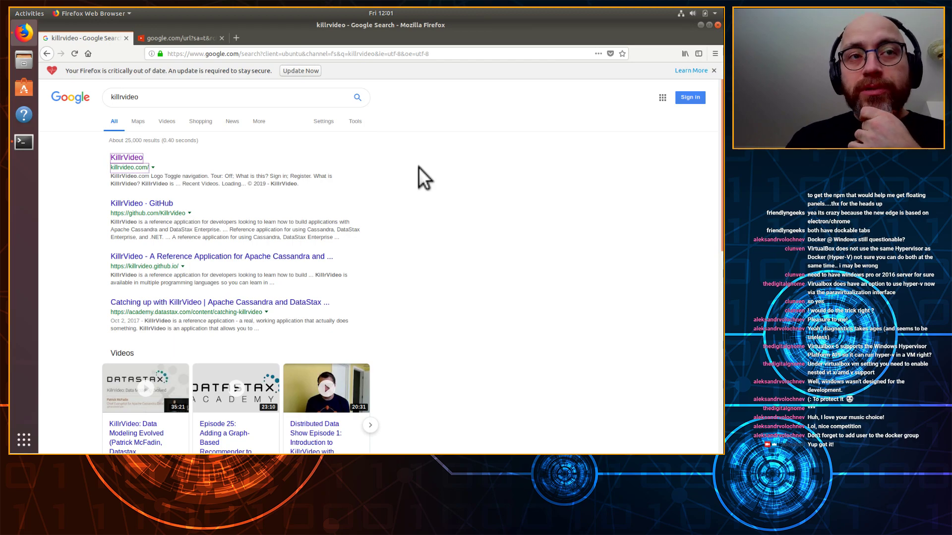
# Step: Watch the Baby Cats compilation and Cats Scared of Cucumbers videos on KillrVideo, then close its tab
pyautogui.click(184, 37)
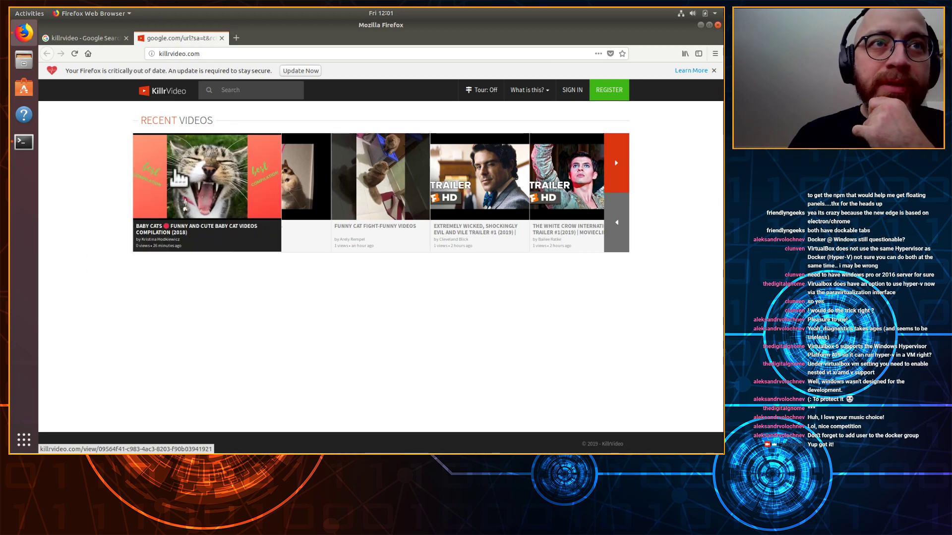
pyautogui.click(190, 189)
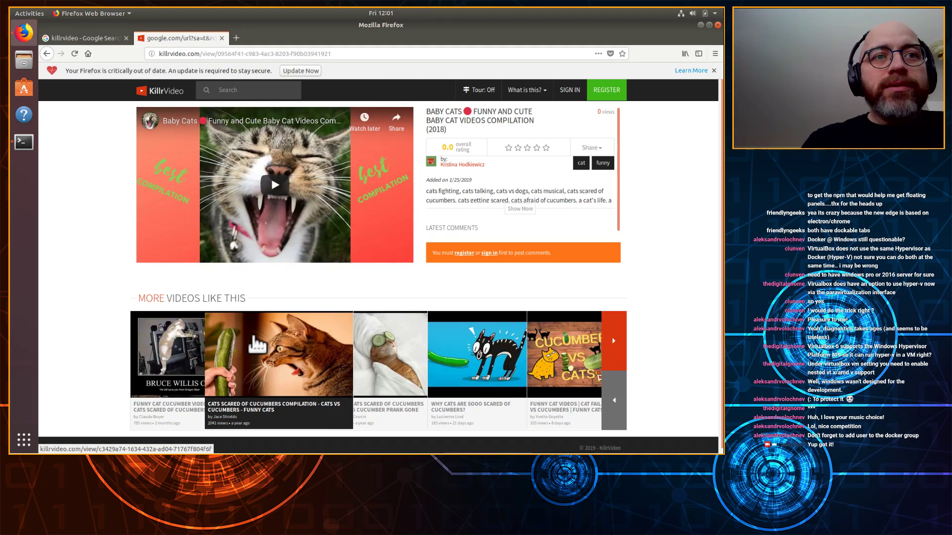
pyautogui.click(129, 295)
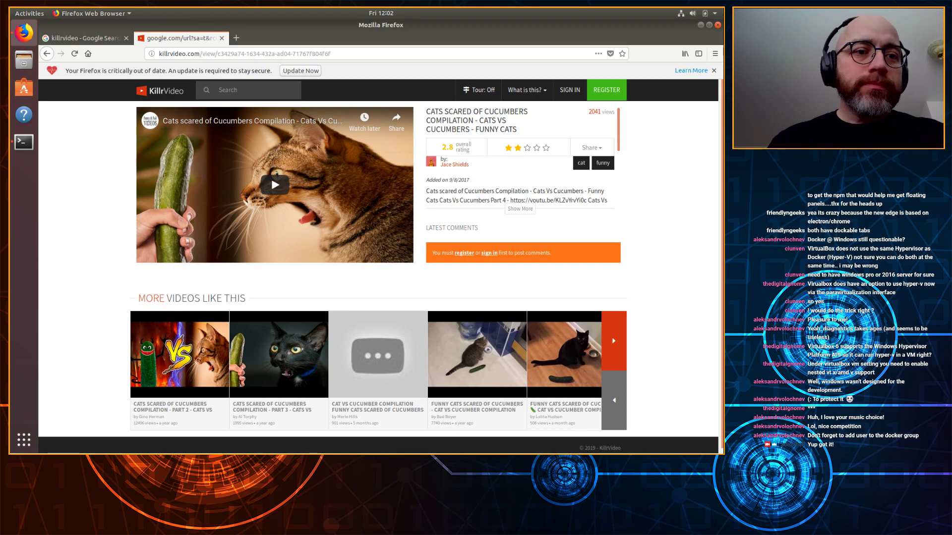
pyautogui.click(223, 38)
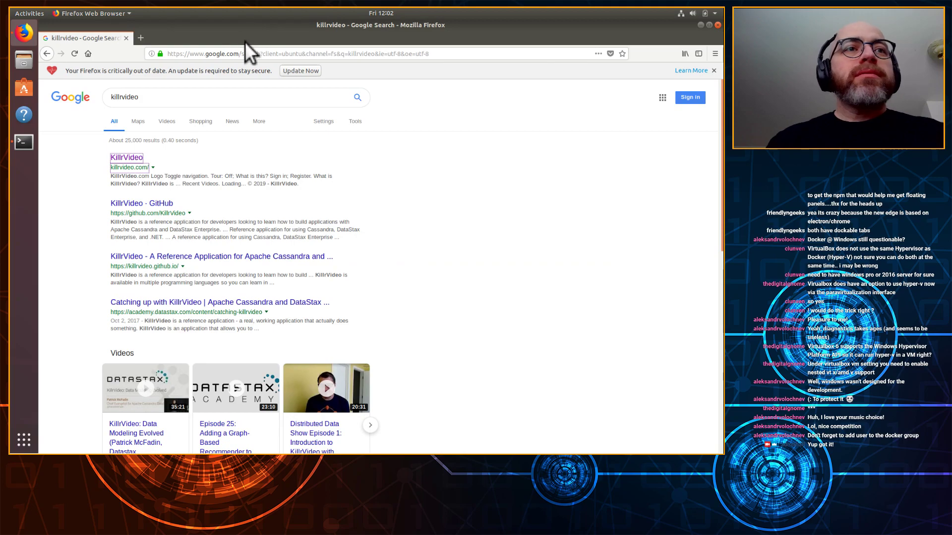
# Step: Dismiss the out-of-date notice, open killrvideo.github.io via the GitHub result, and close the GitHub tab
pyautogui.click(714, 71)
pyautogui.click(473, 54)
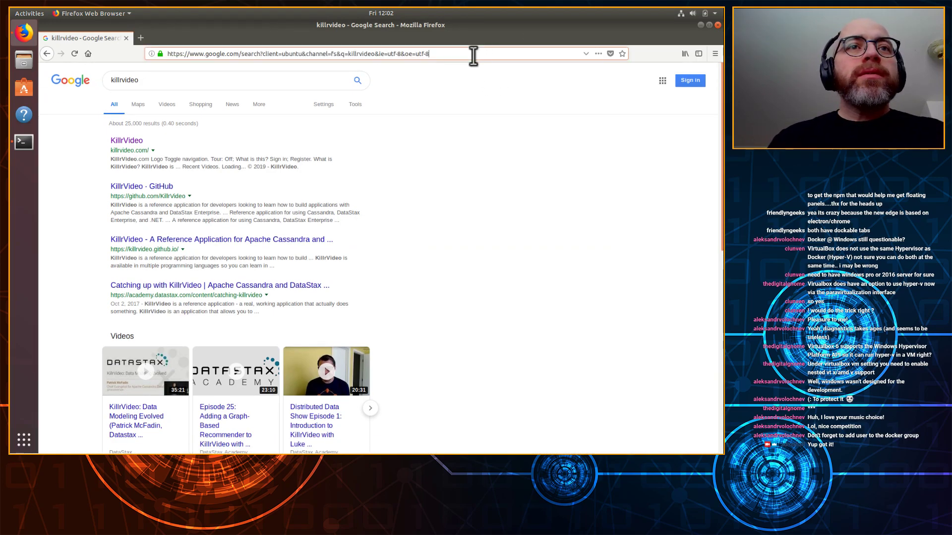
pyautogui.rightClick(144, 189)
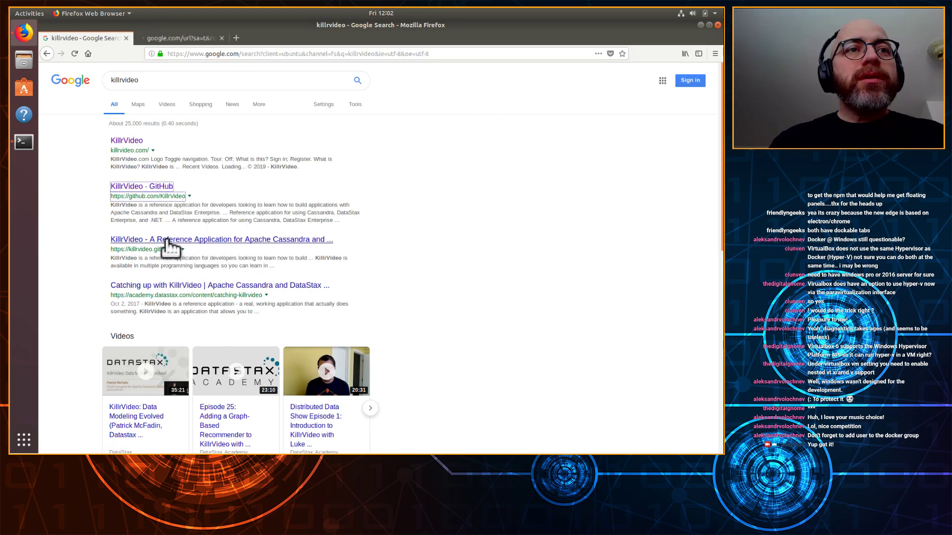
pyautogui.click(174, 241)
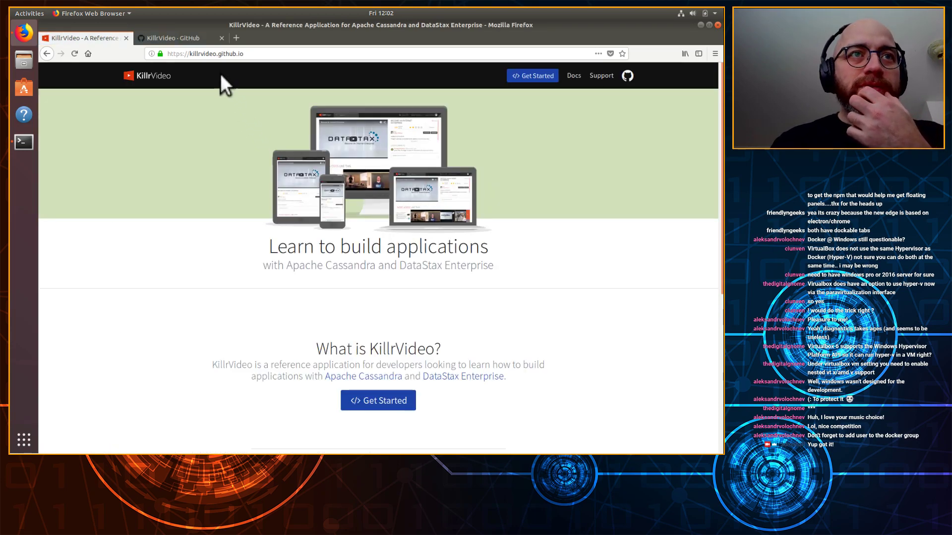
pyautogui.click(214, 40)
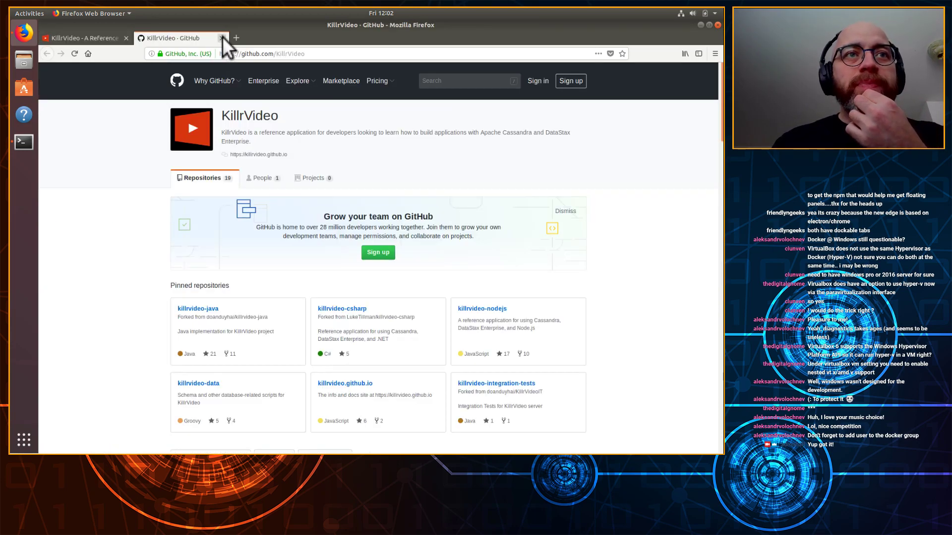
pyautogui.click(222, 38)
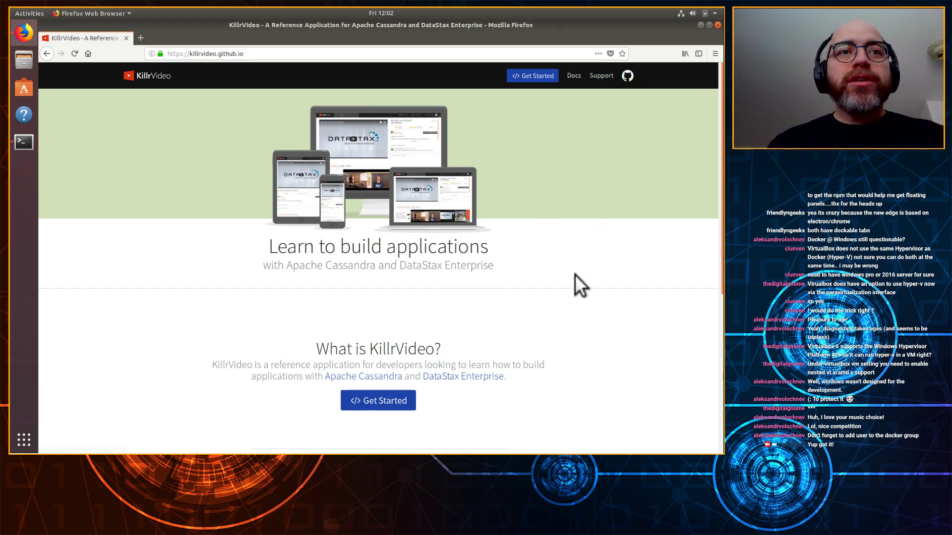
pyautogui.scroll(-3, 578, 275)
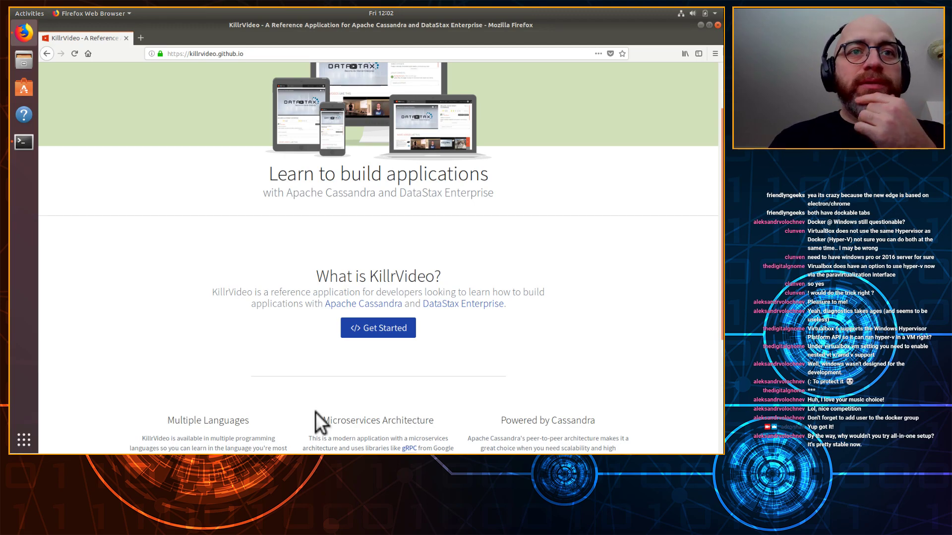
# Step: Open the Getting Started with KillrVideo guide from the home page's Get Started button
pyautogui.click(368, 337)
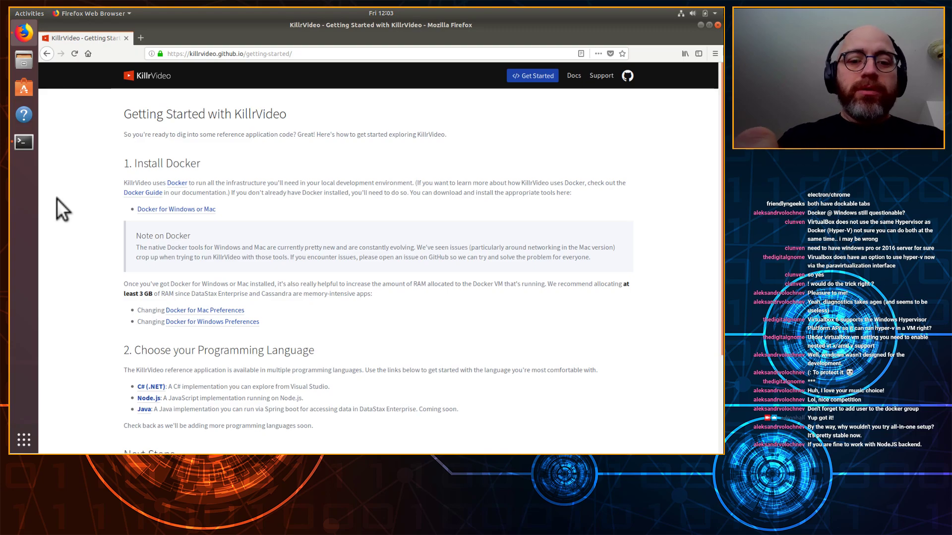
pyautogui.press('super')
# Step: Launch gedit from the Activities search, then return to the Firefox Getting Started window
pyautogui.write('gedit')
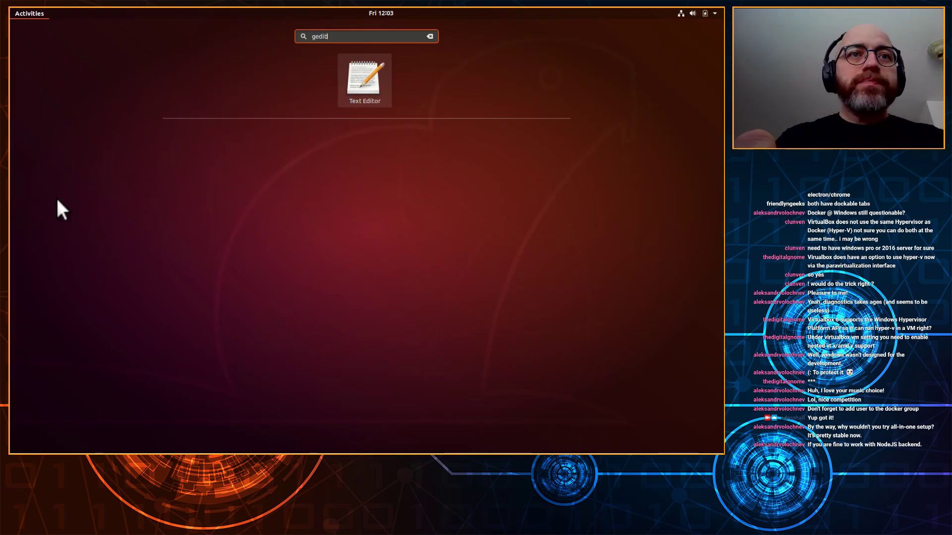
pyautogui.press('super')
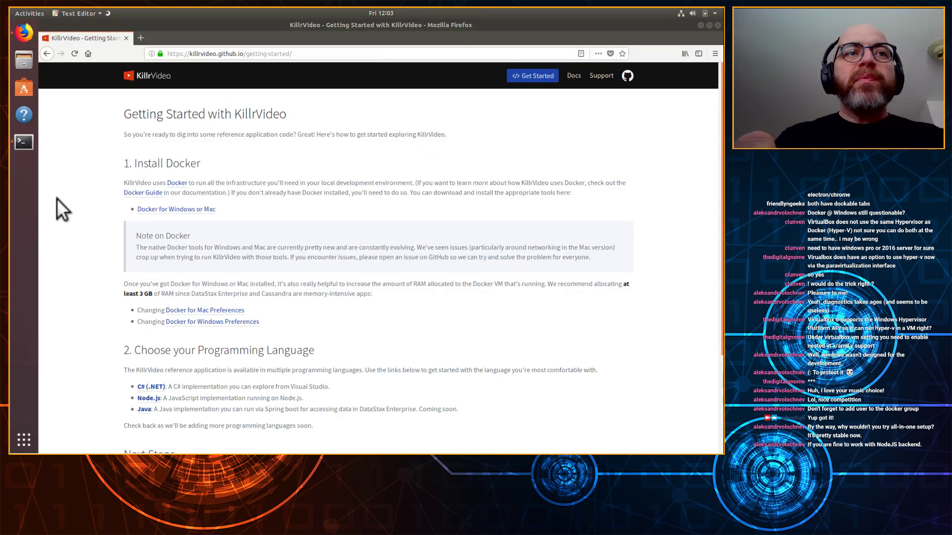
pyautogui.press('super')
pyautogui.write('code')
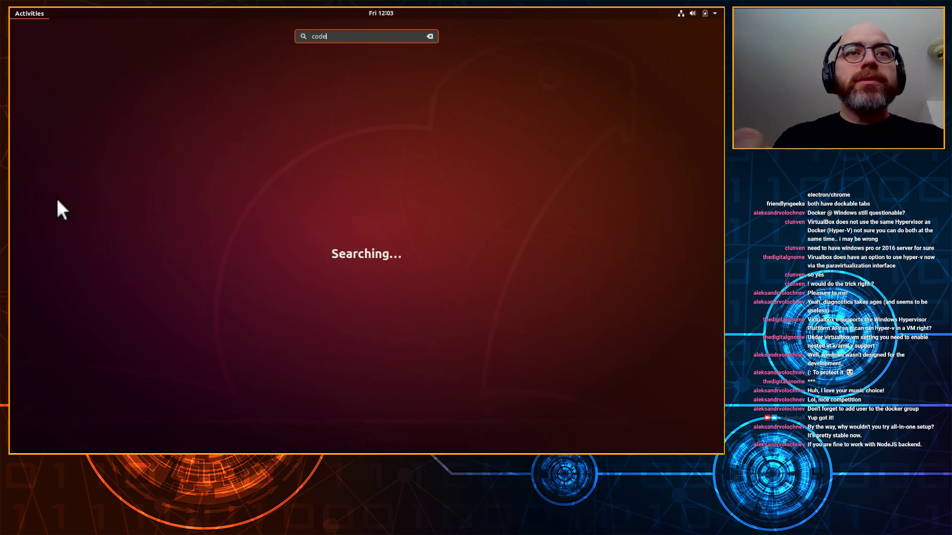
pyautogui.press('BackSpace')
pyautogui.press('BackSpace')
pyautogui.press('BackSpace')
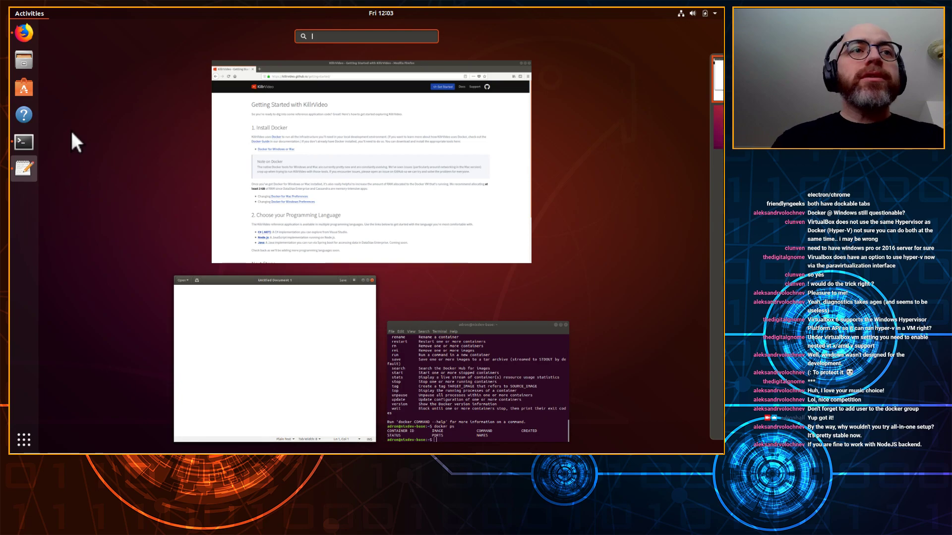
pyautogui.click(386, 135)
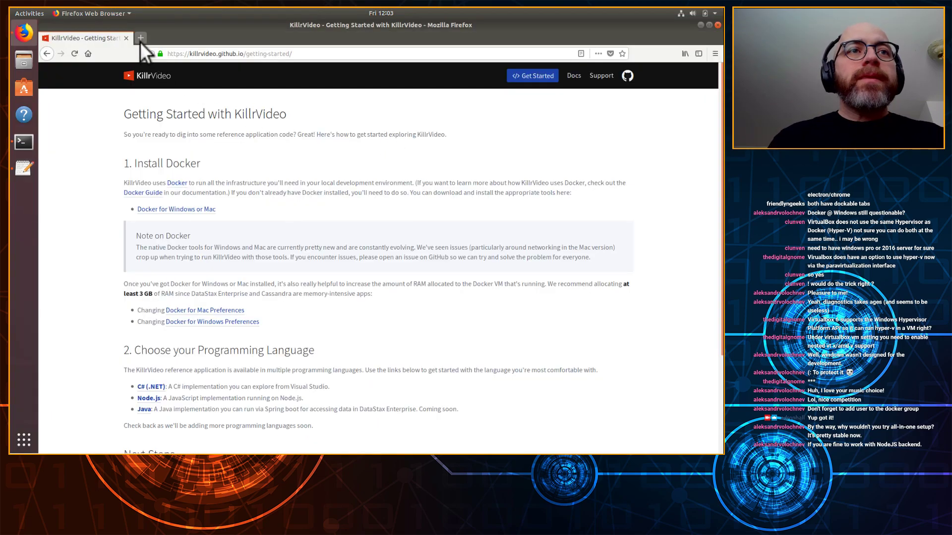
# Step: Search 'visual studio code' in a new tab, close Ubuntu Software, and open code.visualstudio.com
pyautogui.click(141, 39)
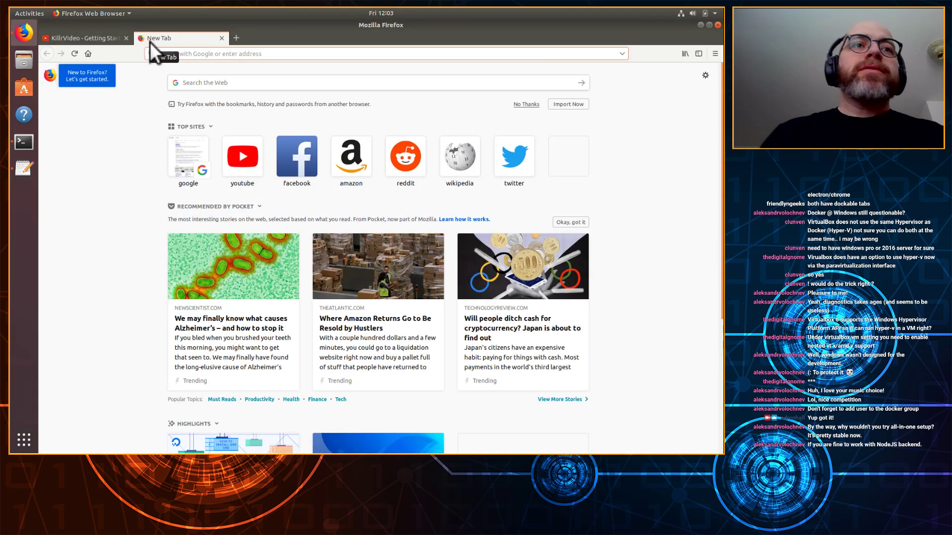
pyautogui.write('visual studio code')
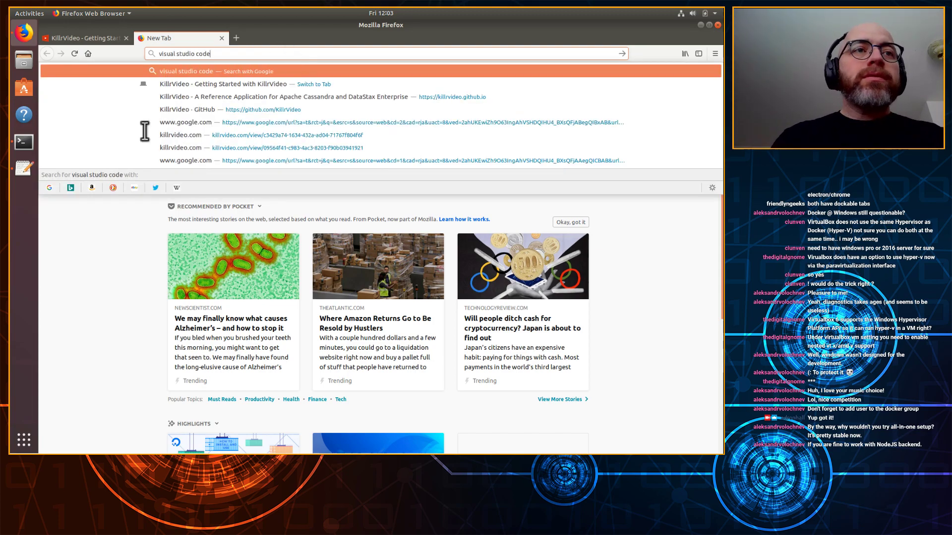
pyautogui.press('Return')
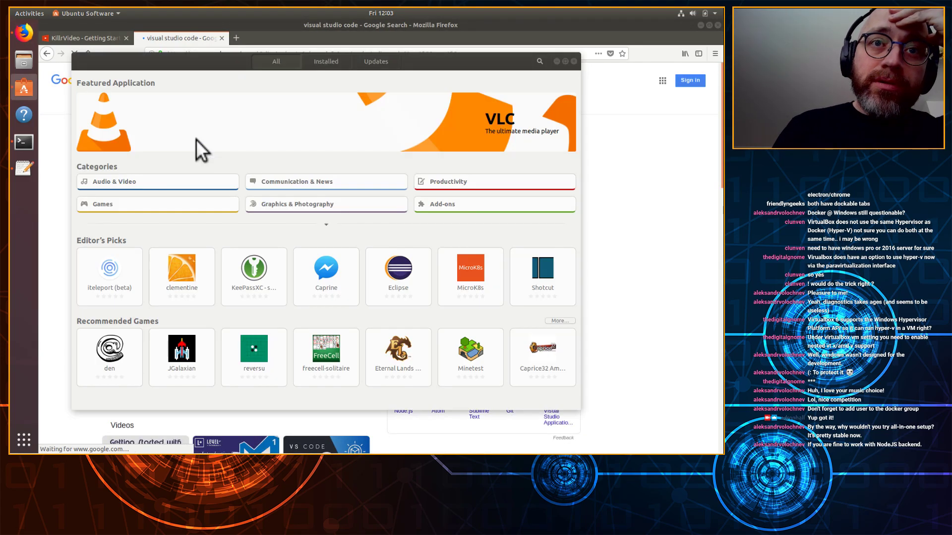
pyautogui.click(290, 136)
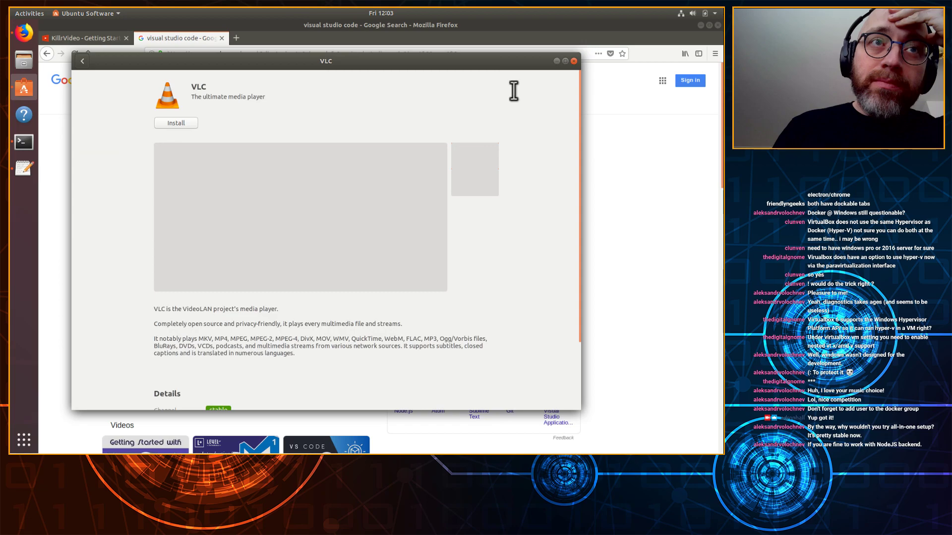
pyautogui.click(574, 61)
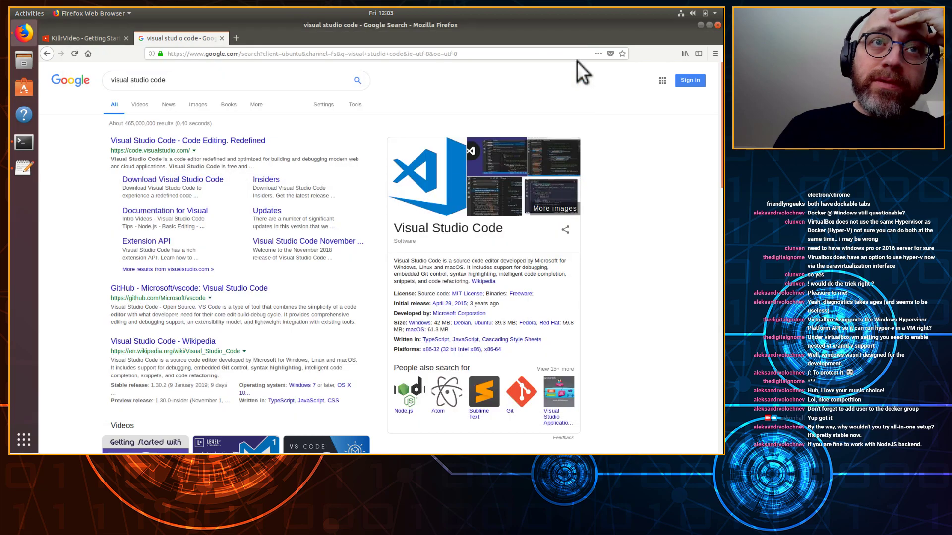
pyautogui.click(193, 141)
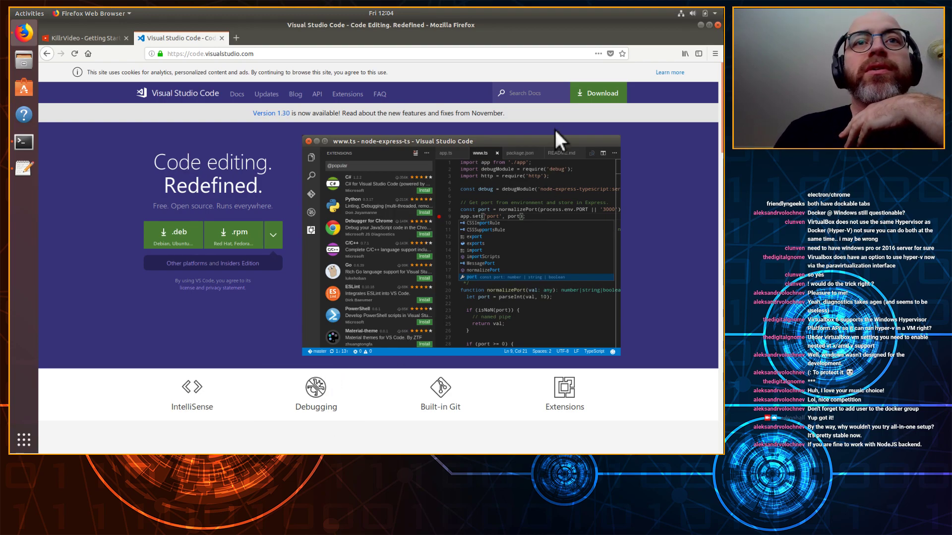
# Step: Send the VS Code .deb package to Software Install and close the documentation tab
pyautogui.click(179, 237)
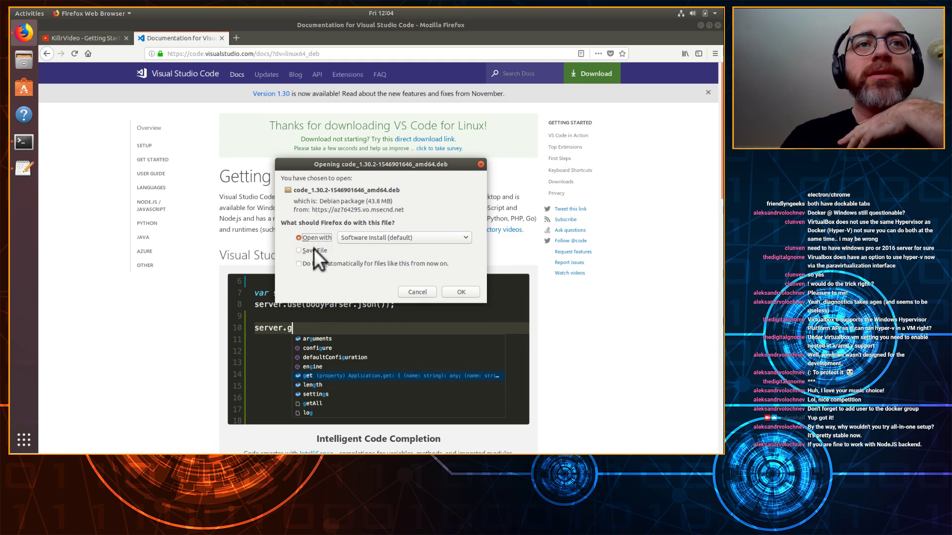
pyautogui.click(472, 289)
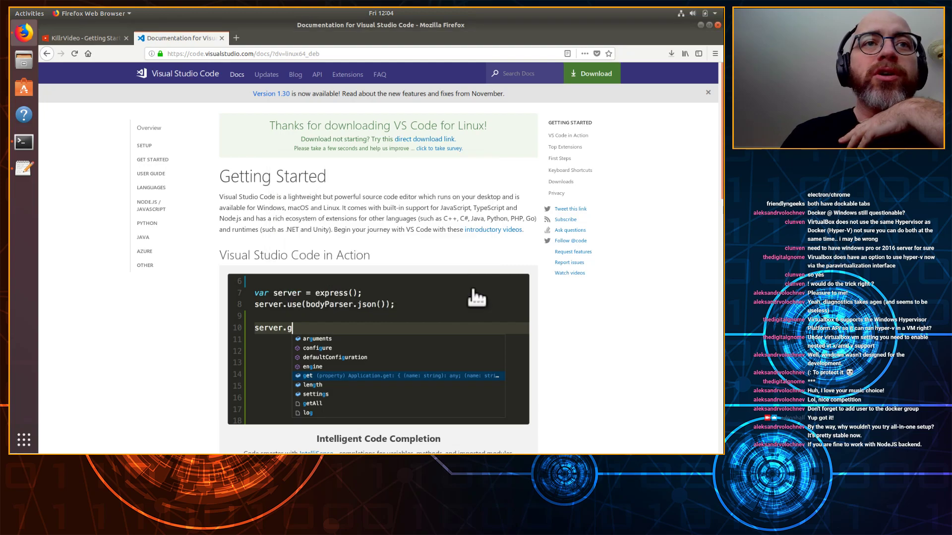
pyautogui.click(222, 38)
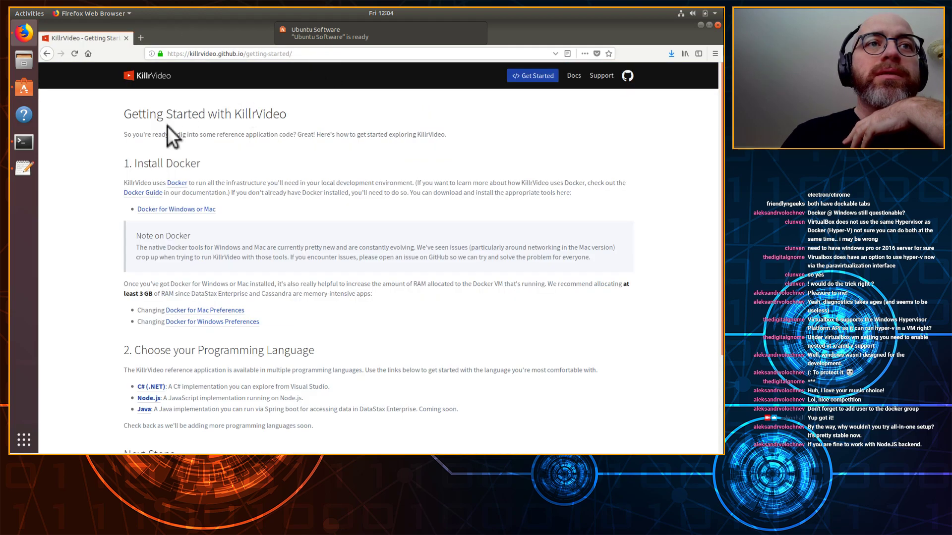
# Step: Start the Visual Studio Code install in Ubuntu Software, authorize it with the account password, then return to Firefox
pyautogui.click(28, 84)
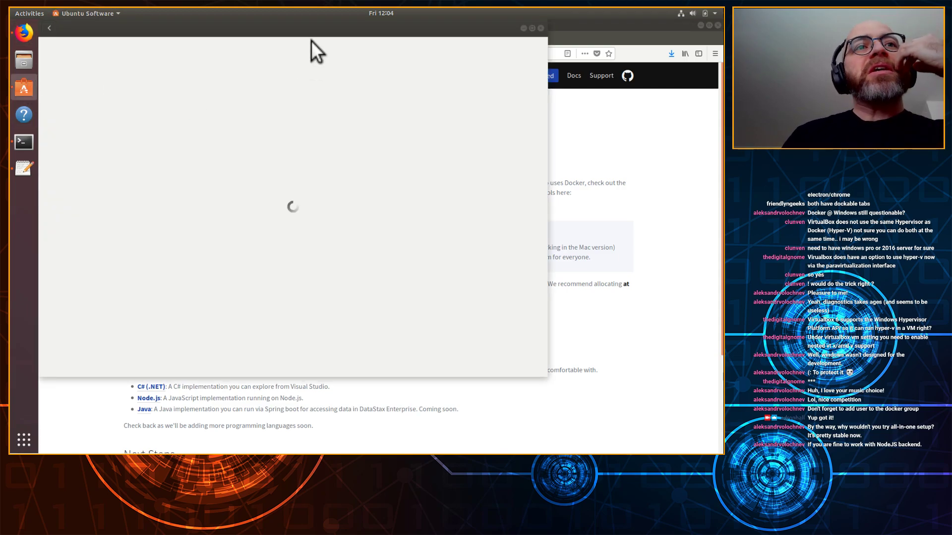
pyautogui.moveTo(311, 34); pyautogui.dragTo(404, 76)
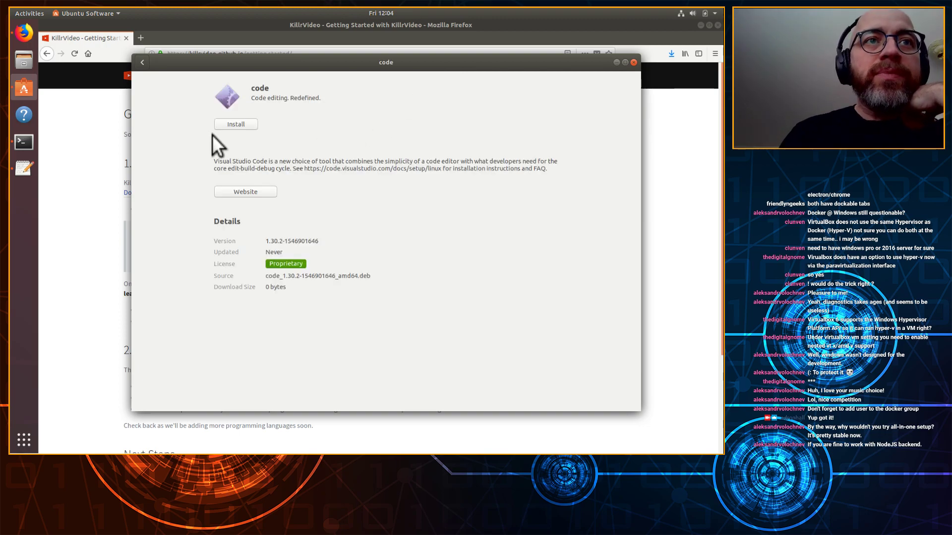
pyautogui.click(228, 124)
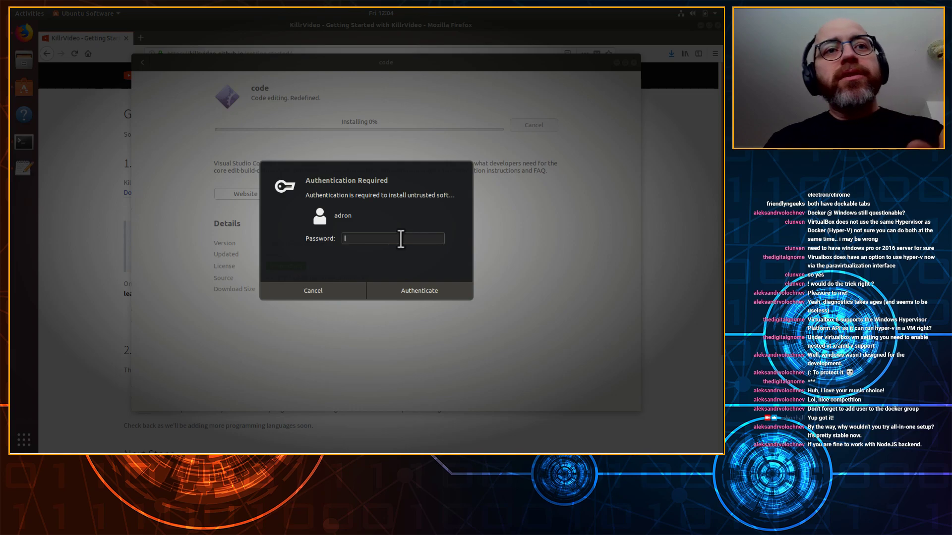
pyautogui.write('**********')
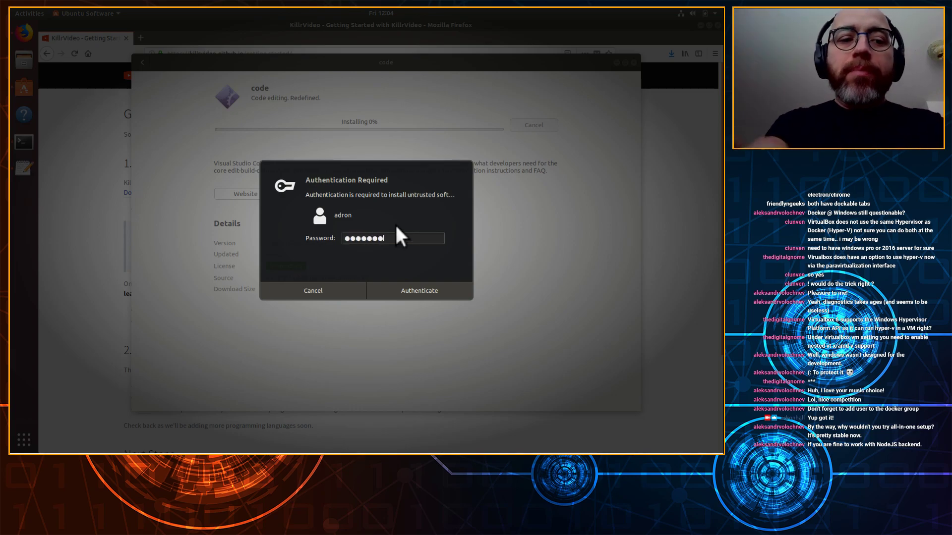
pyautogui.press('Return')
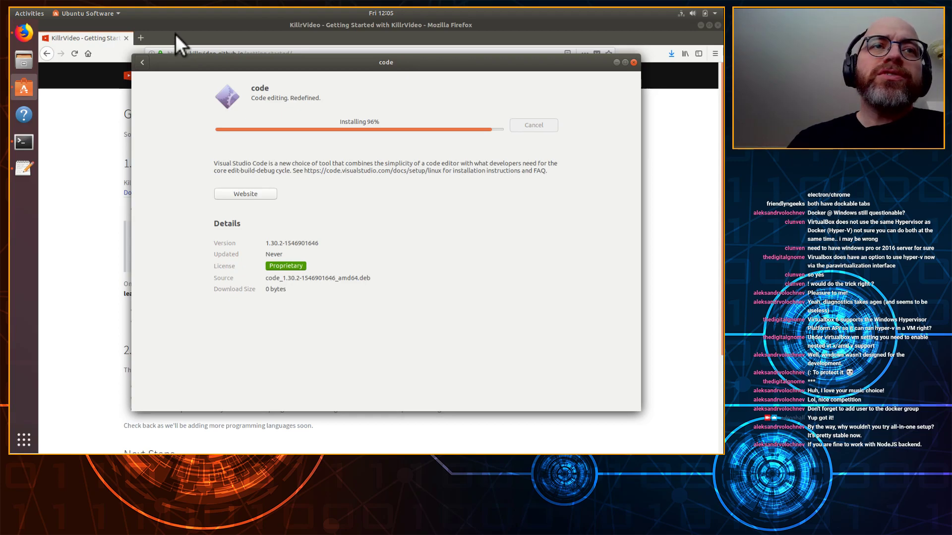
pyautogui.click(175, 34)
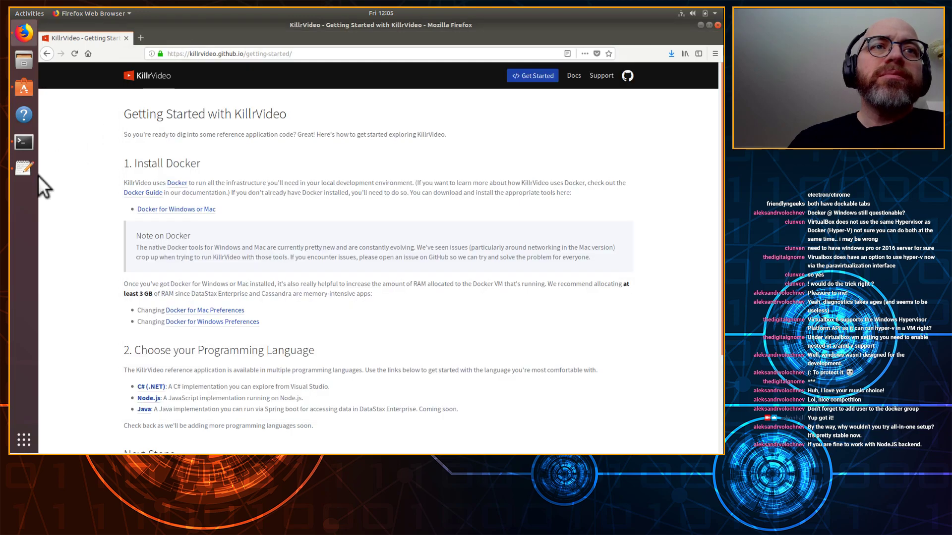
# Step: Open the Node.js link under Choose your Programming Language in a new tab
pyautogui.scroll(-3, 83, 245)
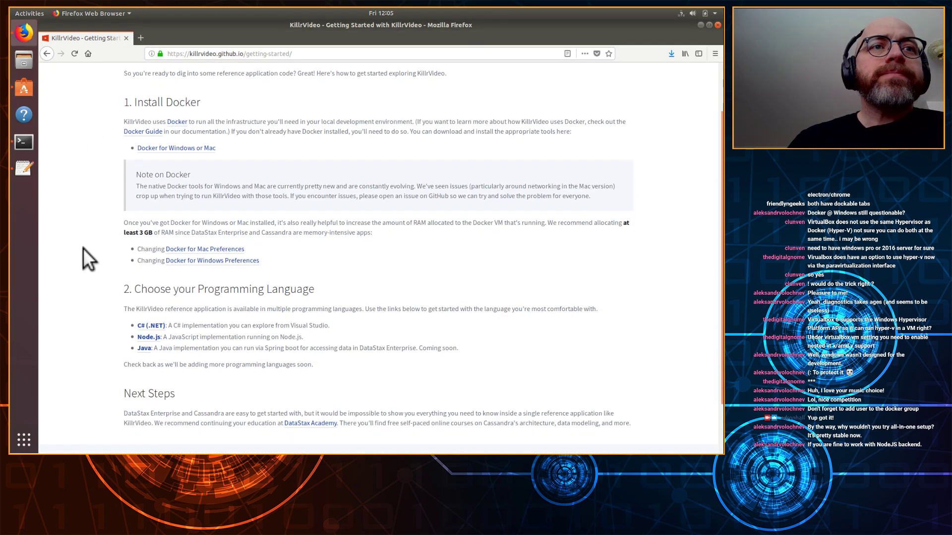
pyautogui.scroll(-2, 83, 248)
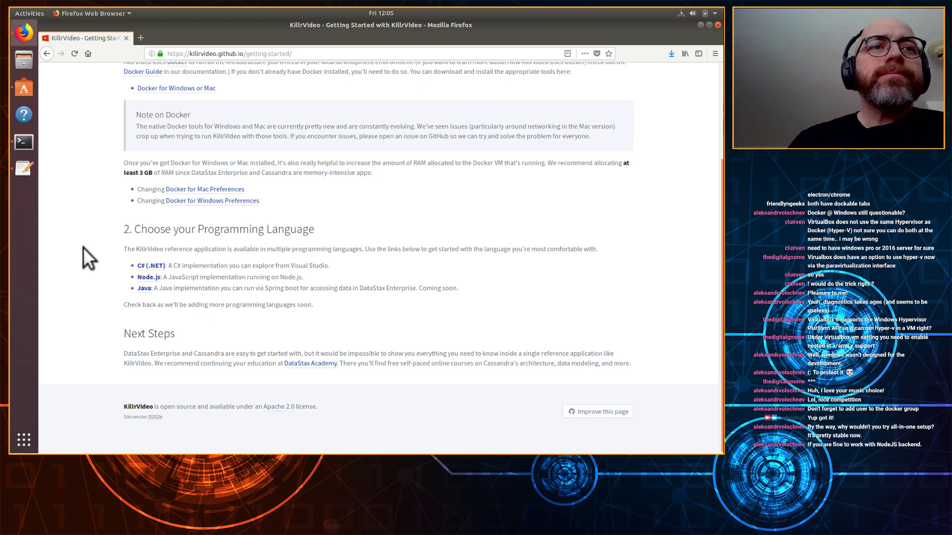
pyautogui.scroll(-1, 82, 248)
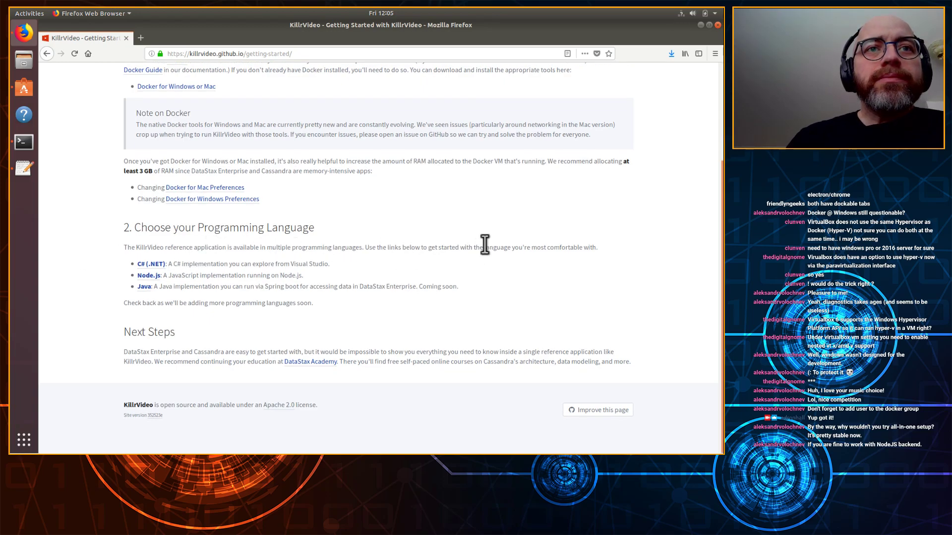
pyautogui.moveTo(484, 248); pyautogui.dragTo(197, 248)
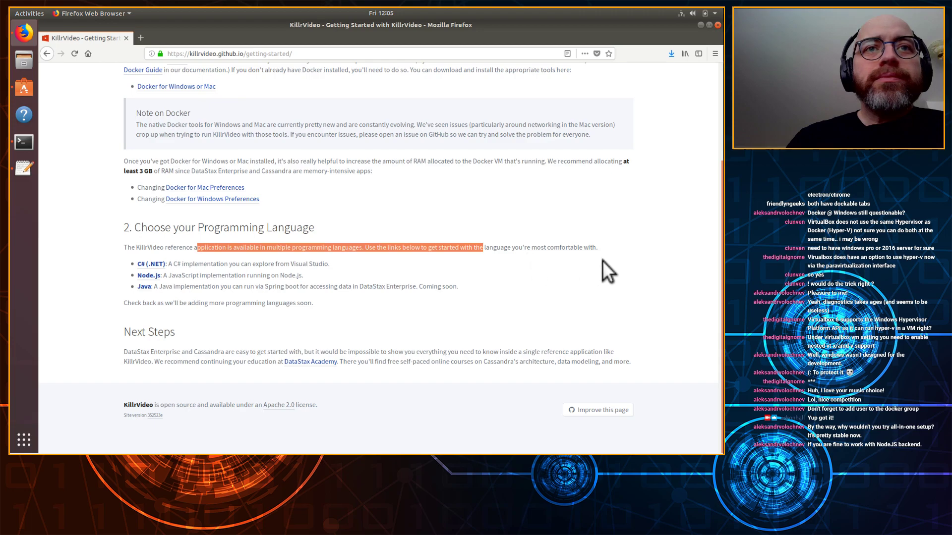
pyautogui.click(226, 276)
pyautogui.rightClick(148, 275)
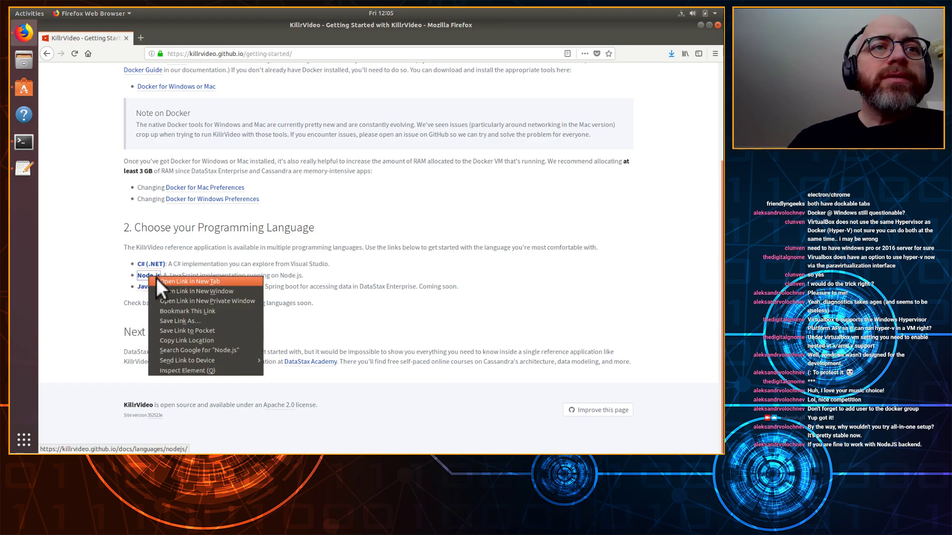
pyautogui.click(401, 305)
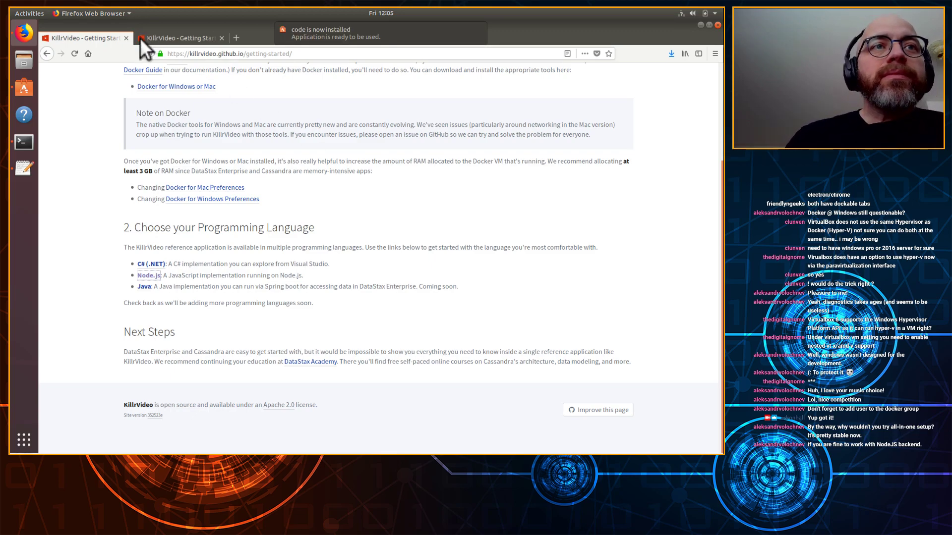
# Step: Start a new Text Editor note headed '# Friction Log', fixing the misspelled first word
pyautogui.click(16, 169)
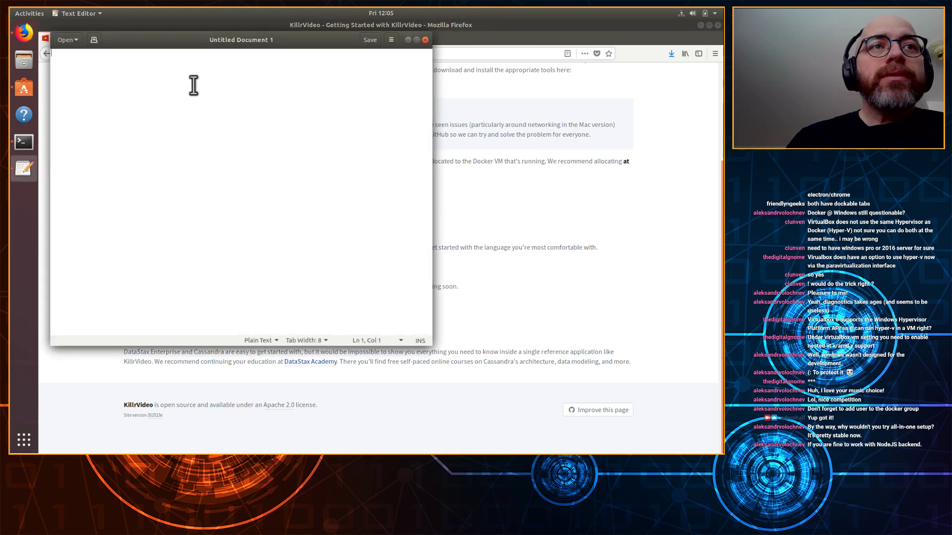
pyautogui.write('Firction')
pyautogui.press('Left')
pyautogui.press('Left')
pyautogui.hotkey('shift', 'Home')
pyautogui.write('Friction')
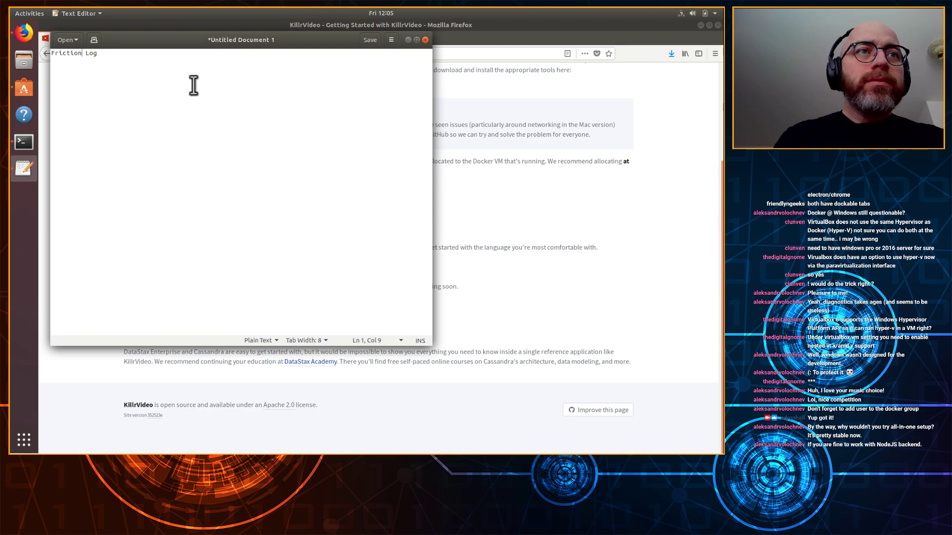
pyautogui.write('#')
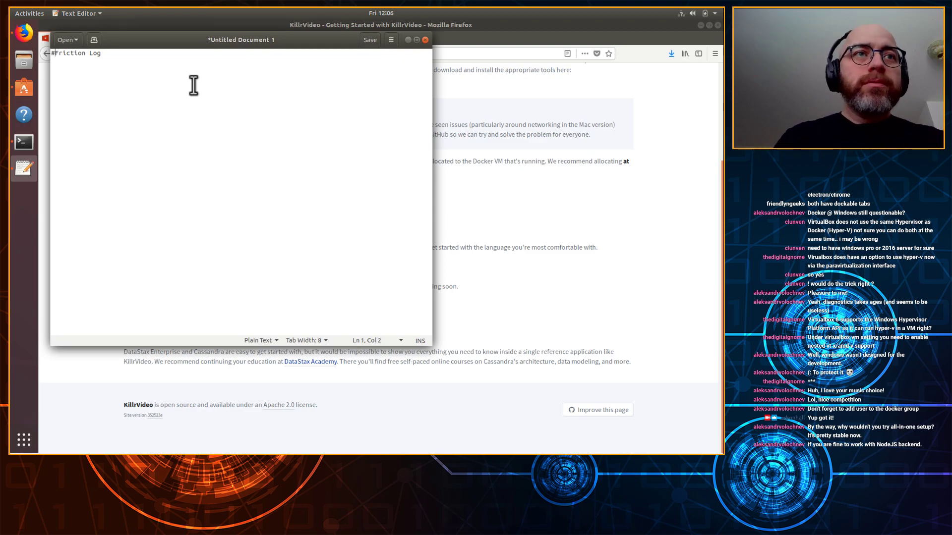
pyautogui.press('End')
pyautogui.press('Return')
pyautogui.press('Return')
pyautogui.press('Return')
pyautogui.press('Return')
pyautogui.press('Return')
pyautogui.press('Return')
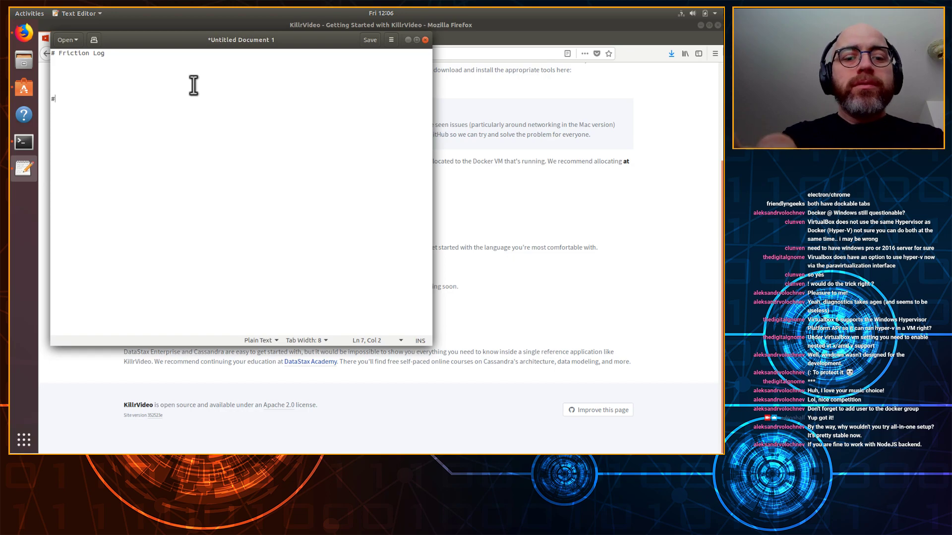
# Step: Add an '# Implementation Ideas' heading with a bullet about a Linux deployment and dev setup option for killrvideo
pyautogui.write('# Imp')
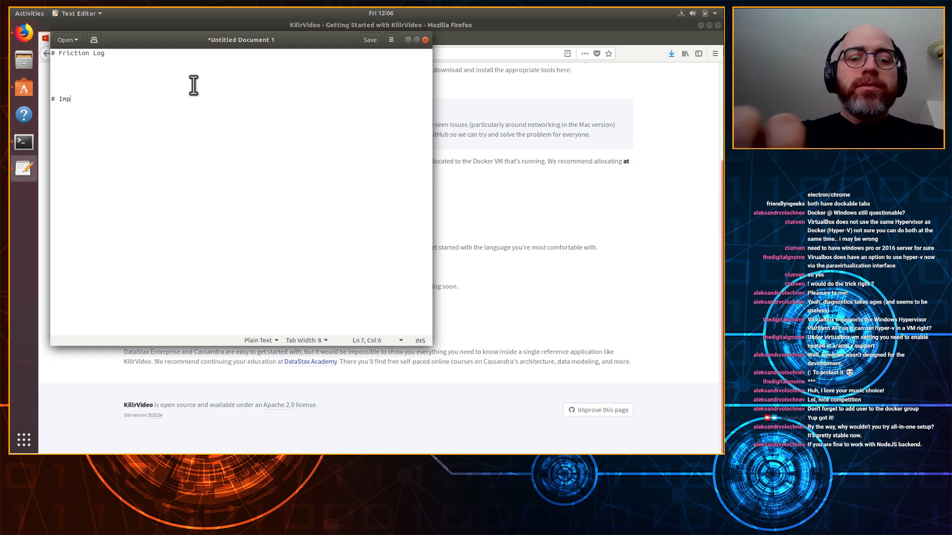
pyautogui.write('lementation Ideas')
pyautogui.press('Return')
pyautogui.press('Return')
pyautogui.write('* Add details around a Linux deployment and dev ')
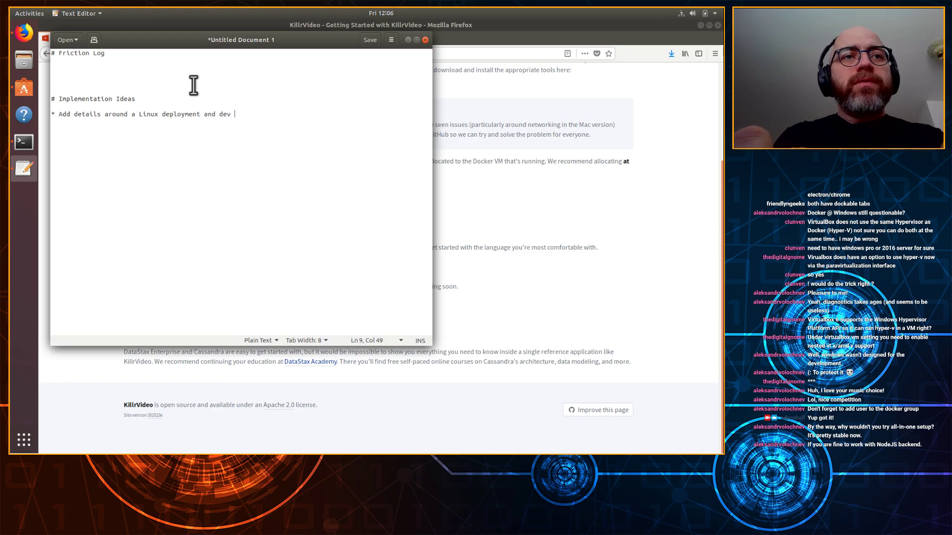
pyautogui.write('setup option for killrvideo.')
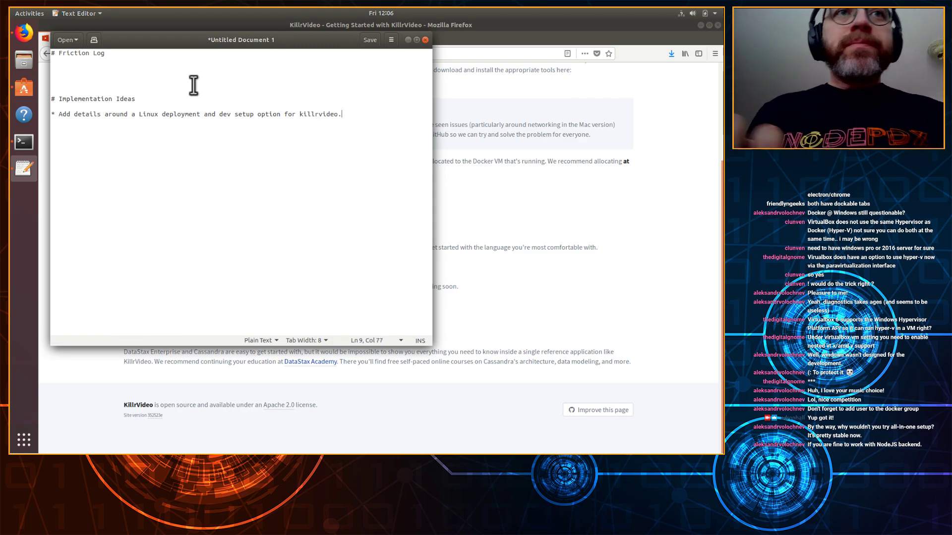
pyautogui.click(527, 224)
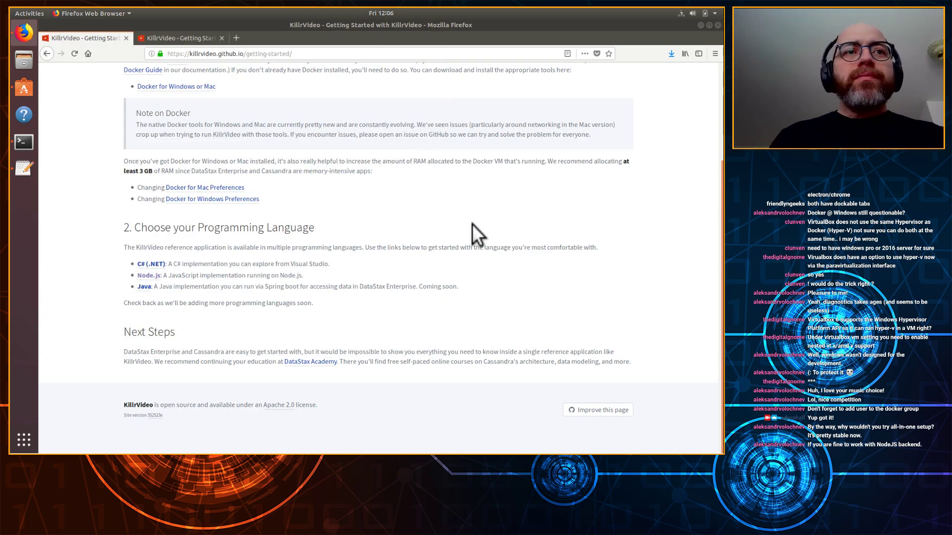
# Step: Scroll the Getting Started page to the top and switch to the Node.js guide tab
pyautogui.scroll(3, 347, 188)
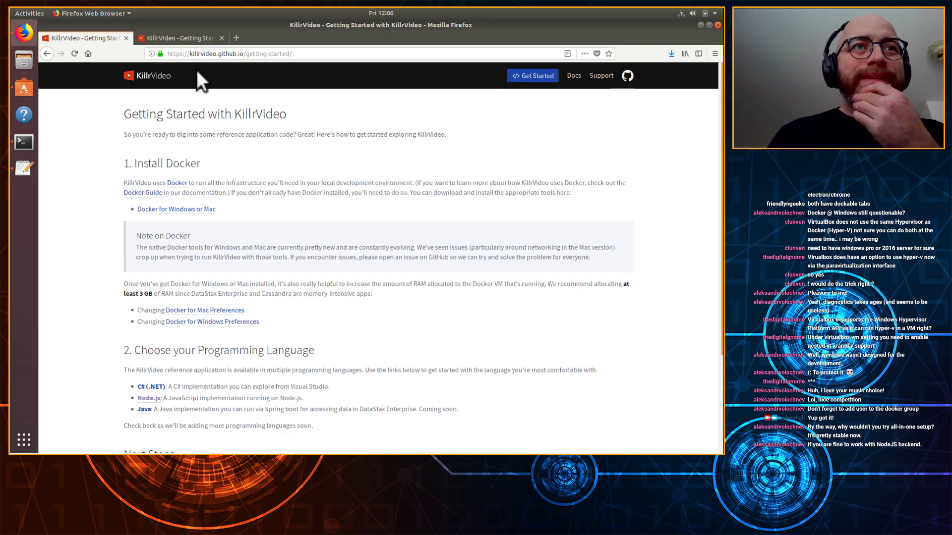
pyautogui.click(183, 33)
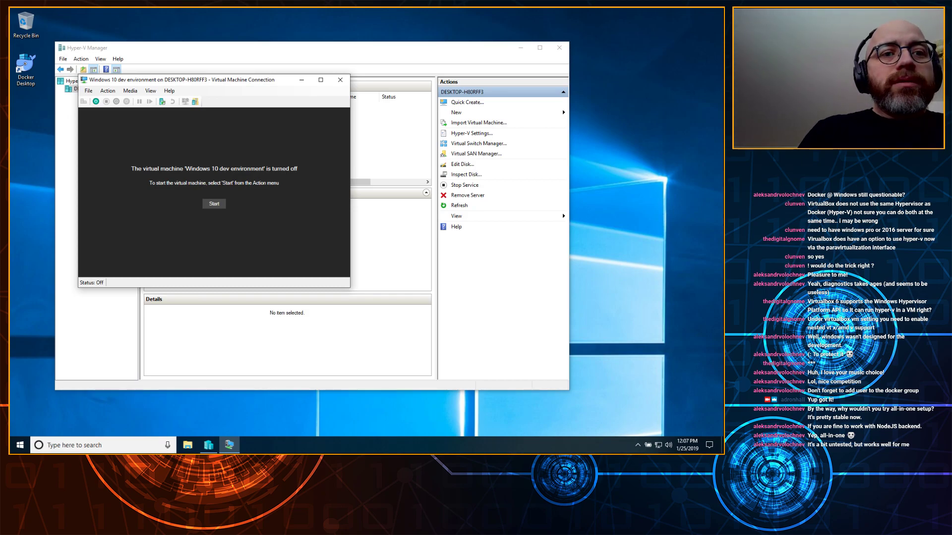
# Step: Try starting the Windows 10 dev environment VM, read the failure details, and close Hyper-V Manager
pyautogui.click(214, 204)
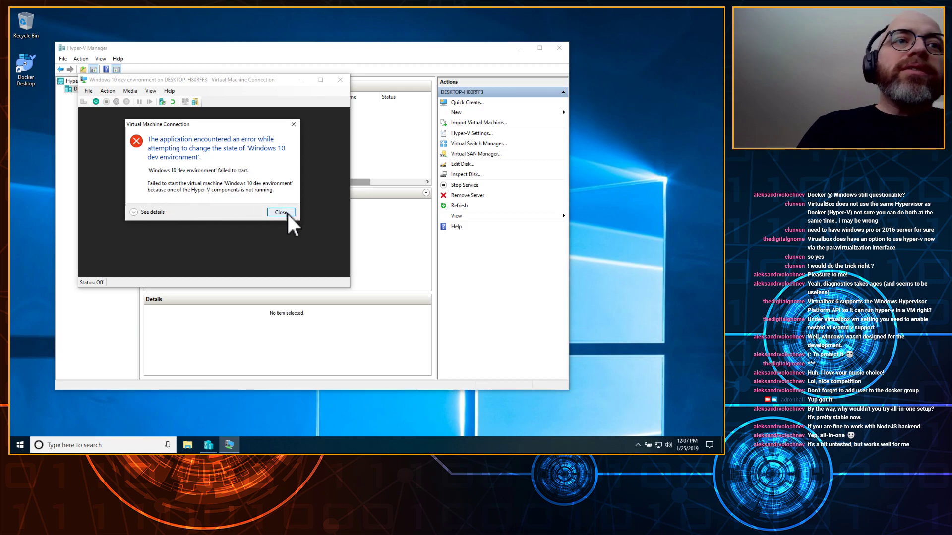
pyautogui.click(144, 212)
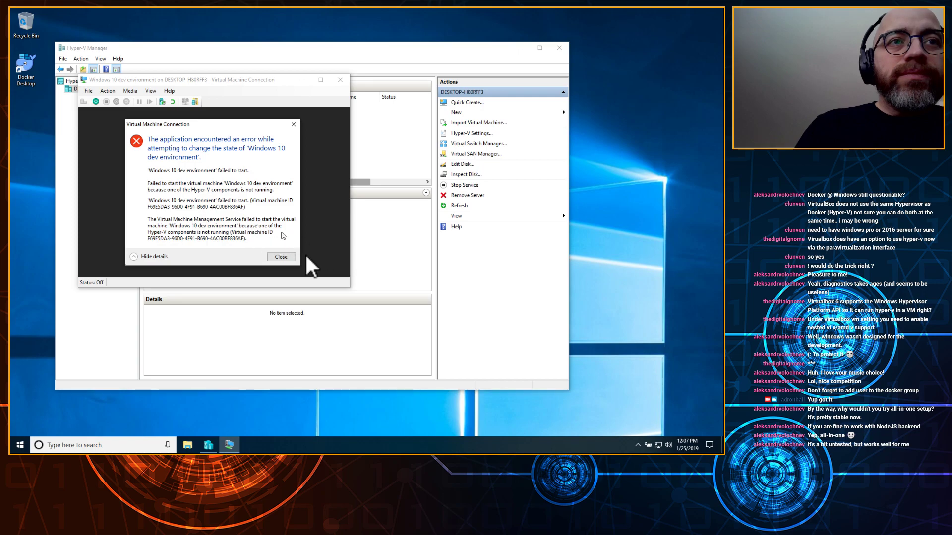
pyautogui.click(285, 257)
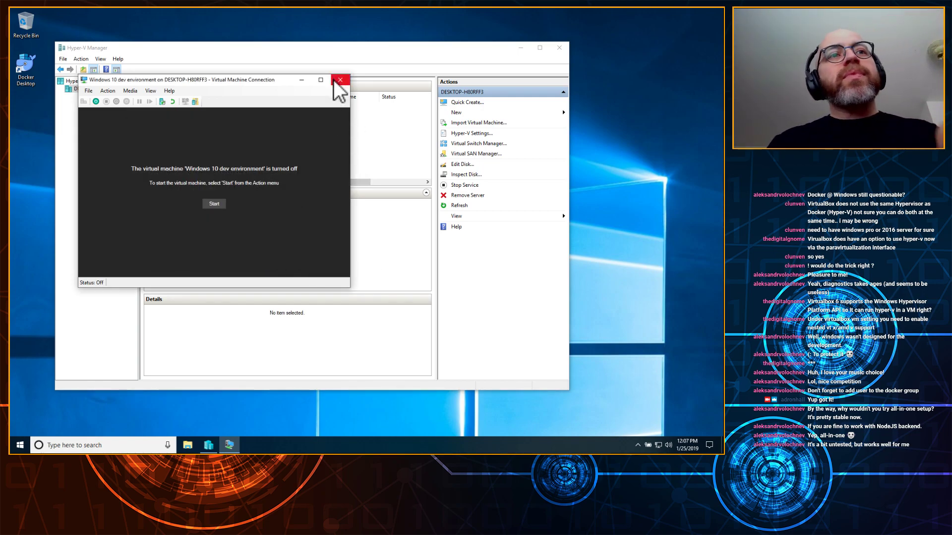
pyautogui.click(340, 80)
pyautogui.click(559, 47)
pyautogui.click(19, 445)
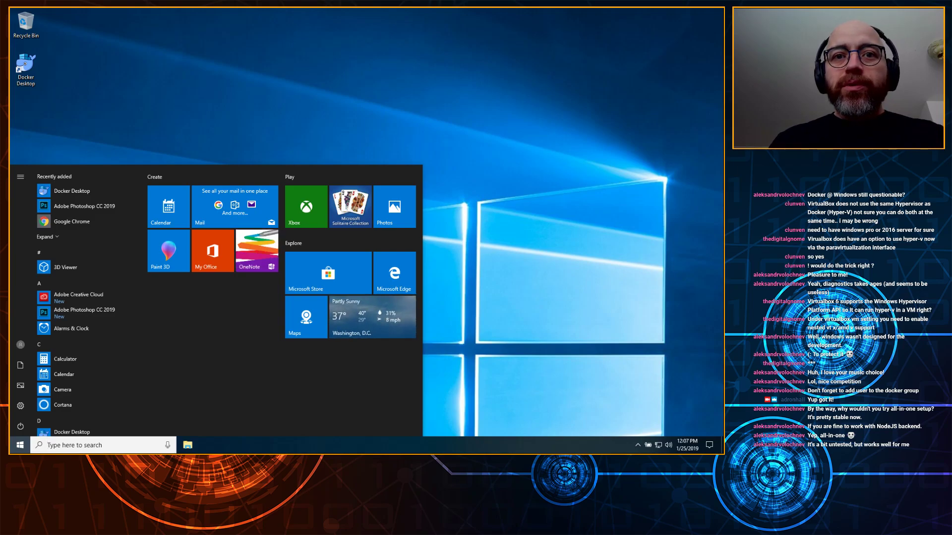
# Step: Switch from the Windows VM back to the Ubuntu desktop with Alt+Tab
pyautogui.hotkey('alt', 'Tab')
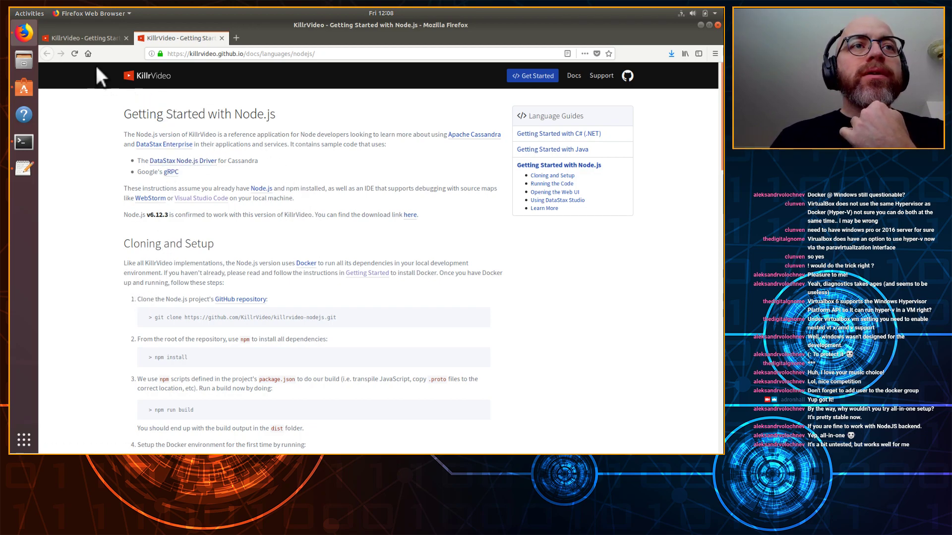
# Step: Close the Node.js guide tab and scroll through the Getting Started page
pyautogui.click(222, 38)
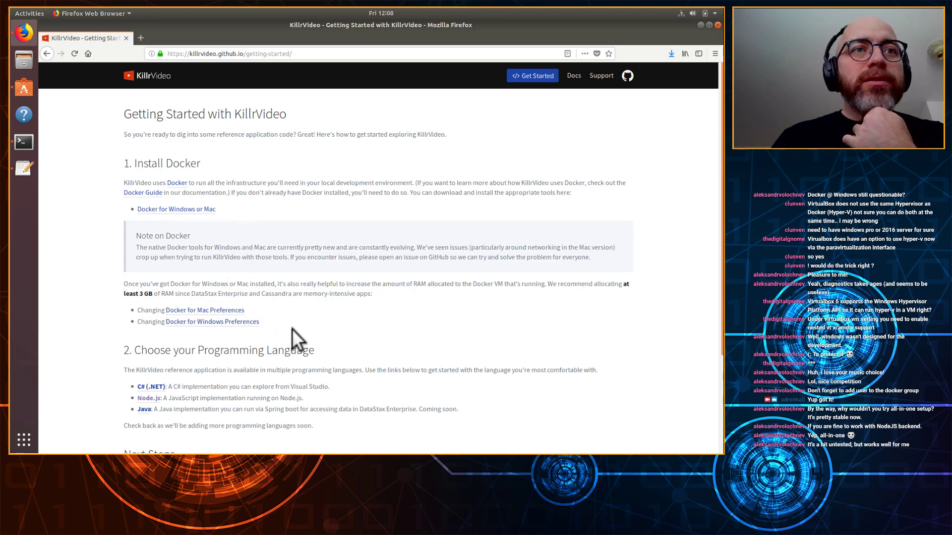
pyautogui.scroll(-3, 355, 332)
pyautogui.scroll(-2, 356, 334)
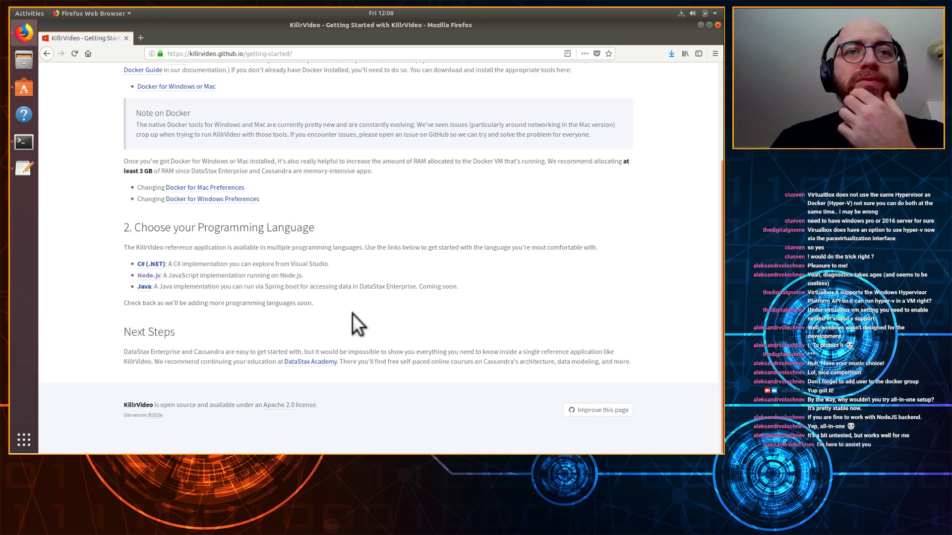
pyautogui.scroll(5, 351, 305)
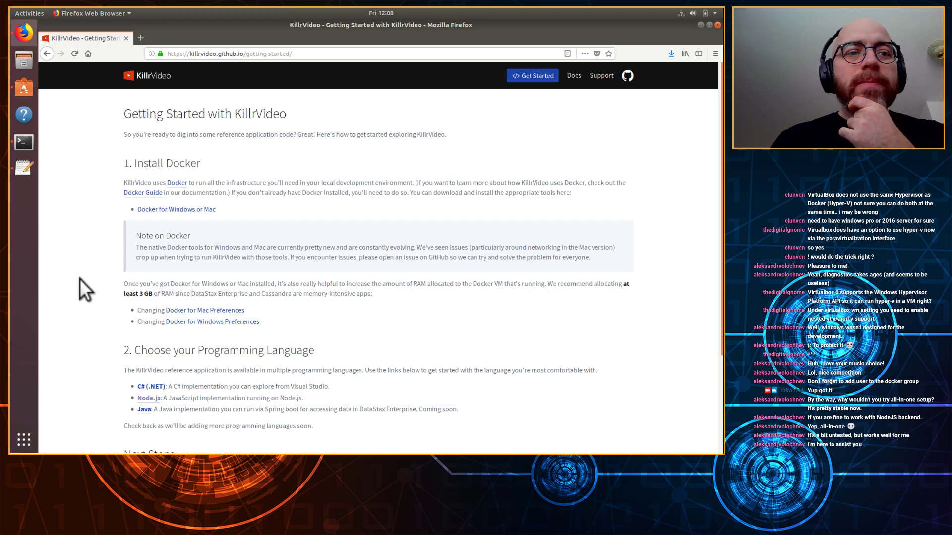
# Step: Begin a second friction-log bullet: '* Link/reference the all-in-one link for'
pyautogui.click(23, 168)
pyautogui.press('Return')
pyautogui.write('* Link')
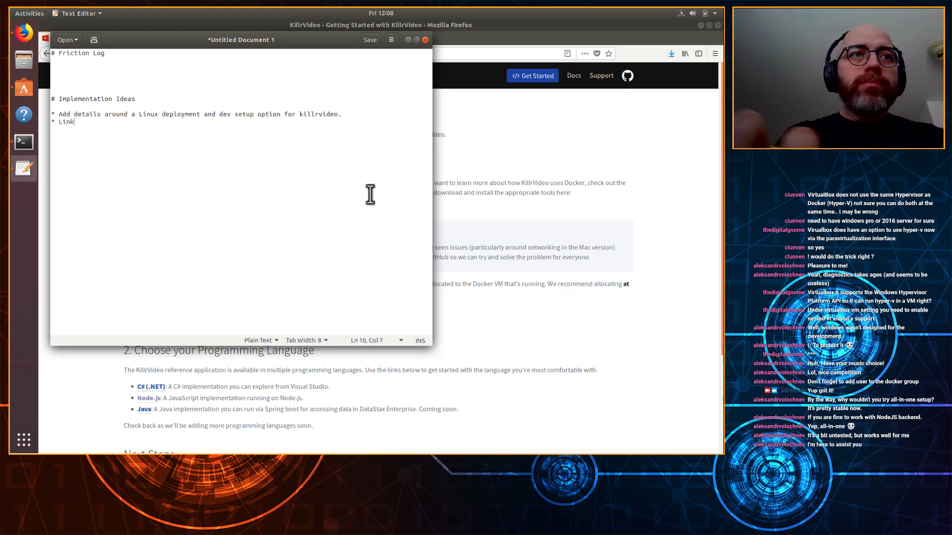
pyautogui.write('/reference the all-in-in')
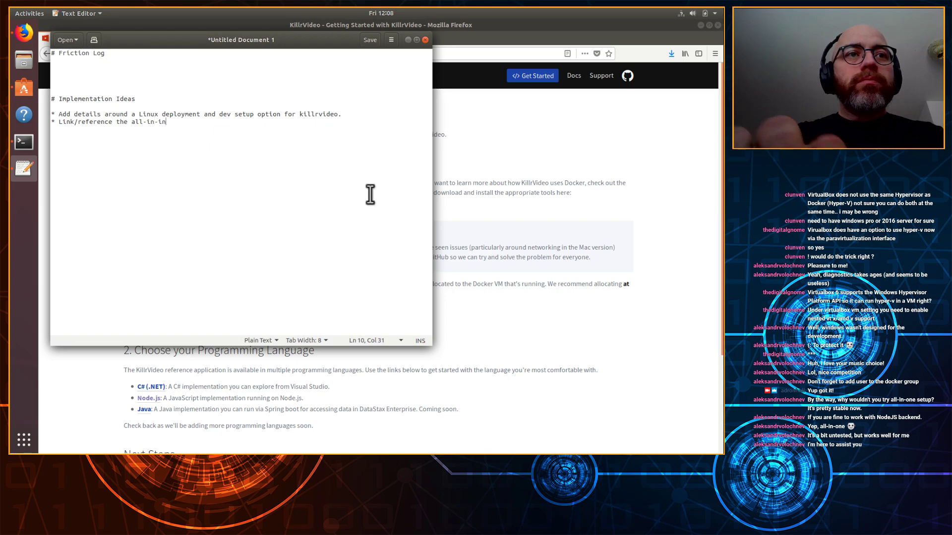
pyautogui.press('BackSpace')
pyautogui.press('BackSpace')
pyautogui.write('one link for')
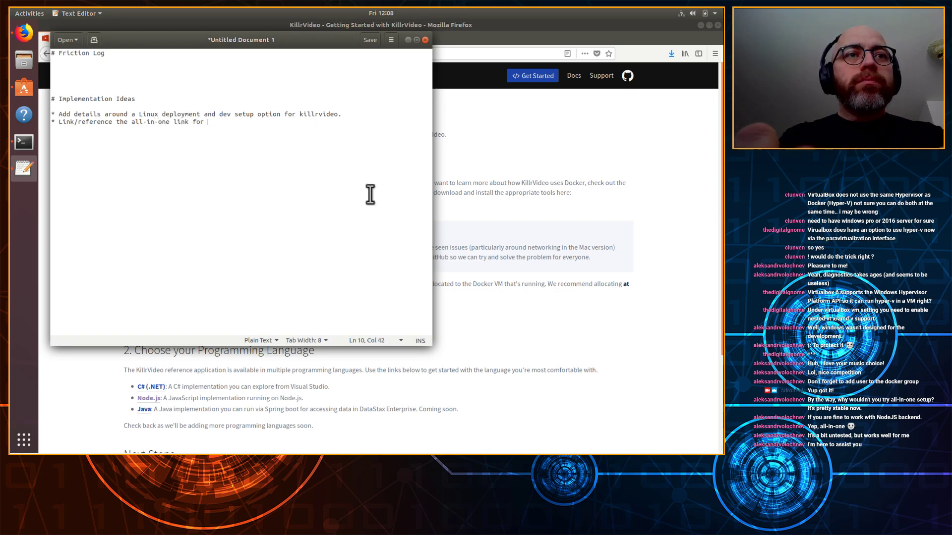